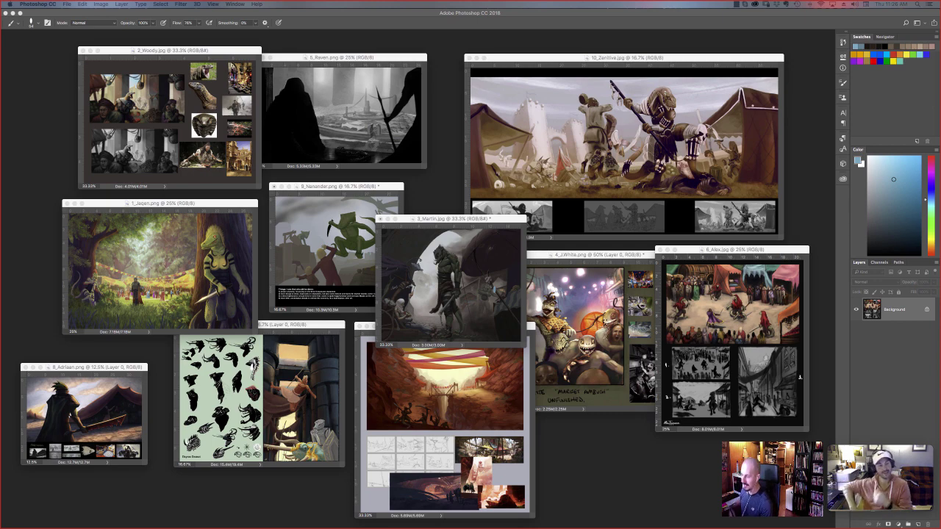
Bring the 2_Woody.jpg document to the front and show it enlarged in full-screen mode
click(169, 50)
key(super+plus)
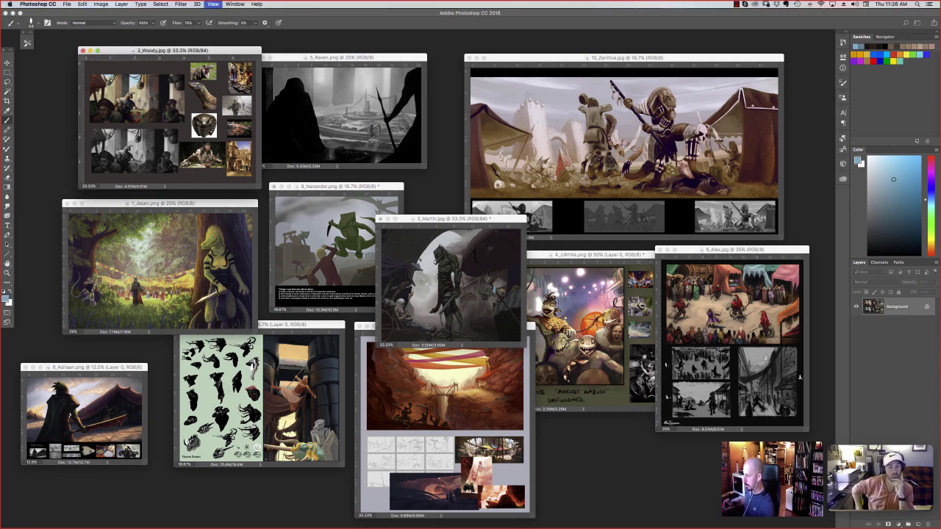
key(super+equal)
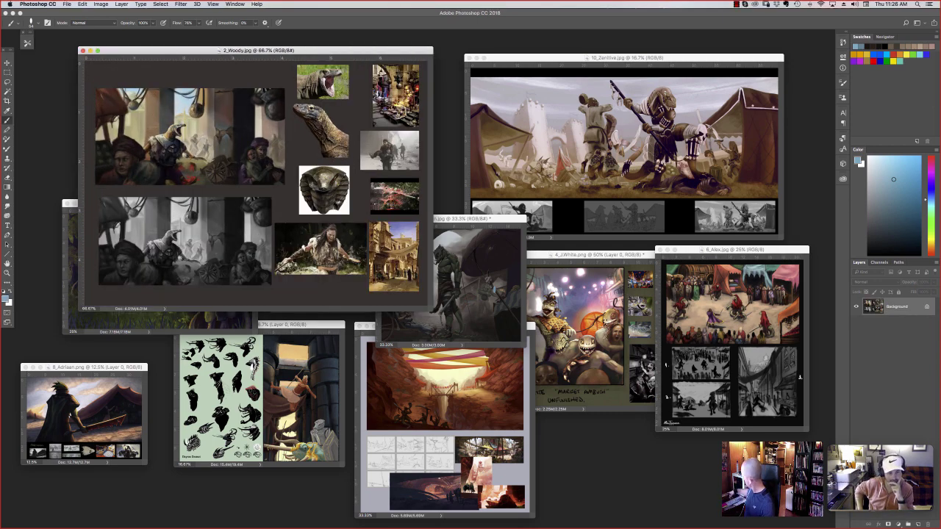
key(f)
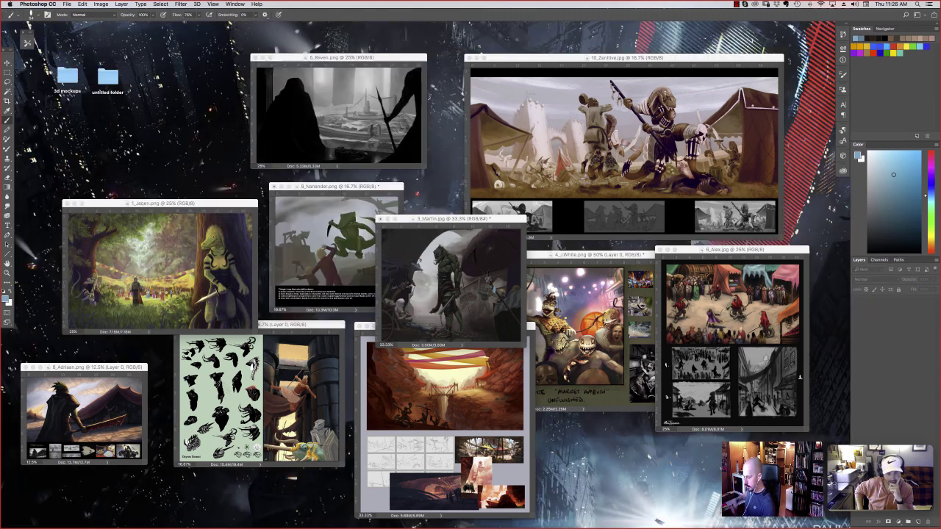
key(super+equal)
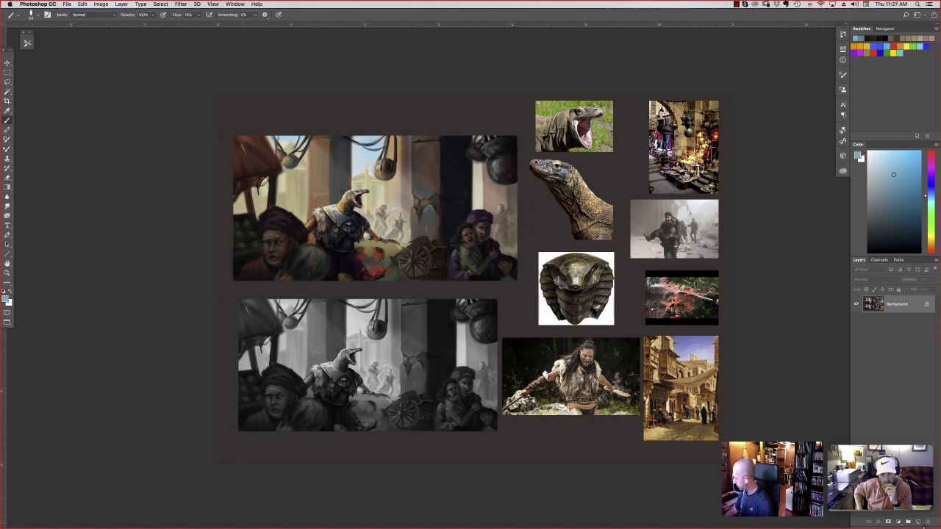
Add a new layer and circle the upper strip of the color painting with a thick purple brush stroke
click(918, 522)
click(931, 165)
click(912, 161)
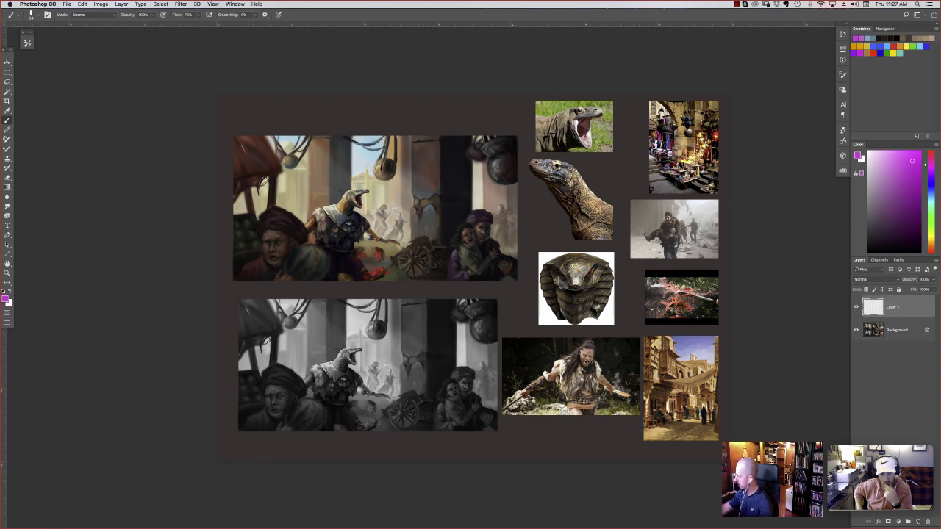
mouse_move(238, 143)
mouse_down()
mouse_move(473, 185)
mouse_move(431, 134)
mouse_move(237, 145)
mouse_up()
Reduce the brush size, then circle the foreground man's face, add a curve below him and outline the huddled couple in purple
right_click(477, 275)
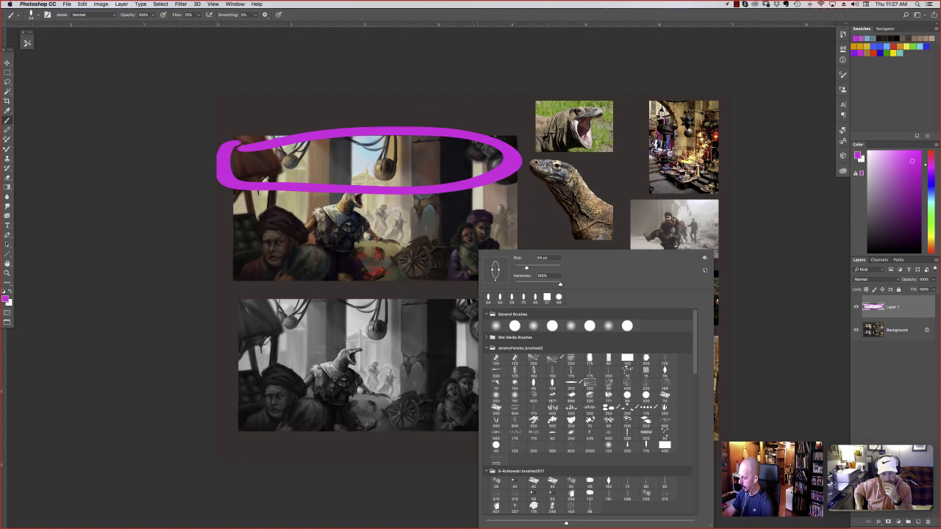
drag(526, 267, 518, 267)
click(451, 280)
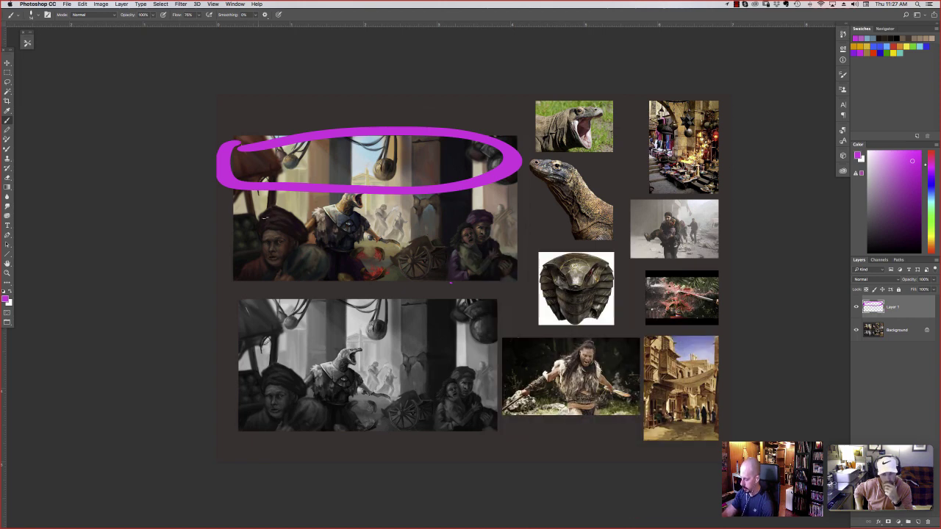
drag(291, 225, 286, 221)
drag(265, 281, 332, 307)
mouse_move(491, 239)
mouse_down()
mouse_move(482, 285)
mouse_move(496, 278)
mouse_move(498, 247)
mouse_move(461, 212)
mouse_move(471, 301)
mouse_move(451, 324)
mouse_move(496, 318)
mouse_up()
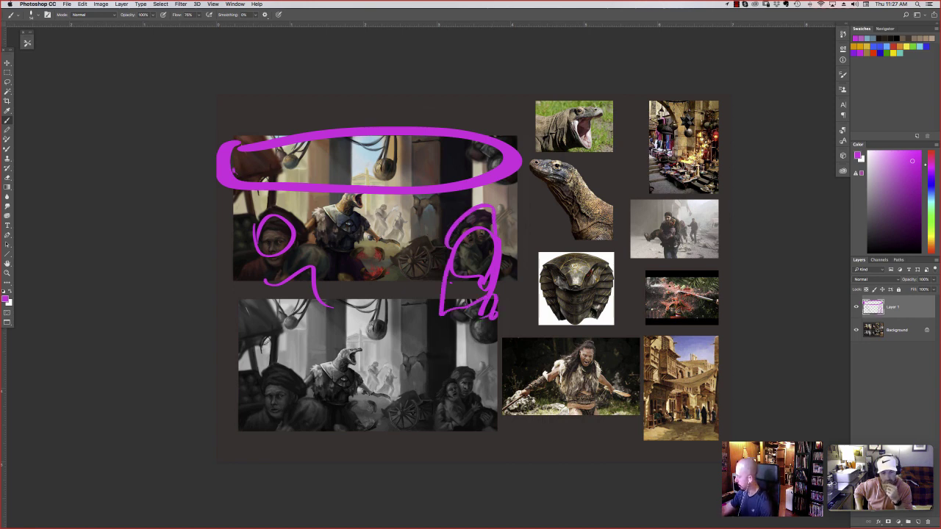
Draw a pink rectangular crop frame around the lower part of the color painting, extending below its bottom edge
click(930, 156)
mouse_move(232, 194)
mouse_down()
mouse_move(230, 329)
mouse_move(521, 331)
mouse_move(529, 186)
mouse_move(218, 186)
mouse_up()
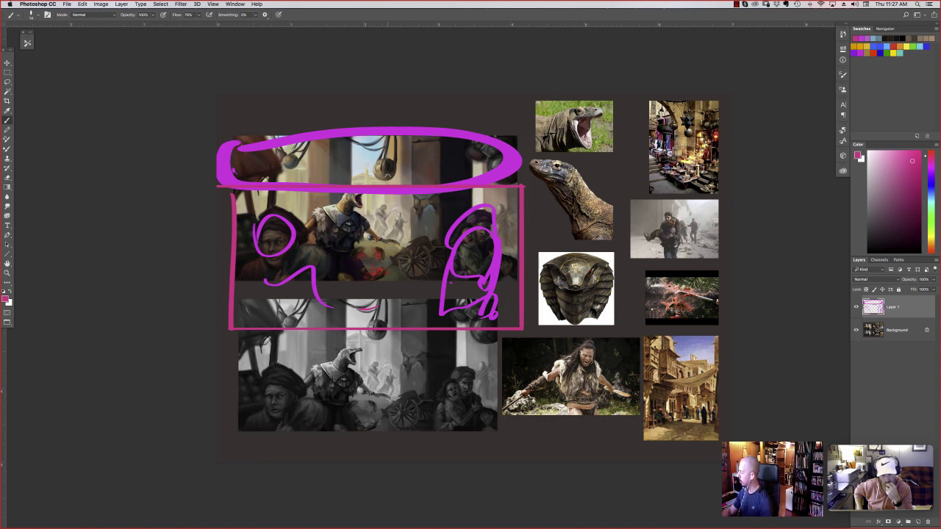
Hide the layer with the crop annotations and add a new empty layer above it
click(855, 308)
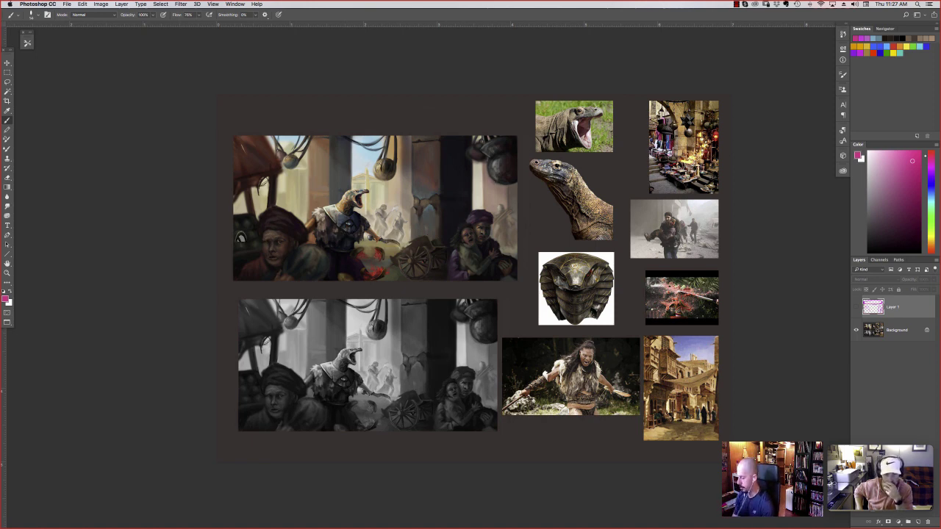
click(234, 239)
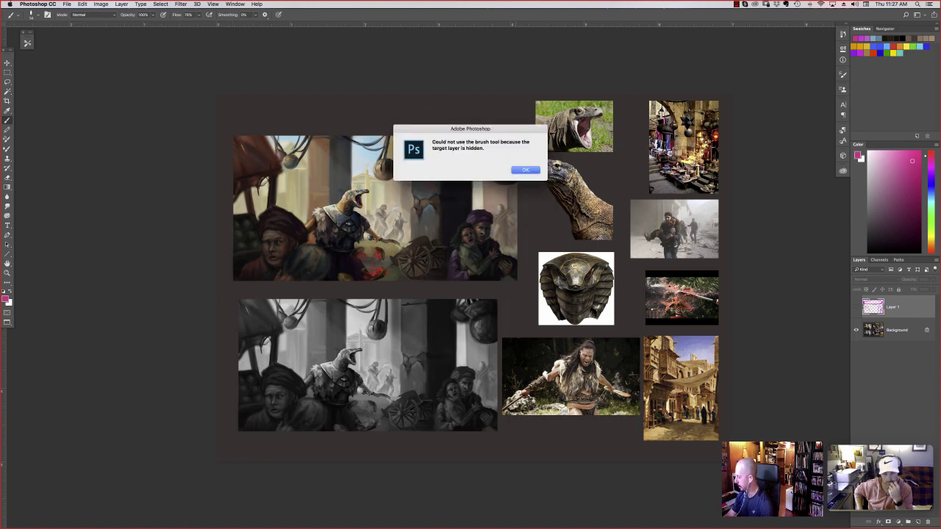
key(Return)
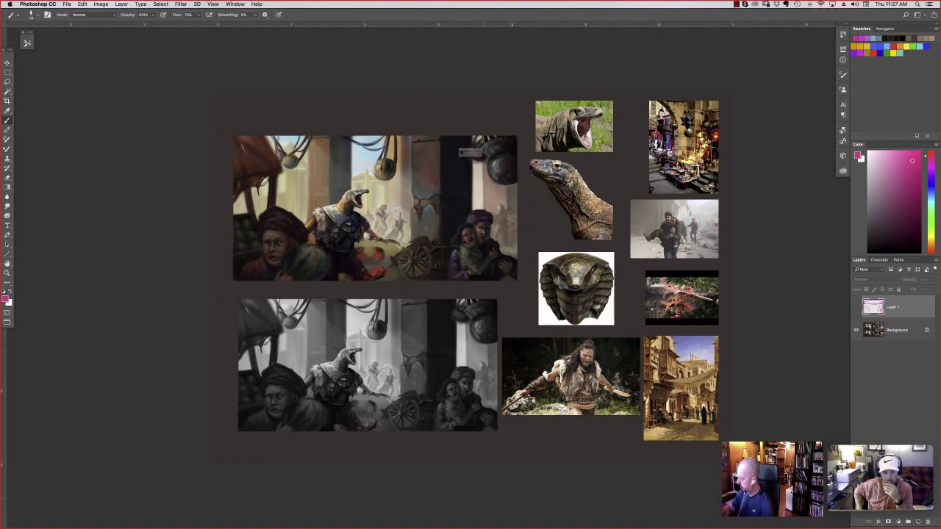
click(471, 152)
click(533, 172)
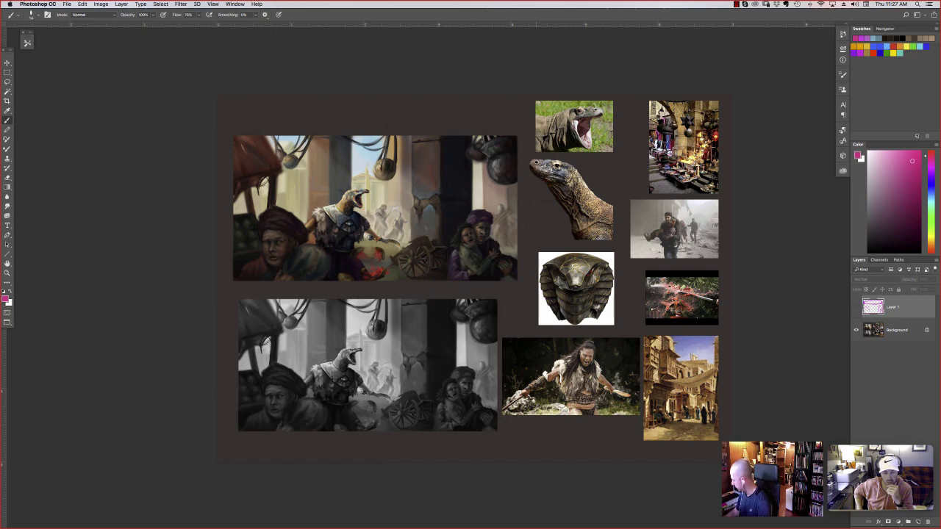
click(918, 522)
Try a pink stroke that loops around the huddled couple and sweeps to the red debris, and undo it
key(super+equal)
key(super+equal)
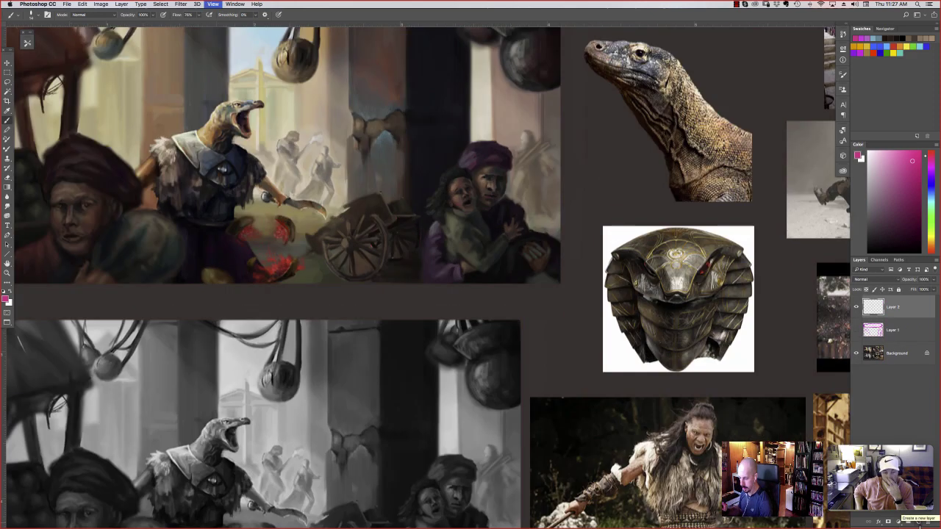
drag(387, 294, 494, 372)
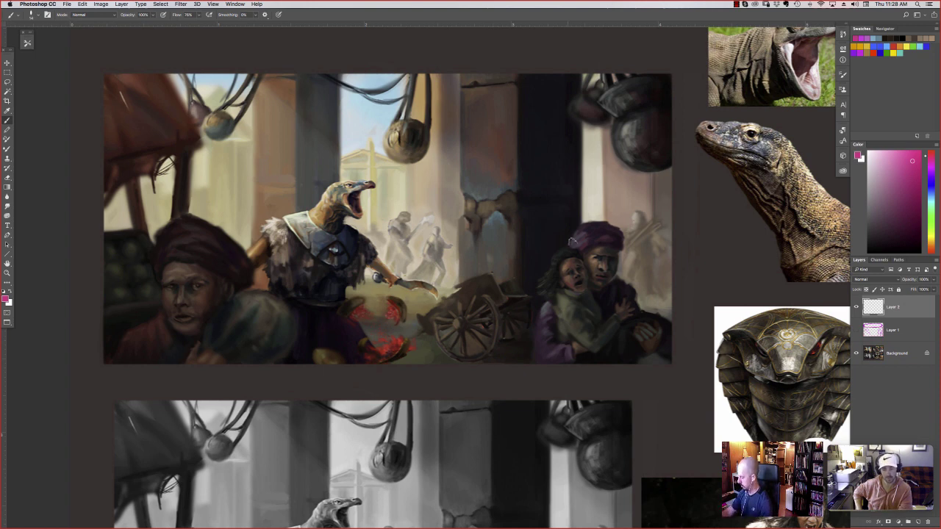
mouse_move(476, 250)
mouse_down()
mouse_move(563, 236)
mouse_move(391, 357)
mouse_up()
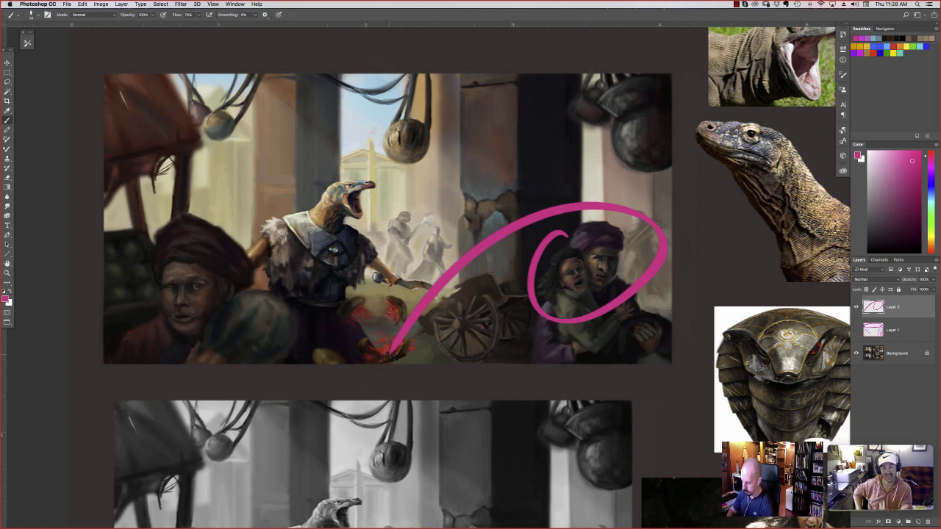
key(ctrl+z)
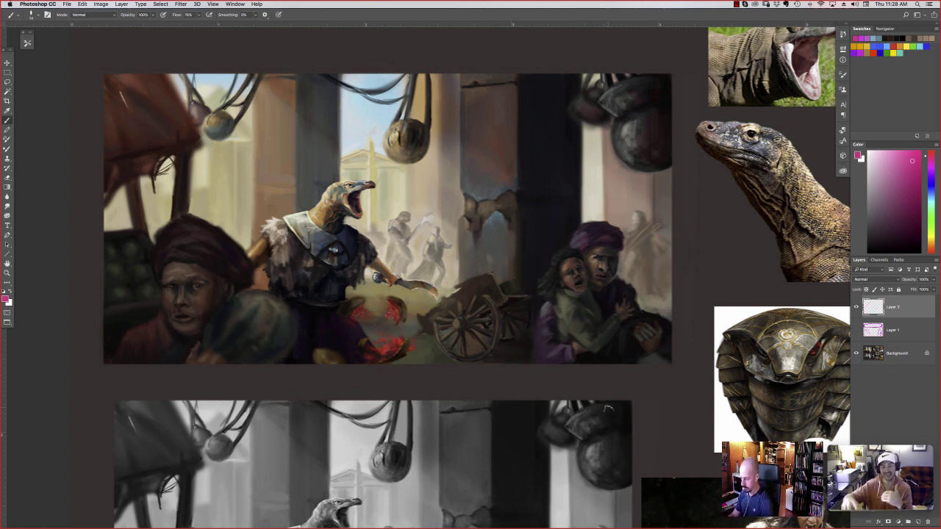
Paint orange-yellow highlight patches on the faces, headwear and clothing of the huddled couple and the foreground man
key(ctrl+minus)
key(ctrl+minus)
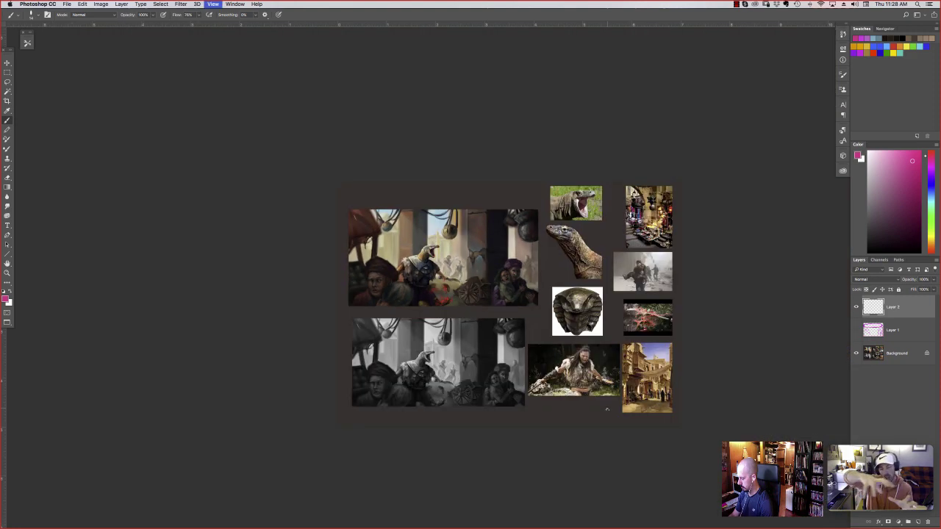
key(ctrl+plus)
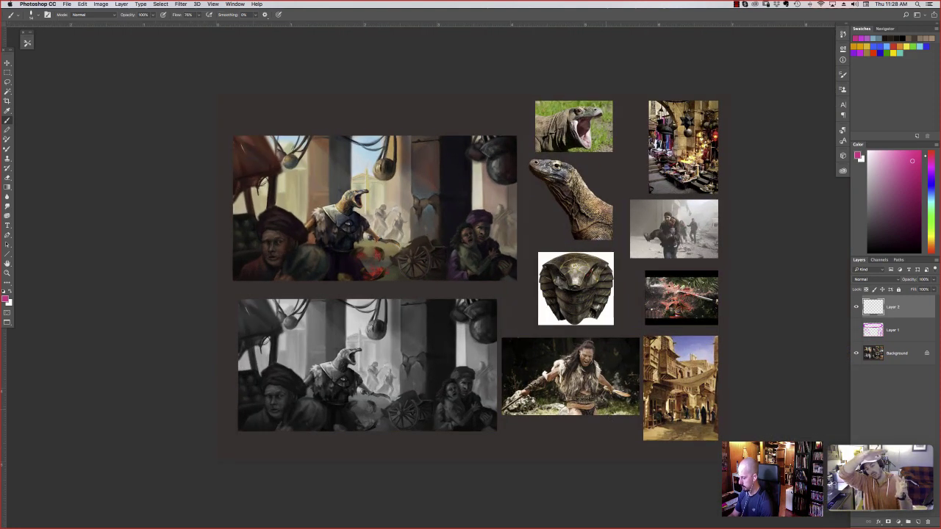
drag(436, 354, 513, 384)
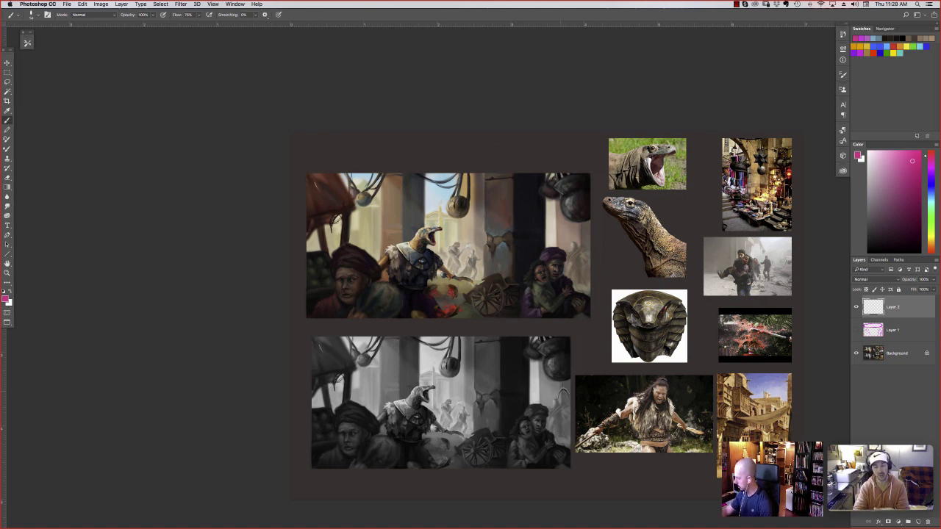
click(930, 243)
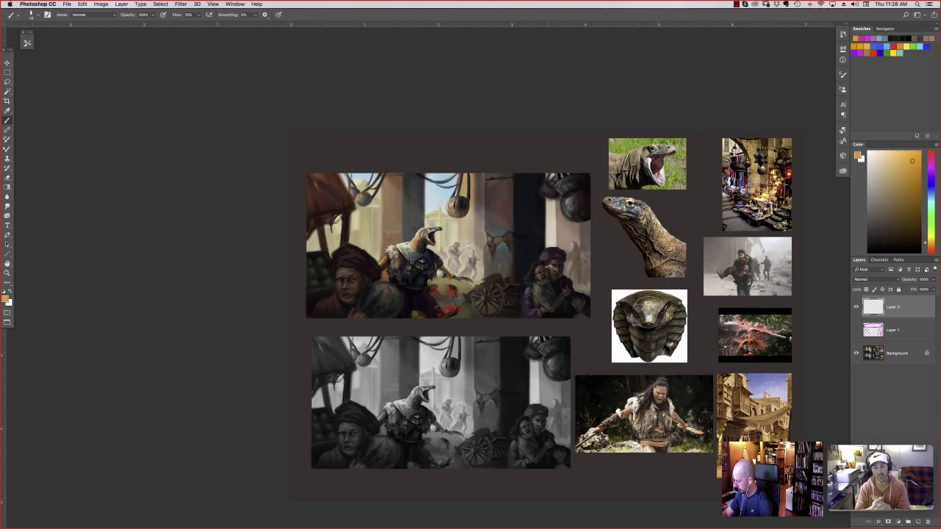
mouse_move(553, 261)
mouse_down()
mouse_move(555, 276)
mouse_move(540, 269)
mouse_move(536, 297)
mouse_move(550, 309)
mouse_move(533, 289)
mouse_move(524, 292)
mouse_move(523, 309)
mouse_move(532, 293)
mouse_move(529, 312)
mouse_up()
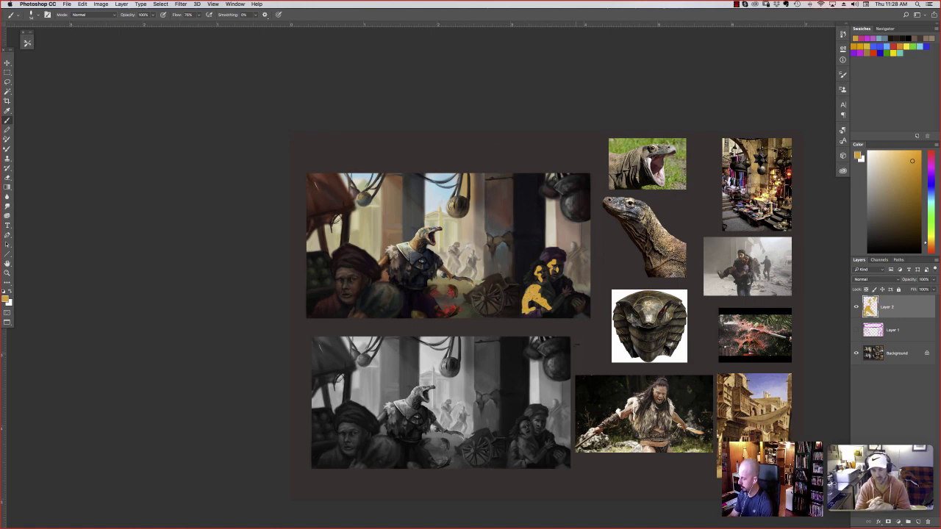
drag(542, 261, 545, 250)
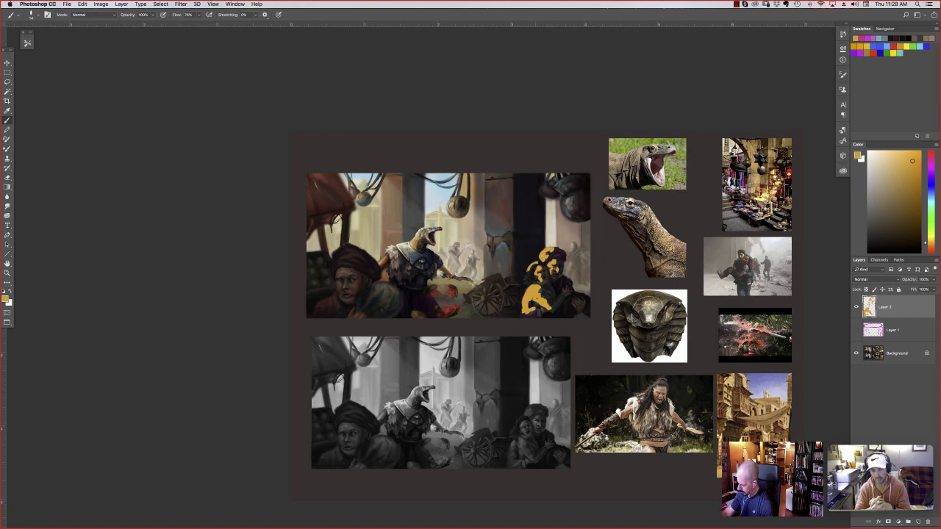
drag(528, 281, 537, 264)
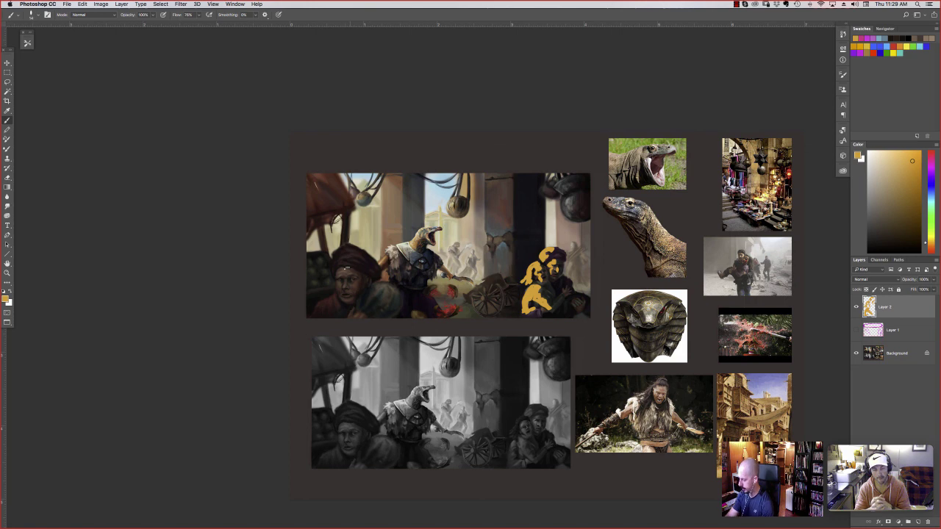
mouse_move(337, 250)
mouse_down()
mouse_move(340, 276)
mouse_move(344, 250)
mouse_move(349, 265)
mouse_move(338, 292)
mouse_up()
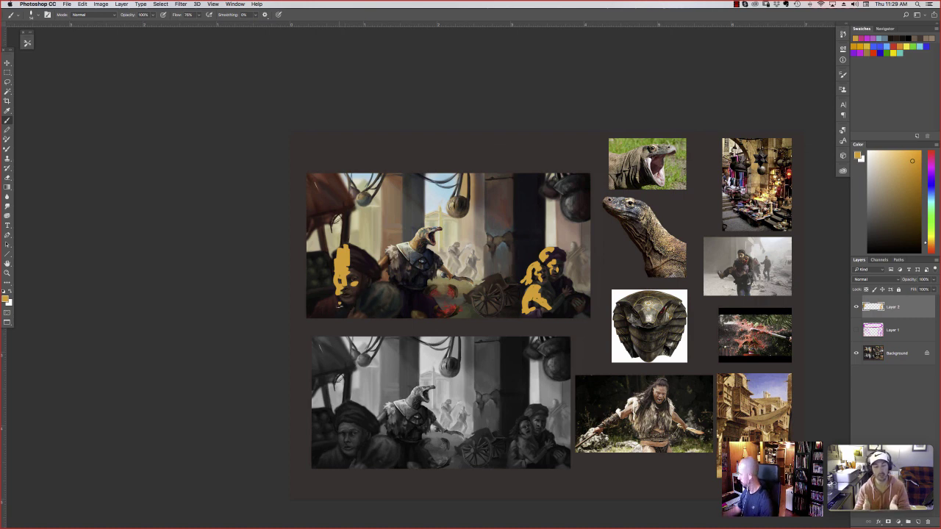
Hide the orange highlight layer, choose purple as the paint color and add a new layer
click(856, 308)
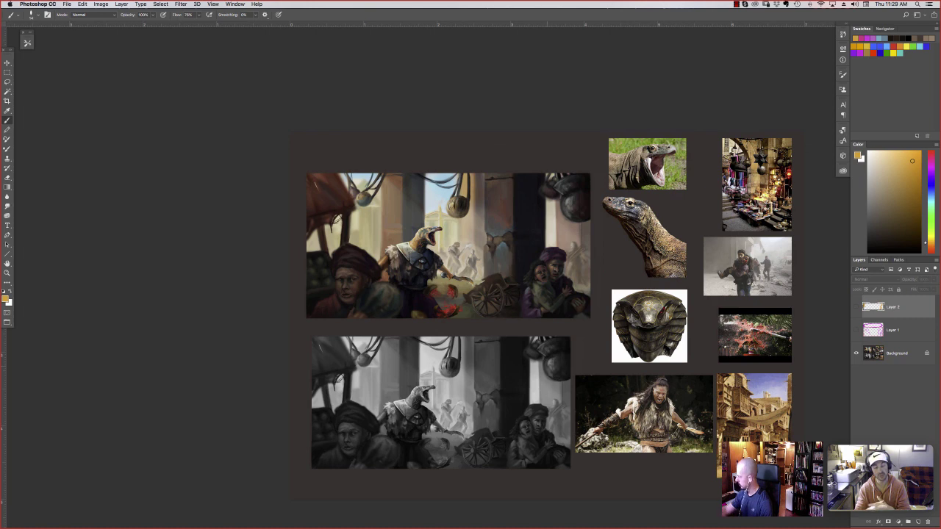
click(930, 165)
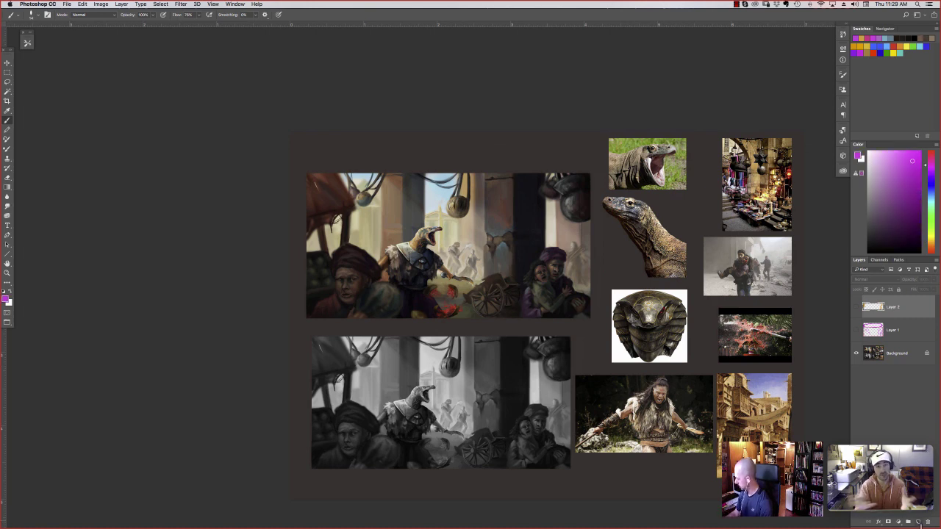
click(918, 523)
Outline the silhouettes of the foreground man and the lizard warrior in the color painting with purple strokes
scroll(401, 302, right, 5)
scroll(401, 302, down, 3)
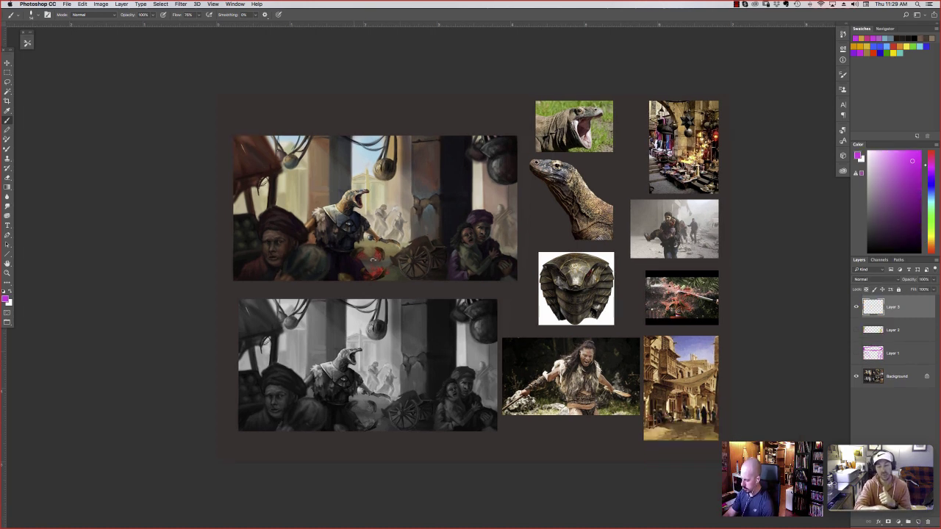
scroll(478, 378, left, 10)
scroll(478, 378, up, 2)
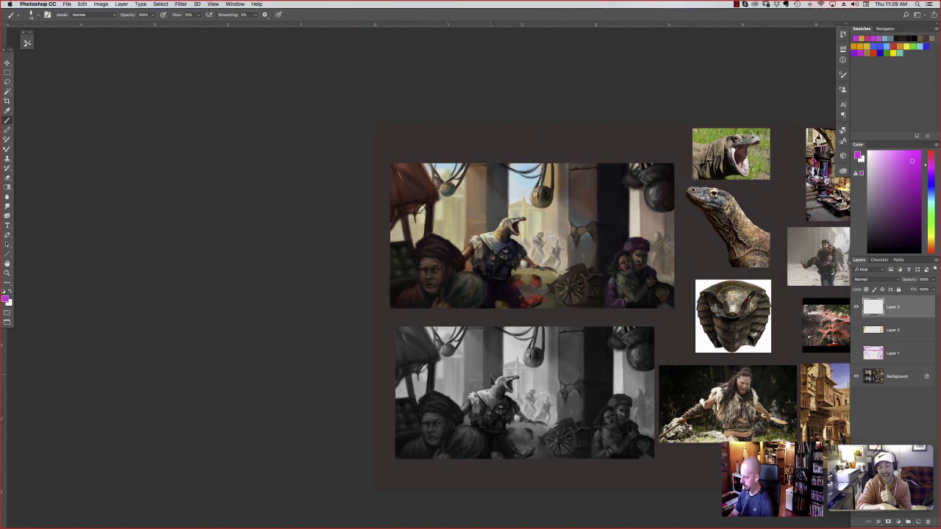
scroll(481, 289, up, 3)
mouse_move(486, 335)
mouse_down()
mouse_move(442, 260)
mouse_move(436, 216)
mouse_move(410, 192)
mouse_move(355, 227)
mouse_move(332, 361)
mouse_up()
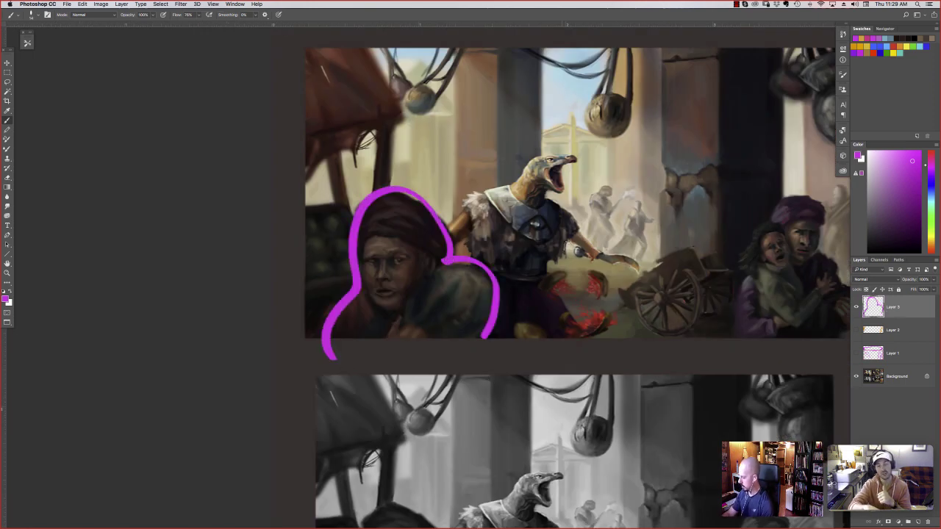
mouse_move(573, 339)
mouse_down()
mouse_move(554, 283)
mouse_move(572, 232)
mouse_move(561, 199)
mouse_move(567, 150)
mouse_move(498, 182)
mouse_move(444, 237)
mouse_up()
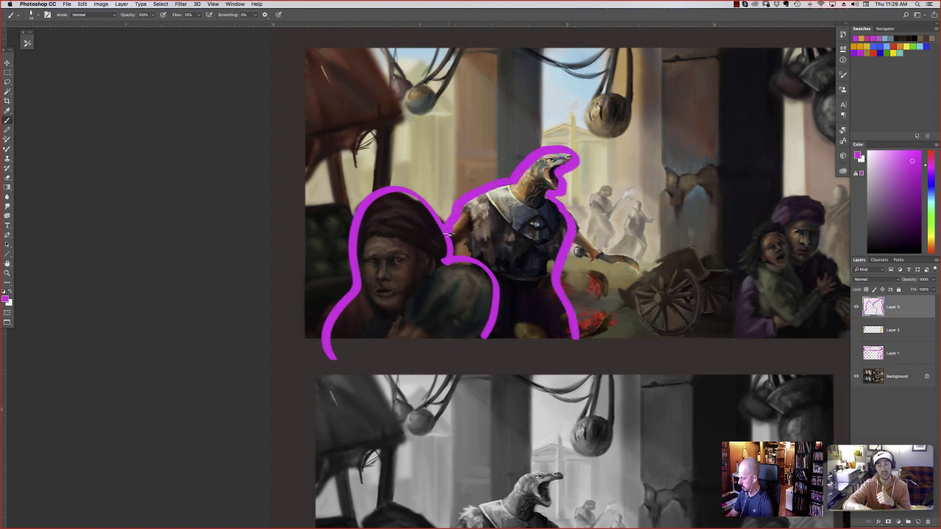
Try a vertical purple line from above the color painting down into its sky opening, and undo it
key(super+minus)
key(super+minus)
mouse_move(526, 253)
mouse_down()
mouse_move(372, 227)
mouse_move(505, 214)
mouse_up()
key(super+z)
key(super+minus)
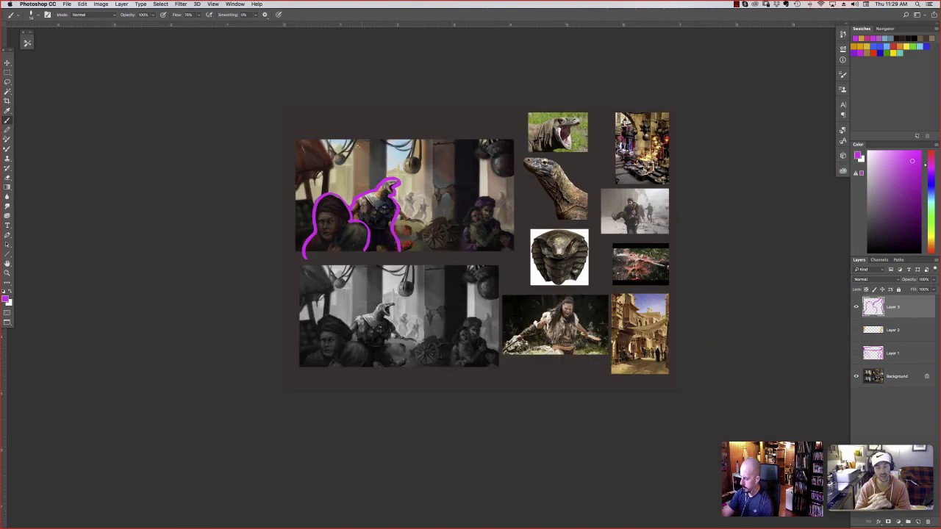
drag(490, 356, 483, 386)
drag(387, 139, 387, 178)
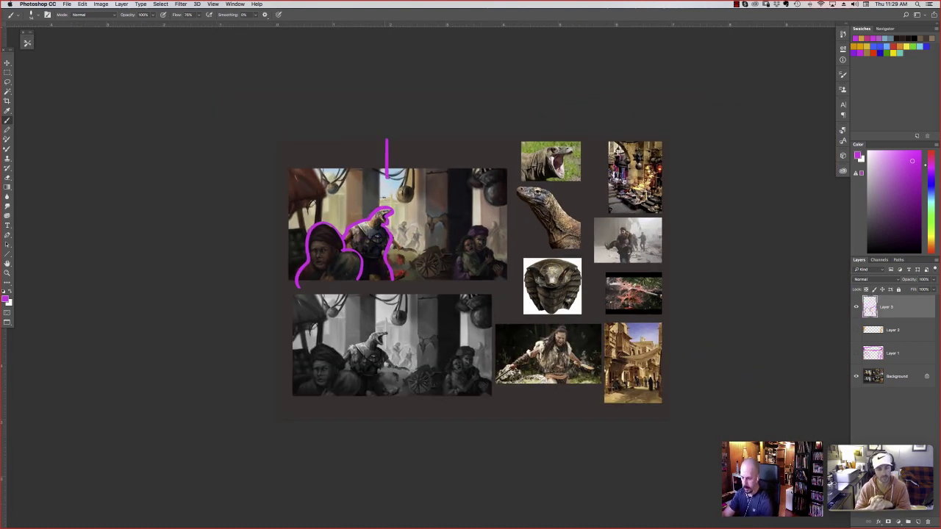
key(super+z)
Try another purple mark along the upper edge of the color painting, and undo it
key(super+minus)
scroll(471, 272, up, 2)
scroll(470, 272, left, 2)
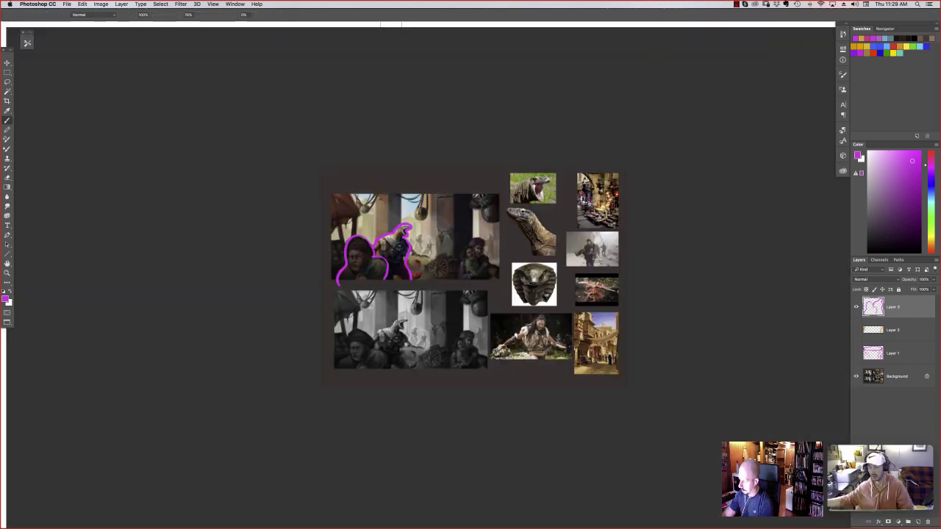
drag(379, 199, 400, 193)
key(super+z)
key(super+plus)
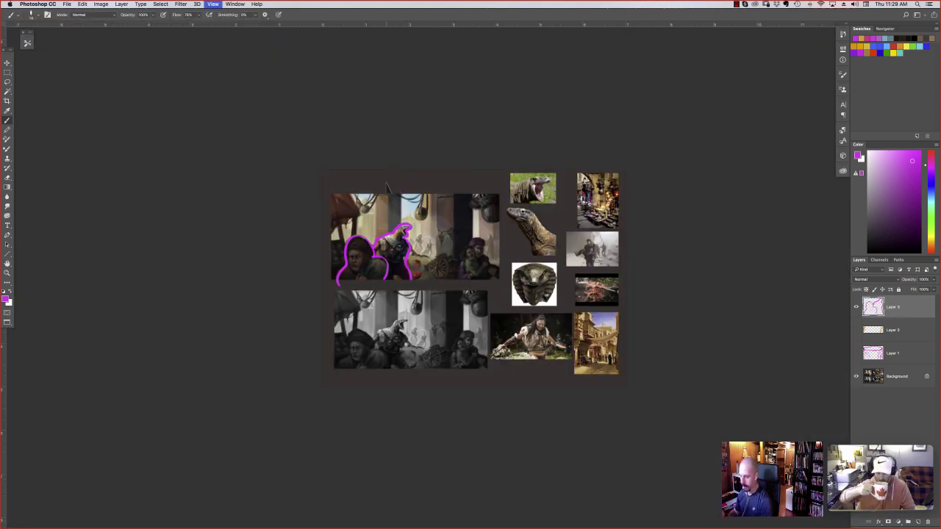
Mark the pillar edges above the lizard warrior and the line from his arm to the cart with purple strokes
key(super+plus)
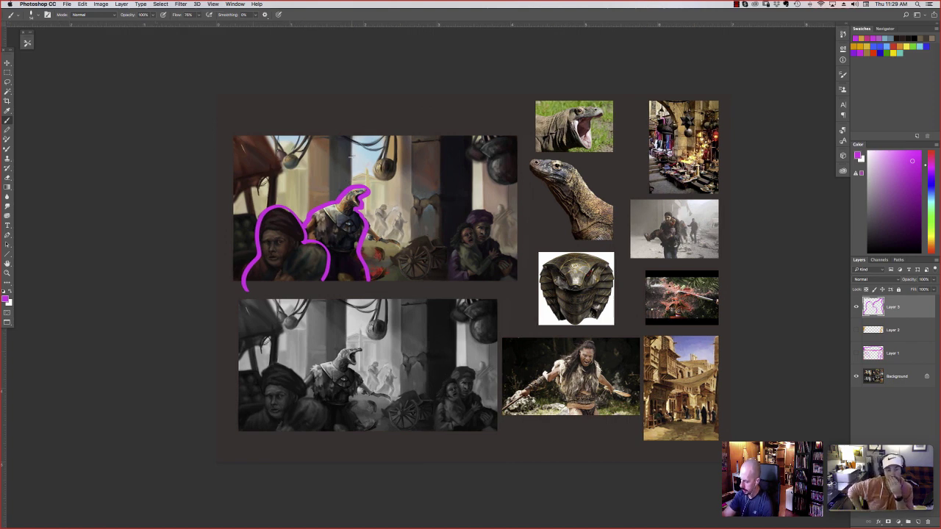
mouse_move(354, 175)
mouse_down()
mouse_move(352, 133)
mouse_move(310, 180)
mouse_move(312, 212)
mouse_up()
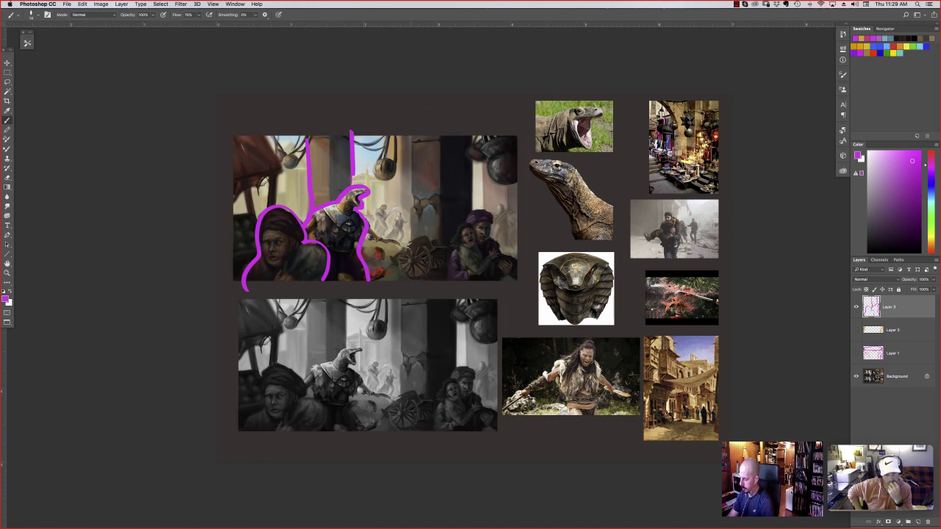
mouse_move(363, 238)
mouse_down()
mouse_move(412, 248)
mouse_move(425, 234)
mouse_up()
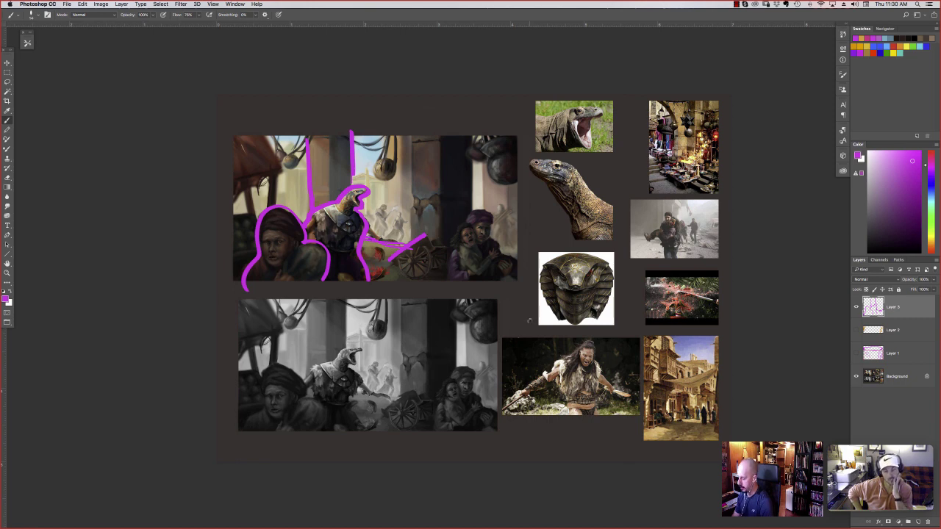
Hide the purple silhouette layer and inspect the unmarked color painting up close
click(855, 307)
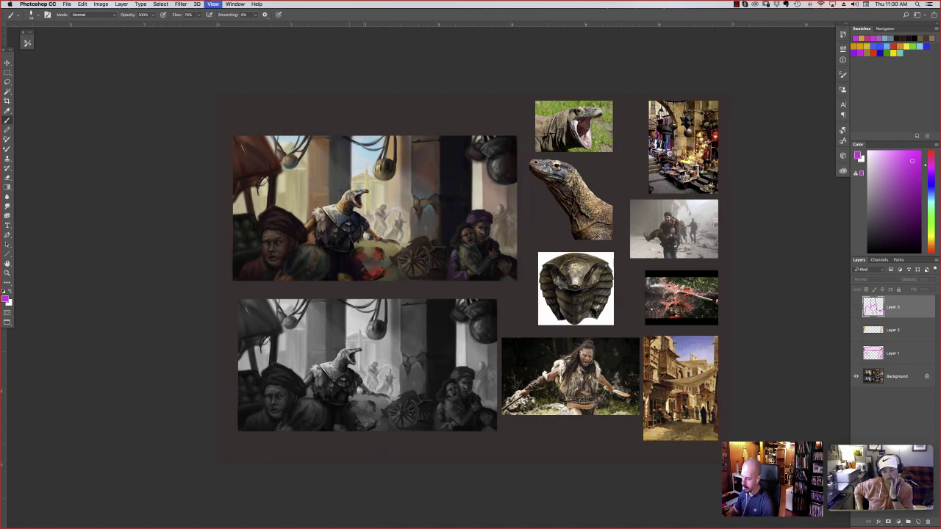
key(super+equal)
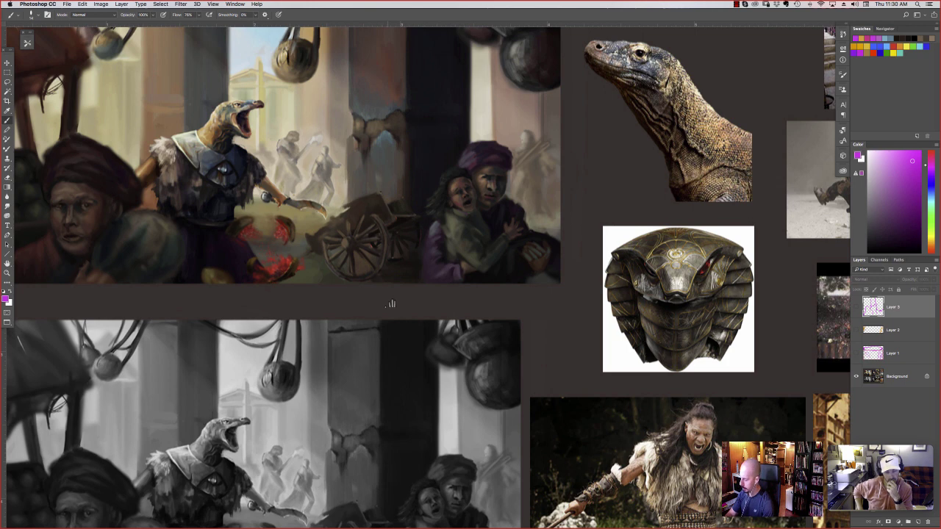
drag(390, 301, 546, 372)
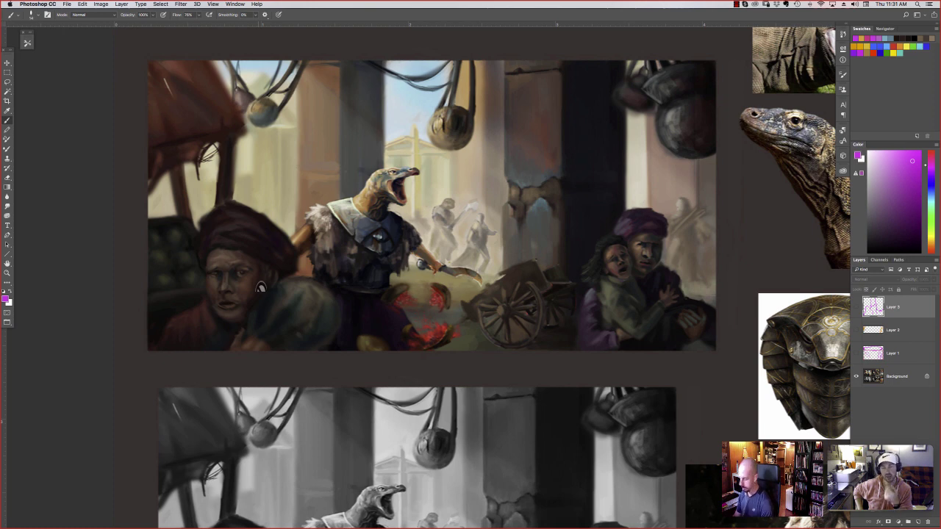
key(ctrl+minus)
key(ctrl+minus)
scroll(260, 287, right, 3)
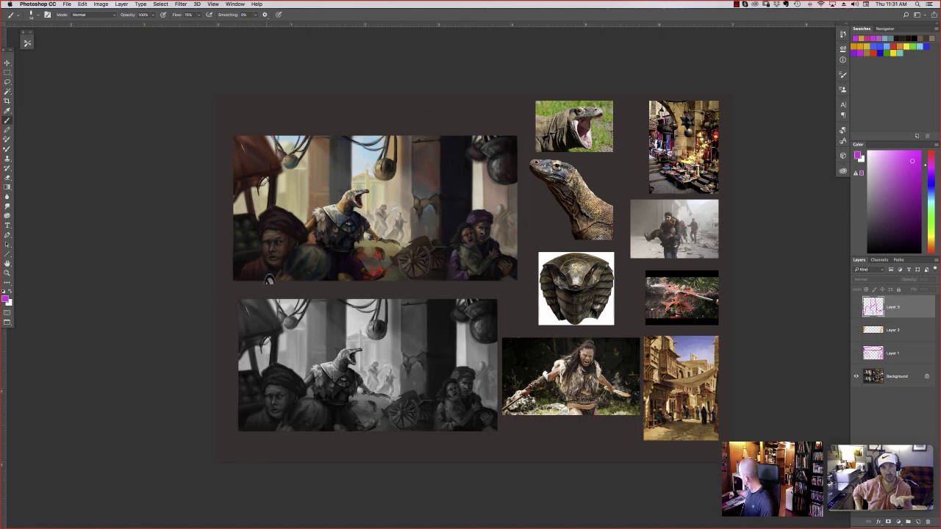
Return 2_Woody.jpg to a floating window and reduce its view to 25%
key(f)
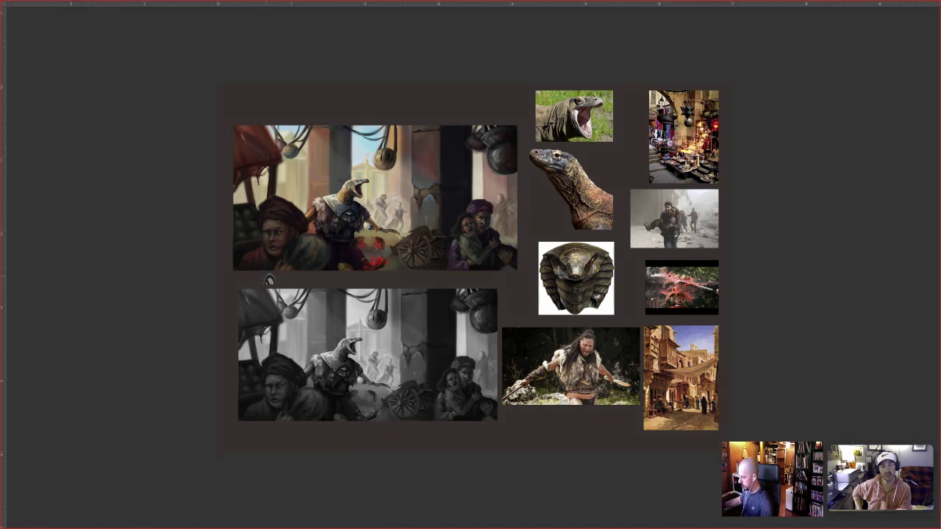
key(f)
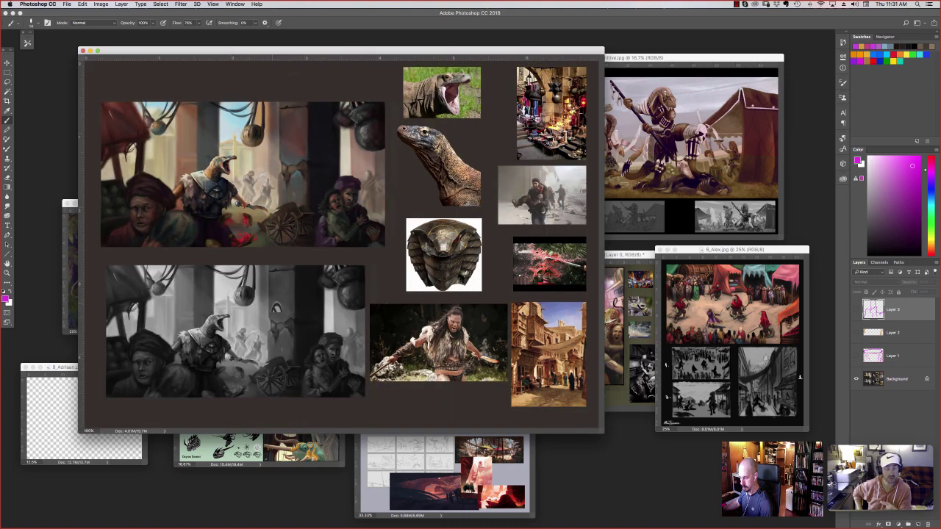
key(super+minus)
key(super+minus)
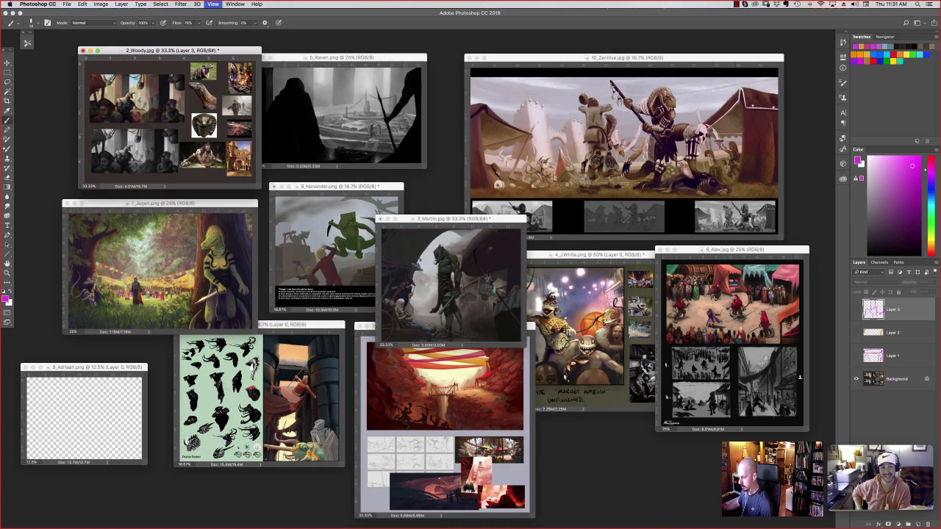
key(super+minus)
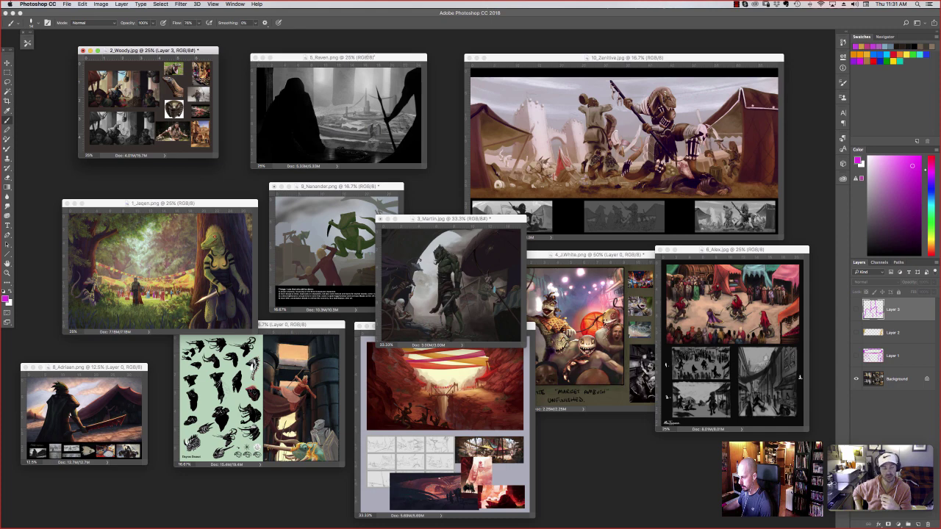
Switch to 5_Raven.png and show it enlarged in full-screen view
key(ctrl+Tab)
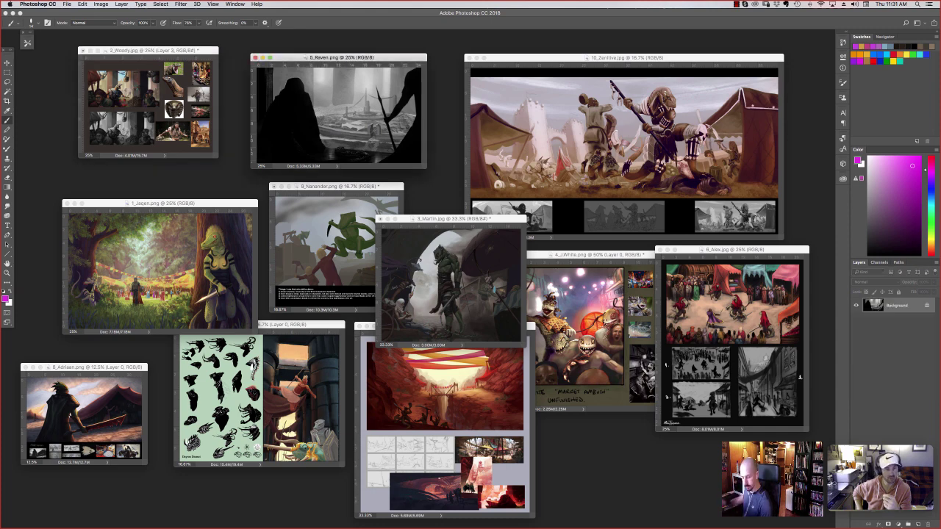
key(f)
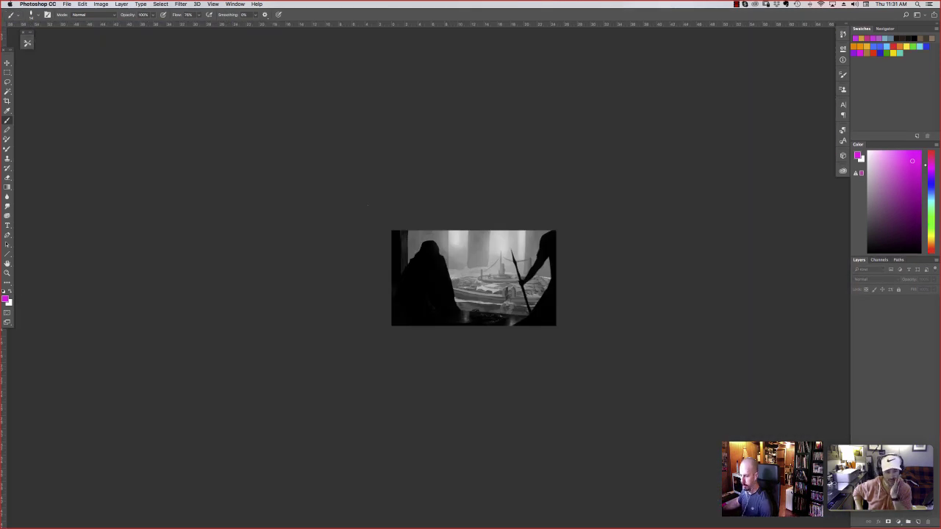
key(super+plus)
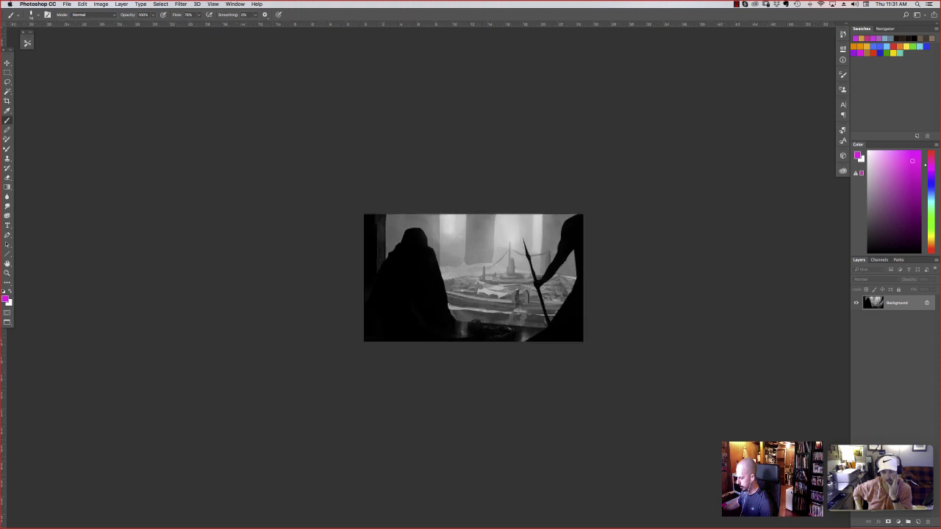
key(super+plus)
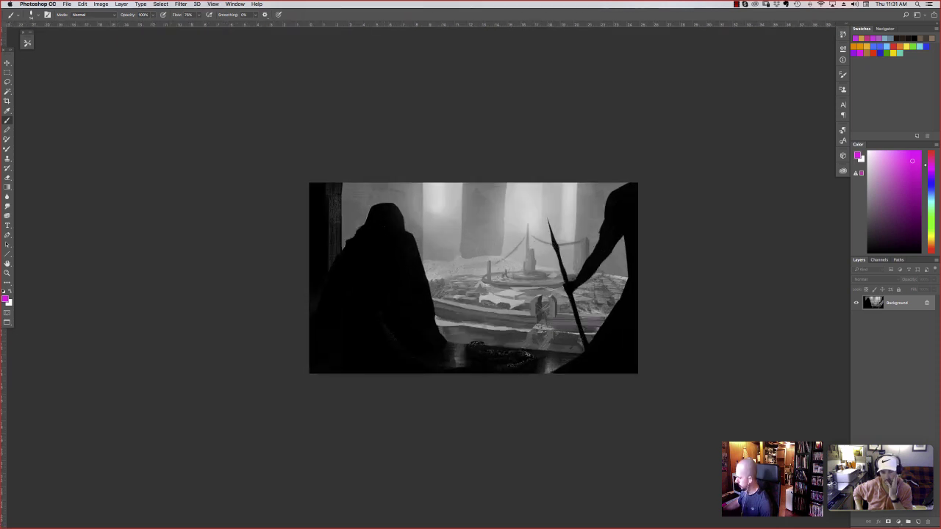
key(super+plus)
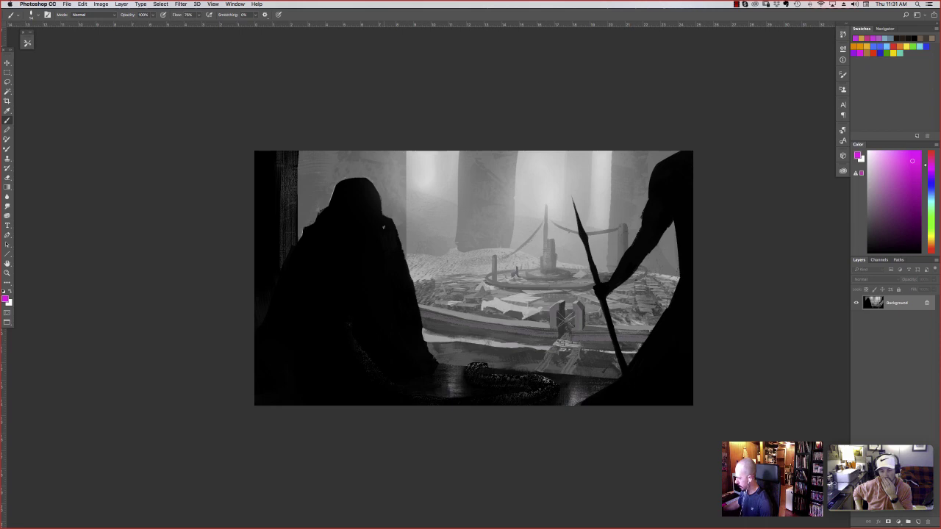
Add a new layer and outline the hooded figure and the spear bearer with his spear in magenta
click(921, 523)
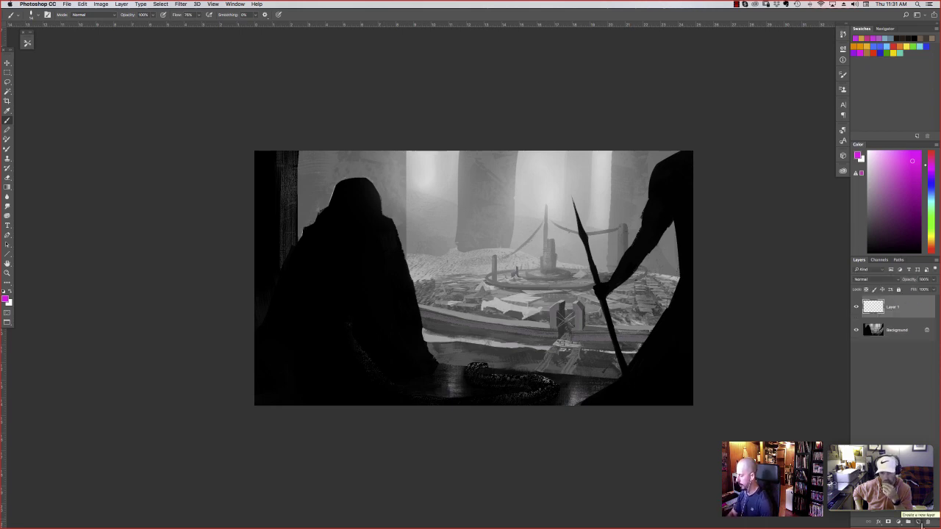
mouse_move(432, 359)
mouse_down()
mouse_move(392, 217)
mouse_move(322, 206)
mouse_move(299, 238)
mouse_move(264, 363)
mouse_move(432, 376)
mouse_up()
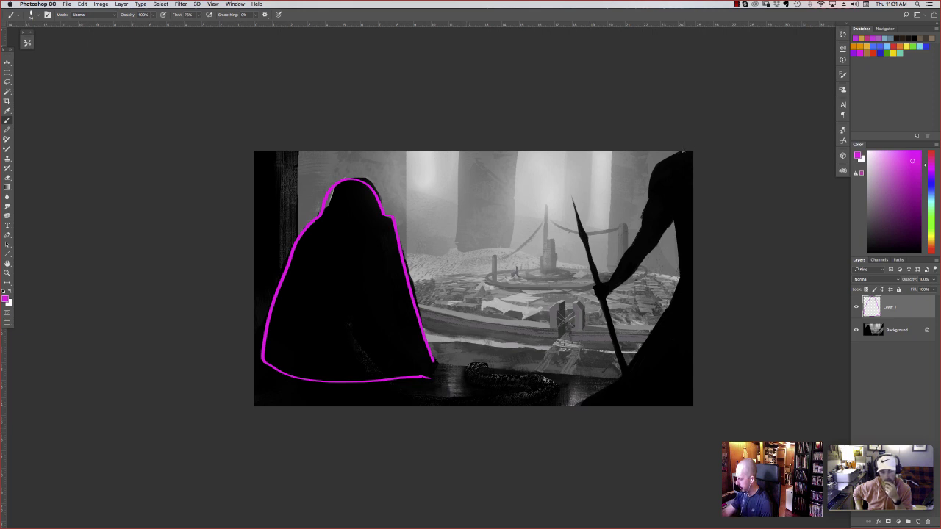
mouse_move(683, 151)
mouse_down()
mouse_move(657, 166)
mouse_move(600, 298)
mouse_move(674, 215)
mouse_move(665, 242)
mouse_move(677, 283)
mouse_move(609, 404)
mouse_up()
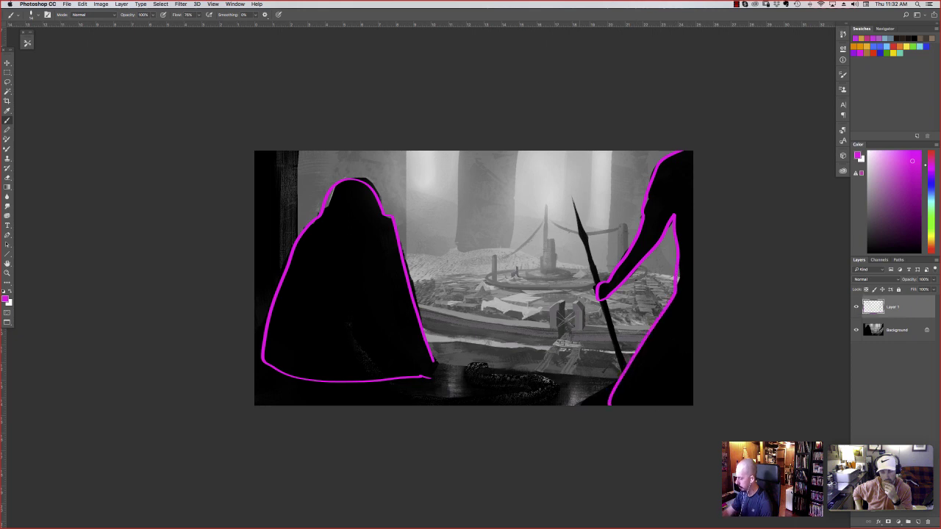
mouse_move(578, 213)
mouse_down()
mouse_move(624, 369)
mouse_move(575, 200)
mouse_up()
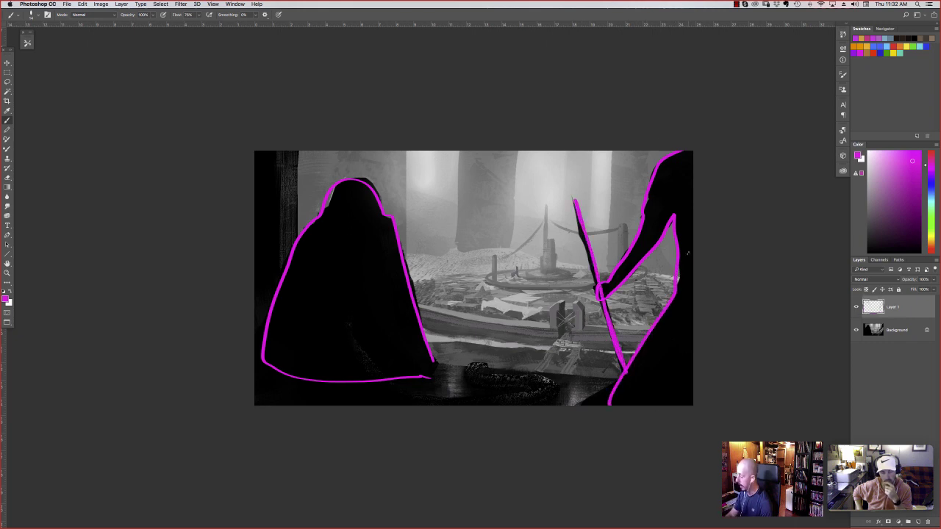
Choose blue as the paint color and draw a wide ellipse around the circular city
click(931, 192)
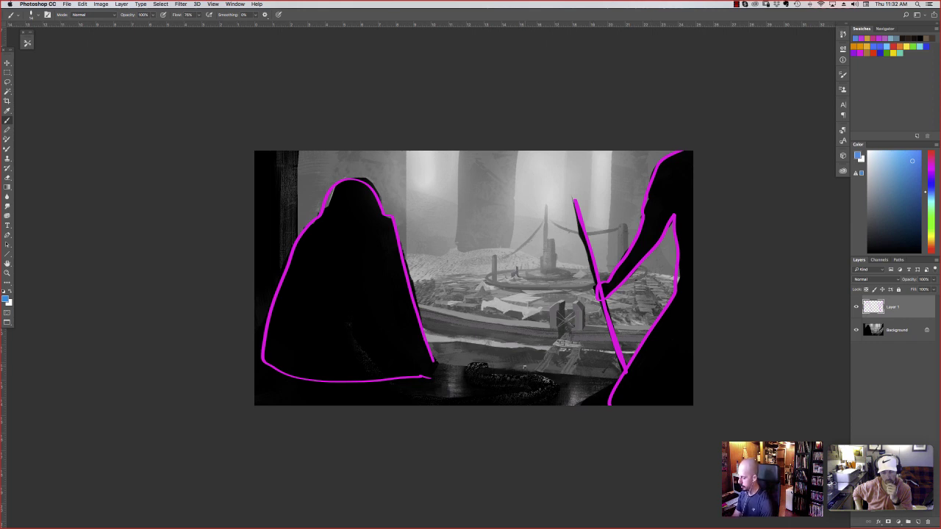
mouse_move(647, 271)
mouse_down()
mouse_move(442, 270)
mouse_move(676, 288)
mouse_up()
drag(357, 297, 662, 278)
Trace the background pillar edges with vertical blue lines and draw short slanted lines across the bright gaps
drag(520, 151, 519, 265)
drag(460, 250, 457, 152)
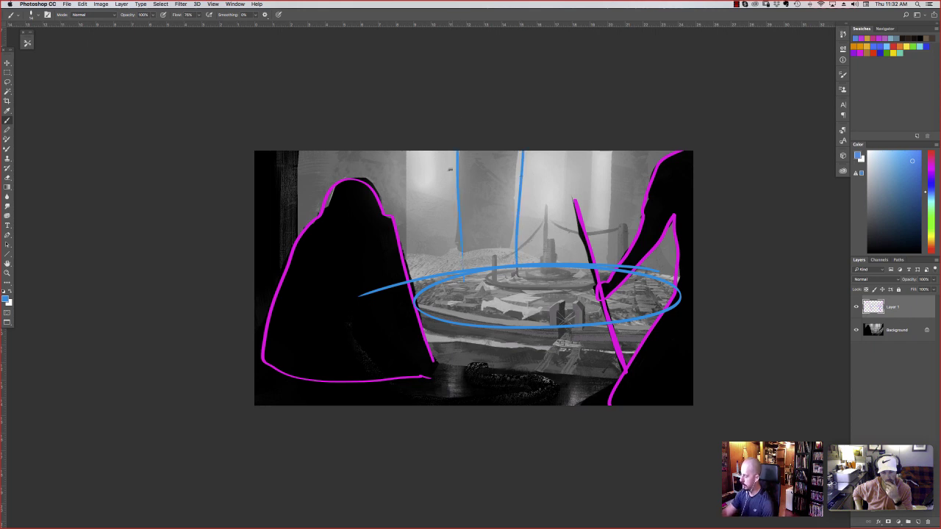
drag(401, 187, 458, 197)
drag(529, 219, 621, 234)
drag(614, 151, 613, 242)
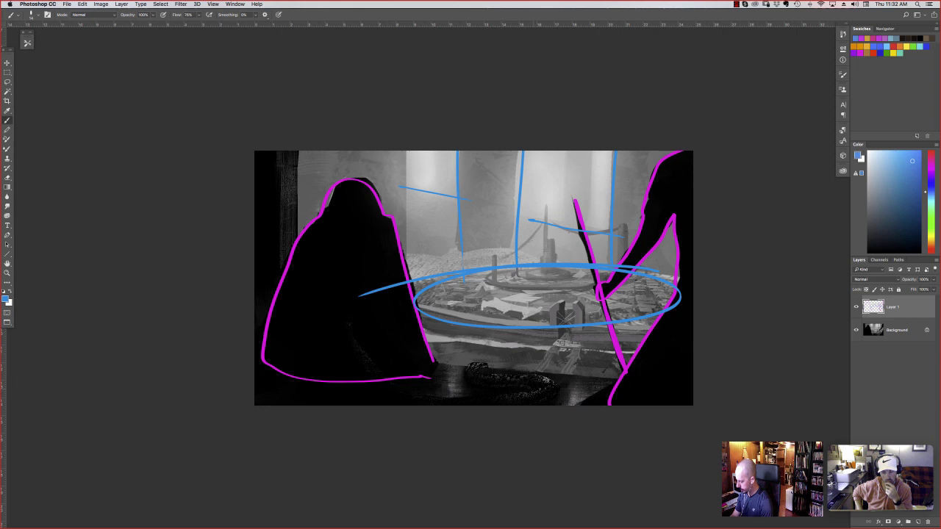
Scribble blue marks over the coiled rope and up the path to the city gate
drag(516, 397, 544, 380)
mouse_move(479, 362)
mouse_down()
mouse_move(508, 375)
mouse_move(550, 354)
mouse_move(564, 334)
mouse_up()
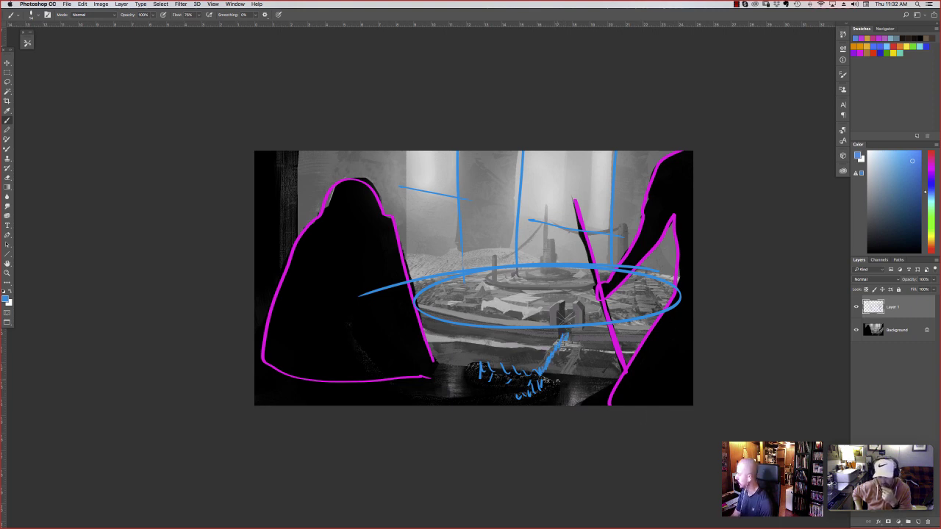
Choose bright green and draw the edge and receding sides of the foreground ledge between the two figures
click(929, 163)
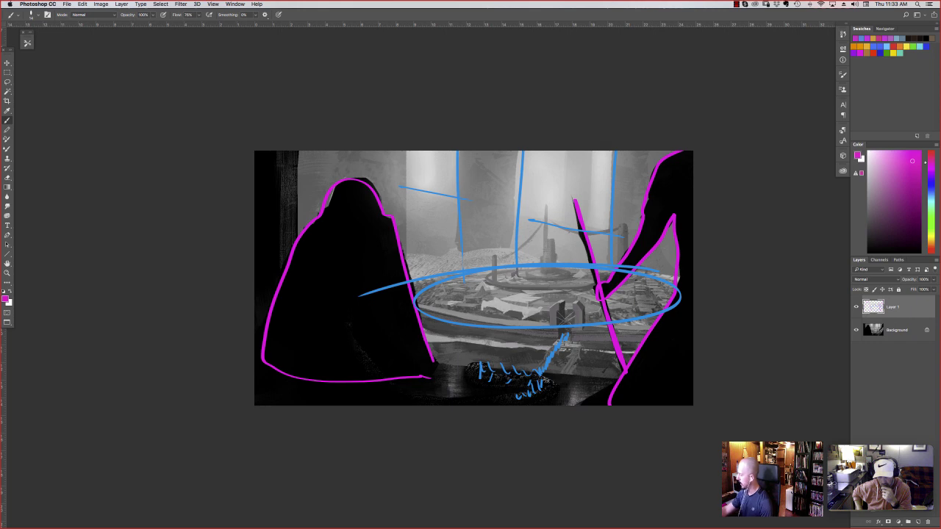
click(930, 226)
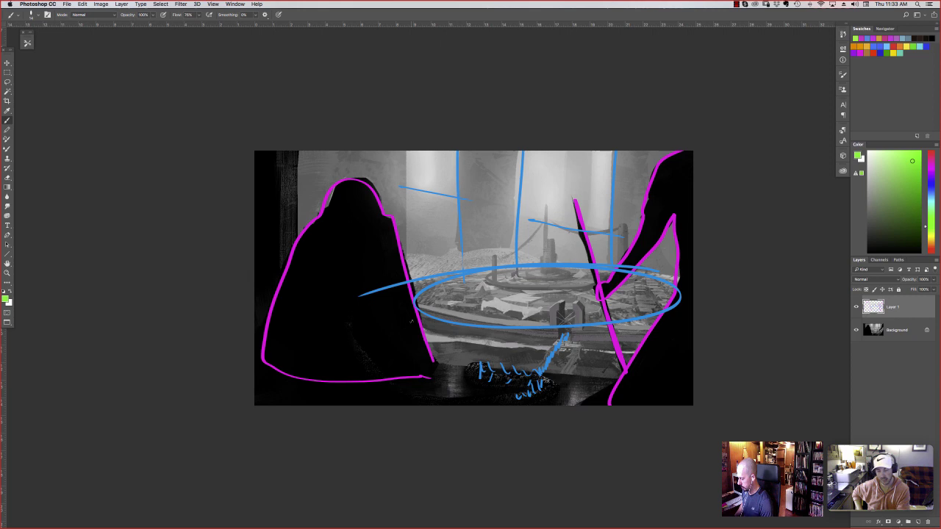
mouse_move(427, 361)
mouse_down()
mouse_move(629, 381)
mouse_move(520, 427)
mouse_up()
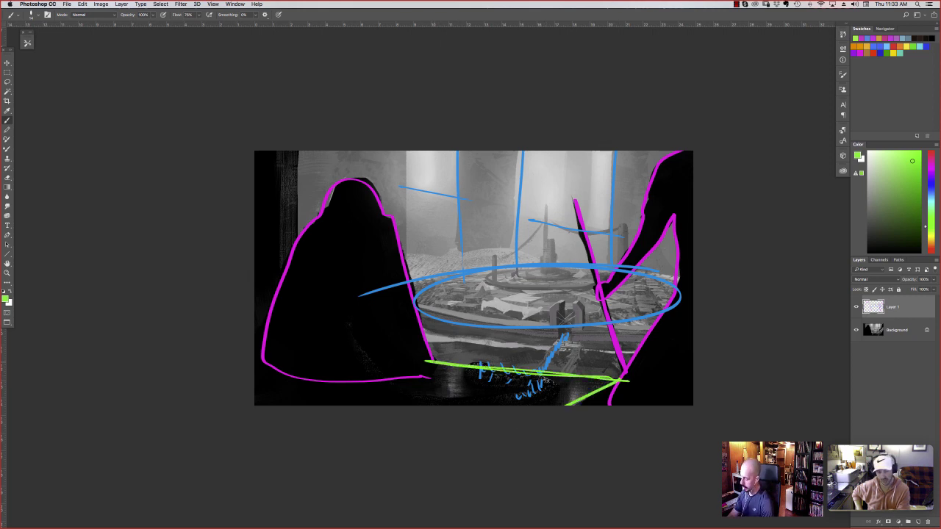
drag(436, 361, 396, 421)
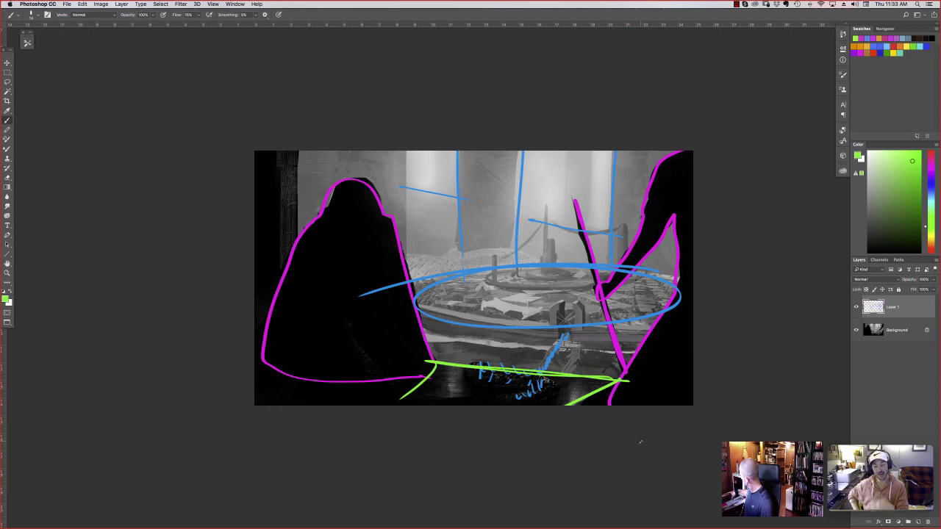
Return 5_Raven.png to a floating window and reduce its view to 25%
key(Tab)
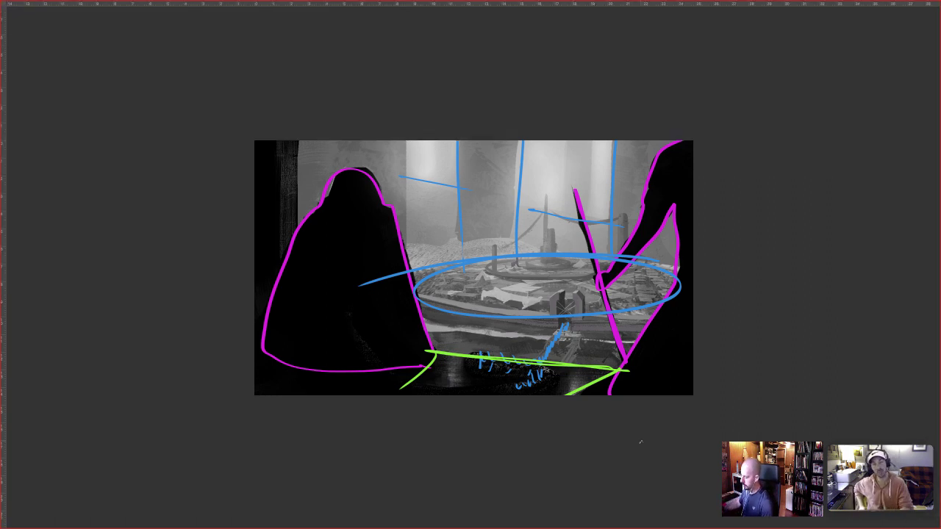
key(f)
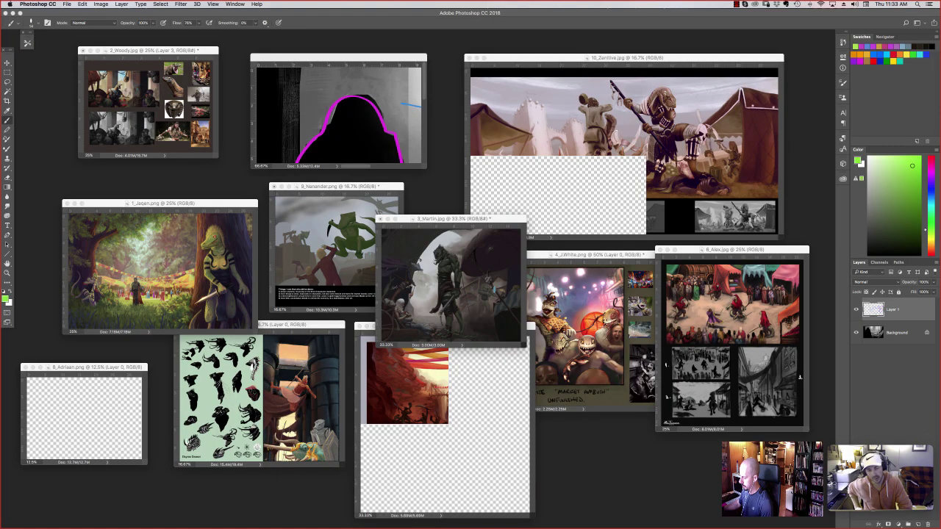
key(super+equal)
key(super+equal)
key(super+equal)
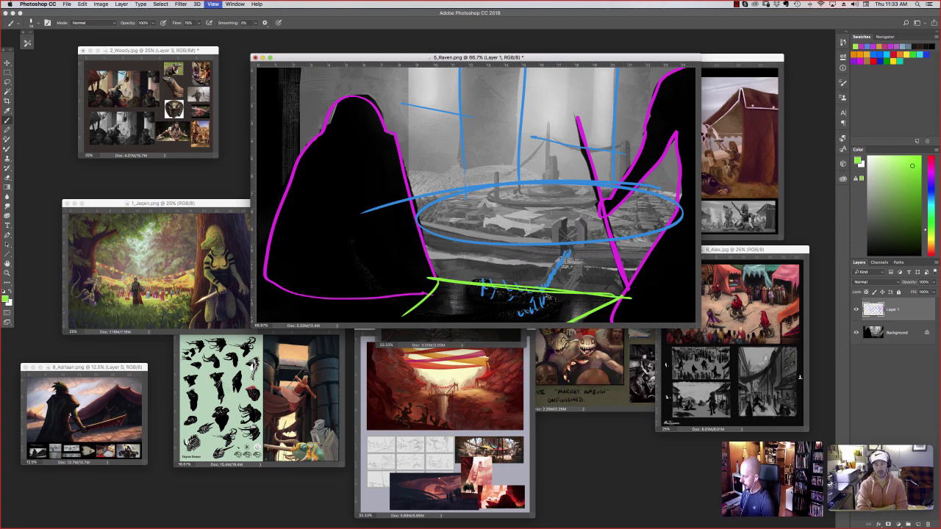
key(super+minus)
key(super+minus)
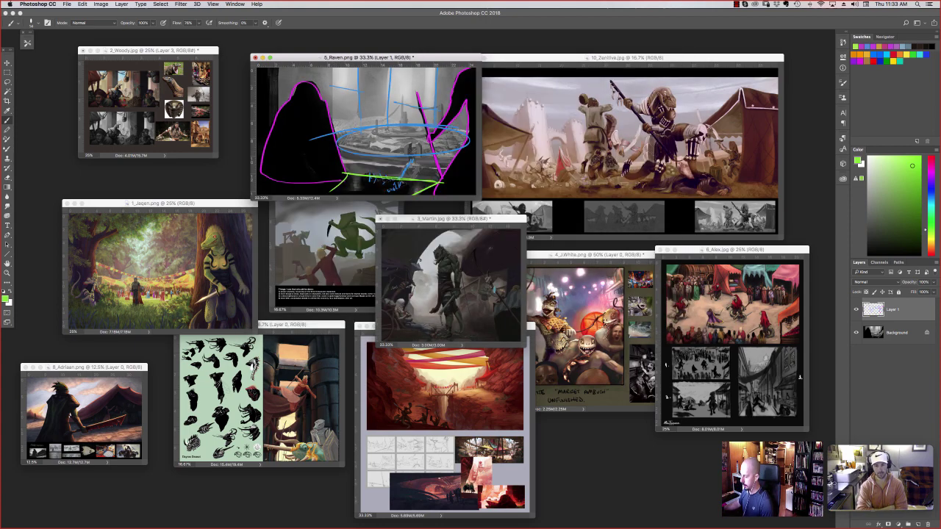
key(super+minus)
Switch to 10_Zenitive.jpg and show it in full-screen view with the interface hidden
click(716, 173)
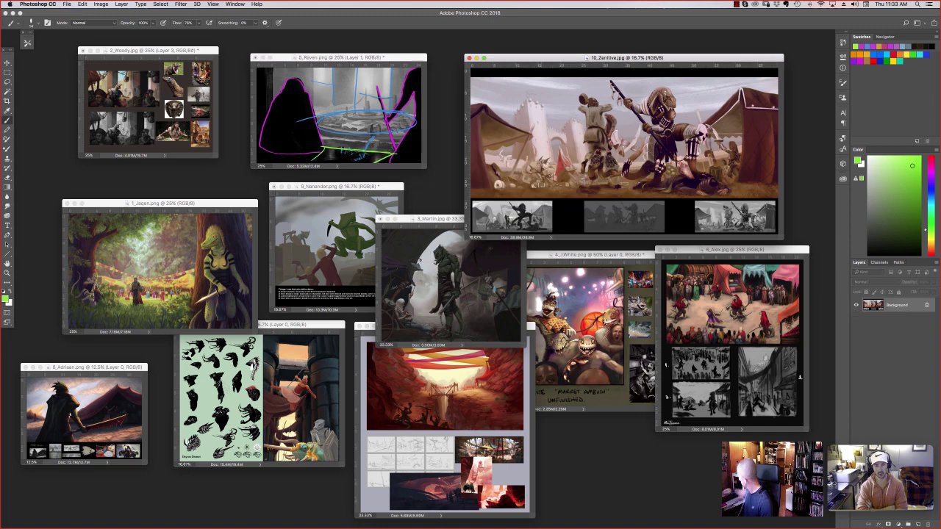
key(f)
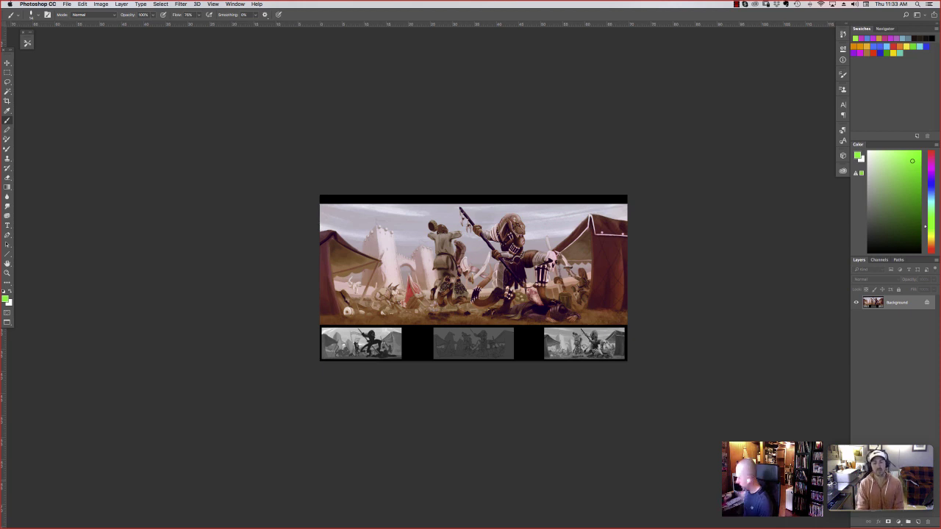
key(Tab)
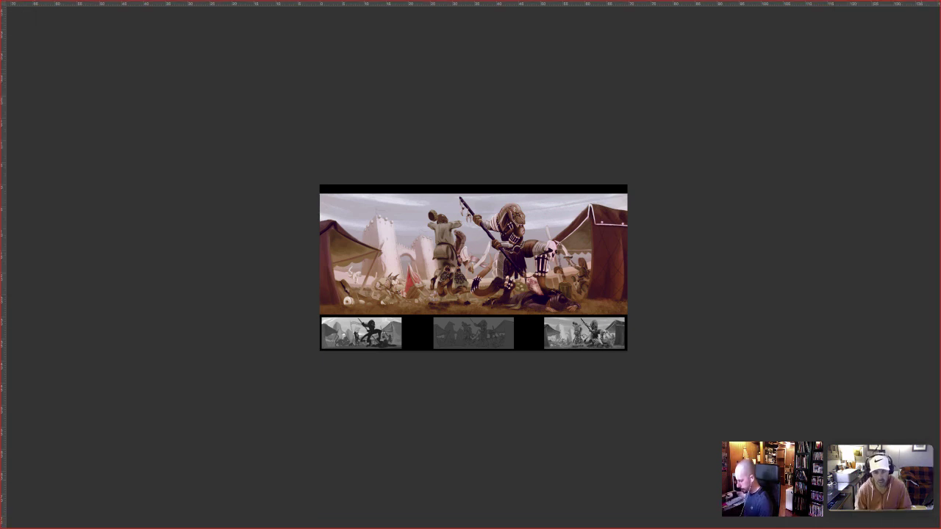
Bring the interface back around the battle painting in full-screen view with menus and enlarge the image
key(f)
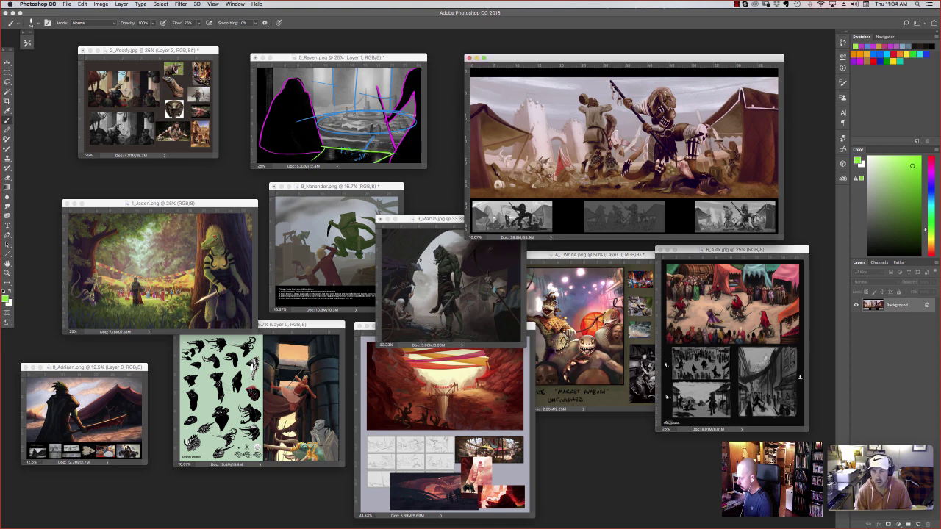
drag(623, 58, 607, 57)
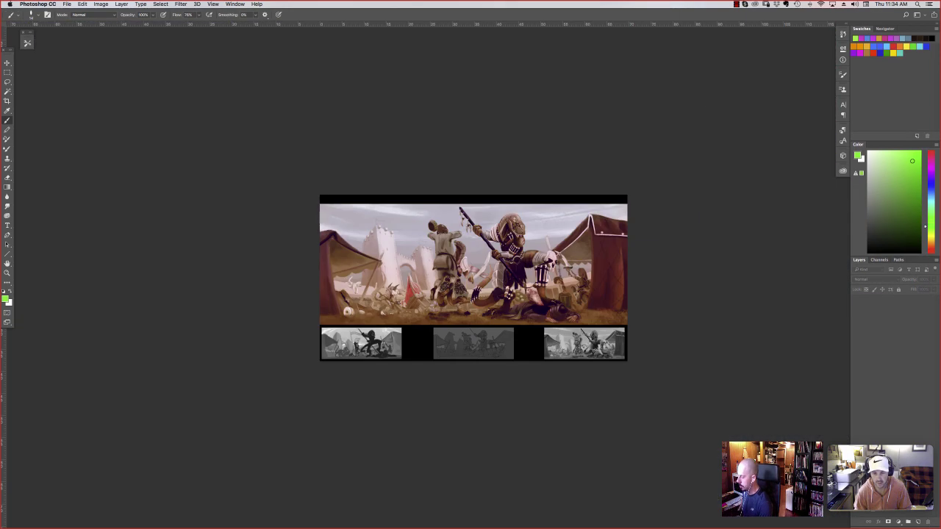
key(super+plus)
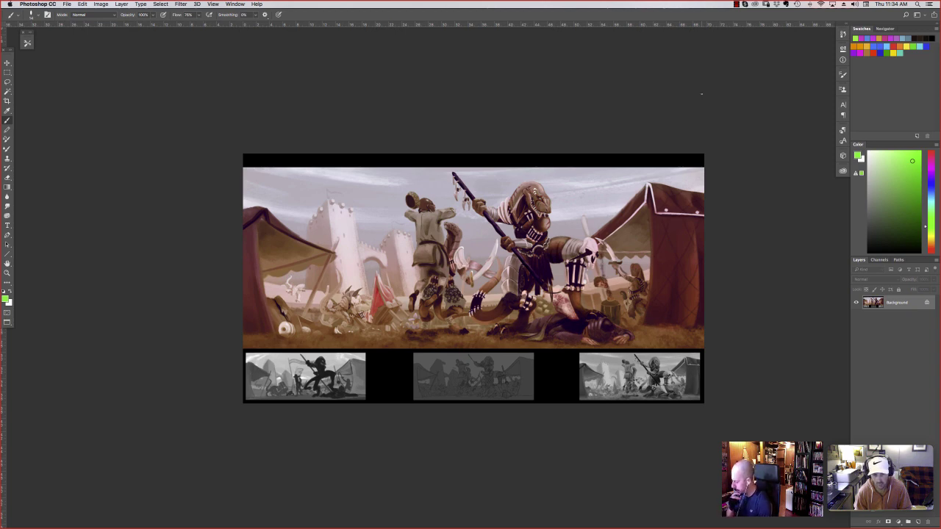
Lasso the foreground tents, figures and ground, tracing their silhouettes against the sky and castle
key(l)
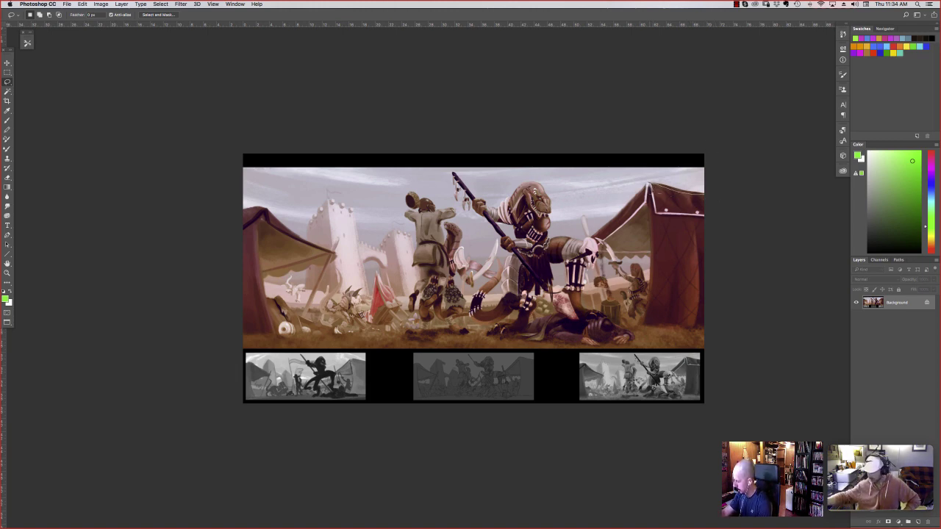
mouse_move(651, 193)
mouse_down()
mouse_move(647, 185)
mouse_move(594, 246)
mouse_up()
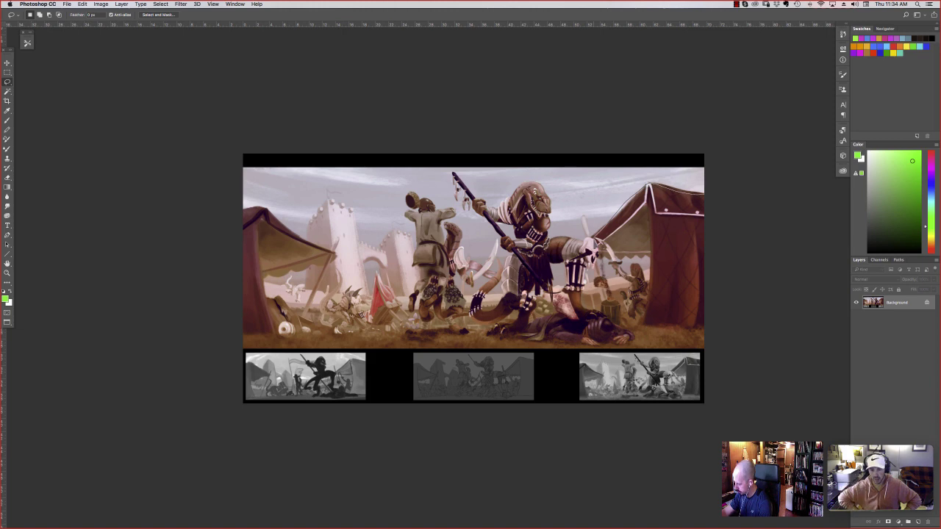
key(super+d)
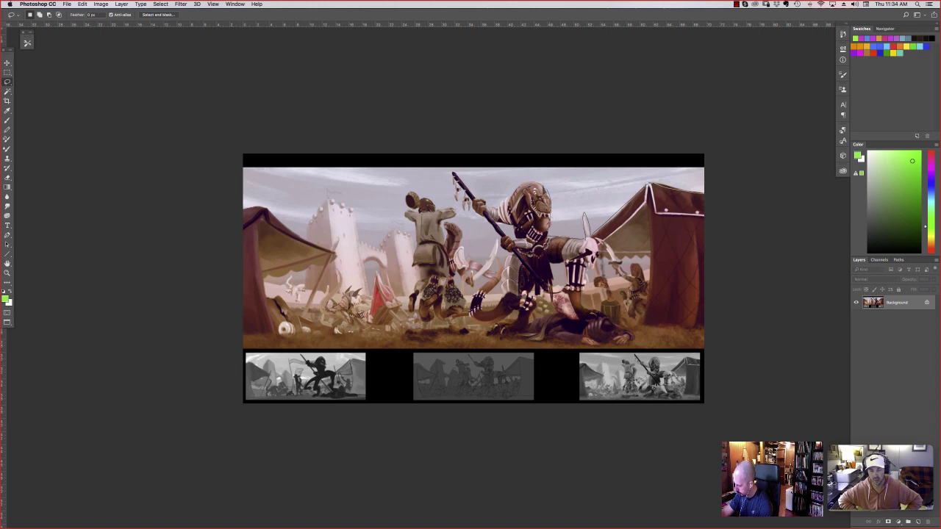
mouse_move(545, 189)
mouse_down()
mouse_move(515, 187)
mouse_move(494, 216)
mouse_move(453, 181)
mouse_move(503, 245)
mouse_move(507, 281)
mouse_move(500, 263)
mouse_move(495, 282)
mouse_move(502, 246)
mouse_move(482, 265)
mouse_move(468, 257)
mouse_move(447, 230)
mouse_move(453, 223)
mouse_move(409, 198)
mouse_move(416, 322)
mouse_move(393, 280)
mouse_move(336, 312)
mouse_move(339, 273)
mouse_move(320, 314)
mouse_move(318, 292)
mouse_move(339, 242)
mouse_move(244, 209)
mouse_move(308, 408)
mouse_move(706, 184)
mouse_up()
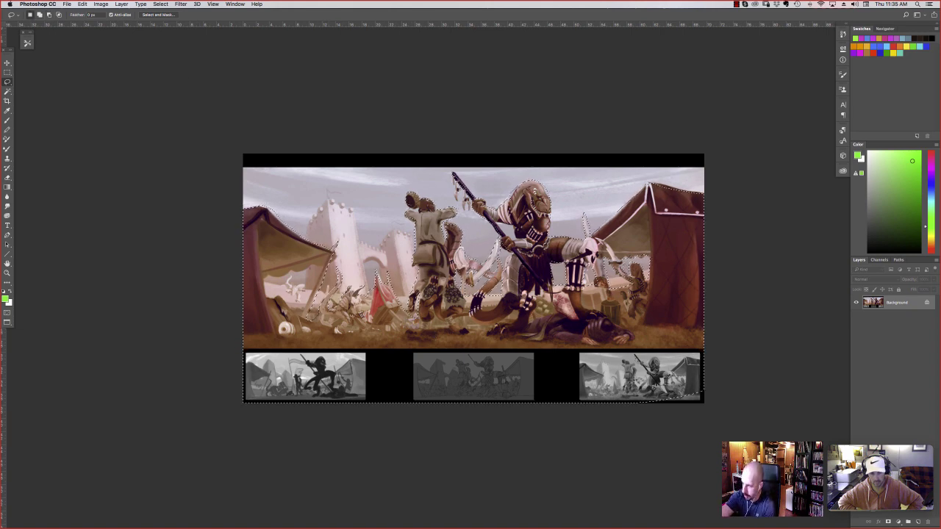
Duplicate the Background layer within 10_Zenitive.jpg, keeping the name Background copy
click(122, 4)
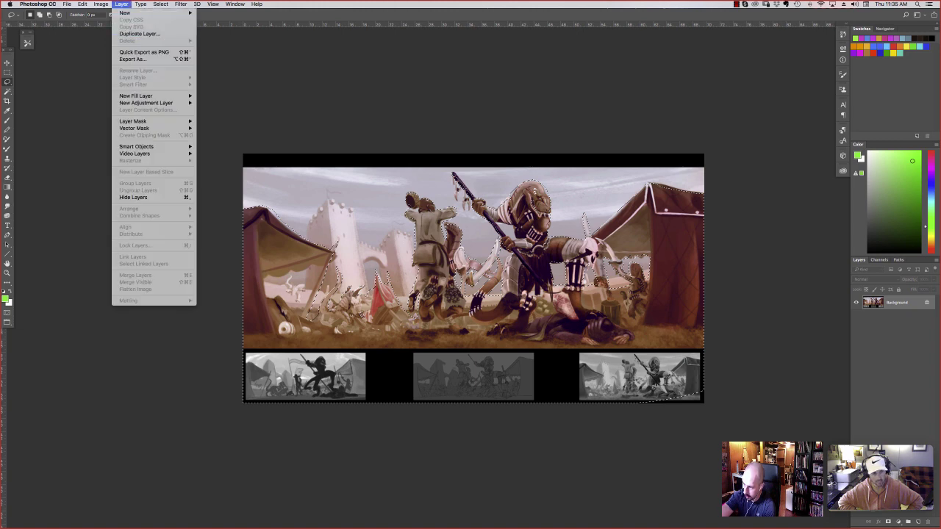
click(143, 33)
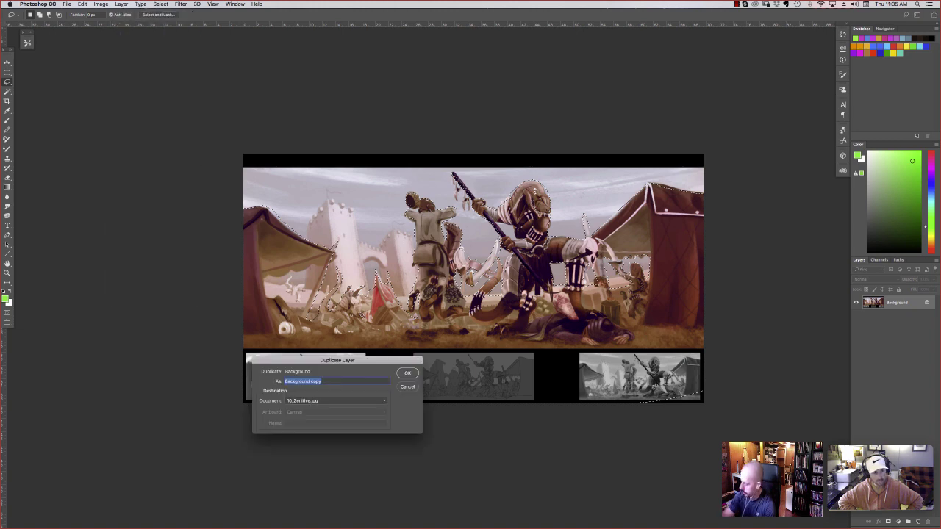
click(406, 374)
Darken the selected foreground with a Levels adjustment: RGB input black 13, output levels 4 to 124
click(101, 3)
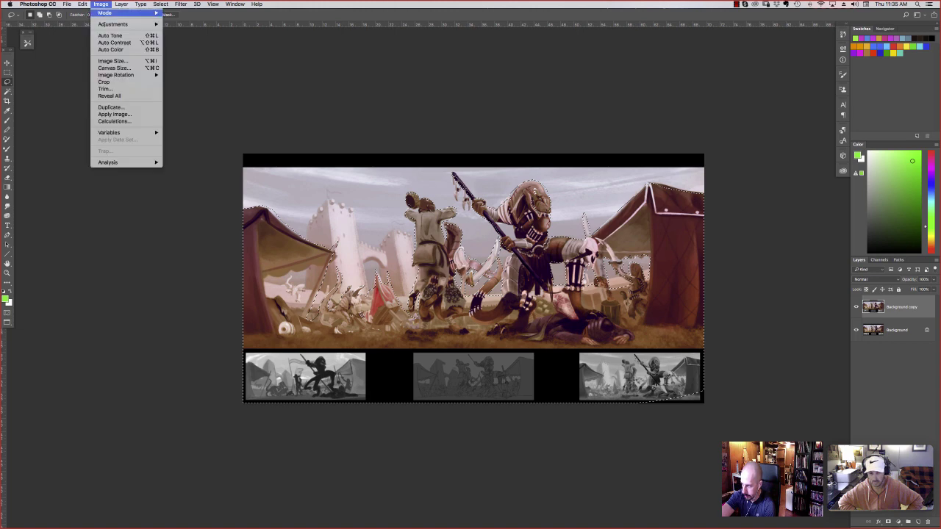
mouse_move(118, 24)
click(180, 31)
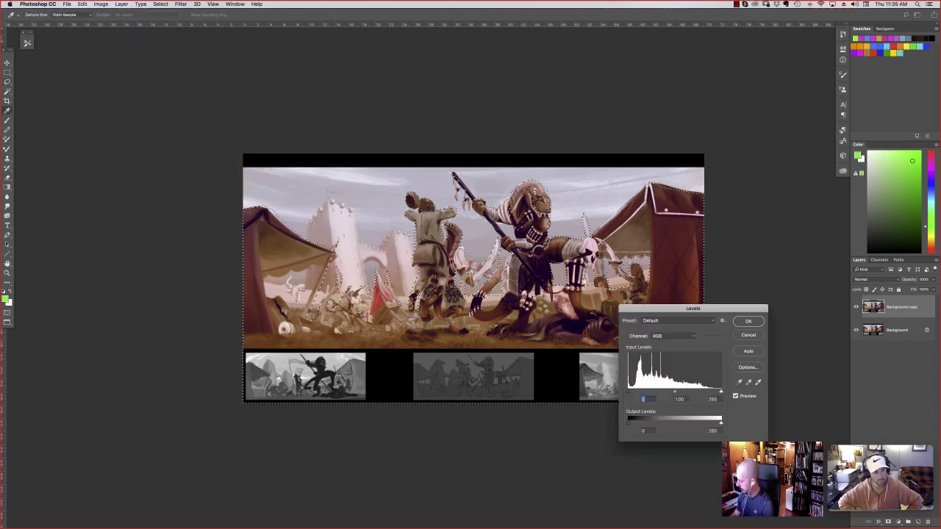
drag(721, 423, 673, 423)
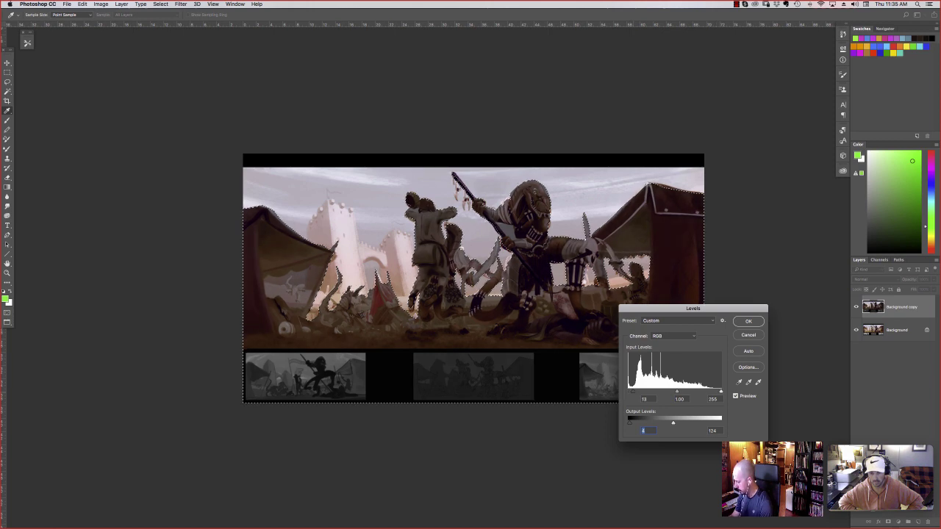
drag(628, 391, 633, 391)
Raise the output black level slightly in the Red and Green channels and apply the Levels adjustment
click(673, 336)
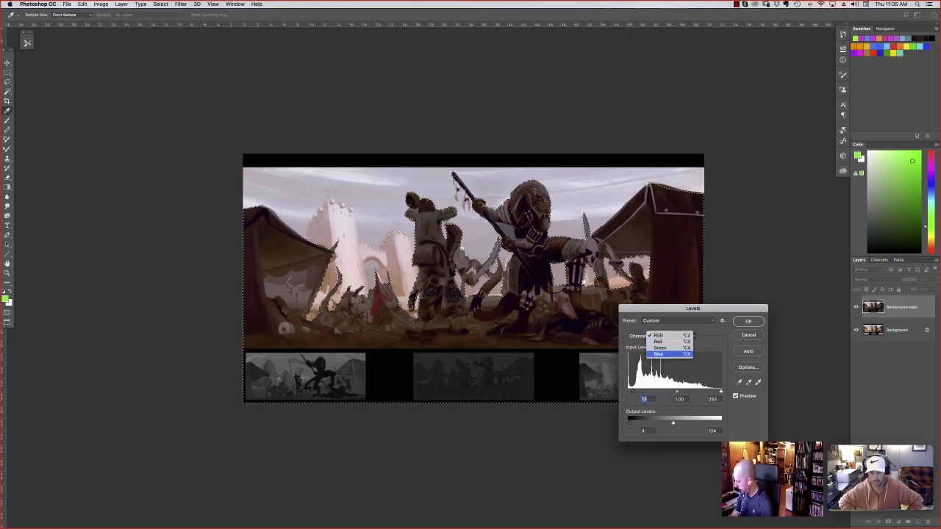
click(658, 342)
drag(629, 424, 632, 424)
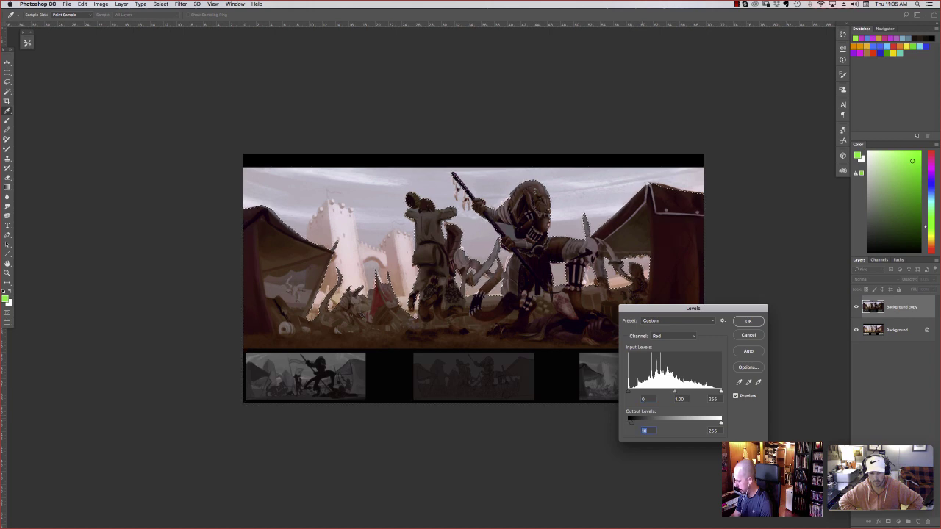
click(673, 336)
click(658, 344)
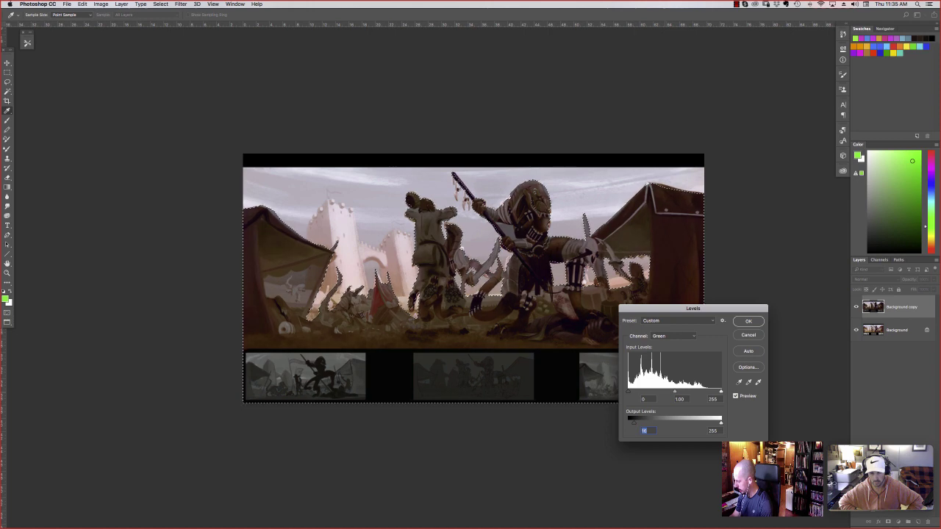
click(748, 321)
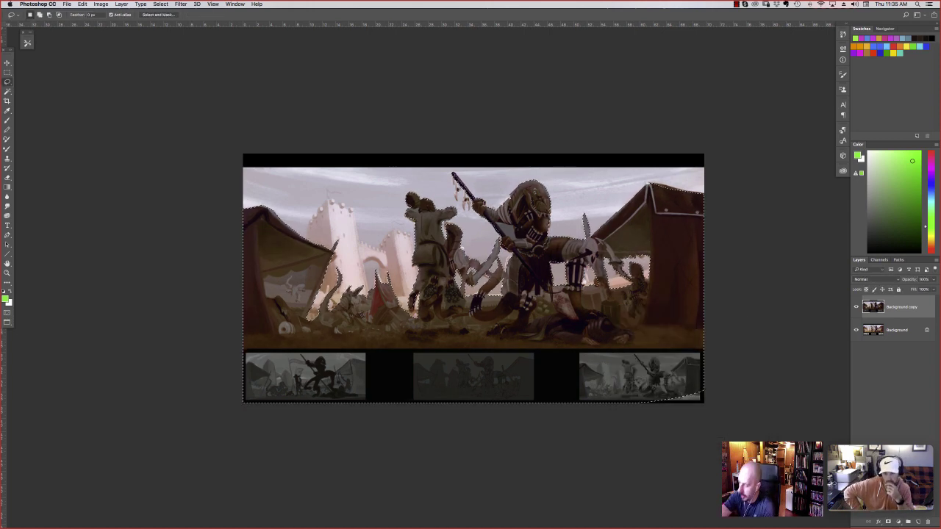
Invert the selection to the sky and castle, and subtract the black band along the image's upper edge
click(160, 4)
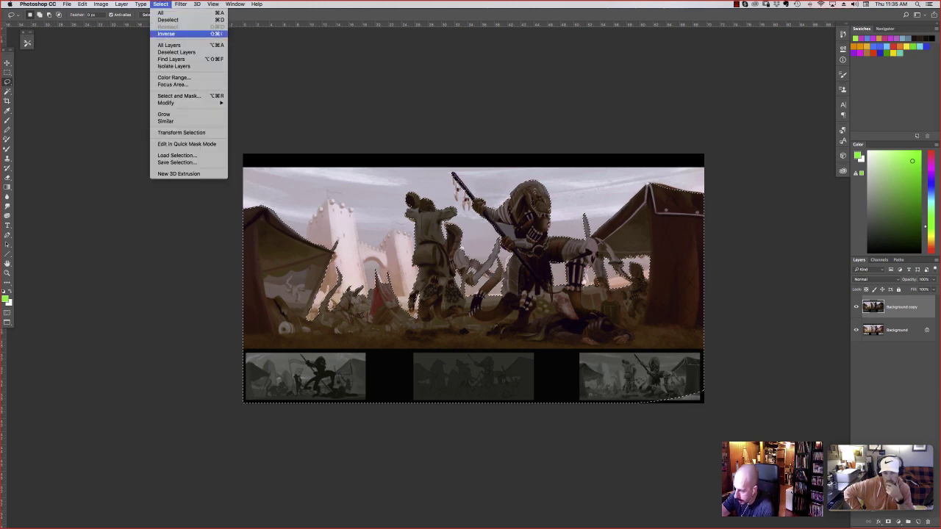
click(176, 42)
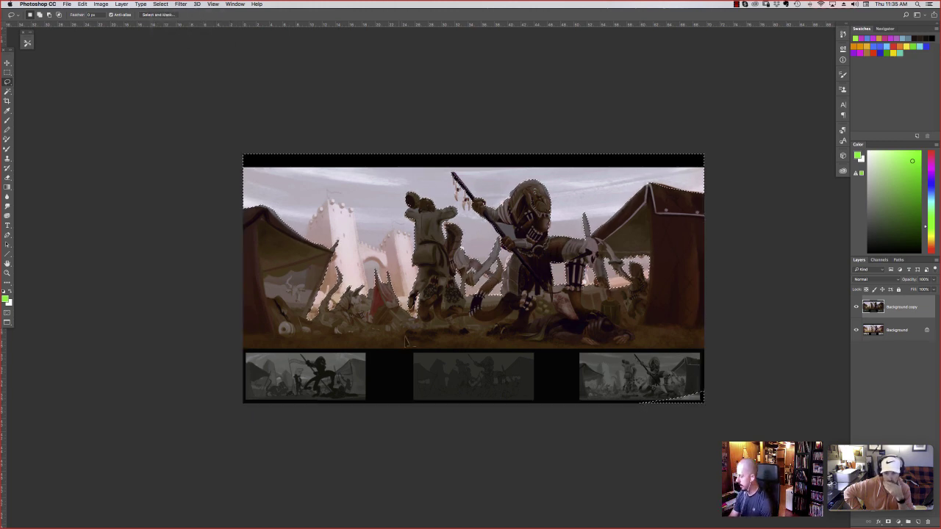
key(m)
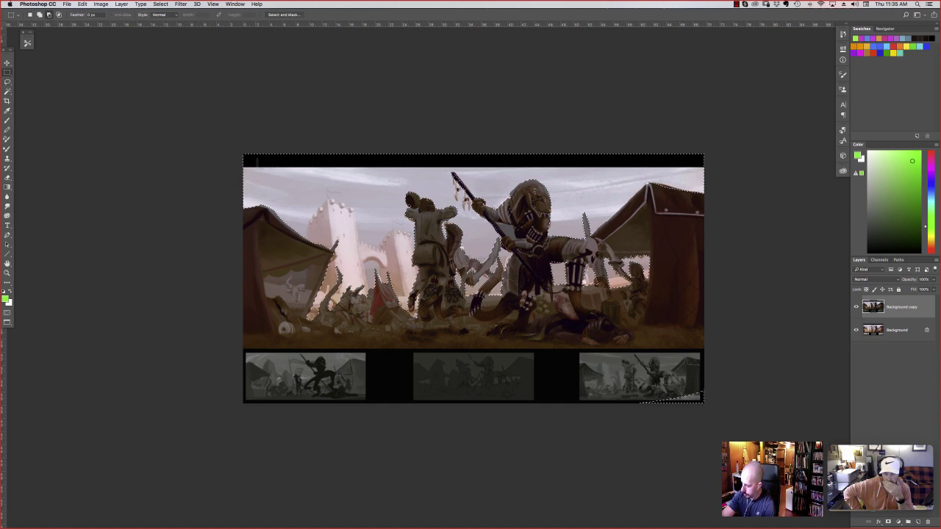
drag(244, 166, 819, 80)
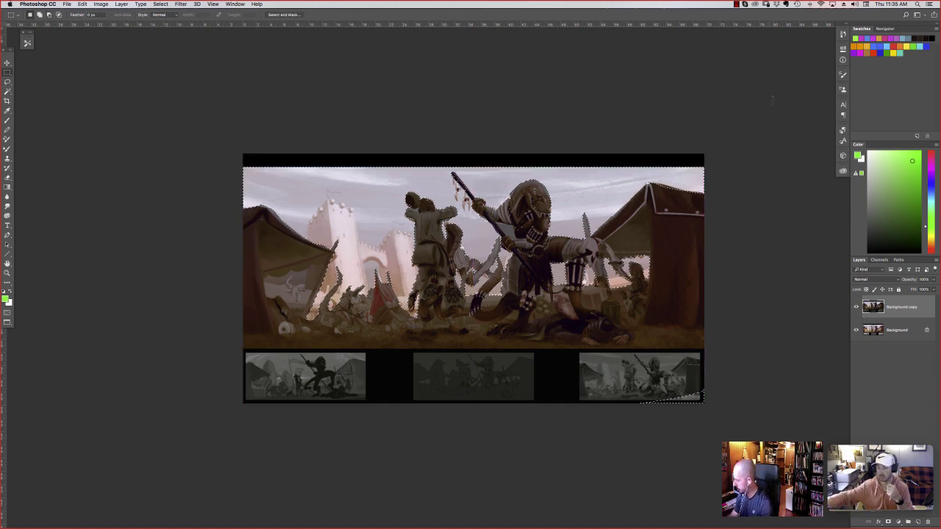
Add a new layer, choose a reddish orange and draw a gradient from the upper-right sky toward the centre
click(918, 522)
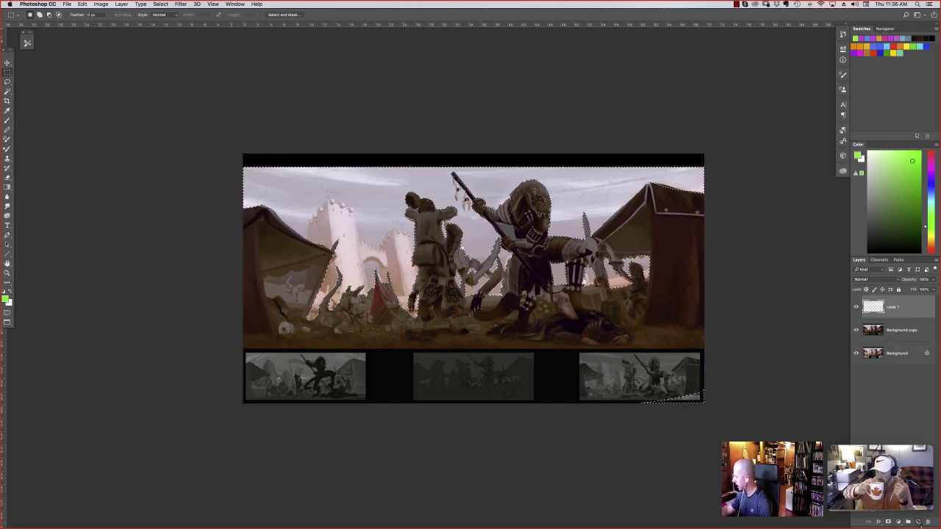
click(930, 247)
click(908, 224)
click(912, 184)
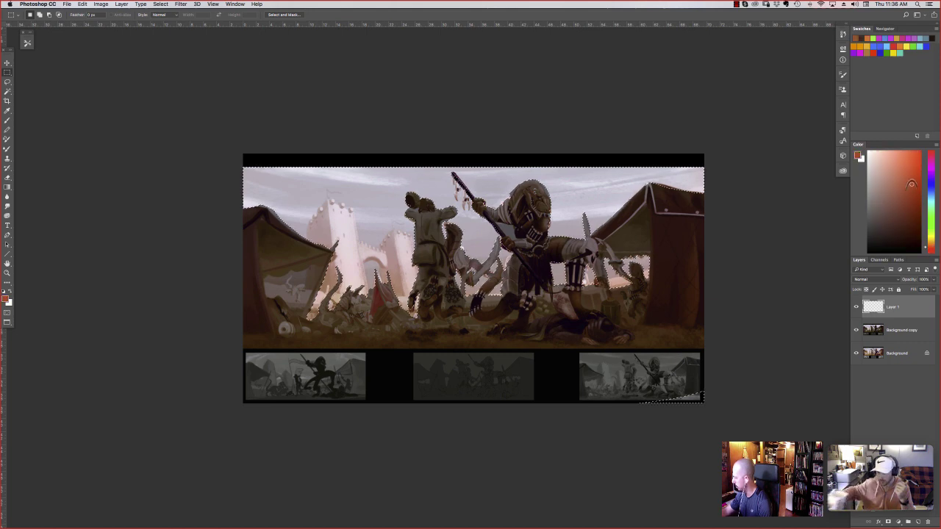
key(g)
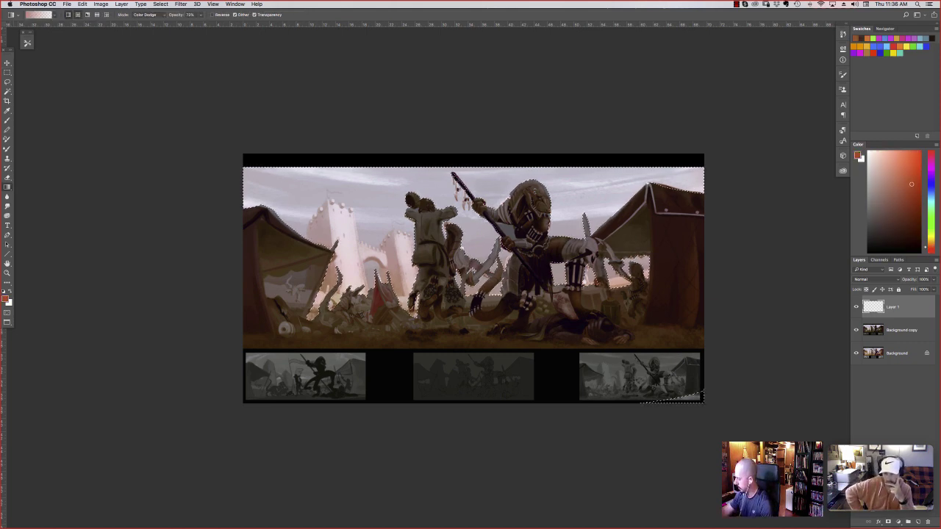
drag(659, 102, 603, 158)
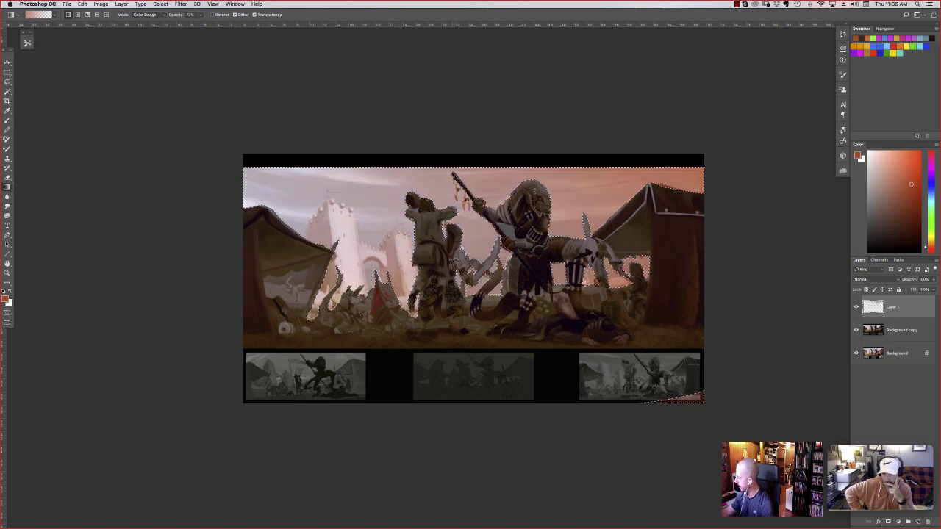
Choose a darker burnt orange and draw a long gradient down across the selected sky and castle
click(911, 172)
click(904, 193)
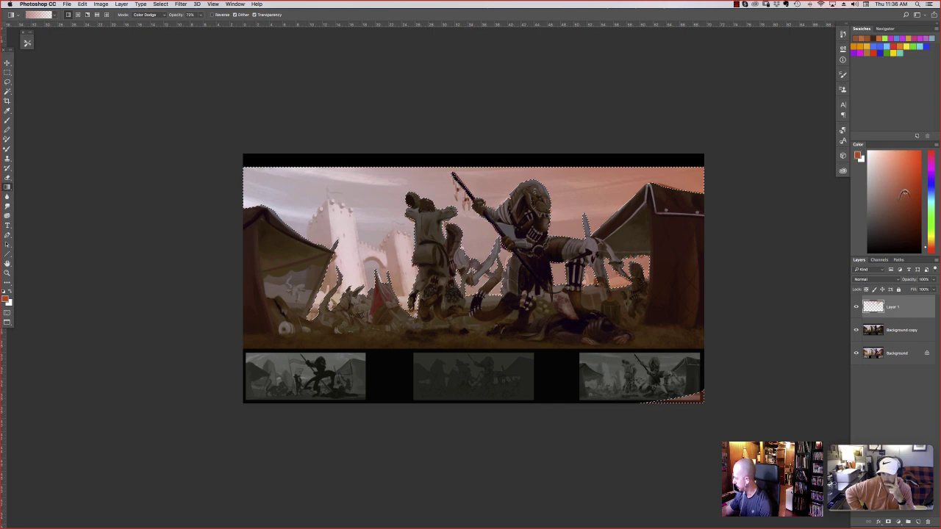
drag(445, 74, 356, 437)
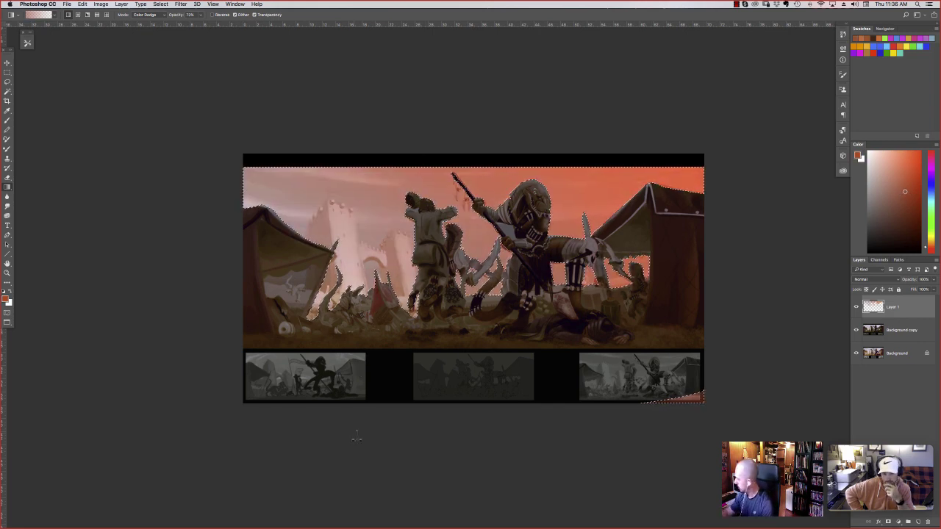
Choose a muted golden brown and draw two more long downward gradients over the selected background
click(891, 186)
click(931, 241)
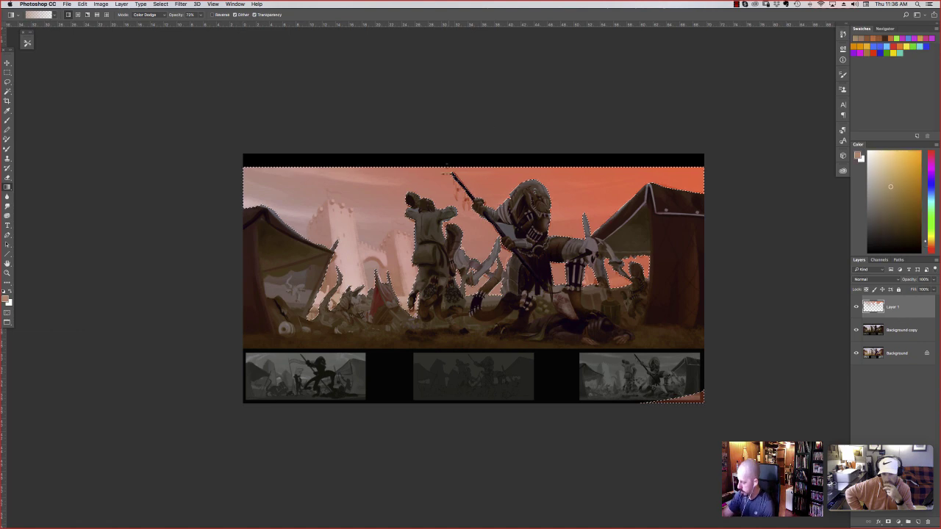
drag(450, 66, 417, 434)
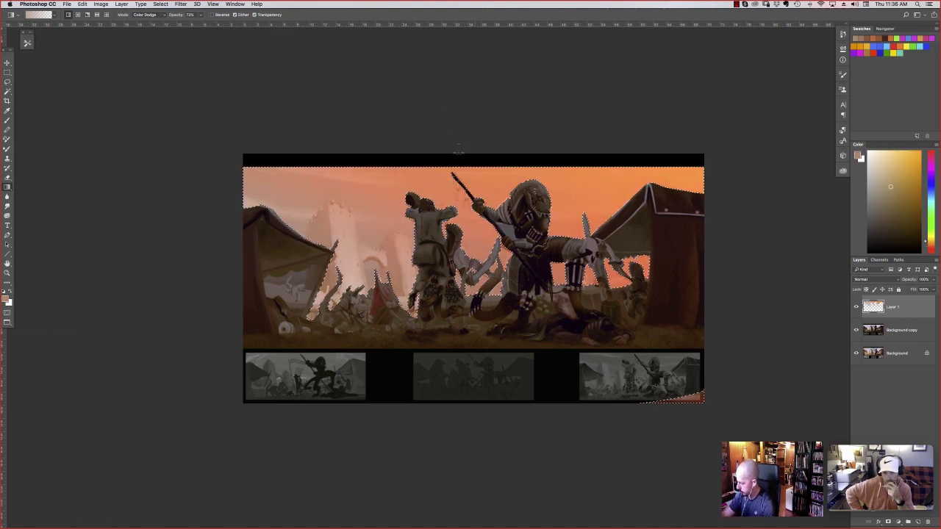
drag(464, 82, 443, 479)
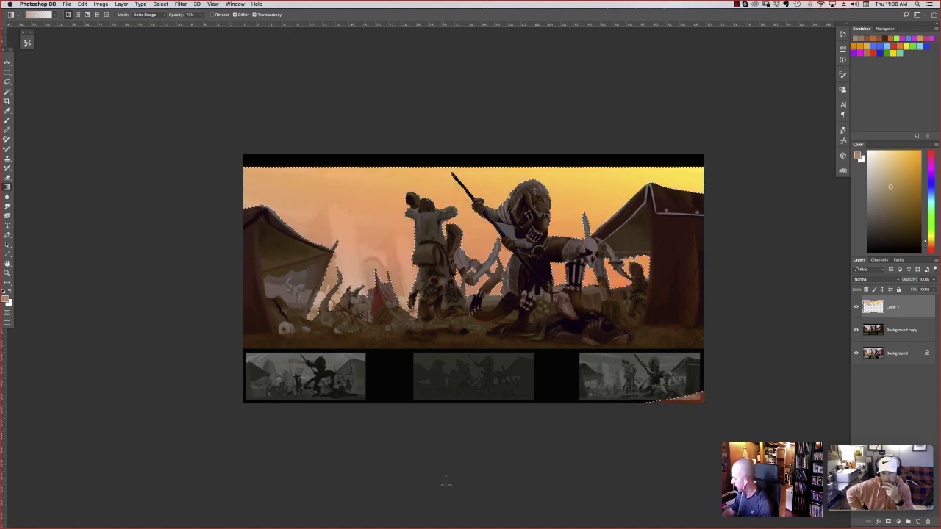
Choose a light tan for the Brush tool and reduce the gradient layer's fill to 57%
click(894, 166)
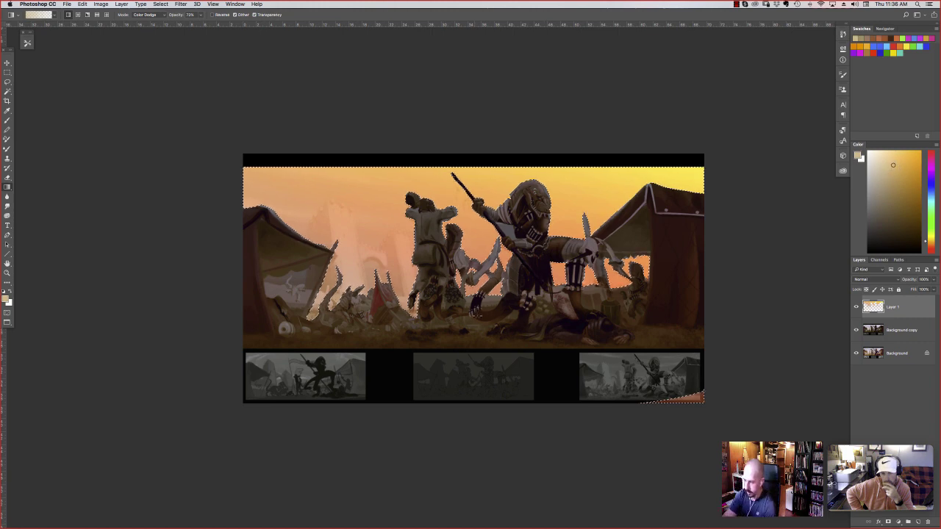
key(b)
click(933, 289)
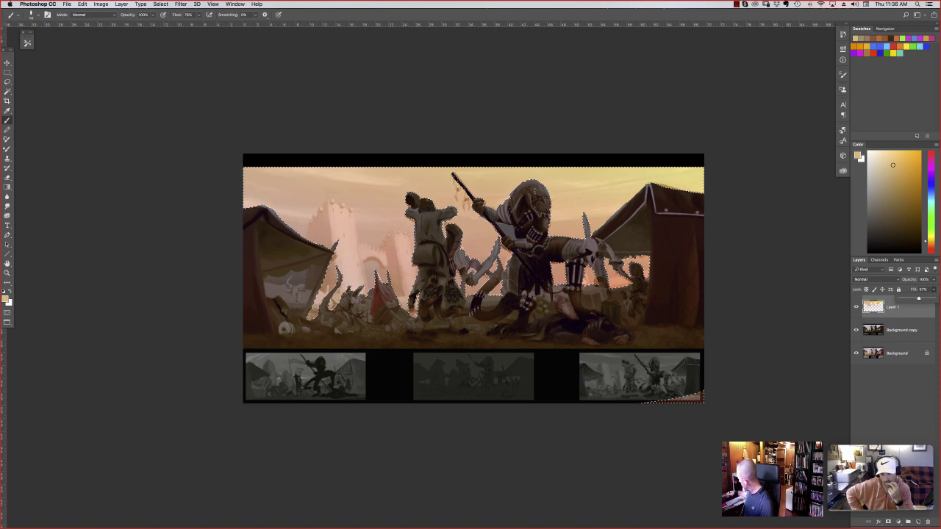
Add a new layer above the gradient layer, browse the brush presets and open the brush settings
click(918, 522)
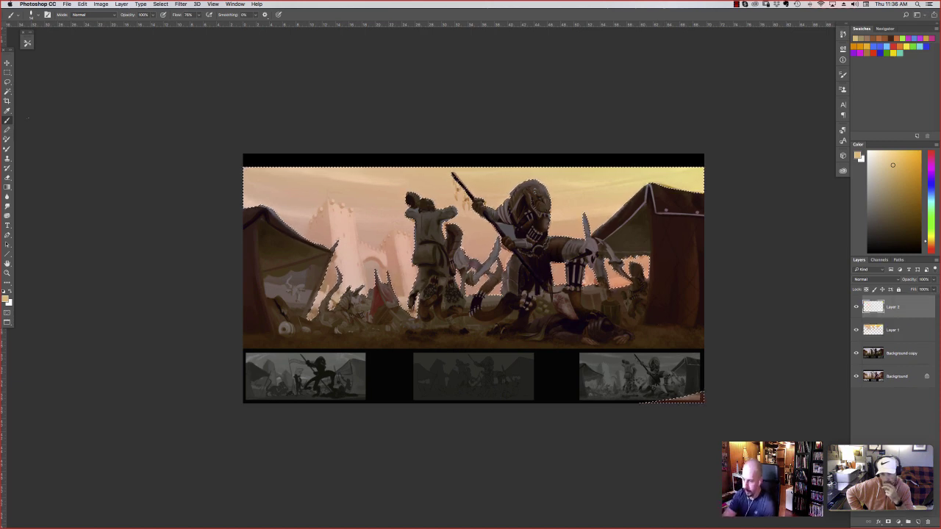
right_click(645, 262)
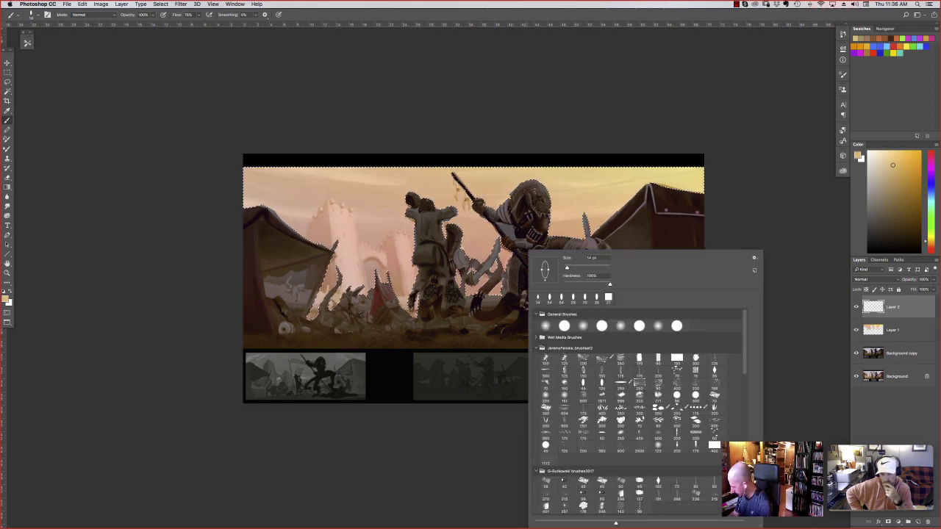
scroll(636, 412, down, 6)
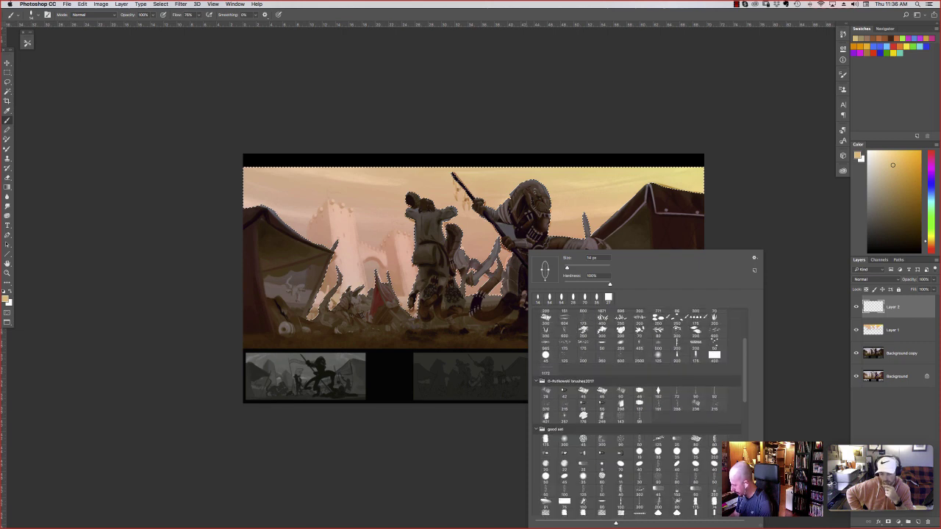
scroll(636, 382, up, 6)
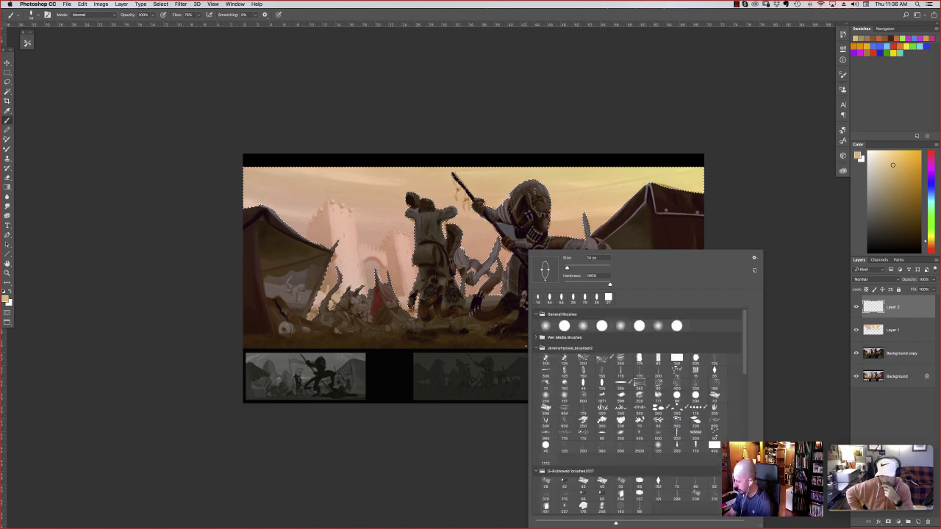
click(844, 74)
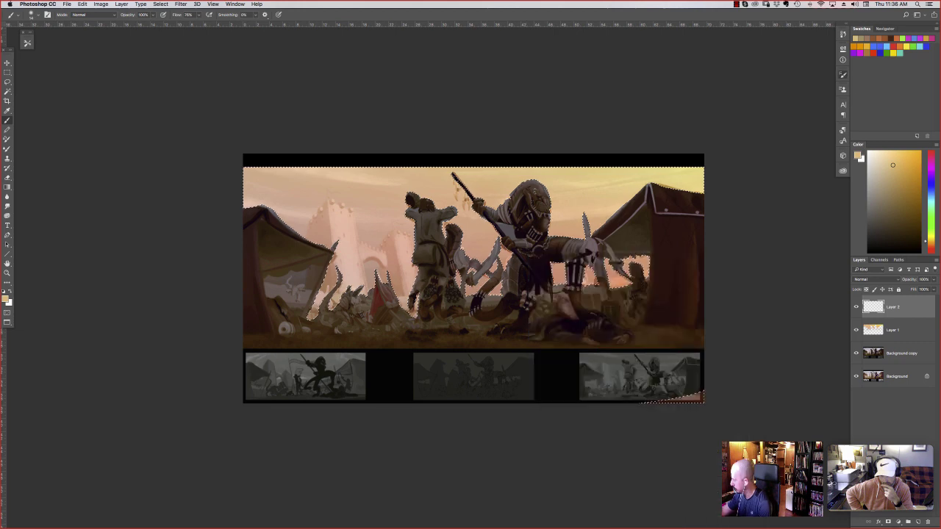
key(F5)
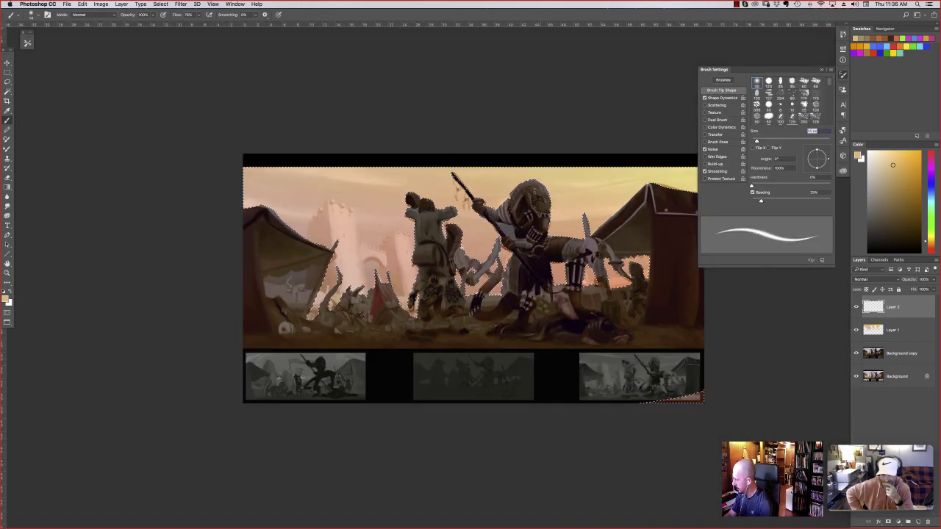
Try two soft round General Brushes and a textured, cloud-like preset for the Brush tool
right_click(543, 250)
click(636, 327)
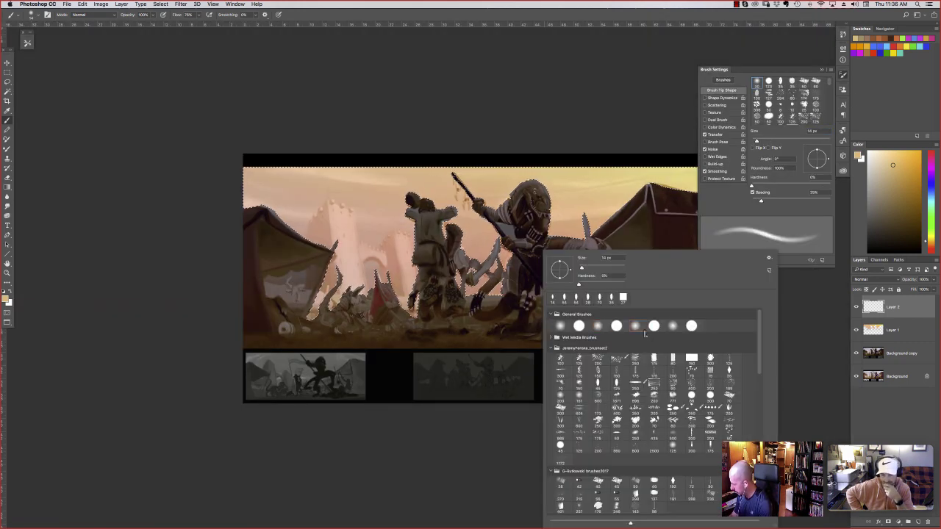
click(562, 328)
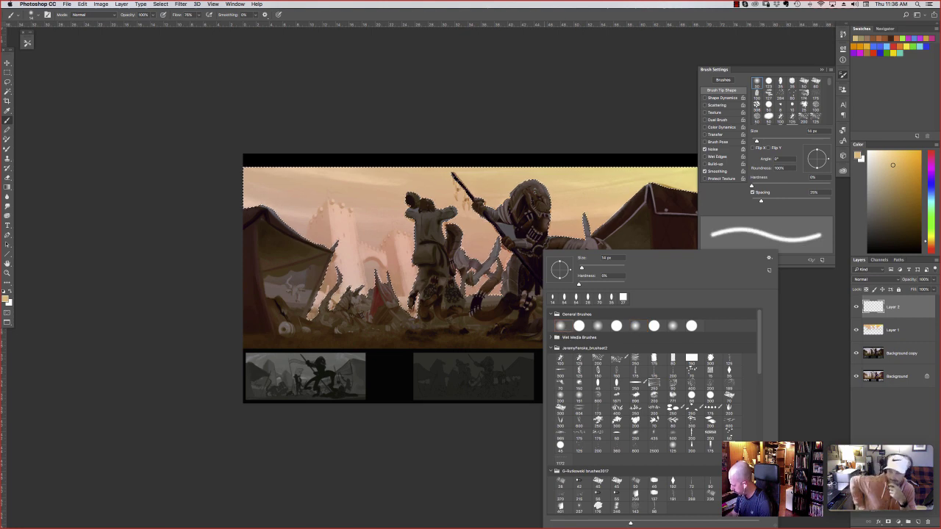
scroll(638, 348, down, 5)
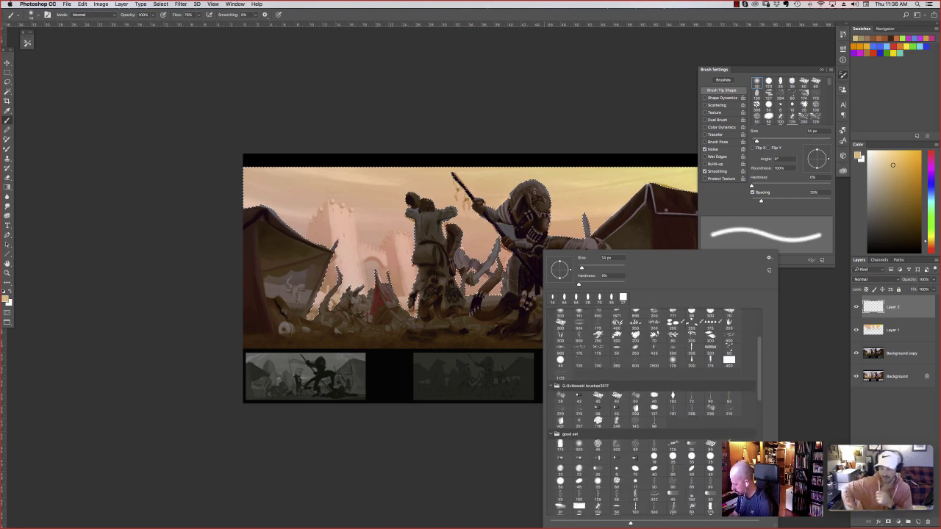
scroll(653, 411, down, 10)
click(578, 434)
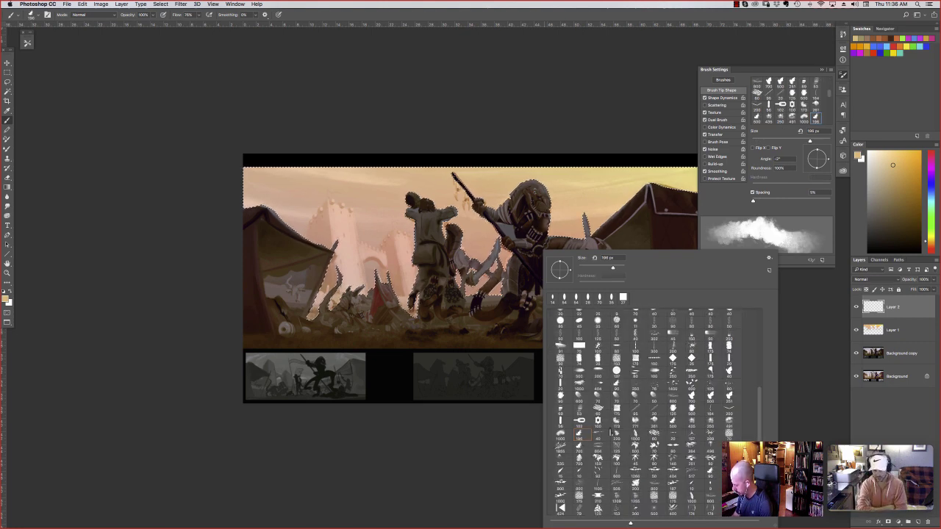
Choose the soft 200 px preset, enlarge the brush and paint a light tan glow over the selected sky
scroll(655, 412, up, 3)
scroll(654, 411, up, 6)
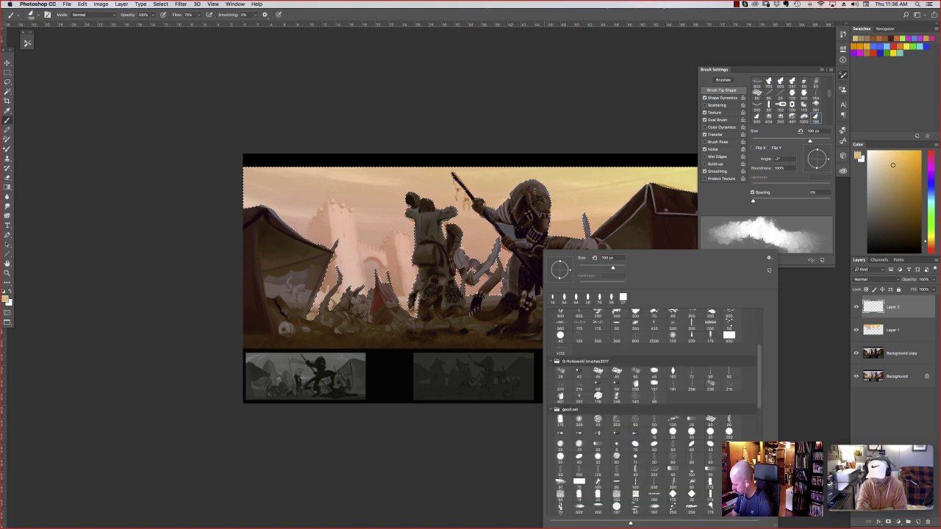
scroll(553, 417, up, 6)
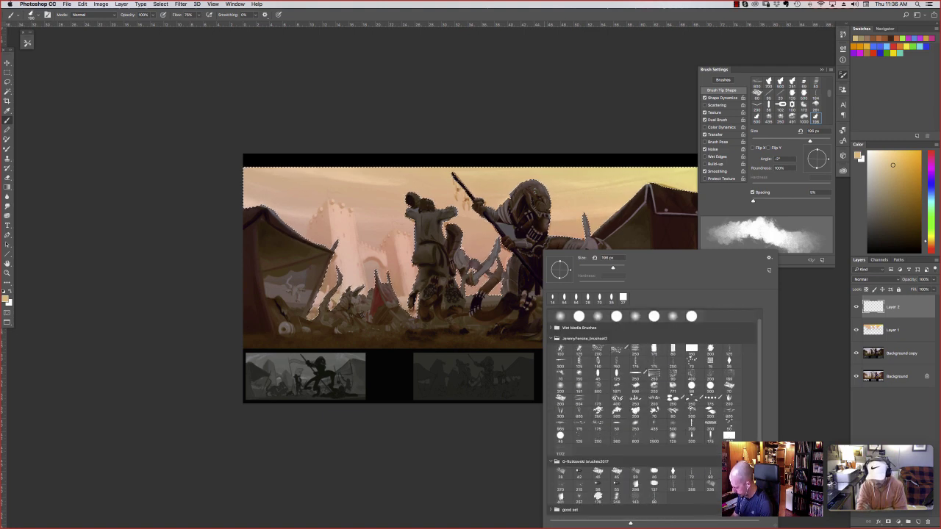
scroll(557, 401, up, 1)
click(560, 396)
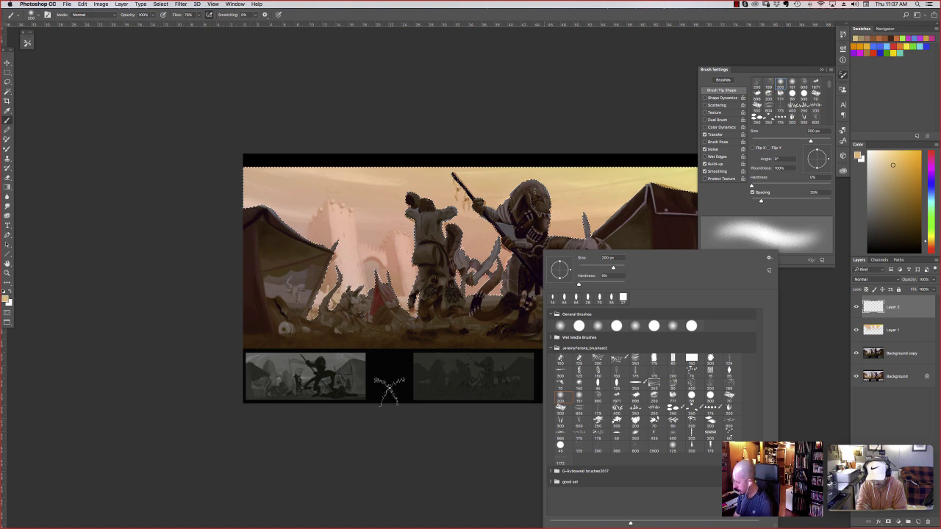
click(363, 422)
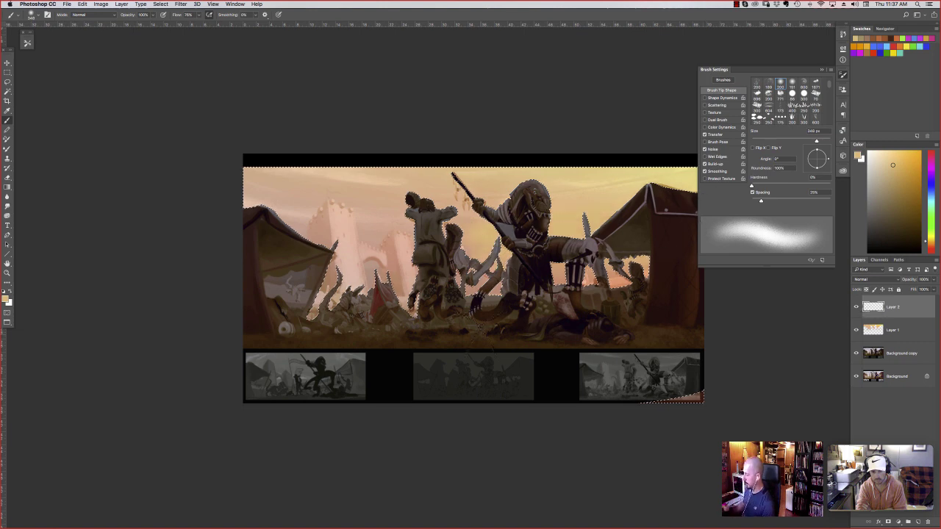
Lasso away the sky behind the spear figure and a notch above the castle from the selection, leaving tall tower shapes
click(7, 82)
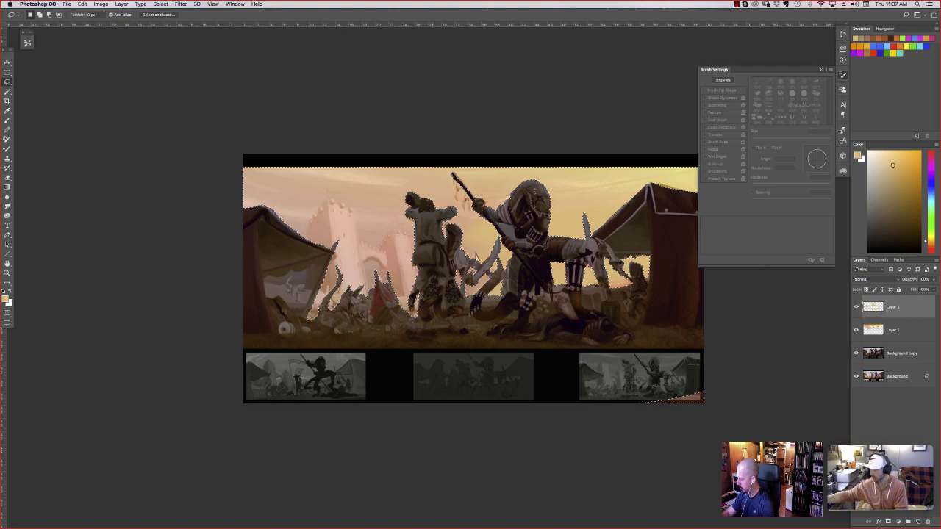
mouse_move(439, 167)
mouse_down()
mouse_move(462, 269)
mouse_move(559, 393)
mouse_move(613, 104)
mouse_move(440, 188)
mouse_up()
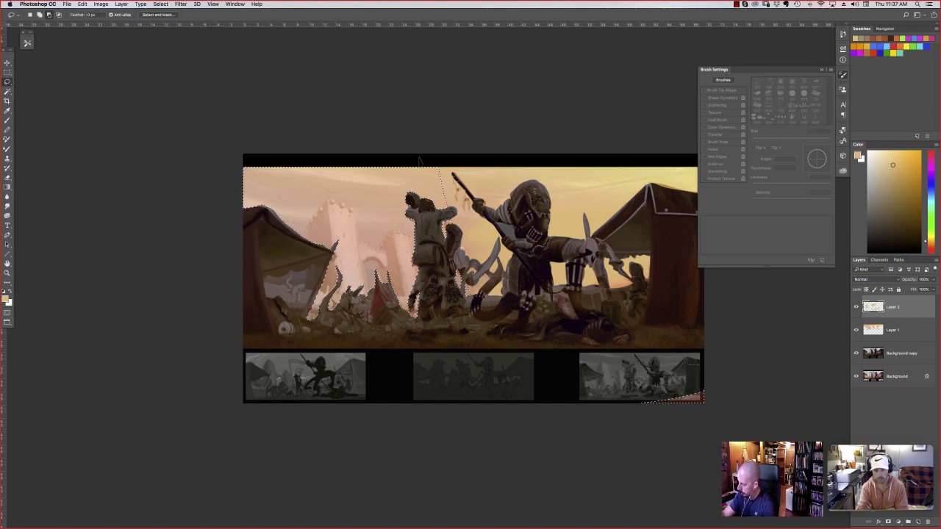
drag(406, 155, 386, 189)
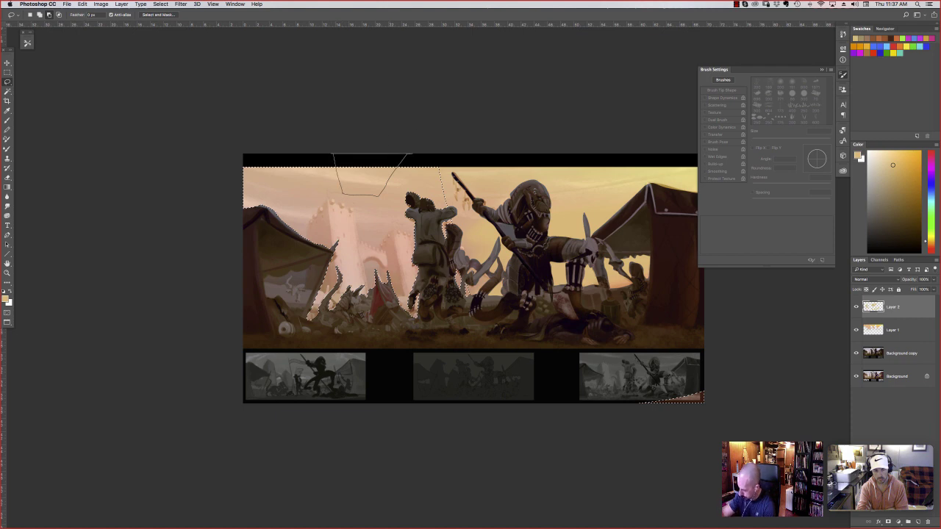
drag(413, 154, 416, 139)
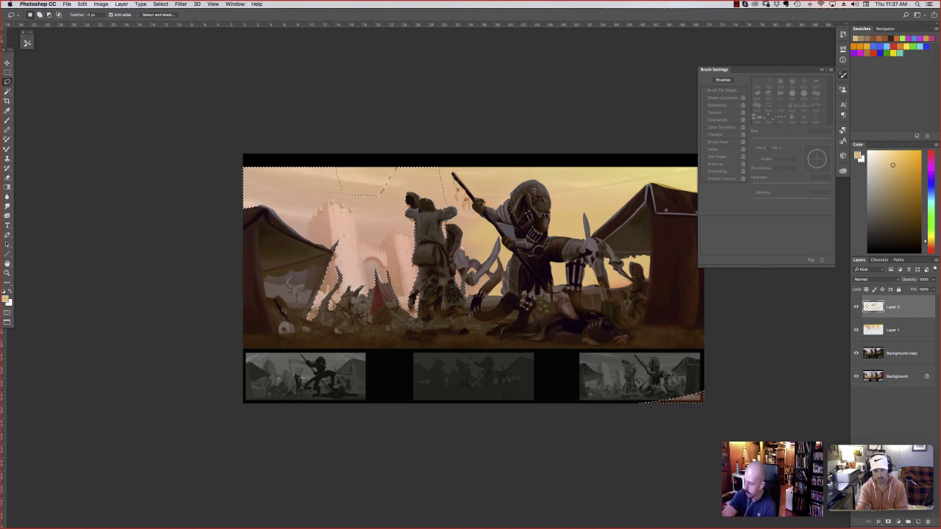
Brush dark brown over the upper-left sky inside the selection and shift the painting colour to an orange-brown
key(b)
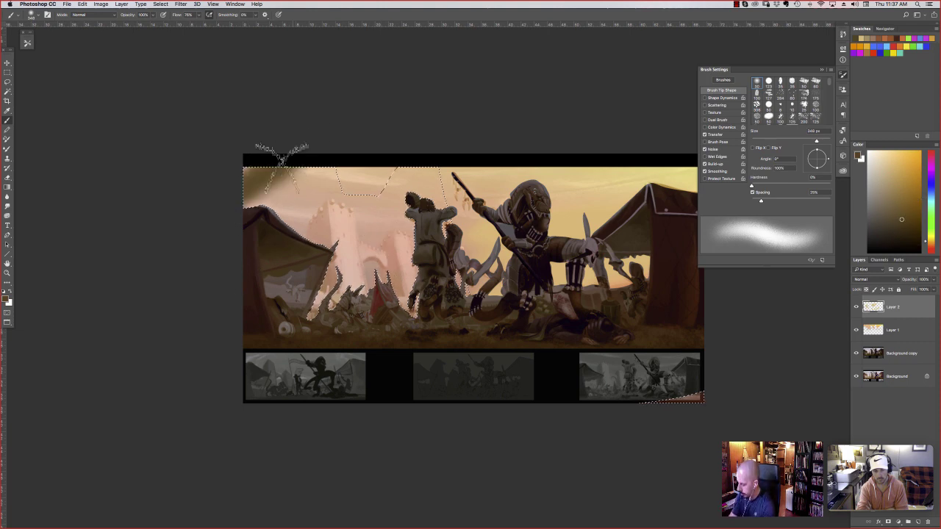
mouse_move(281, 162)
mouse_down()
mouse_move(262, 168)
mouse_move(296, 156)
mouse_move(281, 193)
mouse_move(289, 195)
mouse_move(367, 188)
mouse_up()
alt+click(287, 181)
click(930, 244)
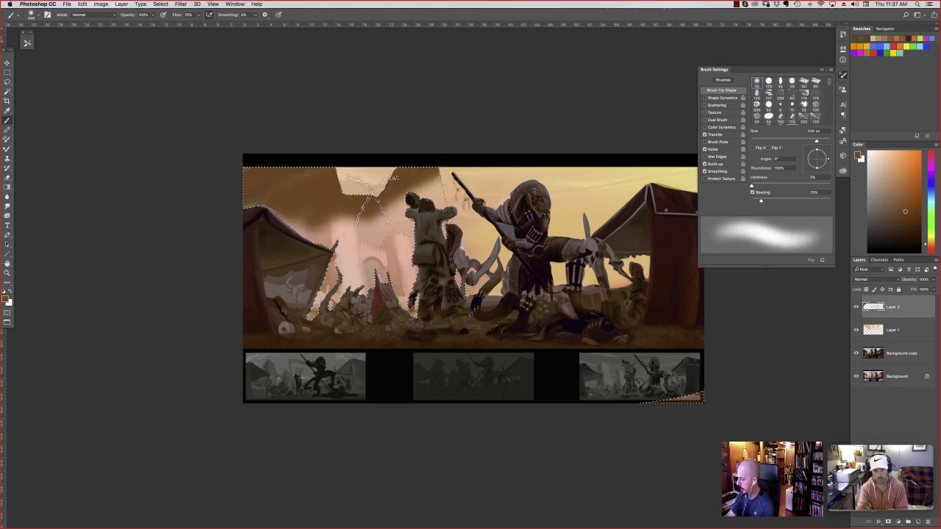
Enlarge the soft brush and cover the selected tower shapes with orange-brown down to the fallen figures
right_click(370, 250)
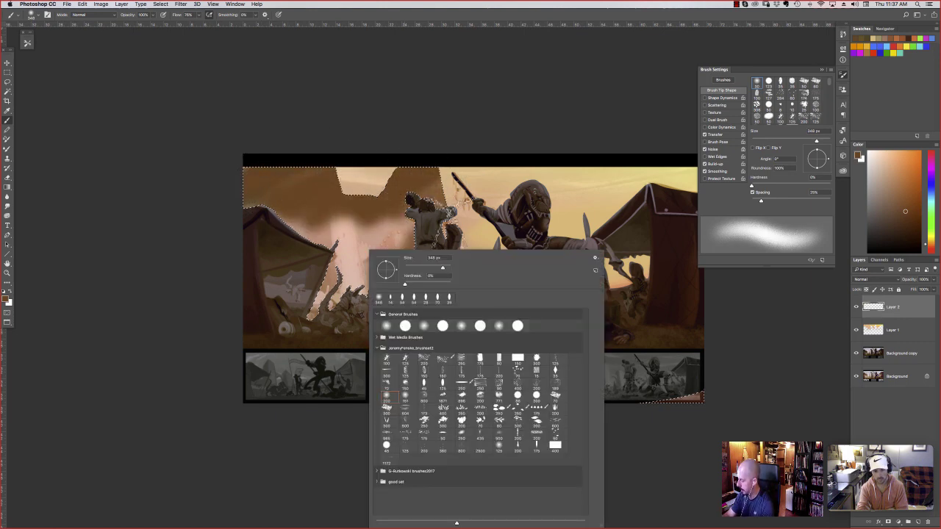
key(Return)
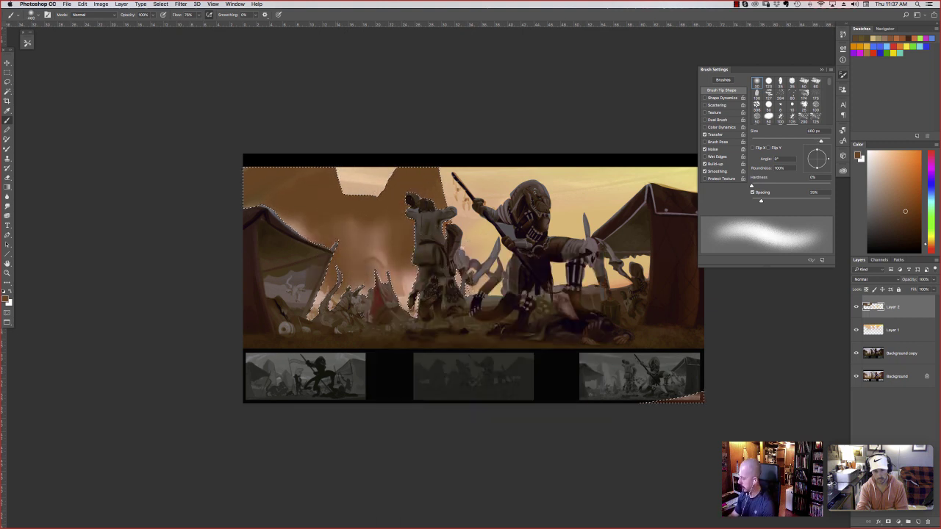
drag(360, 220, 390, 246)
alt+click(350, 199)
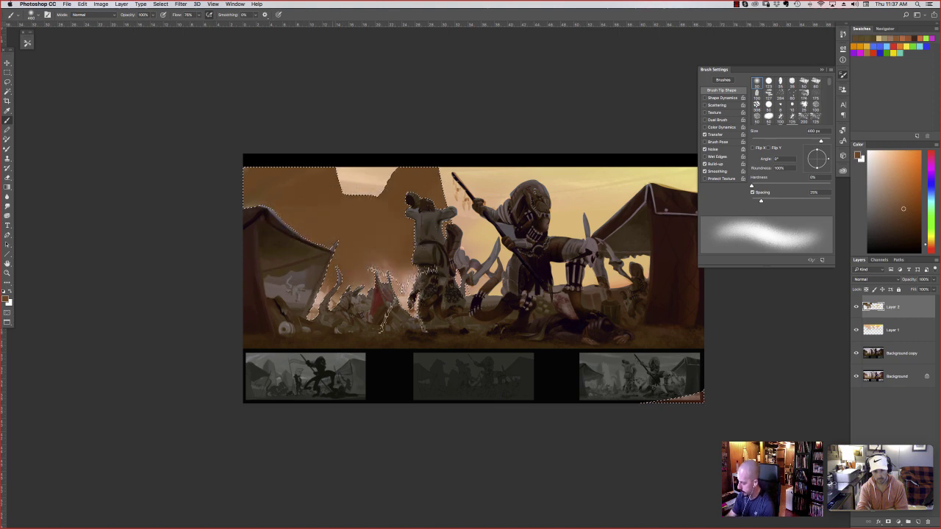
drag(404, 298, 331, 294)
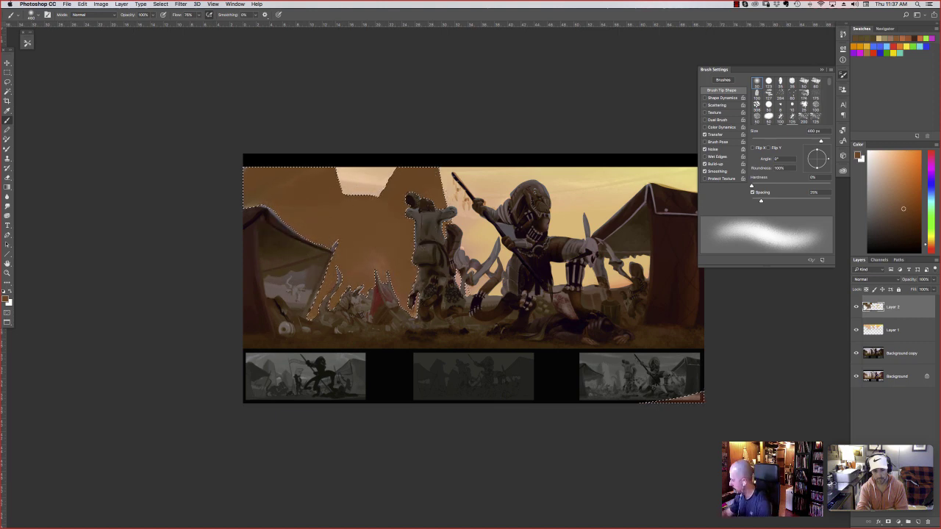
Choose a lighter muted orange, raise the brush hardness to about 83% and reduce the brush size
click(905, 188)
click(902, 183)
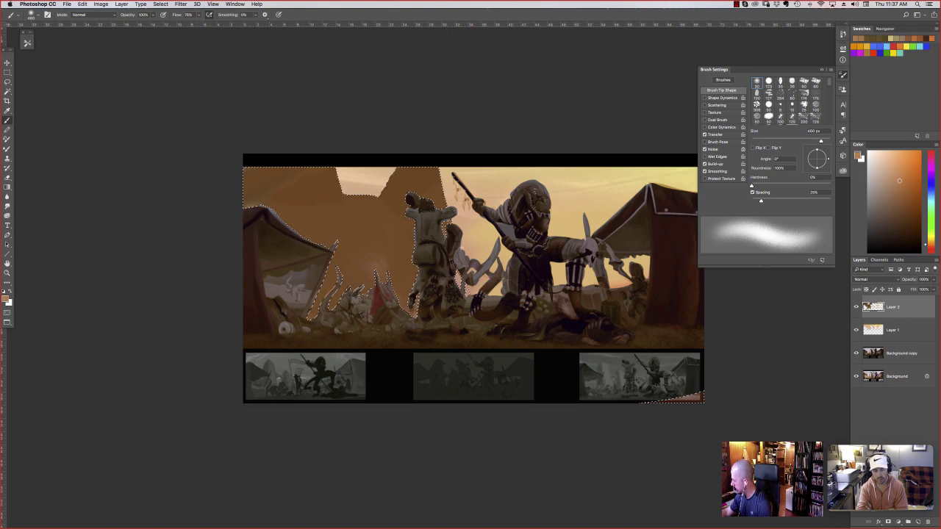
click(899, 180)
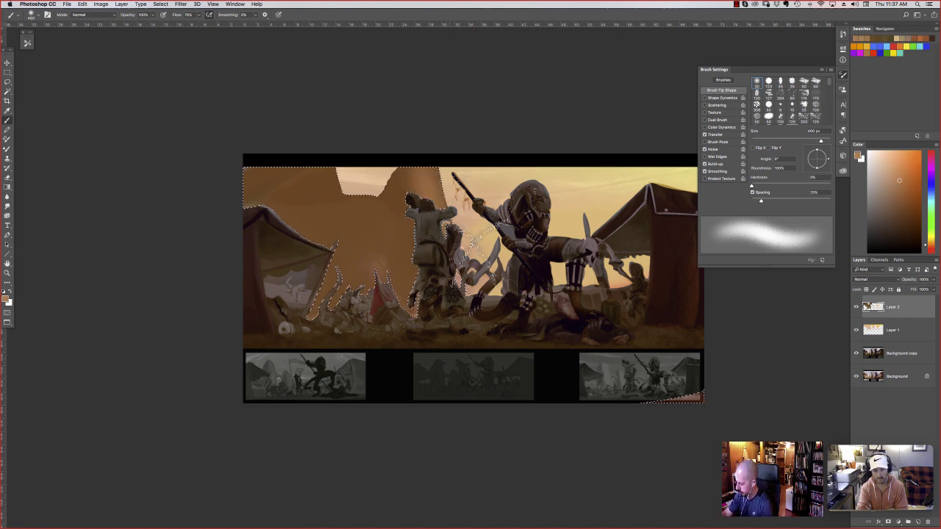
right_click(503, 225)
click(522, 269)
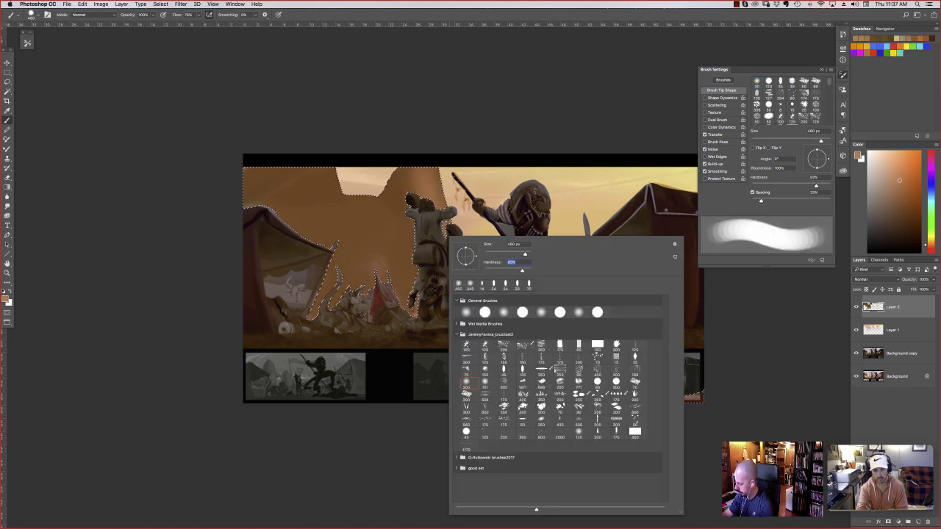
click(521, 252)
key(Return)
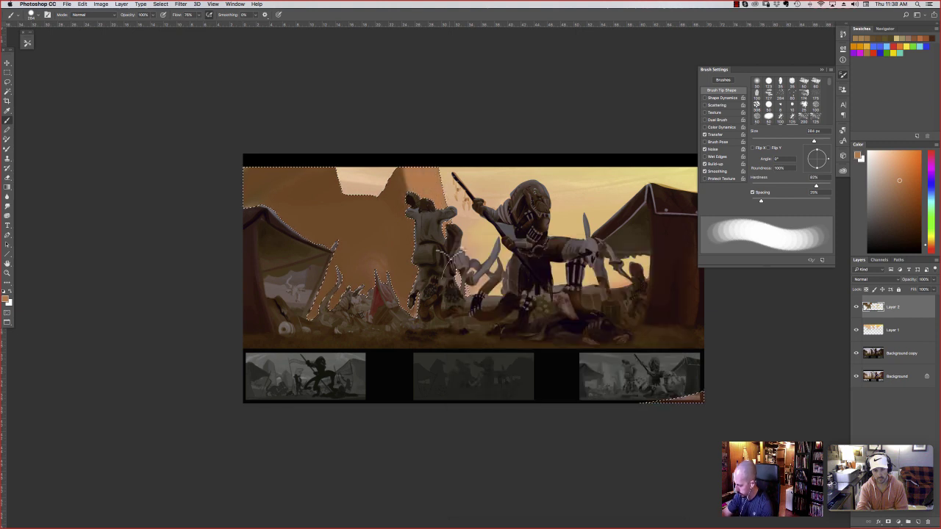
Paint lighter orange vertical strokes on the wall below the notch and on the tower shape above the left tent
drag(367, 195, 374, 238)
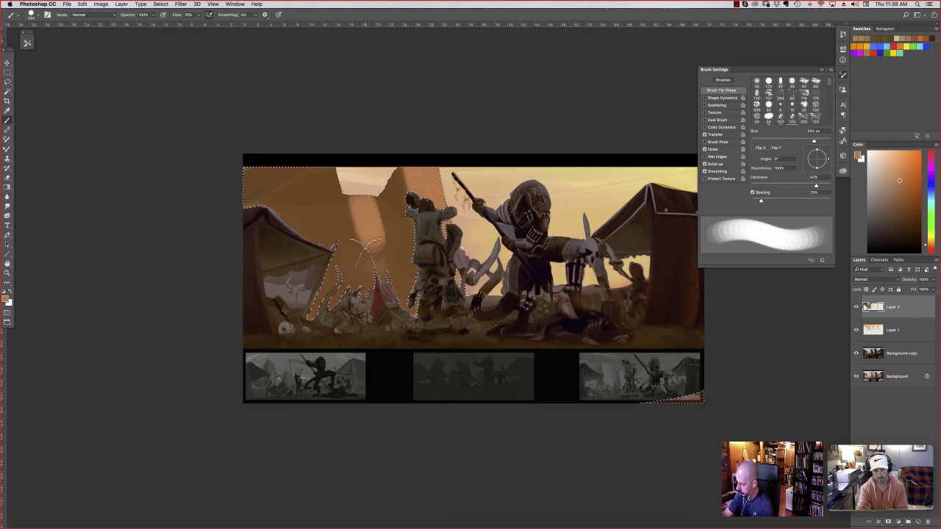
alt+click(369, 240)
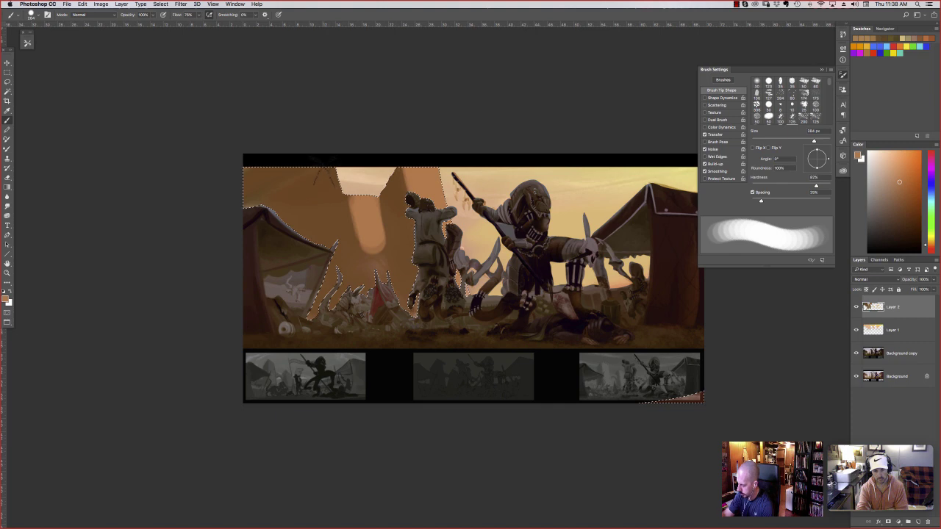
drag(335, 268, 312, 140)
alt+click(327, 209)
mouse_move(324, 215)
mouse_down()
mouse_move(298, 180)
mouse_move(288, 331)
mouse_up()
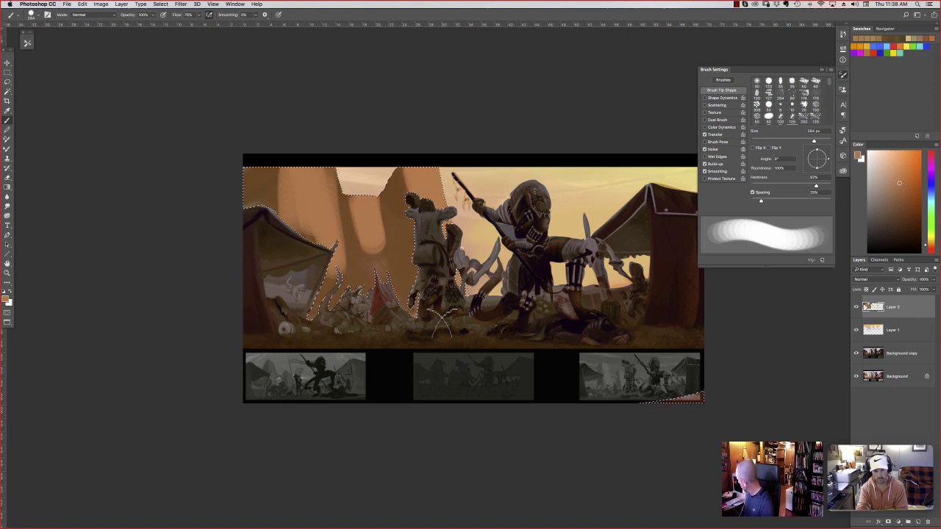
Deselect the tower area, merge Layer 2, Layer 1 and Background copy into one layer, and switch to the Lasso tool
key(super+d)
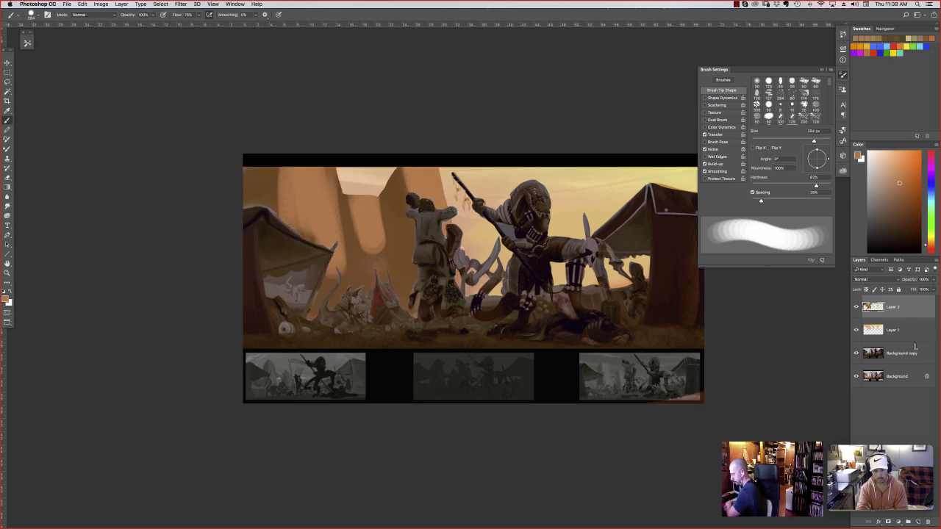
shift+click(916, 358)
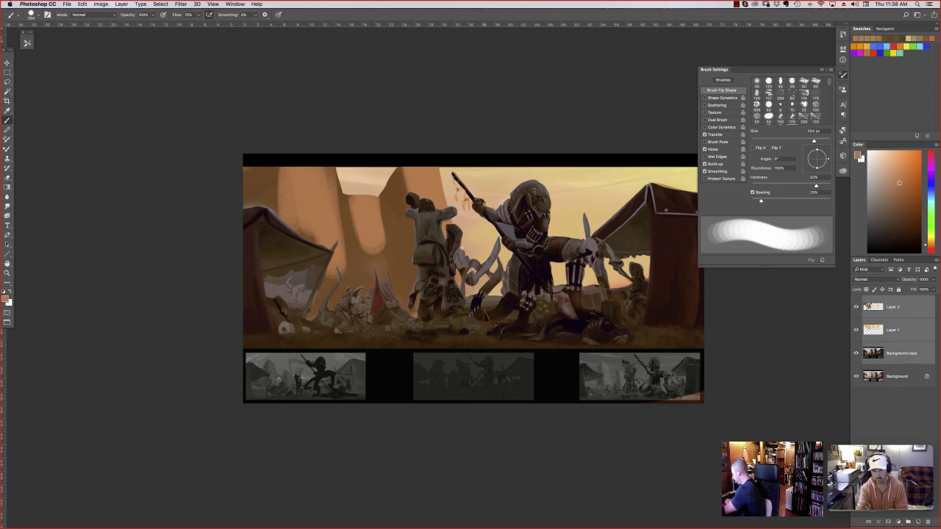
key(super+e)
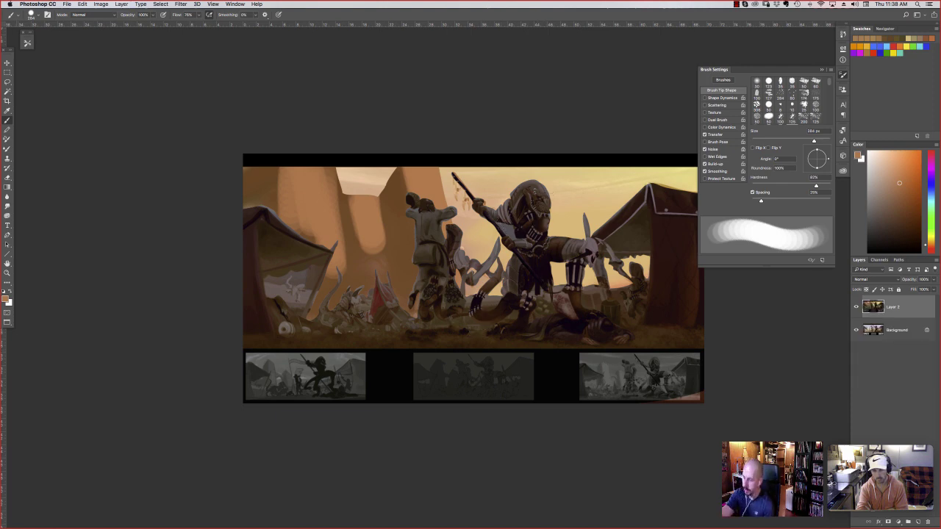
key(l)
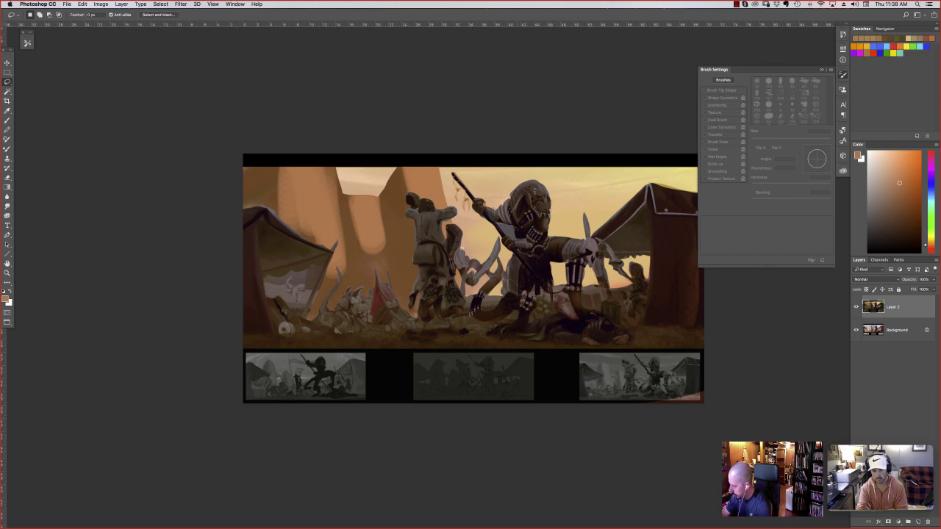
Try a Color Dodge highlight on the back of the spear-wielding warrior's hood with a smaller brush, and undo the stroke
key(b)
click(77, 14)
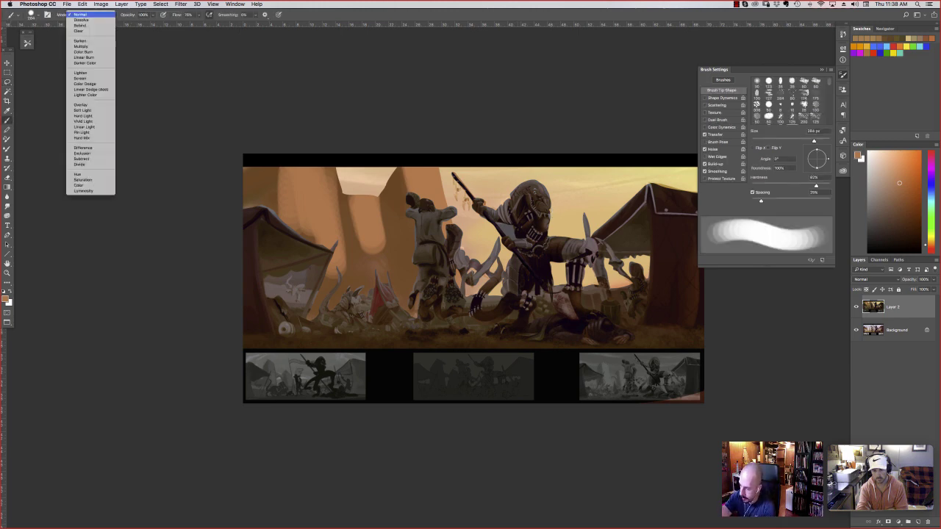
click(87, 84)
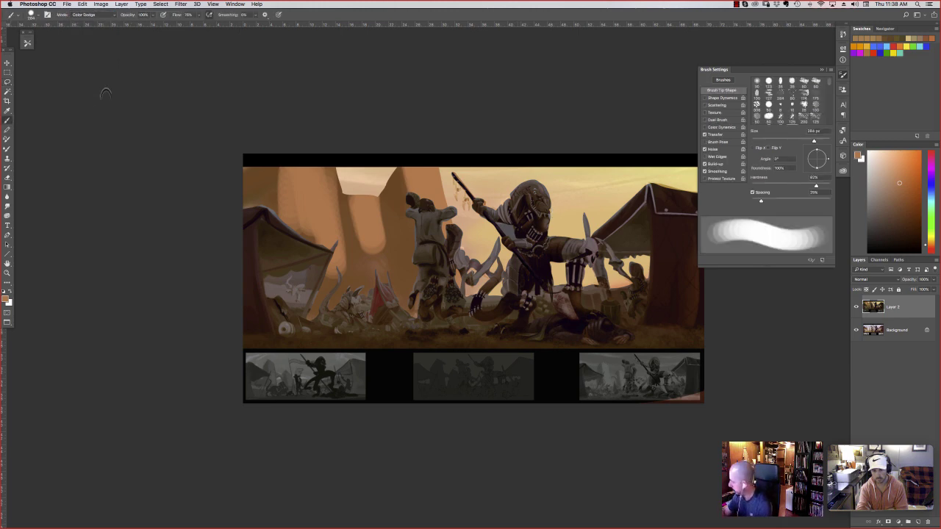
right_click(551, 204)
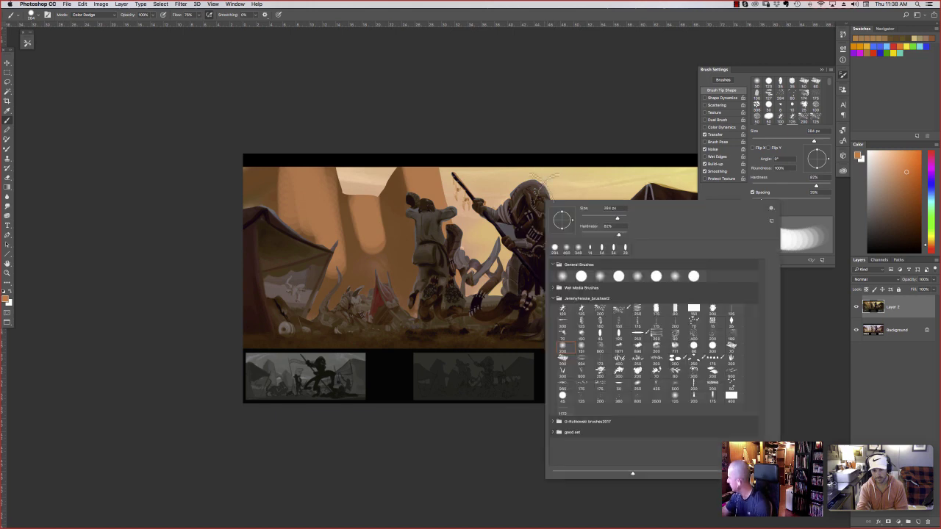
click(592, 133)
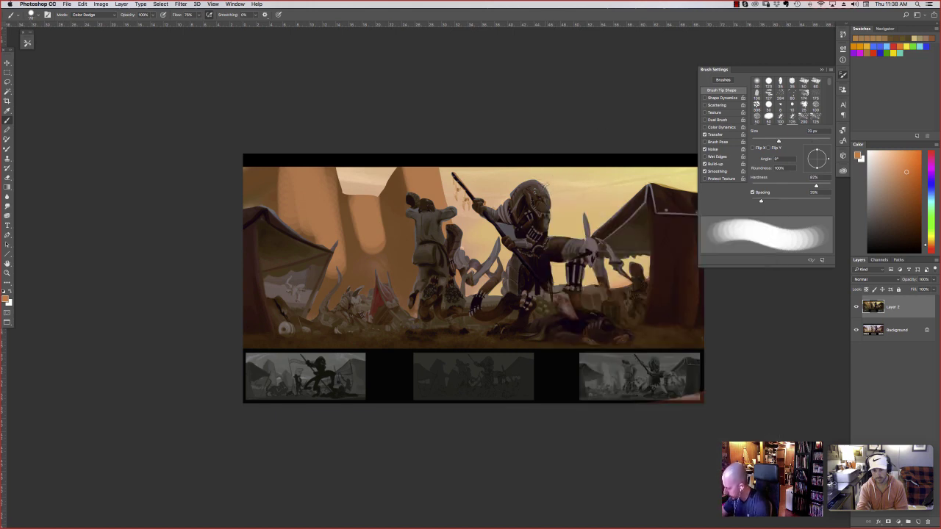
drag(544, 184, 551, 209)
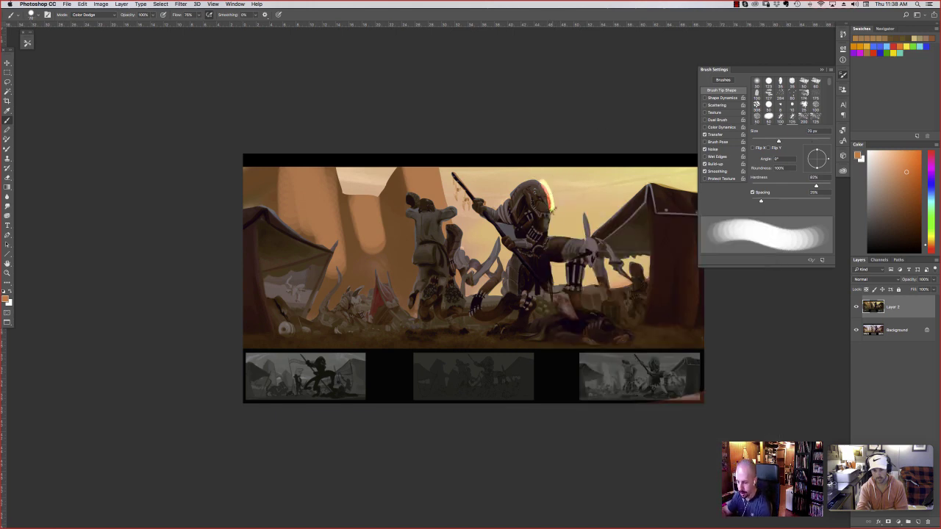
key(super+z)
Lasso the upper back edge of the spear-wielding warrior's hood and soften the brush to 30% hardness
right_click(578, 247)
click(7, 82)
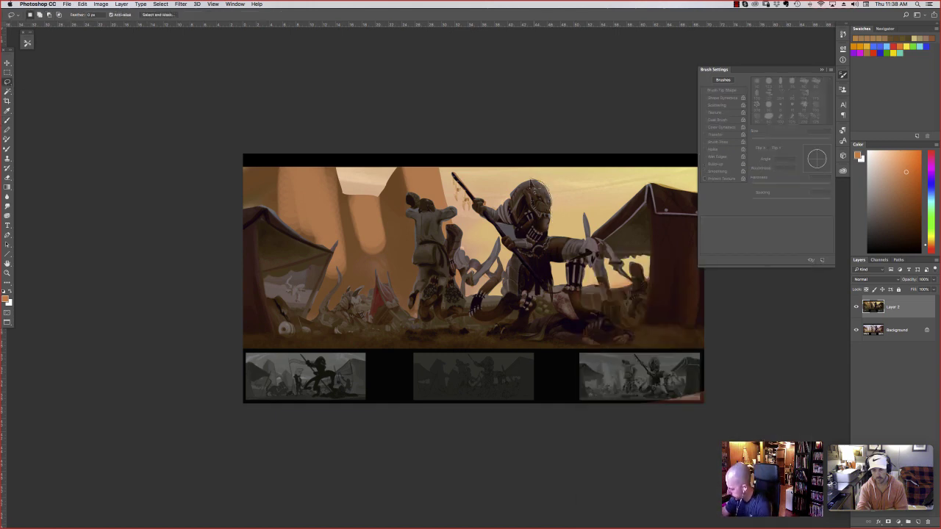
drag(557, 213, 553, 197)
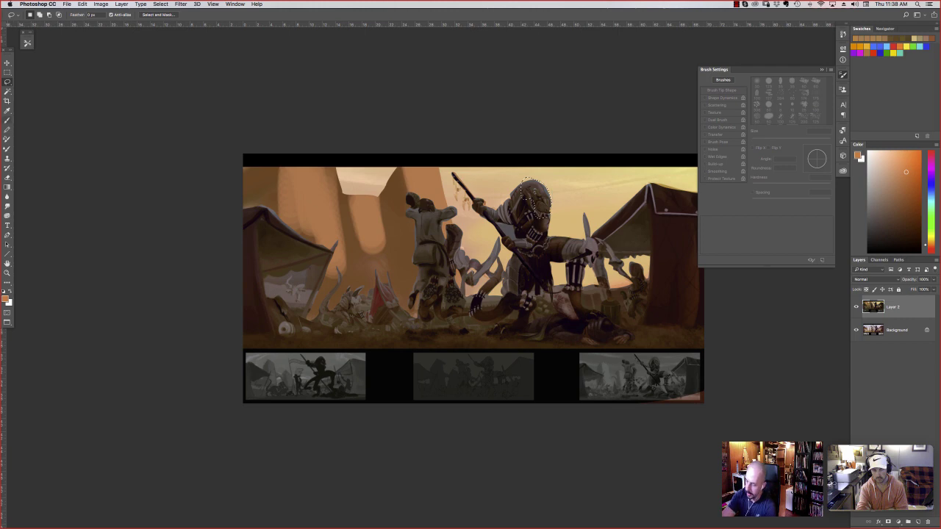
key(b)
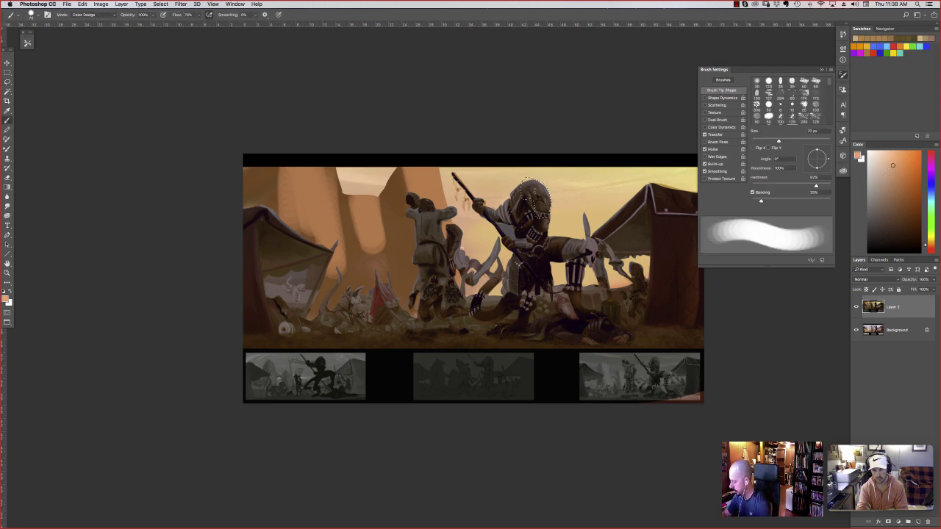
right_click(522, 250)
mouse_move(596, 284)
mouse_down()
mouse_move(572, 283)
mouse_move(578, 268)
mouse_up()
key(Return)
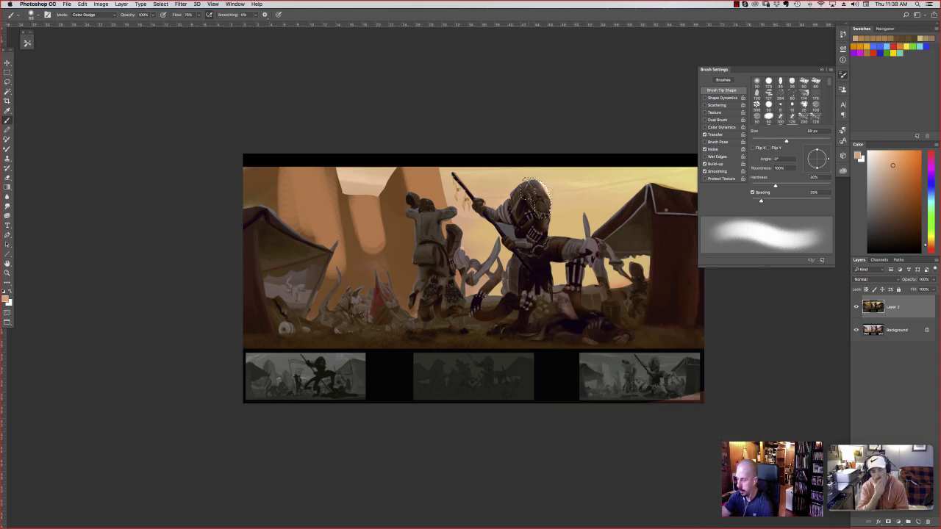
Set the brush to Overlay with a darker orange, paint a glowing rim on the selected hood edge, and clear the selection
click(82, 14)
click(80, 35)
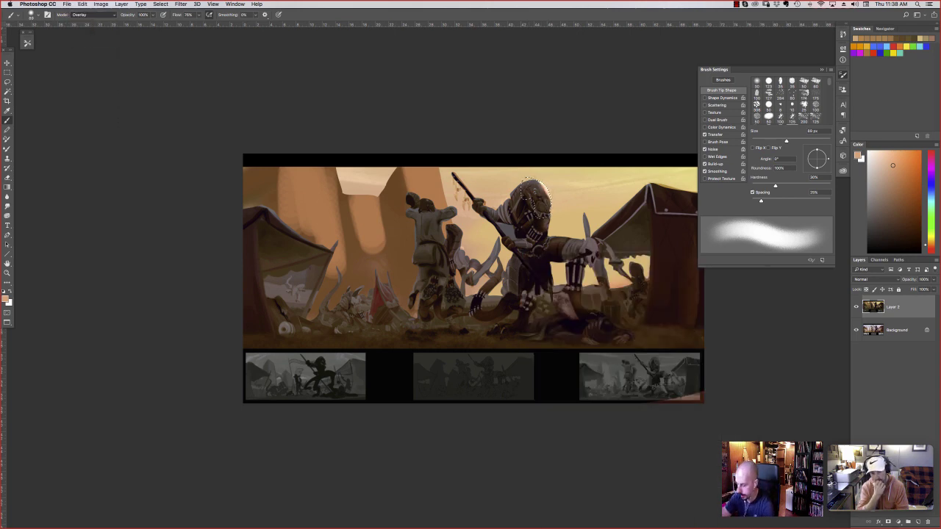
click(903, 188)
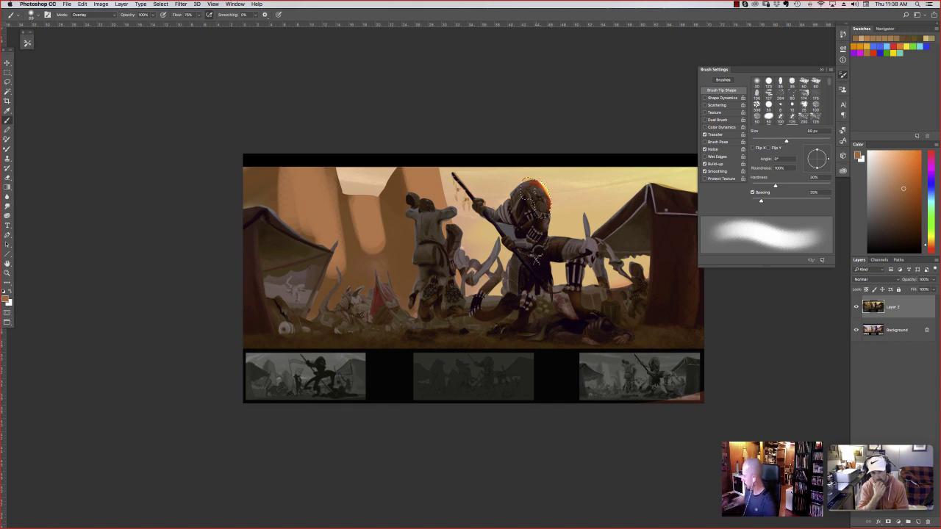
key(super+d)
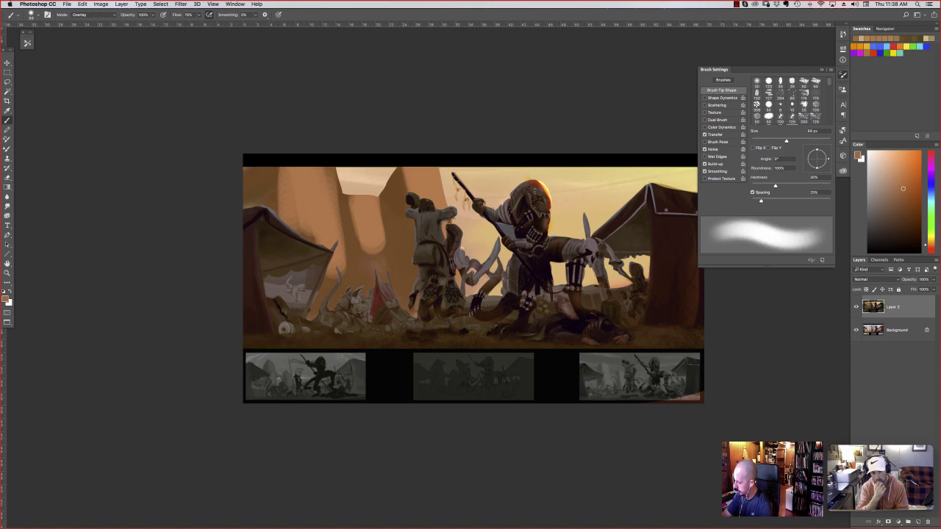
Paint an orange rim glow on the small figure behind the standing fighter and sample a light yellow-orange from the painting
drag(456, 225, 461, 247)
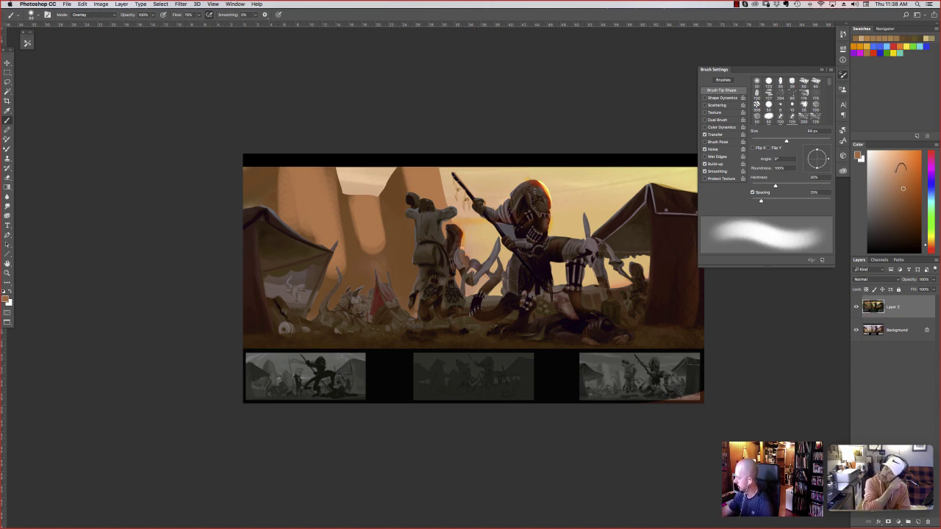
alt+click(463, 221)
alt+click(467, 287)
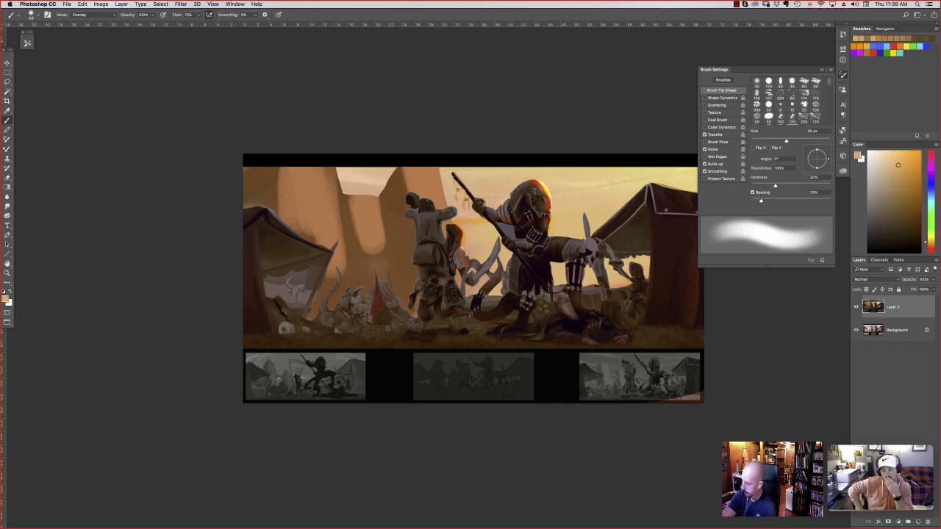
Lasso the warrior's outstretched arm and the adjoining leg, paint yellow-orange Overlay light inside with a 127 px brush, and deselect
key(l)
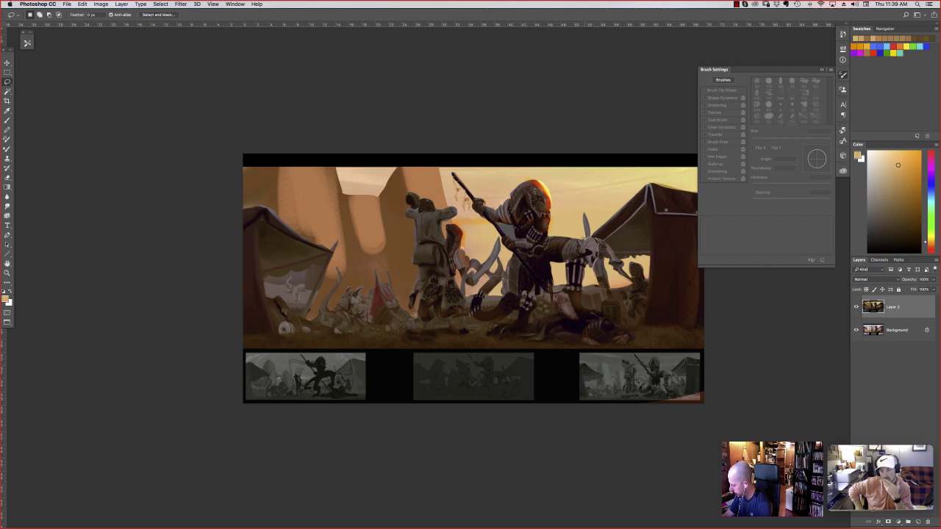
mouse_move(565, 238)
mouse_down()
mouse_move(578, 331)
mouse_move(632, 358)
mouse_move(633, 342)
mouse_move(583, 309)
mouse_move(581, 297)
mouse_move(633, 358)
mouse_move(594, 252)
mouse_up()
key(b)
right_click(655, 265)
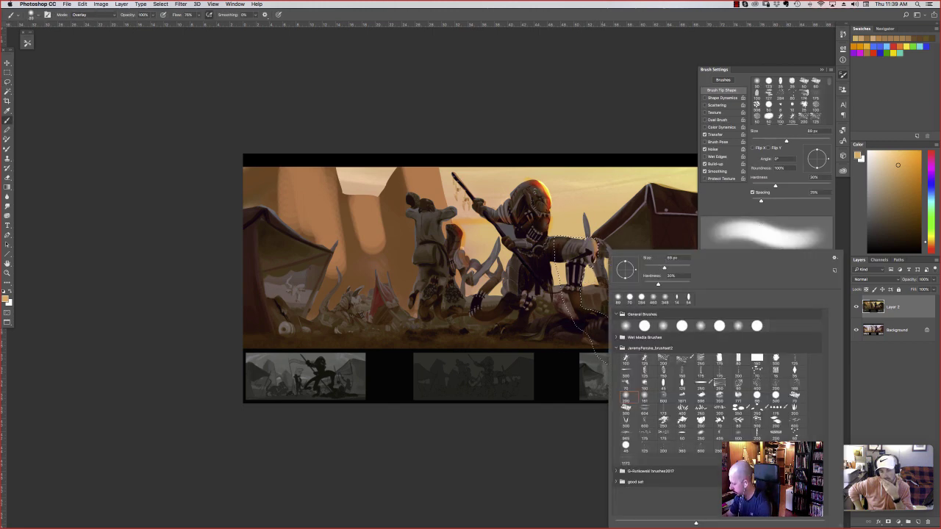
drag(663, 267, 670, 268)
key(Return)
mouse_move(597, 243)
mouse_down()
mouse_move(556, 237)
mouse_move(578, 238)
mouse_move(581, 300)
mouse_move(590, 266)
mouse_up()
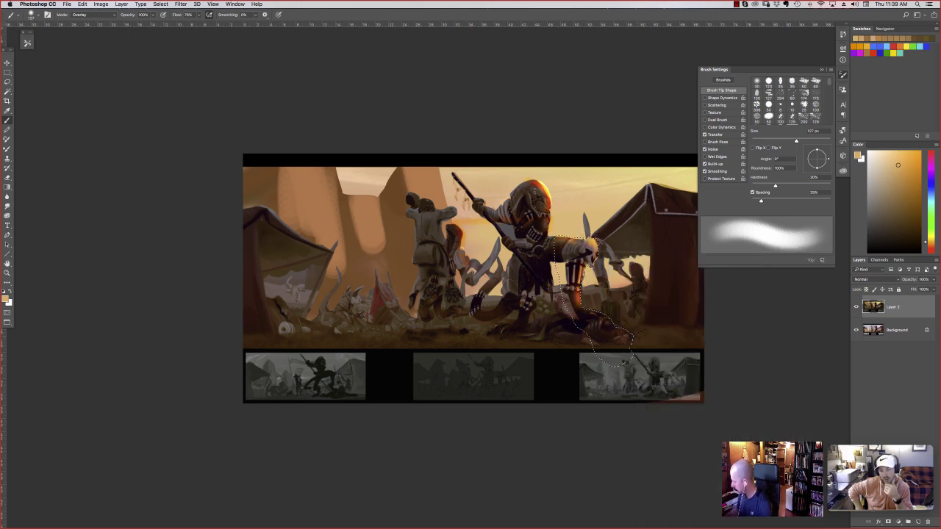
key(super+d)
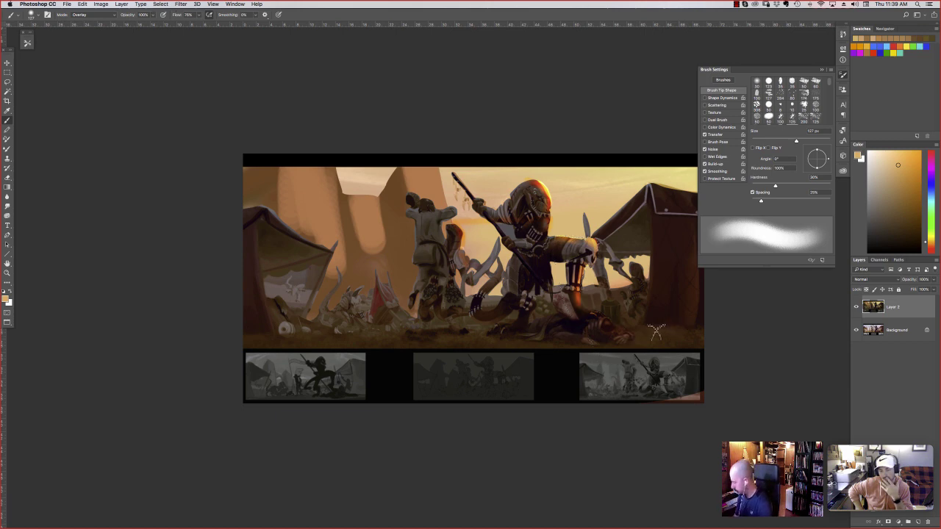
Choose a more saturated yellow-orange and paint light on the ground beside the right tent and on the warrior's arm, finishing in Normal mode
click(906, 159)
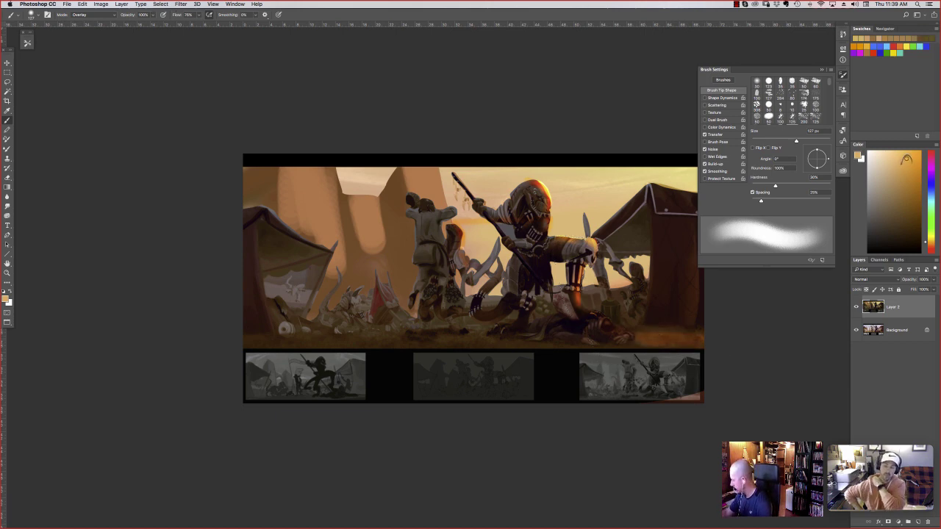
drag(702, 341, 637, 345)
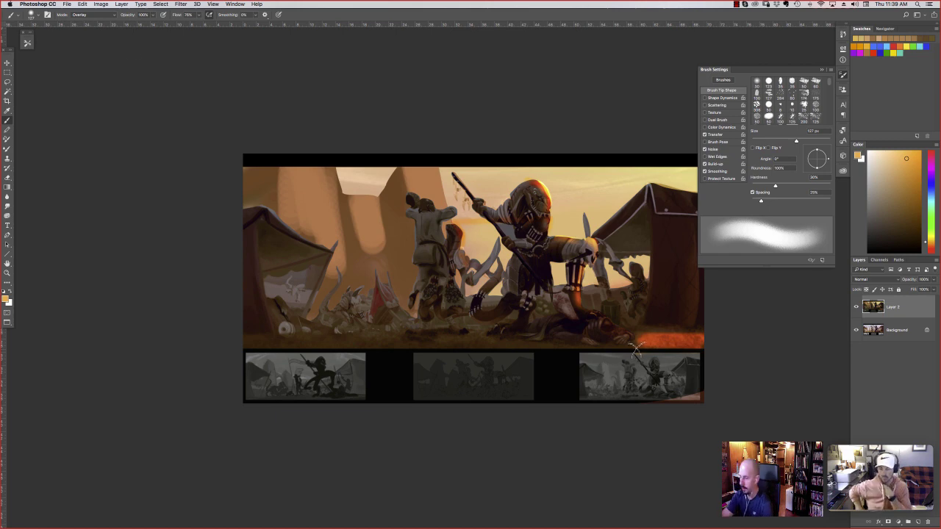
click(92, 15)
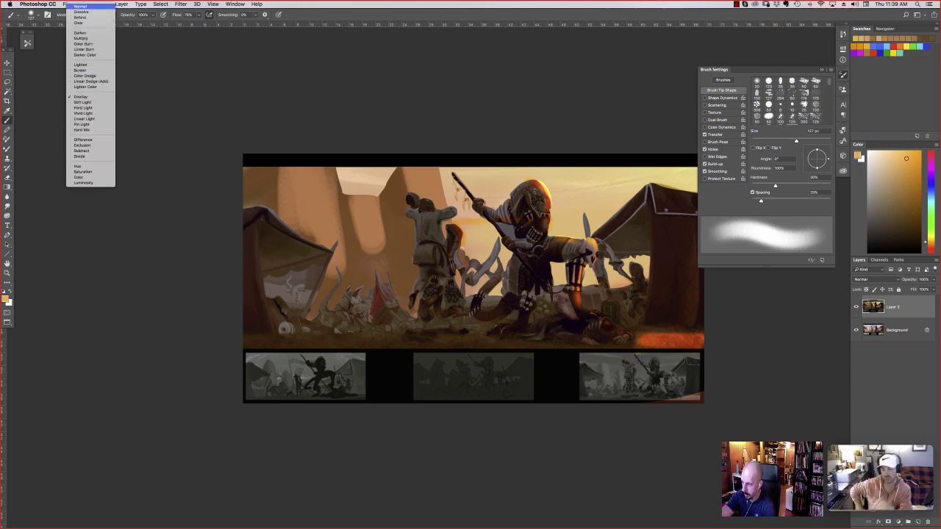
click(81, 6)
mouse_move(626, 342)
mouse_down()
mouse_move(710, 345)
mouse_move(621, 340)
mouse_move(671, 340)
mouse_move(609, 330)
mouse_move(636, 331)
mouse_up()
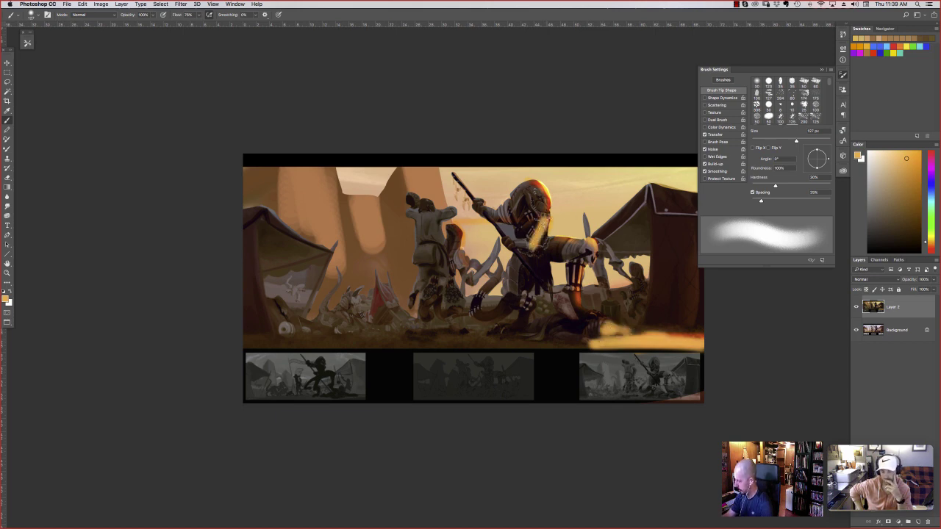
Reduce the brush size, extend the yellow ground light toward the warrior, and add light patches to the warrior's rear leg
right_click(535, 221)
drag(599, 218, 590, 217)
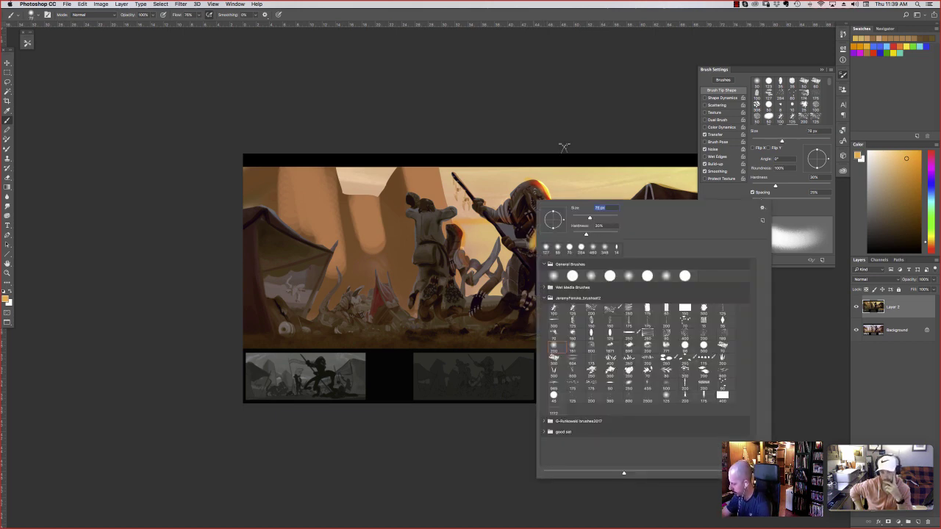
click(565, 147)
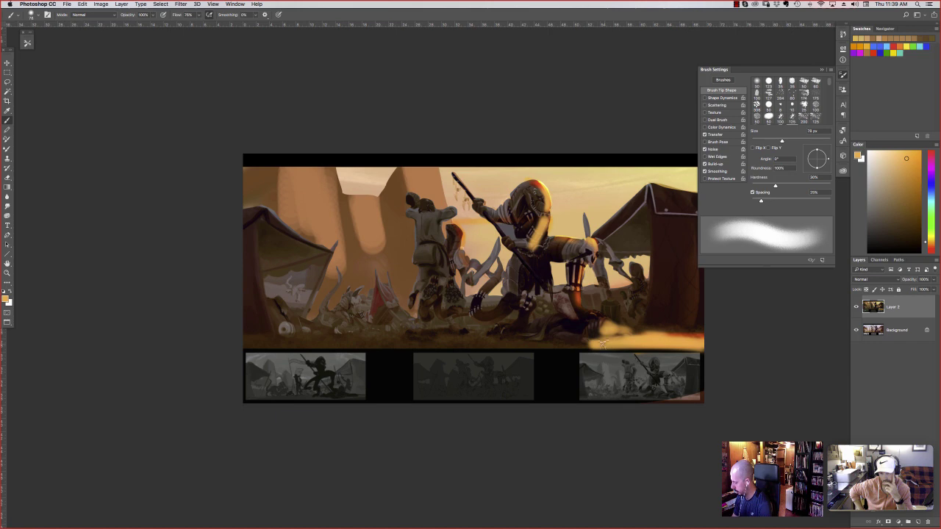
drag(593, 341, 583, 342)
mouse_move(513, 300)
mouse_down()
mouse_move(513, 278)
mouse_move(518, 301)
mouse_up()
Reduce the brush to 22 px and paint a thin yellow highlight along the lower half of the warrior's spear
right_click(567, 286)
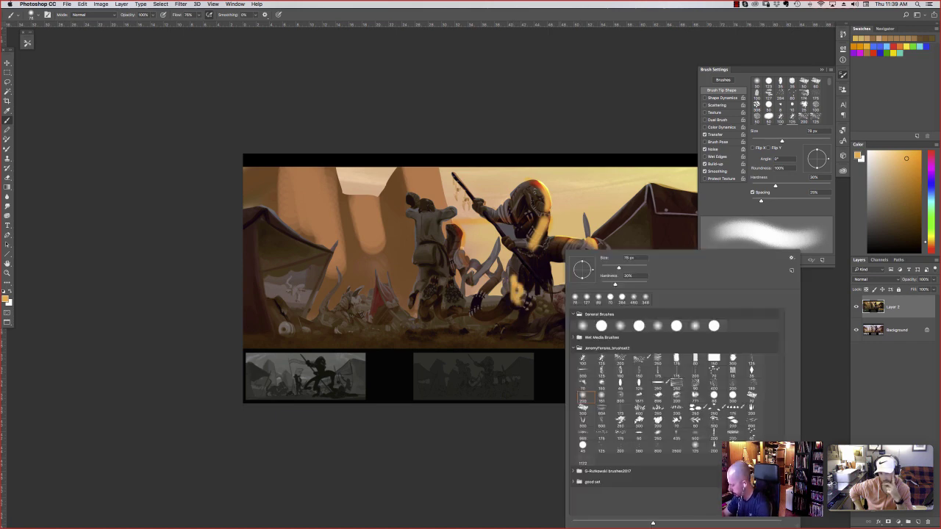
key(Return)
drag(515, 249, 545, 285)
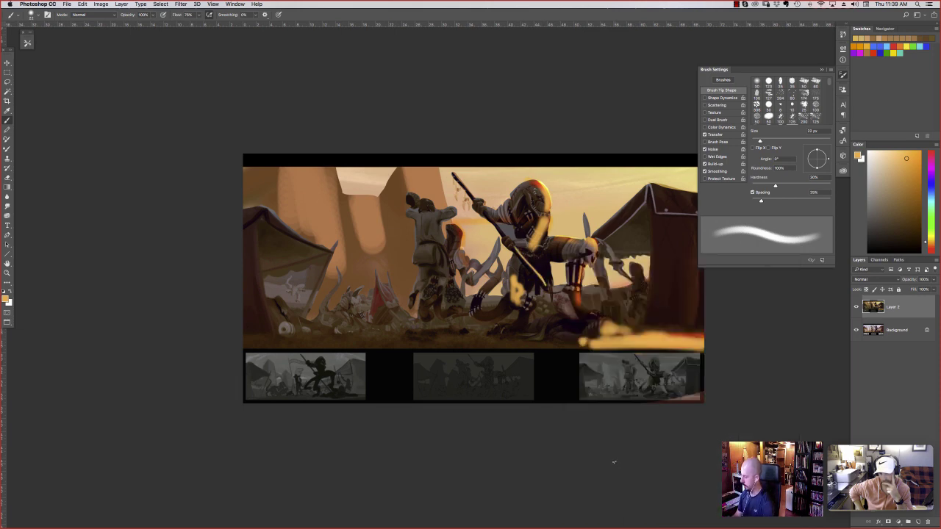
Sample a light tan from the battle scene, enlarge the brush and set its blending mode to Lighten
key(super+minus)
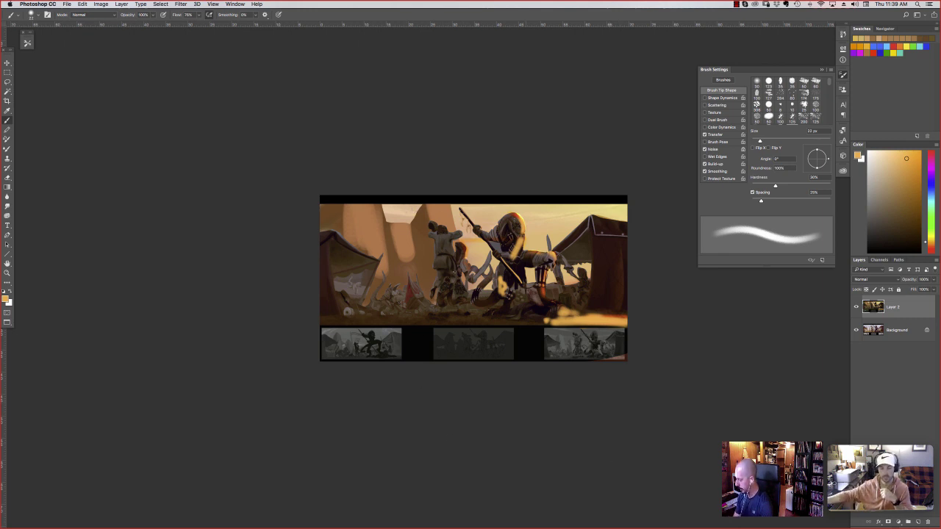
alt+click(494, 286)
right_click(487, 251)
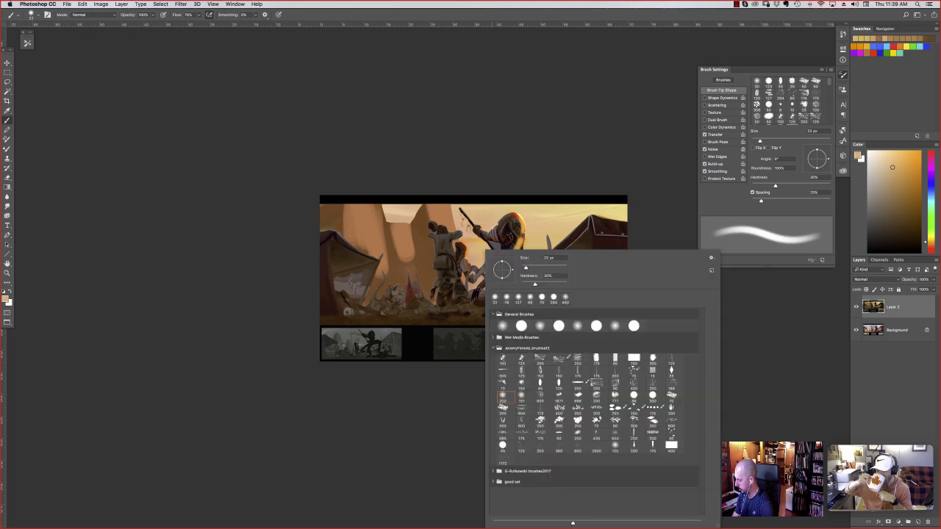
click(92, 14)
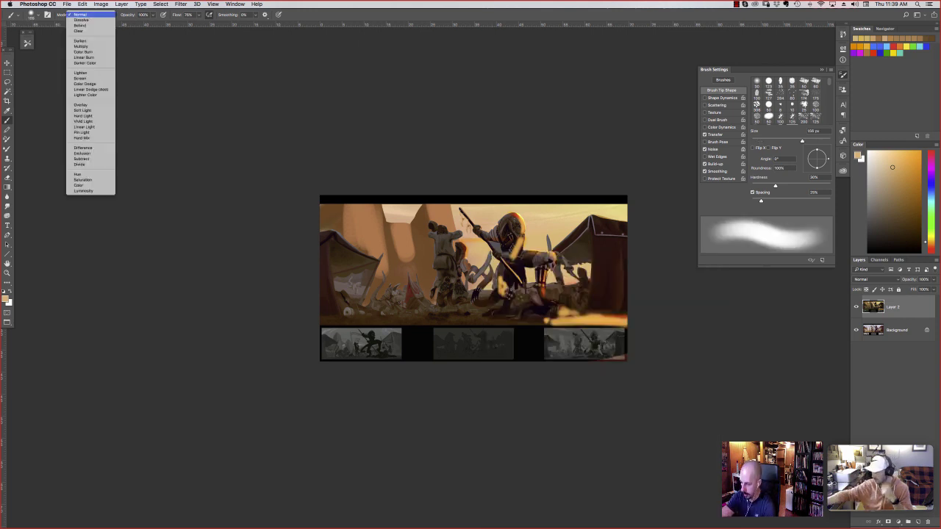
click(84, 79)
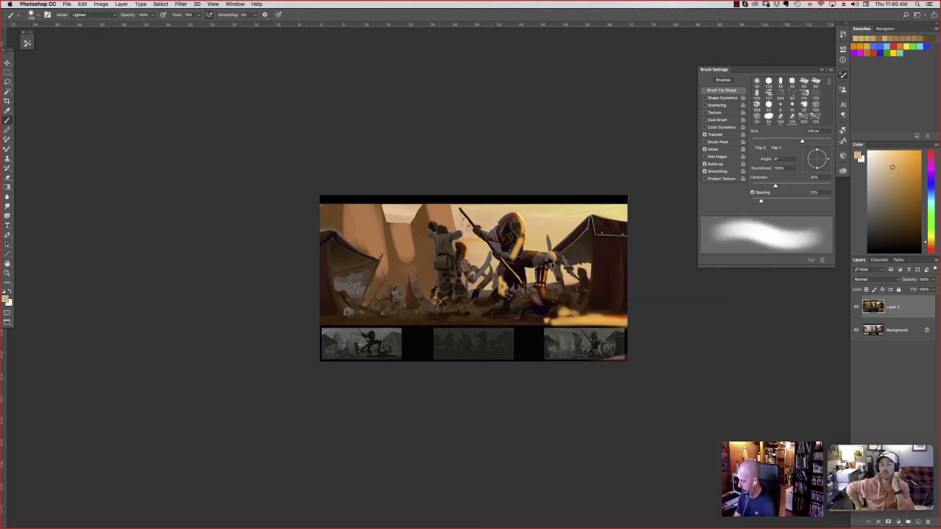
Switch the brush to the 200 px soft round preset with 0% hardness and reduce its size to 175 px
right_click(438, 267)
drag(487, 284, 473, 284)
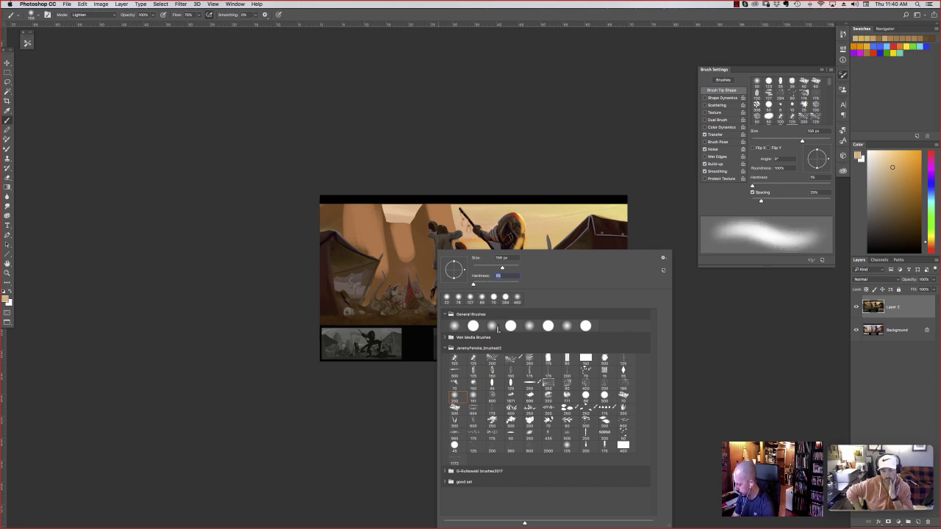
click(479, 402)
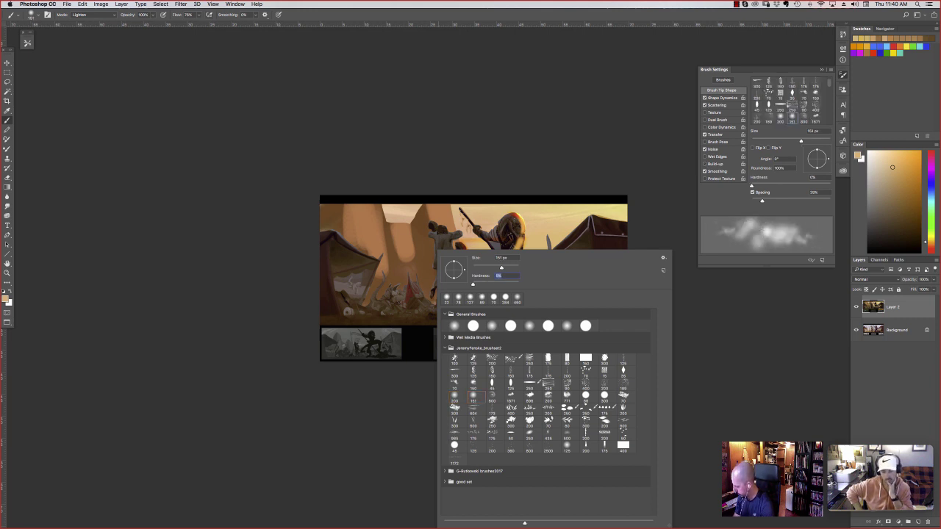
click(570, 448)
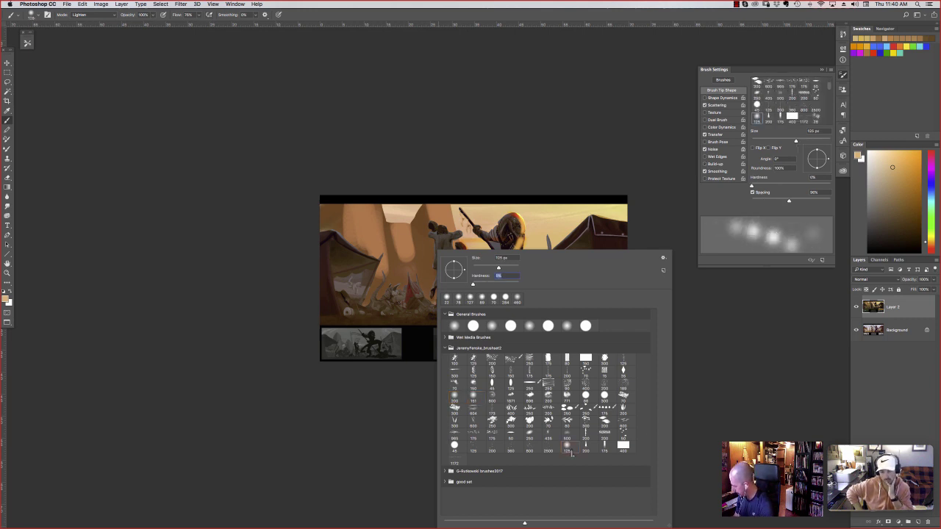
click(462, 401)
key(Return)
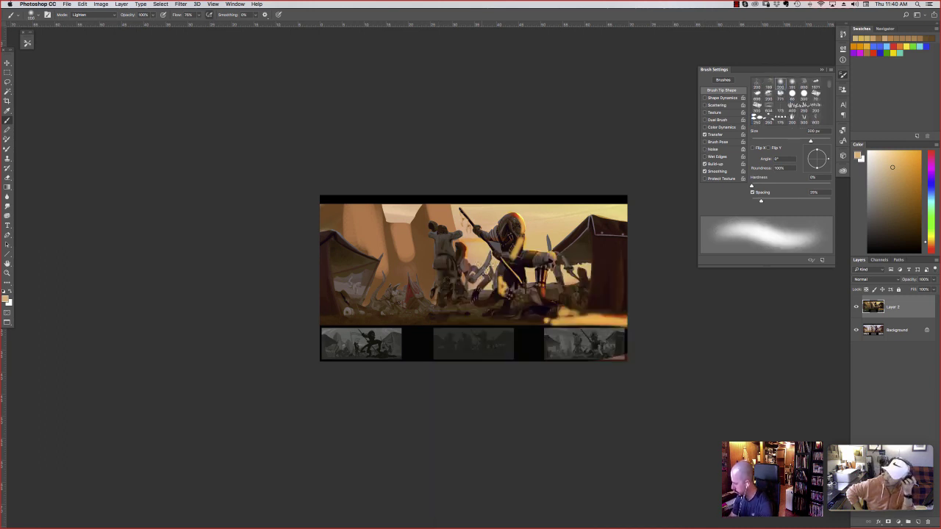
right_click(478, 252)
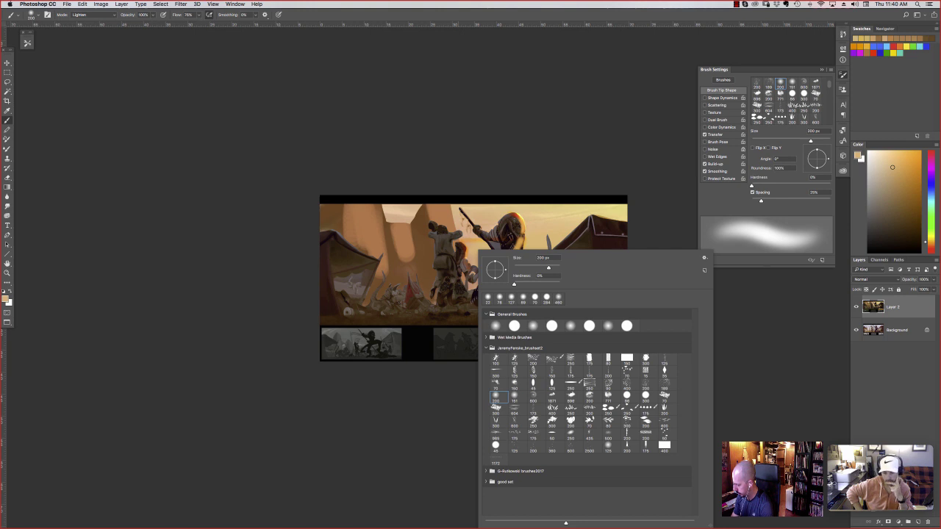
key([)
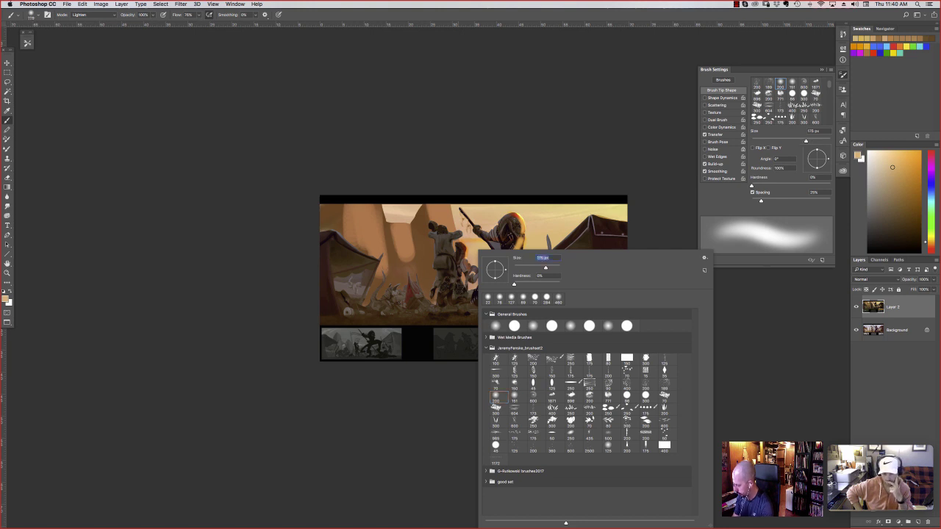
key(Return)
Sample a dusty orange and paint a soft haze on the midground behind the left figure, undoing the strokes toward the left tent
alt+click(480, 294)
alt+click(419, 265)
mouse_move(431, 300)
mouse_down()
mouse_move(441, 295)
mouse_move(425, 281)
mouse_move(363, 298)
mouse_up()
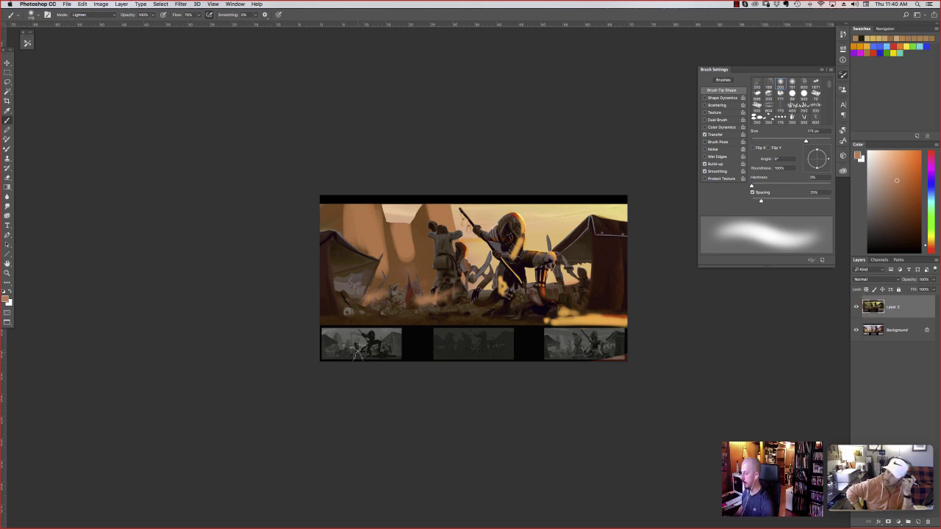
key(super+z)
key(alt+super+z)
key(alt+super+z)
key(alt+super+z)
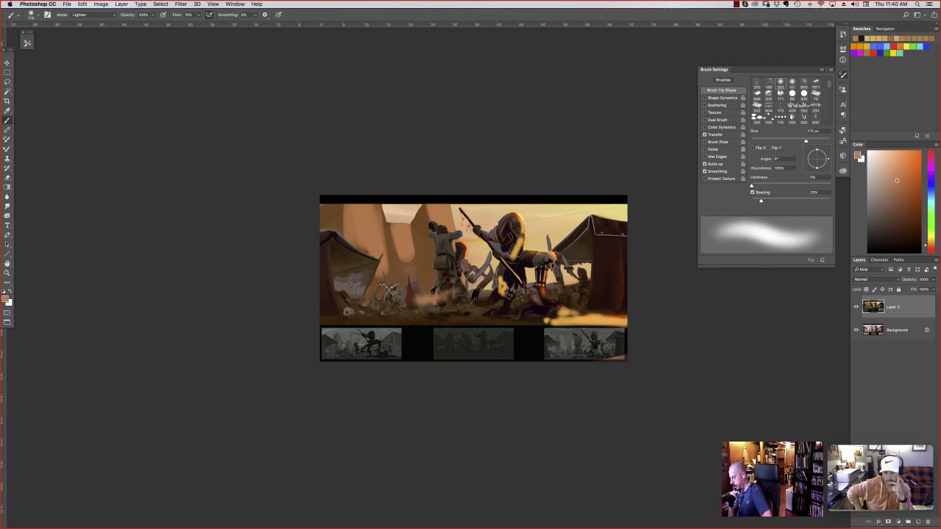
Compare the paintover with the original battle scene by toggling Layer 2's visibility, leaving the layer shown
click(856, 309)
click(856, 308)
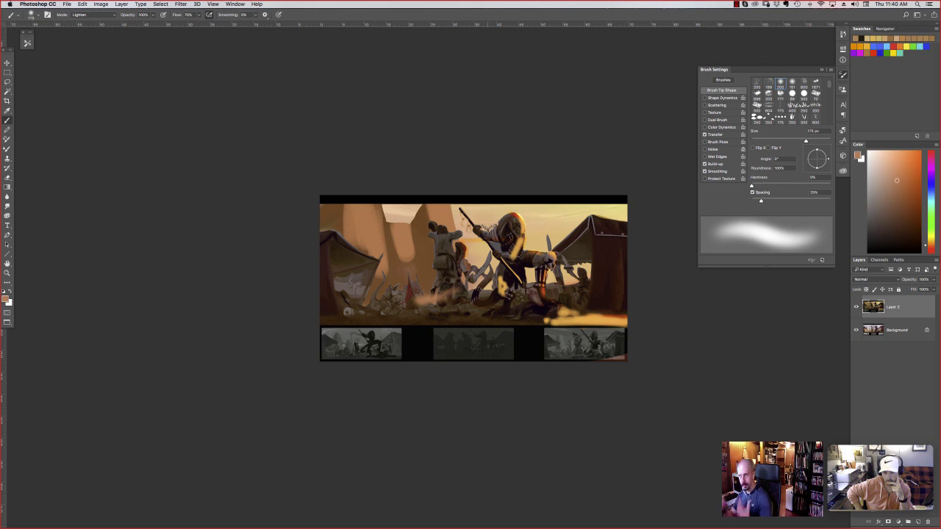
click(857, 309)
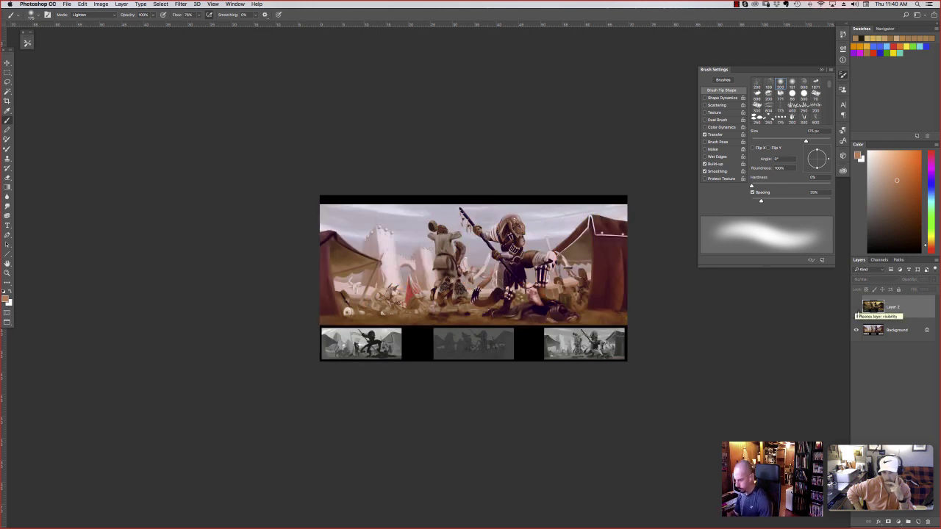
key(super+equal)
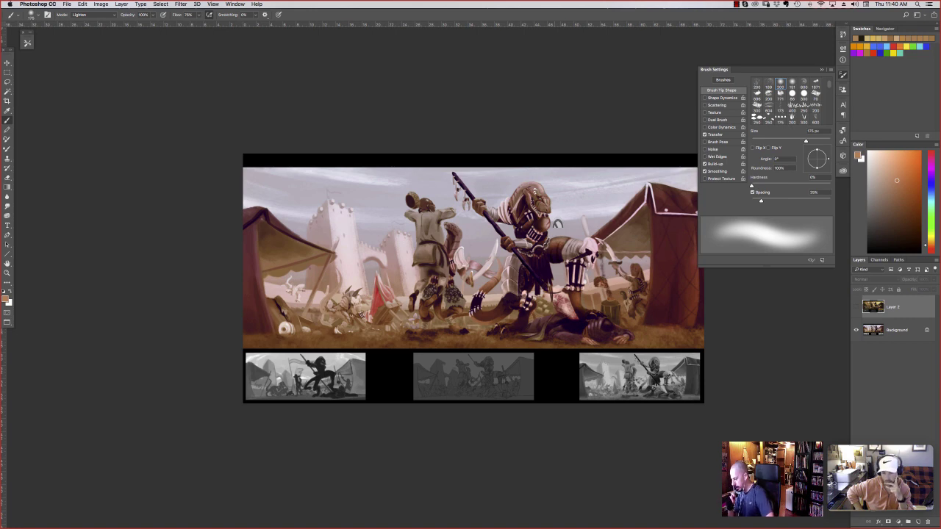
click(856, 308)
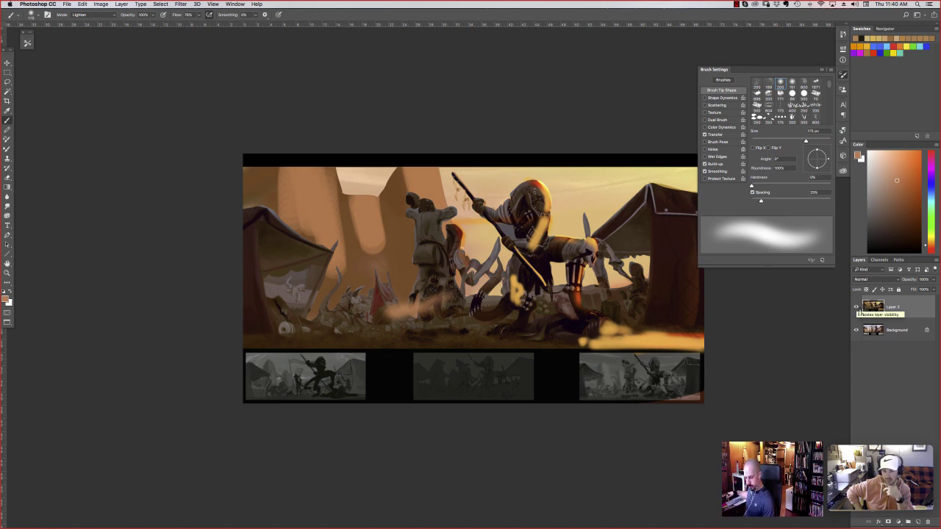
key(super+minus)
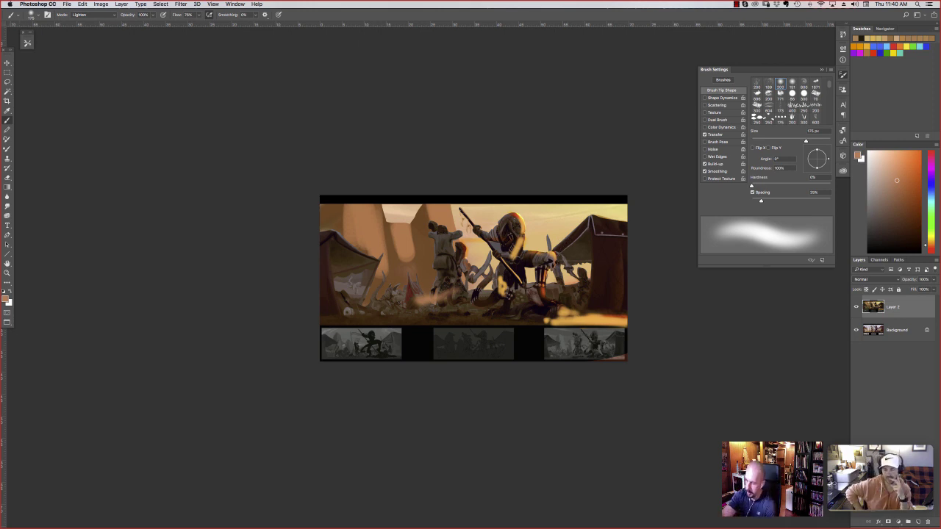
Lasso the area around the right tent, lay a medium orange-brown gradient over it in Lighten mode, and deselect
key(l)
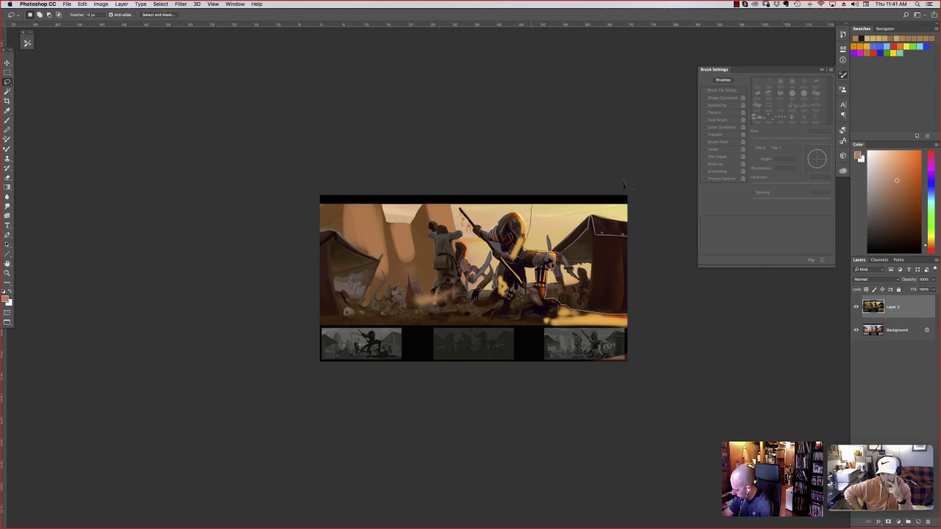
drag(623, 184, 664, 193)
key(g)
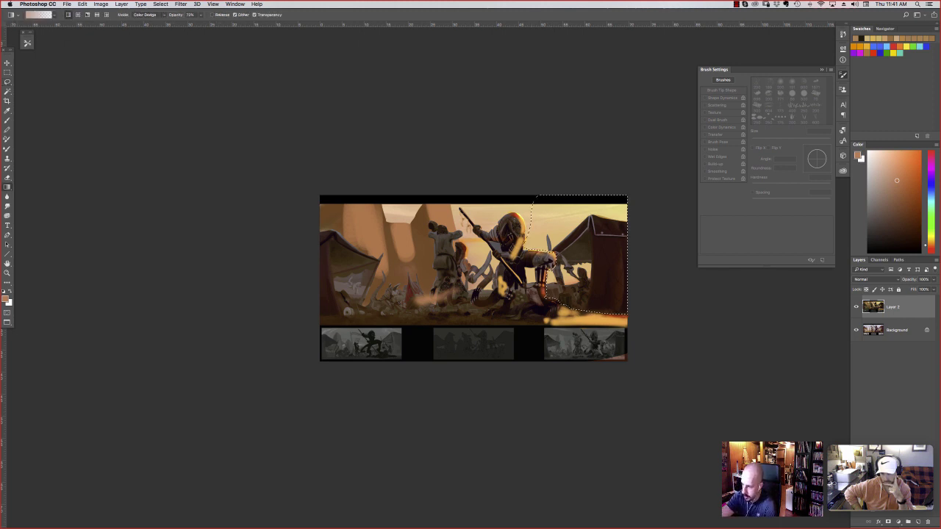
click(147, 14)
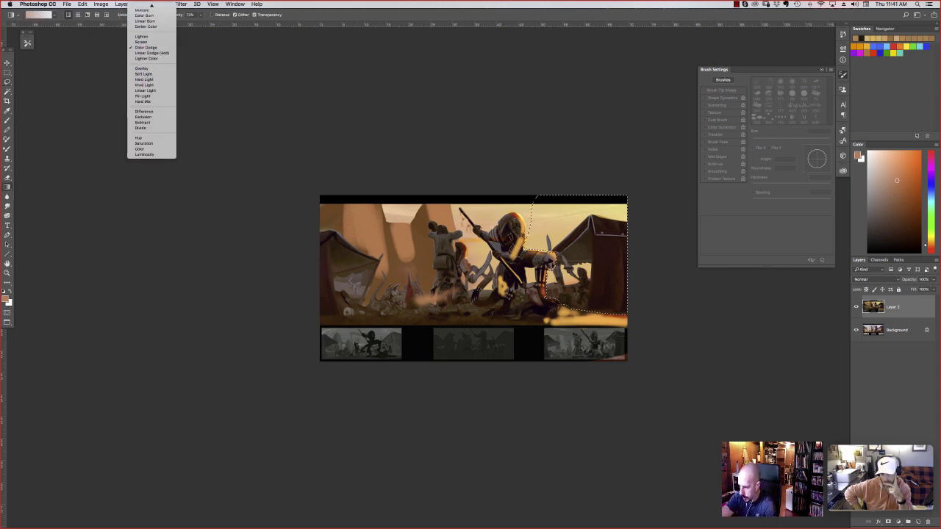
click(141, 36)
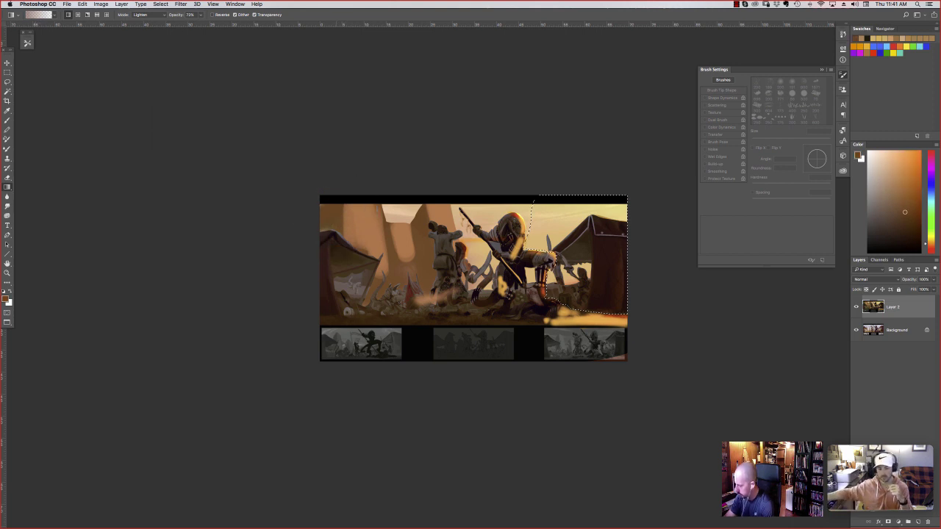
click(906, 193)
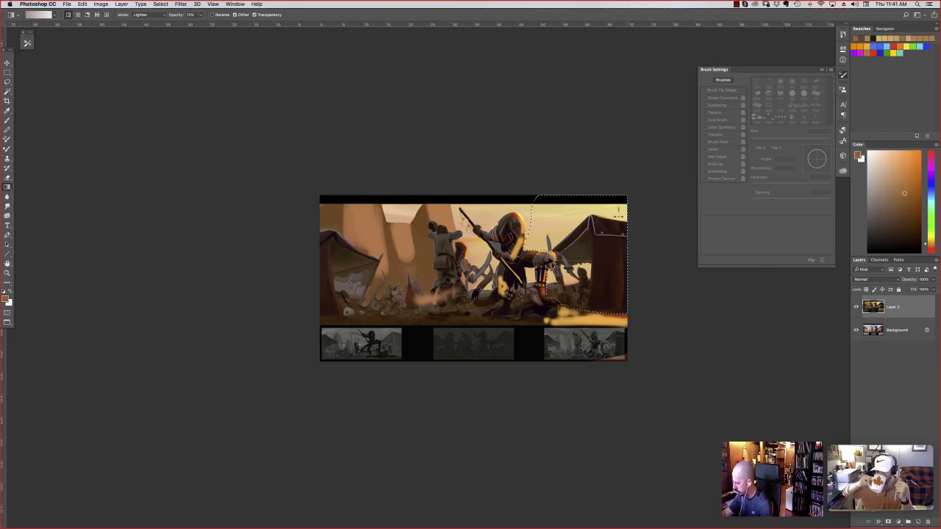
drag(622, 185, 558, 416)
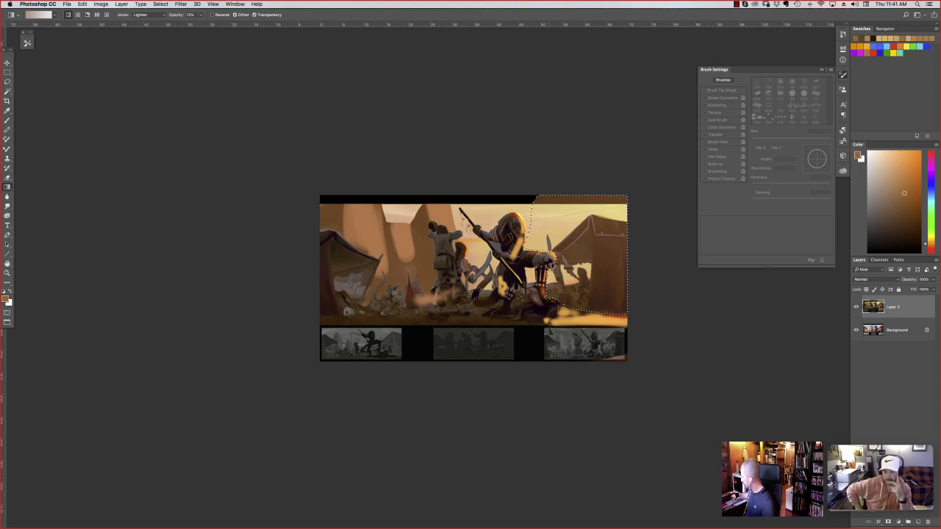
key(super+d)
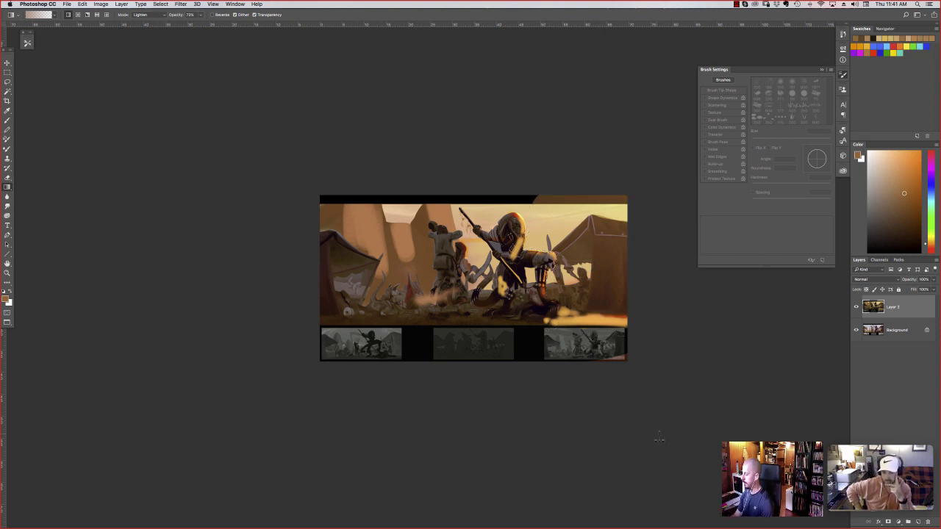
Lasso the right tent's open side beside the warrior and subtract the bright gap around the background figures from the selection
key(l)
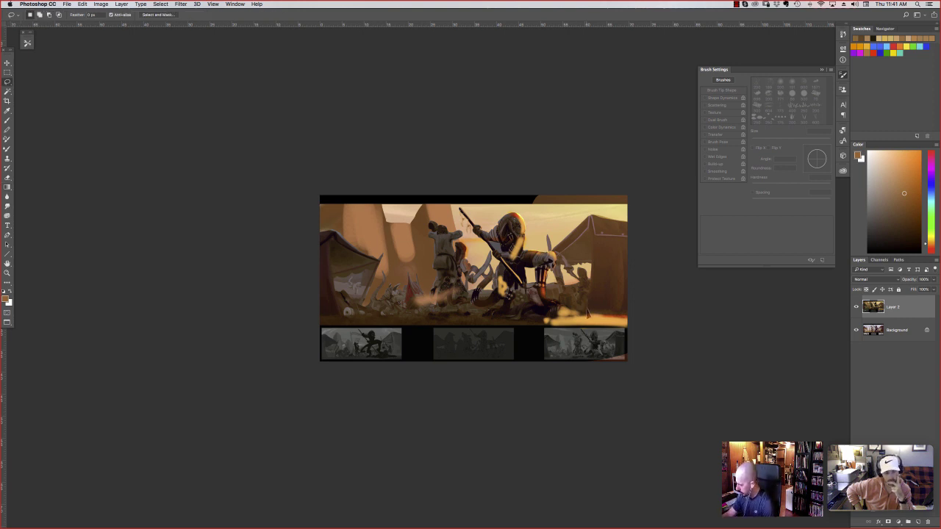
drag(587, 319, 590, 223)
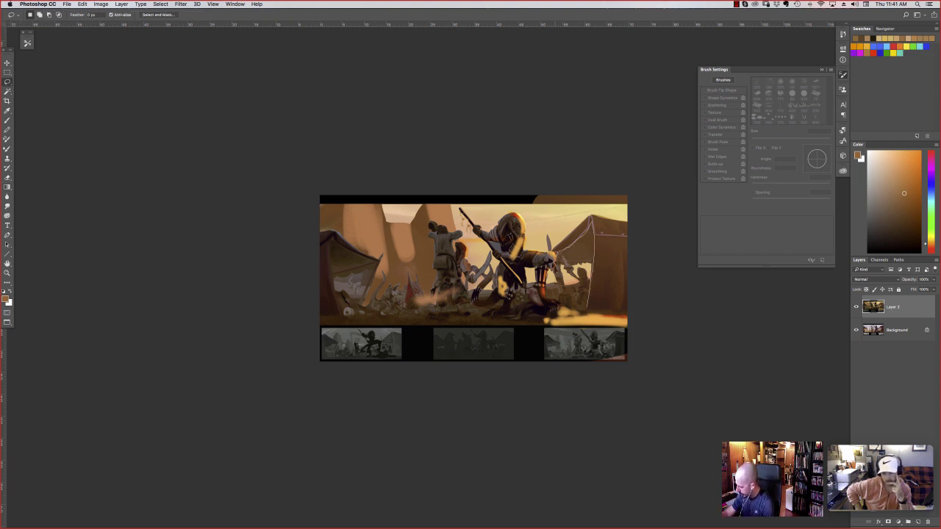
mouse_move(553, 269)
mouse_down()
mouse_move(559, 308)
mouse_move(570, 311)
mouse_up()
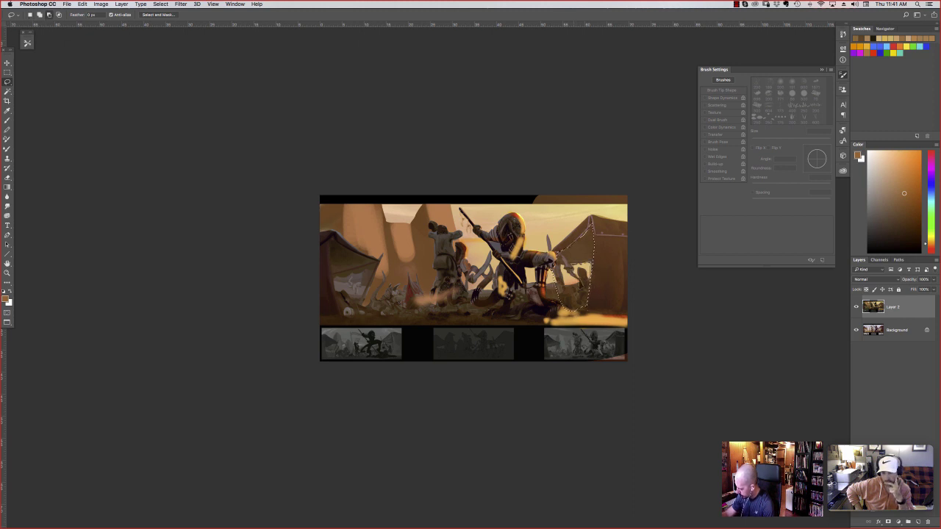
mouse_move(581, 285)
mouse_down()
mouse_move(567, 291)
mouse_move(573, 276)
mouse_move(578, 287)
mouse_up()
Darken the selected tent side with Levels, using input black 10 and output white 202, and deselect
click(100, 4)
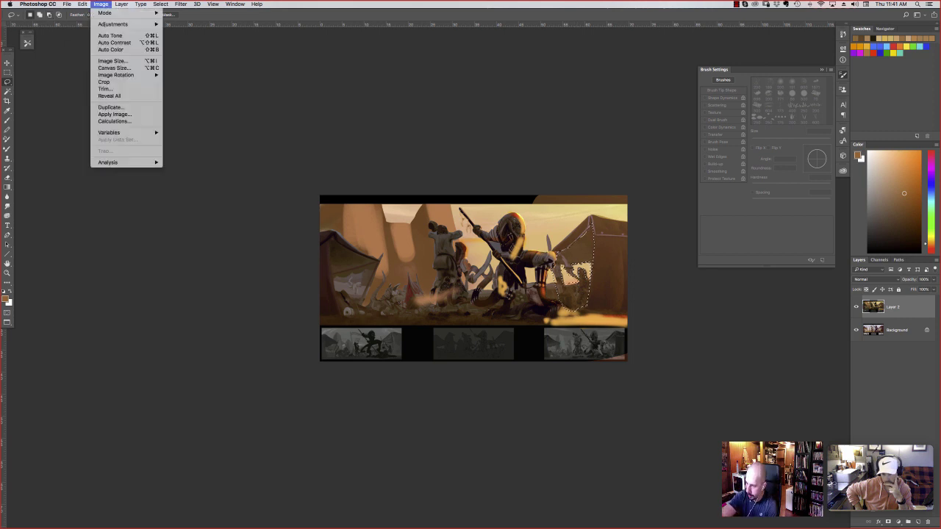
mouse_move(125, 24)
click(193, 35)
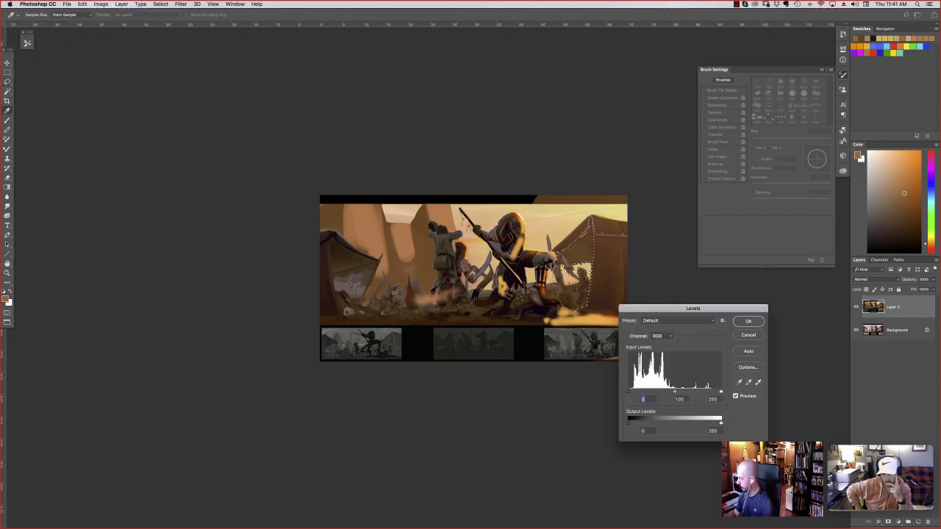
drag(627, 424, 636, 424)
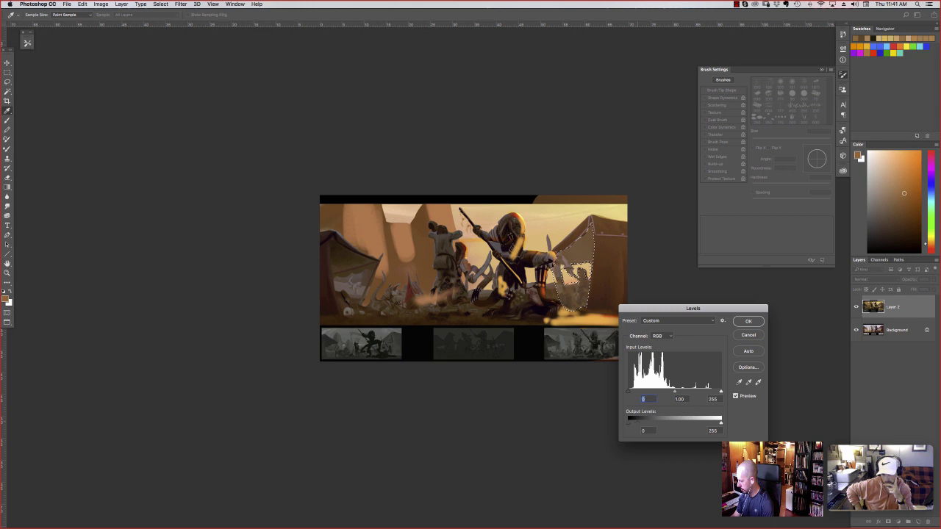
drag(720, 424, 699, 424)
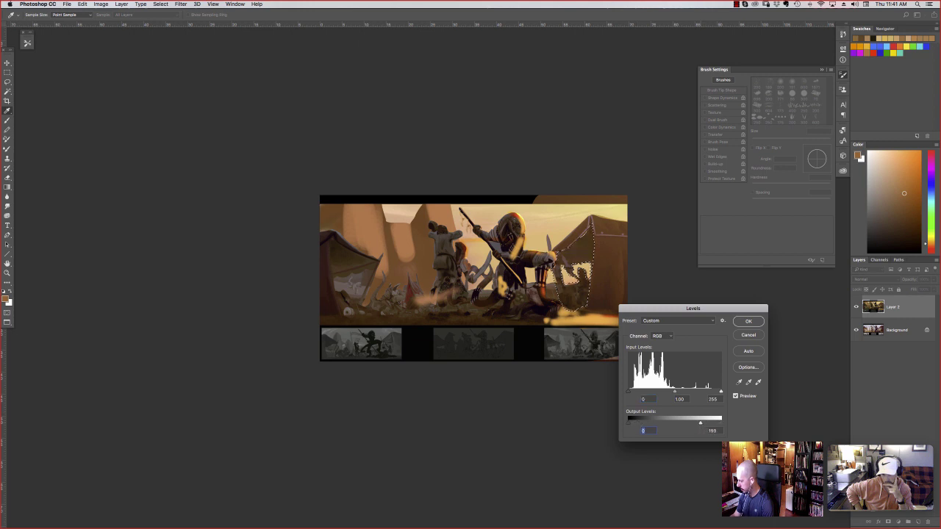
drag(628, 392, 631, 391)
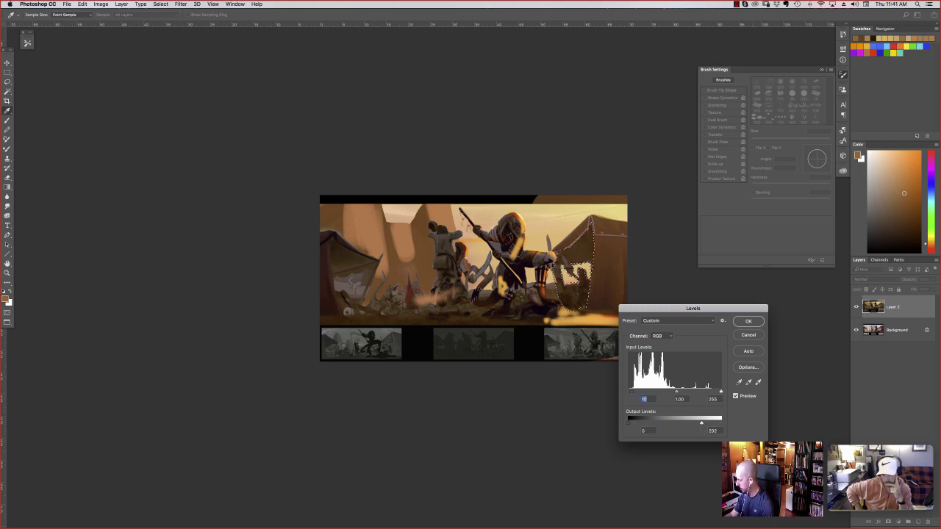
key(Return)
key(super+d)
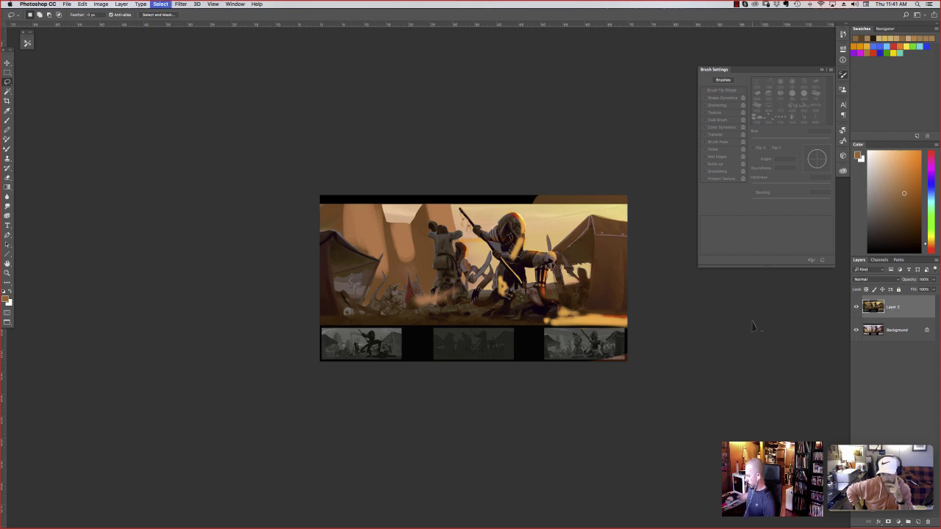
Sample the yellow-orange ground light and set the brush to about 75% hardness and 51 px
key(super+minus)
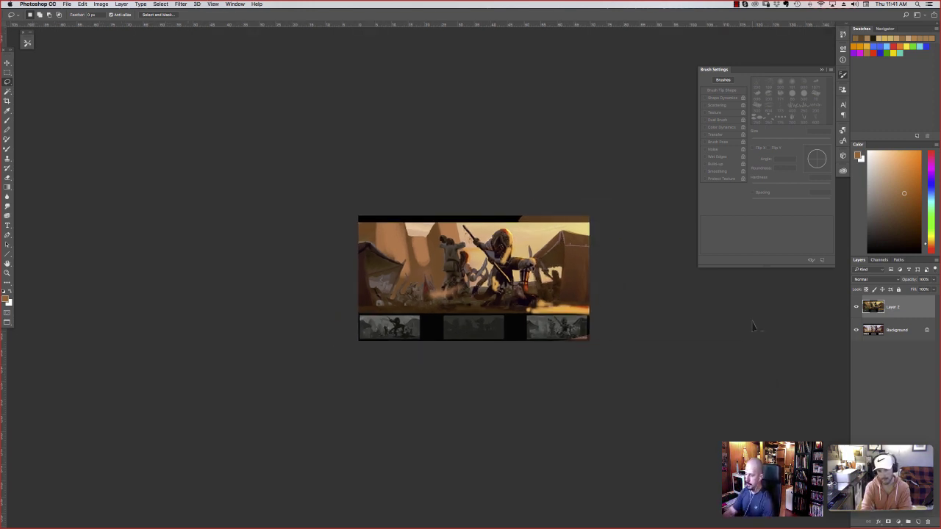
key(b)
alt+click(560, 311)
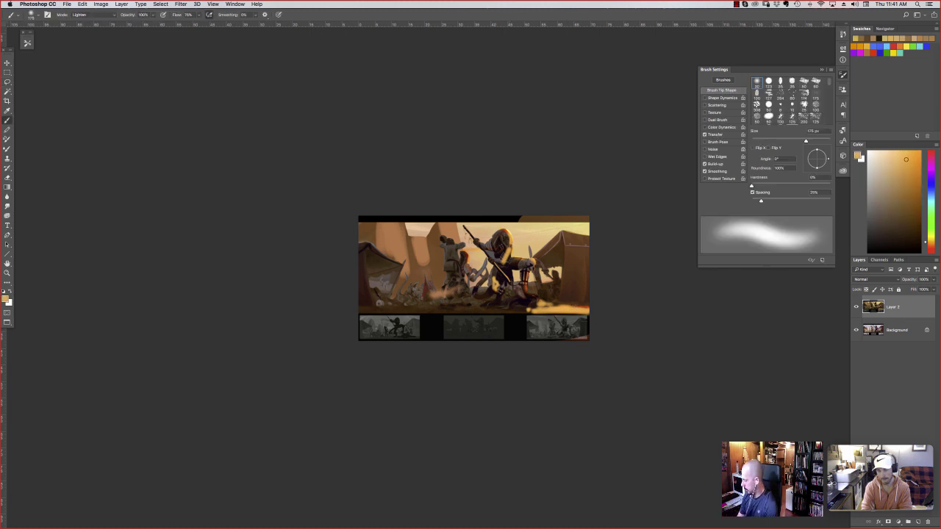
right_click(513, 250)
click(584, 284)
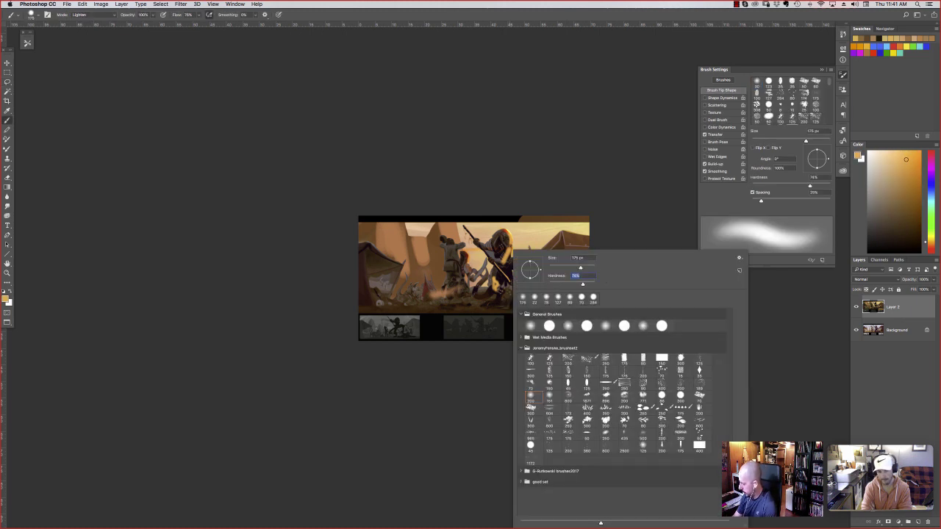
drag(580, 268, 553, 268)
key(Return)
Choose a more saturated orange and paint light accents on the midground, the left tent's edge and the left figure
right_click(508, 250)
click(586, 183)
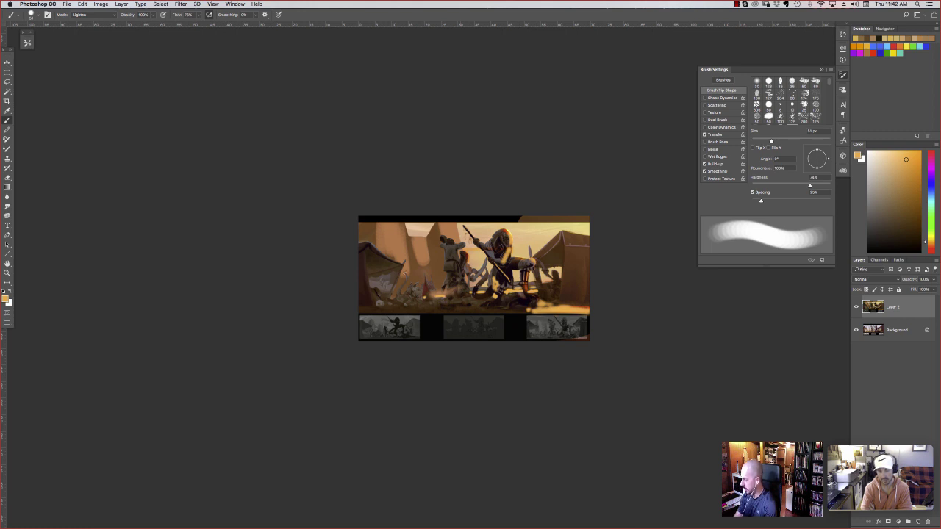
mouse_move(374, 298)
mouse_down()
mouse_move(364, 249)
mouse_move(389, 265)
mouse_up()
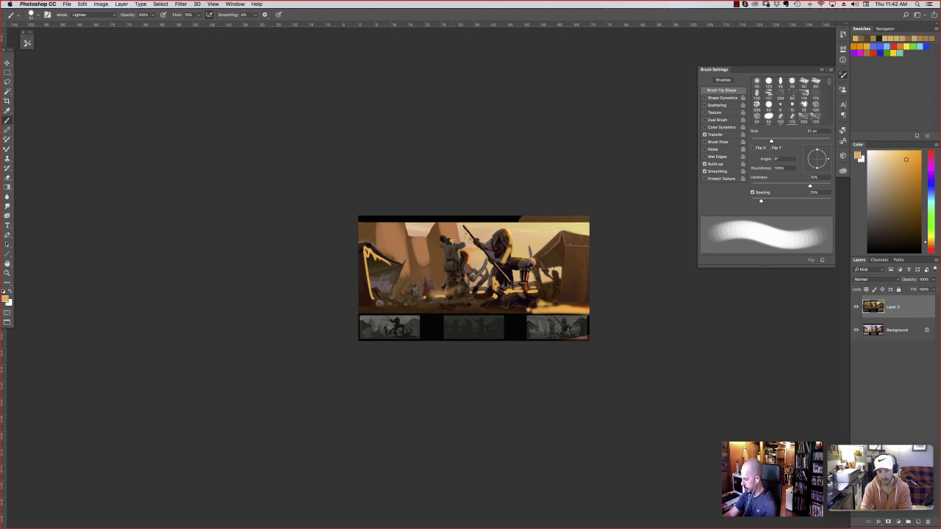
key(ctrl+z)
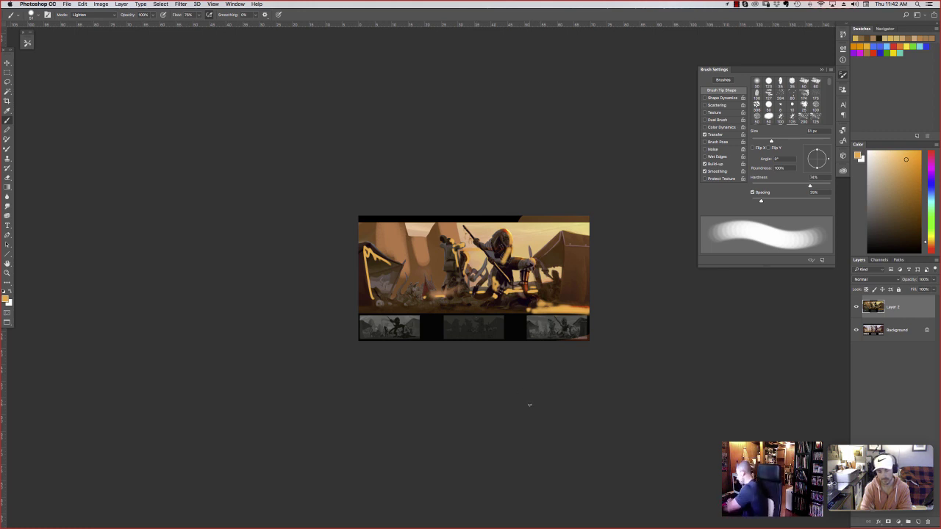
Check the relit battle scene with the interface hidden, and return to the floating document windows with Brush Settings closed
key(f)
key(Tab)
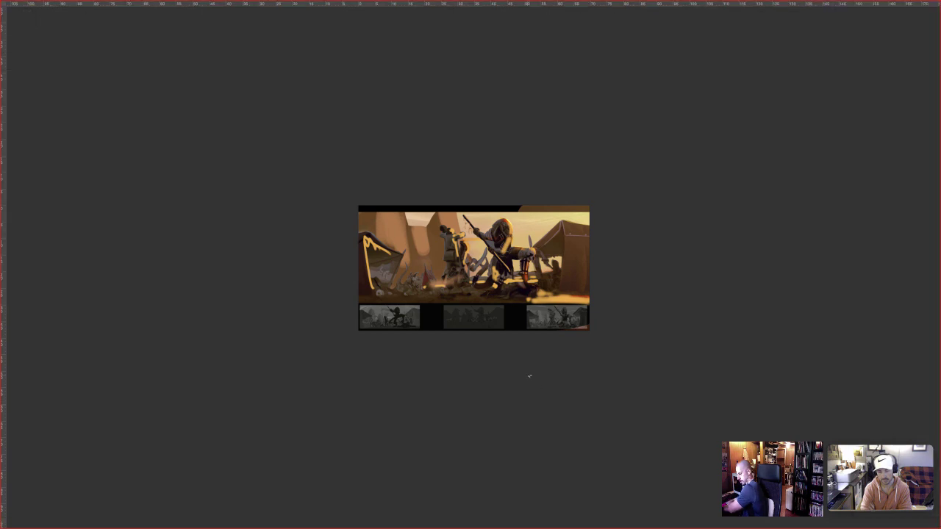
key(f)
key(Tab)
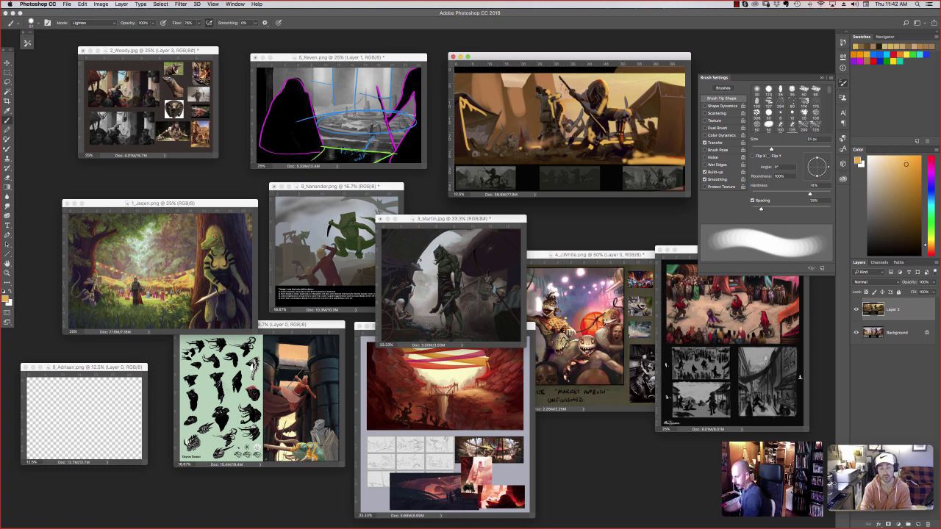
key(super+minus)
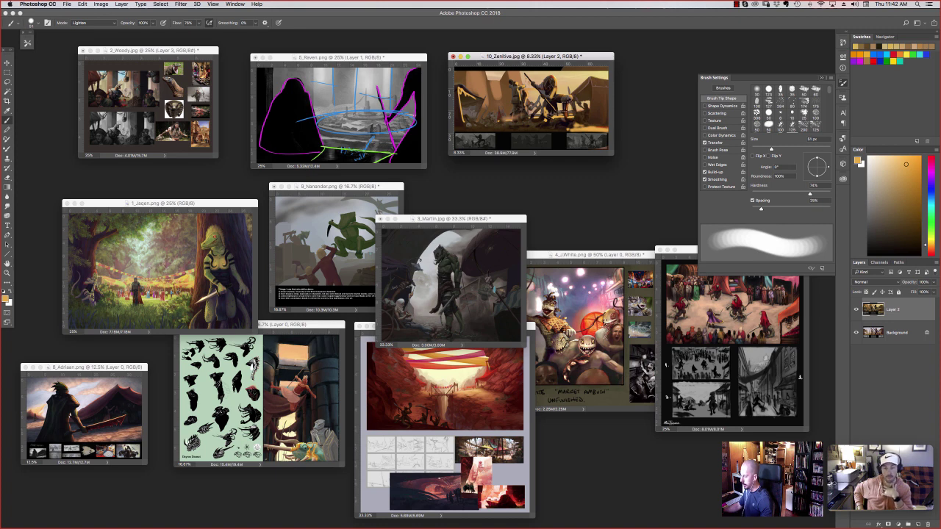
key(F5)
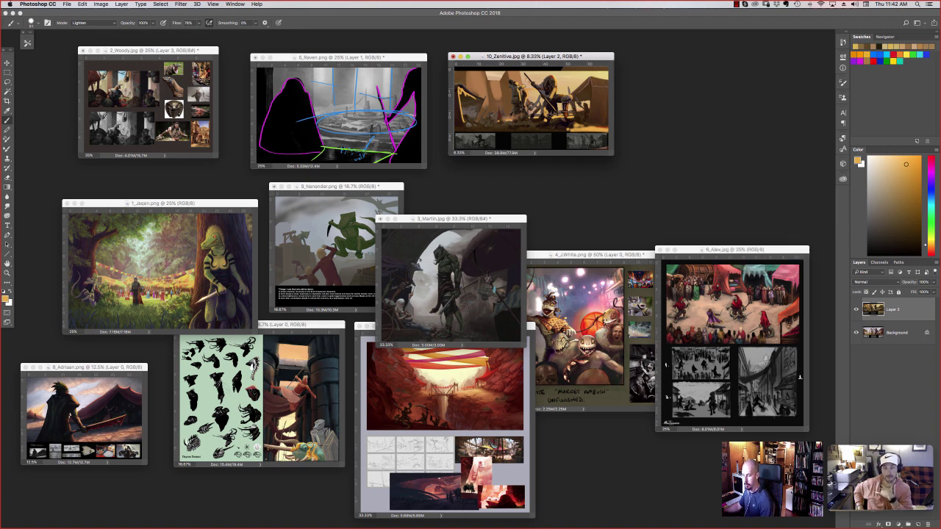
Bring the forest festival painting with the large lizard warrior to the front and show it enlarged in full-screen view
drag(162, 203, 201, 210)
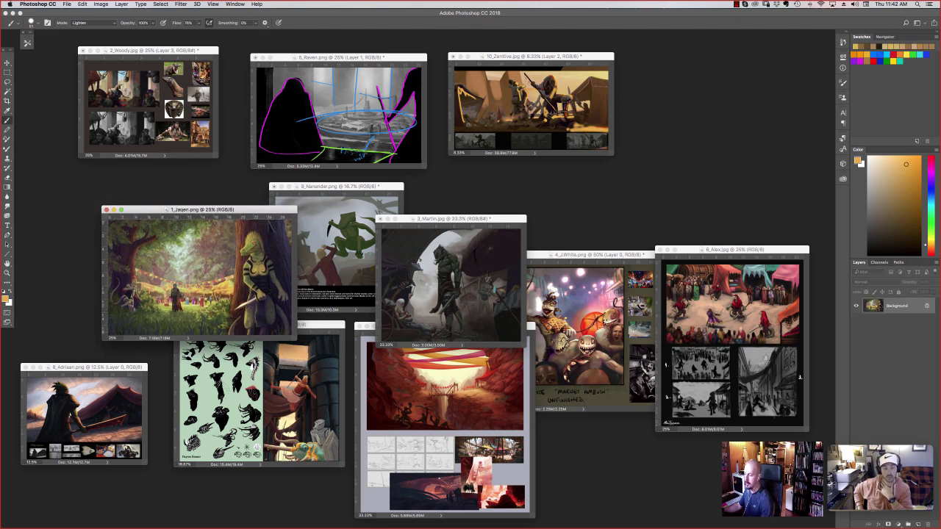
key(super+equal)
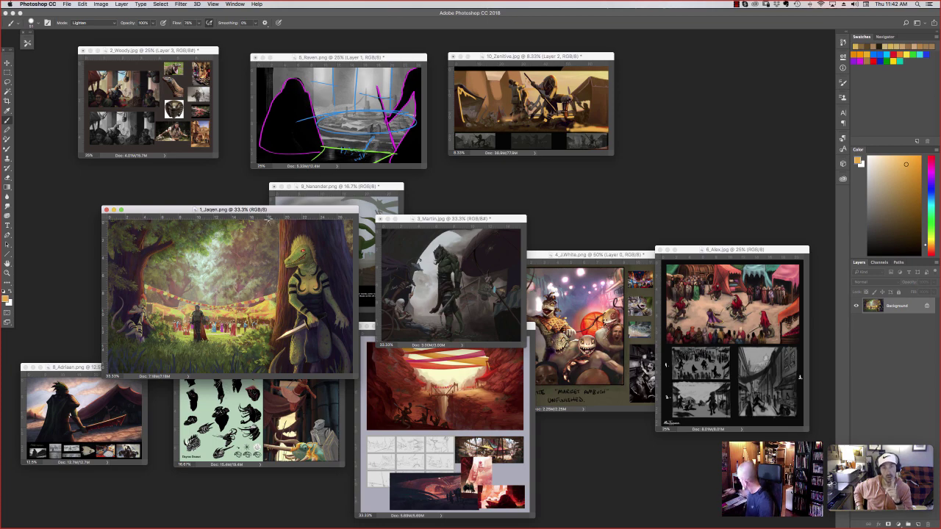
key(f)
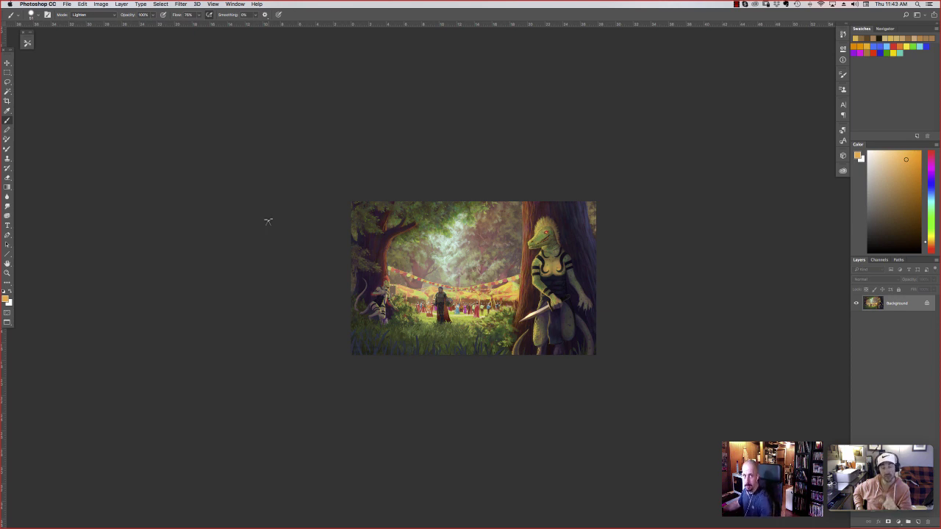
key(super+equal)
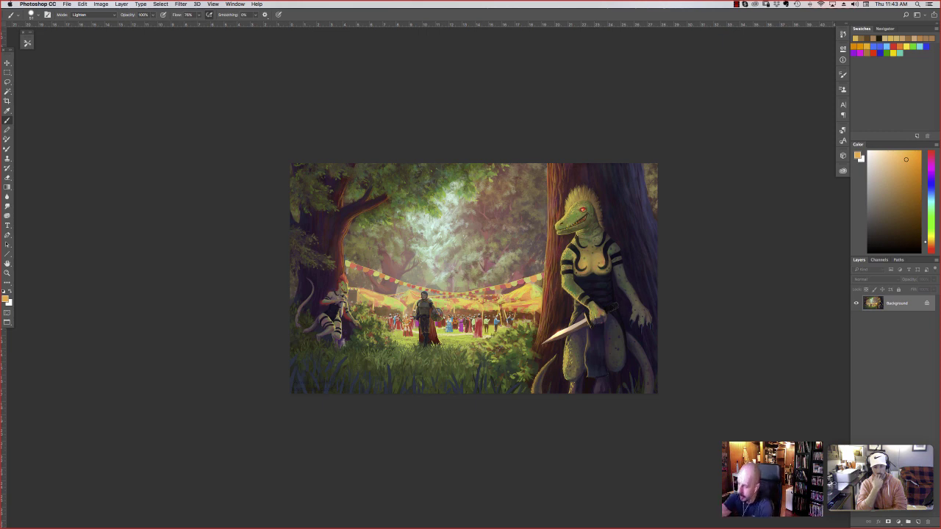
Duplicate the forest painting's Background layer, choose light blue as the brush colour and add a new empty layer on top
click(121, 3)
click(147, 33)
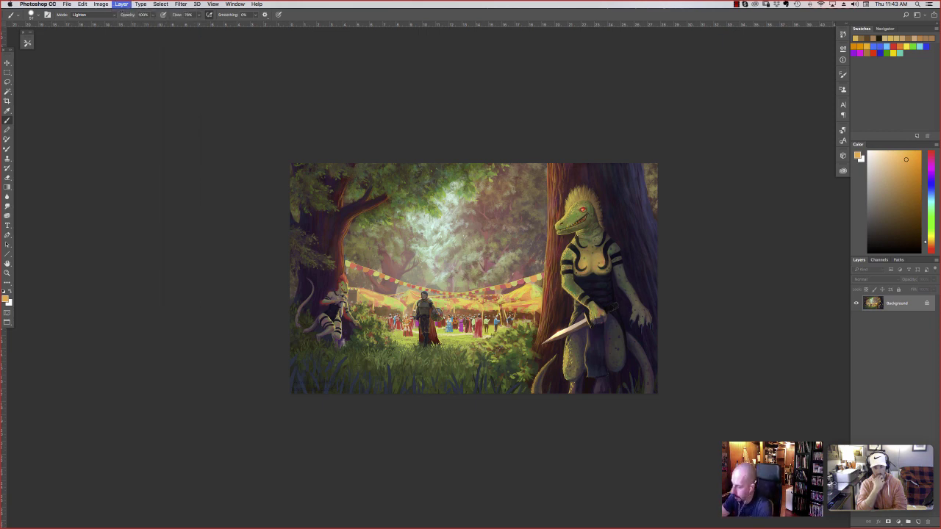
click(410, 372)
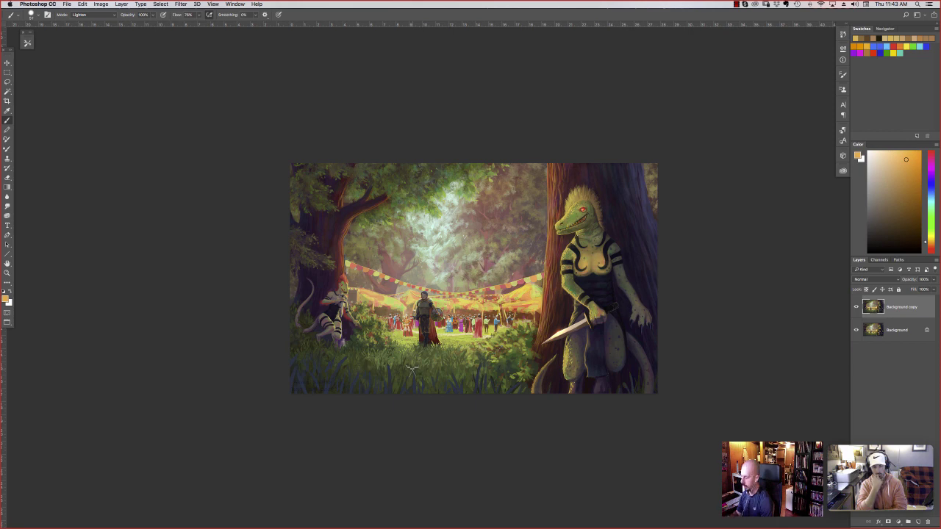
click(930, 195)
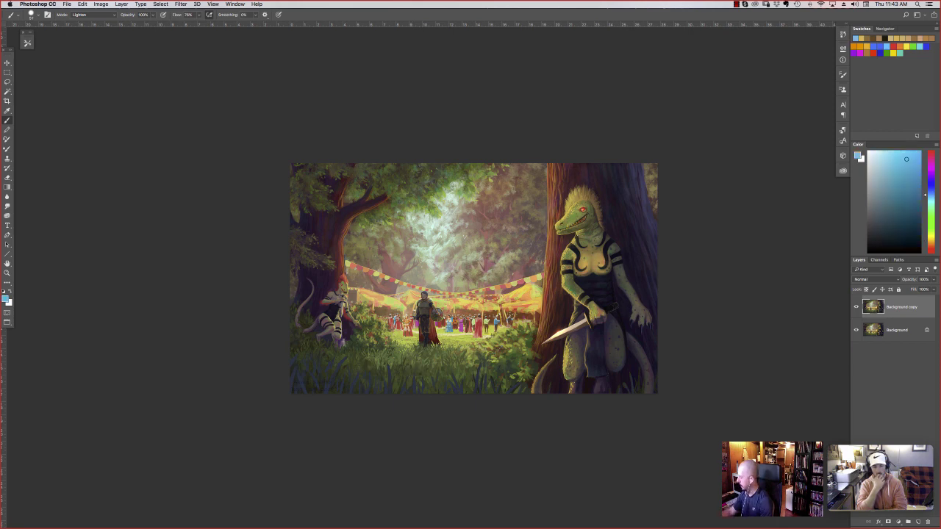
click(918, 522)
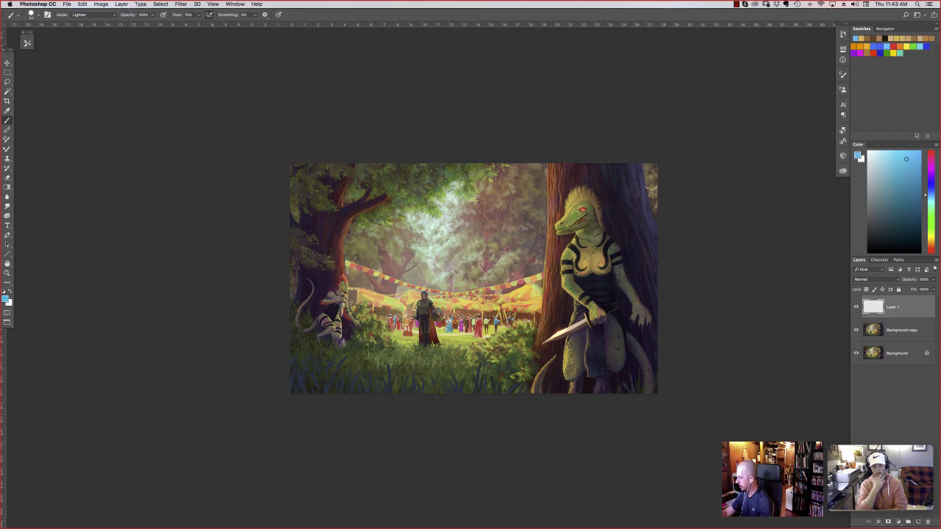
drag(657, 189, 623, 216)
drag(634, 188, 697, 233)
drag(472, 138, 573, 200)
drag(577, 177, 536, 206)
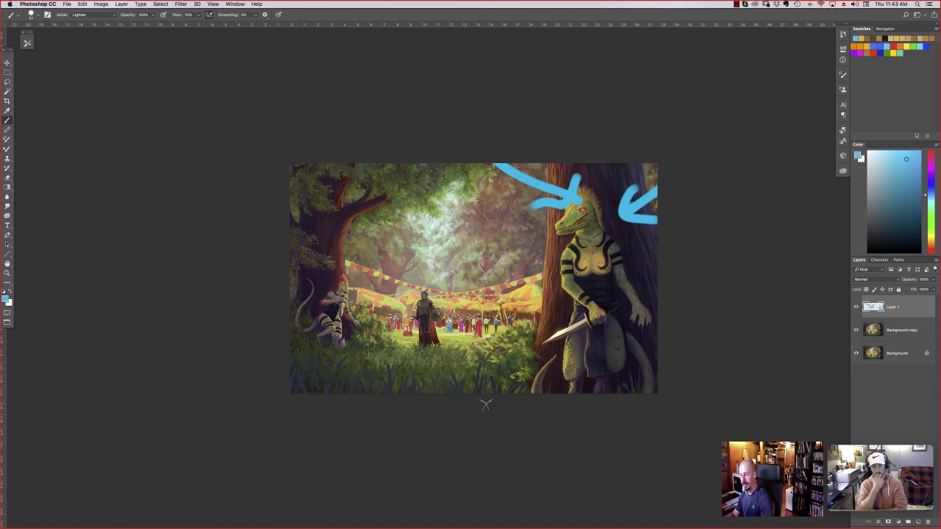
key(super+z)
key(super+z)
key(super+z)
key(super+z)
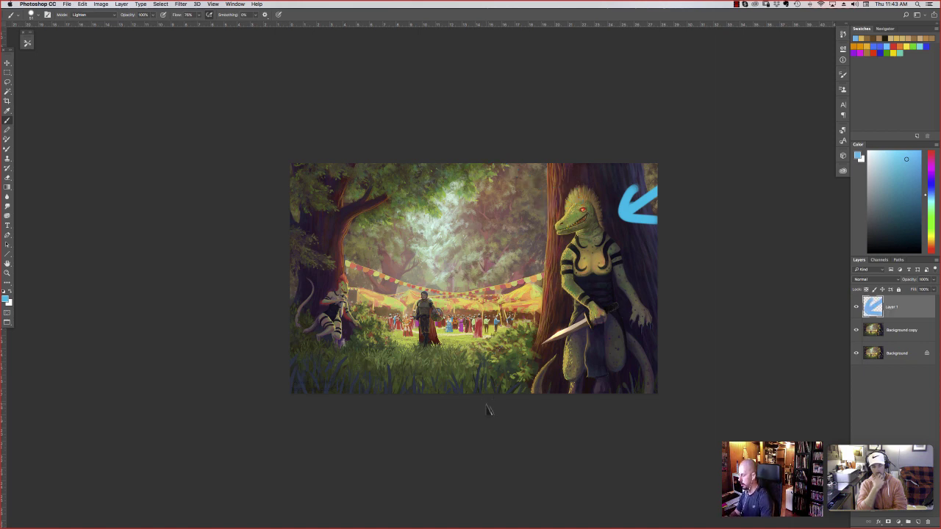
key(super+z)
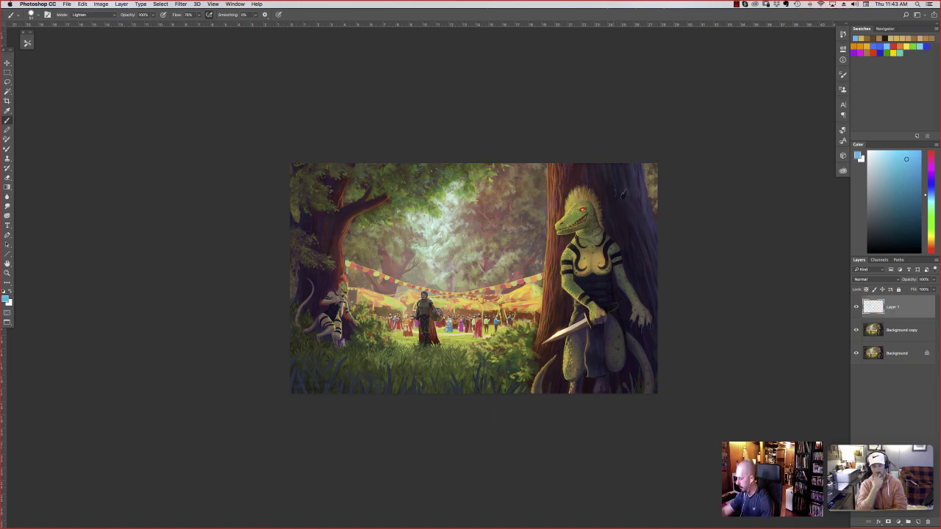
Paint sampled dark purples over the blue-lit side of the tree trunk behind the lizard warrior
key(d)
mouse_move(630, 180)
mouse_down()
mouse_move(627, 189)
mouse_move(631, 169)
mouse_move(639, 208)
mouse_up()
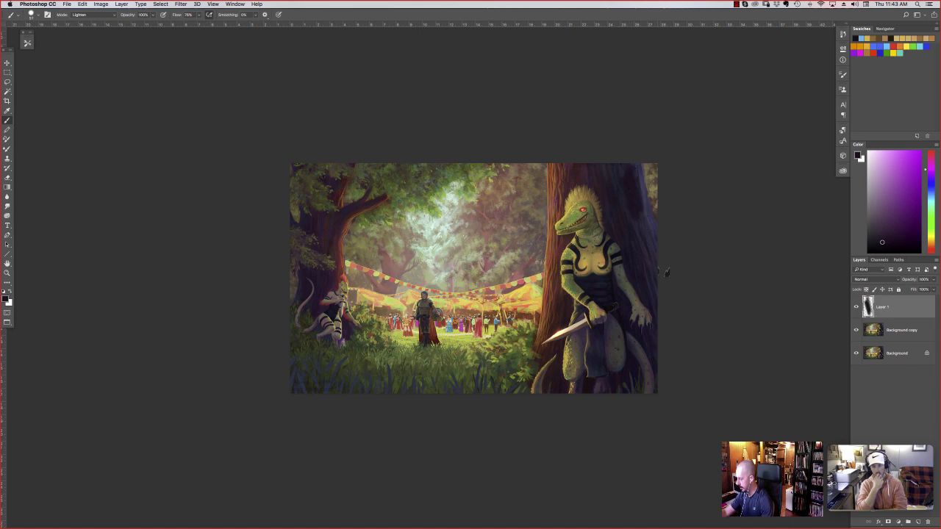
alt+click(622, 171)
drag(620, 168, 654, 248)
mouse_move(639, 193)
mouse_down()
mouse_move(656, 250)
mouse_move(642, 232)
mouse_up()
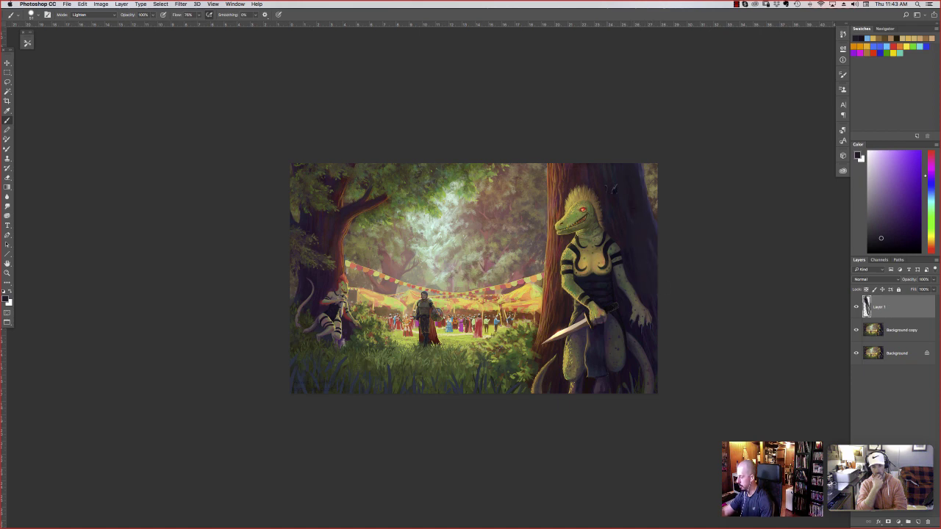
alt+click(629, 234)
mouse_move(628, 234)
mouse_down()
mouse_move(656, 275)
mouse_move(657, 304)
mouse_up()
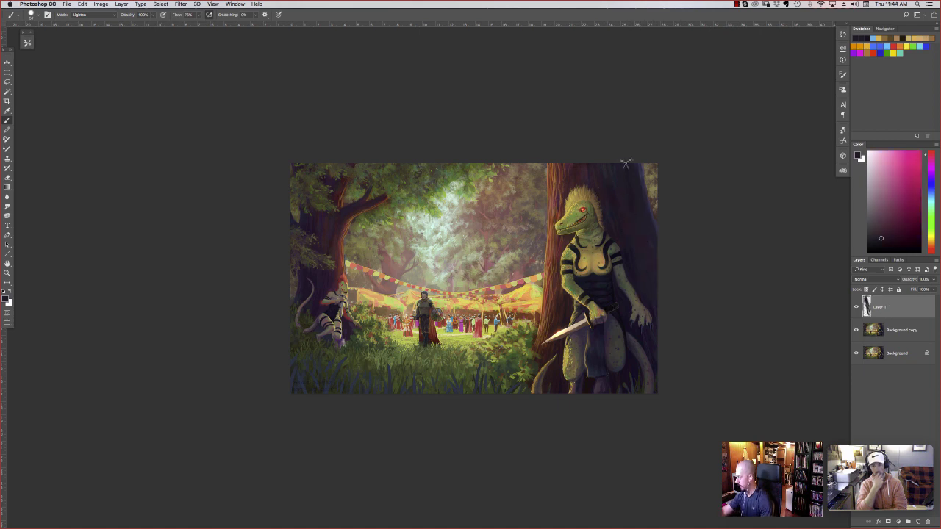
drag(619, 216, 642, 283)
drag(635, 236, 662, 285)
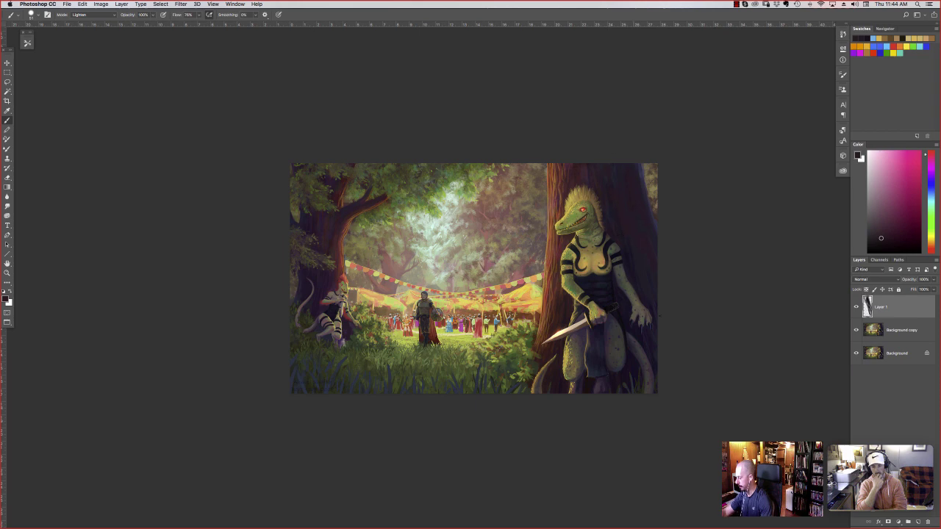
Sample dark reddish tones from the trunk, pick a muted dark purple and paint subtle bark variation beside the lizard warrior
alt+click(647, 255)
alt+click(644, 249)
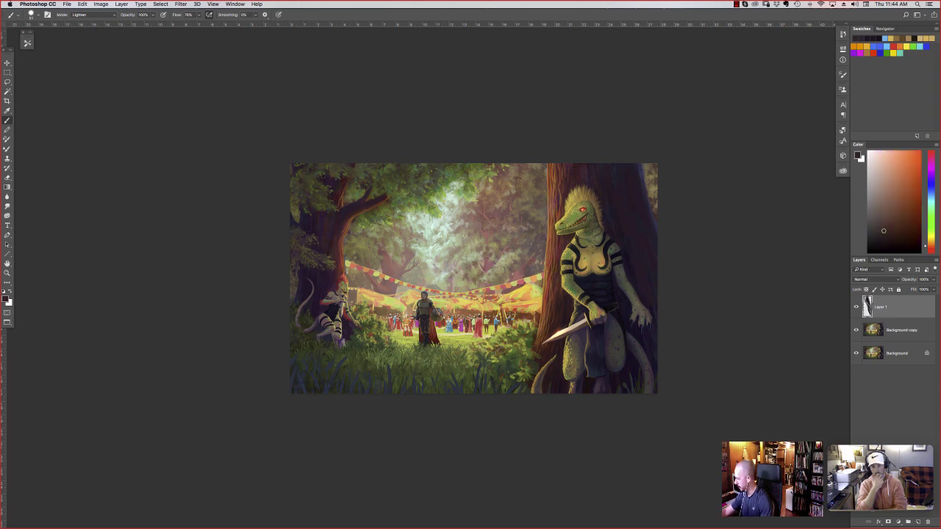
drag(643, 250, 640, 277)
alt+click(630, 225)
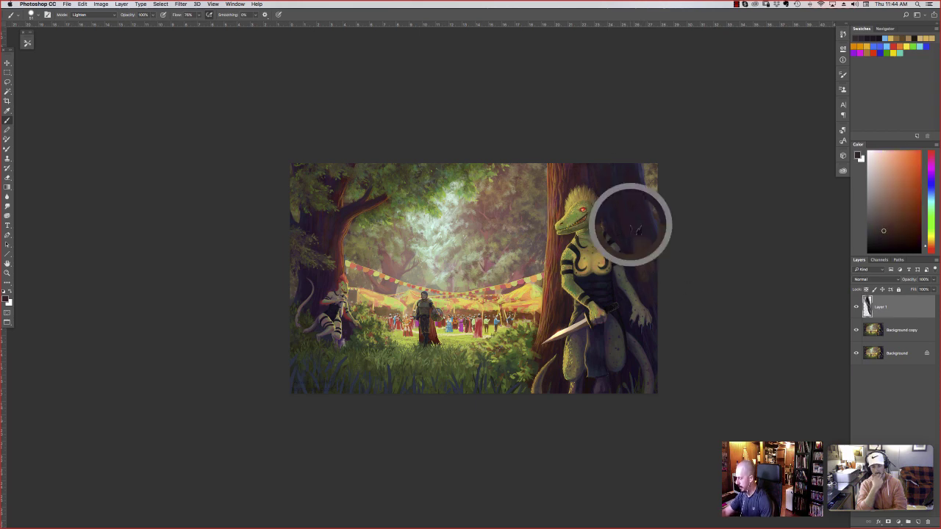
alt+click(638, 245)
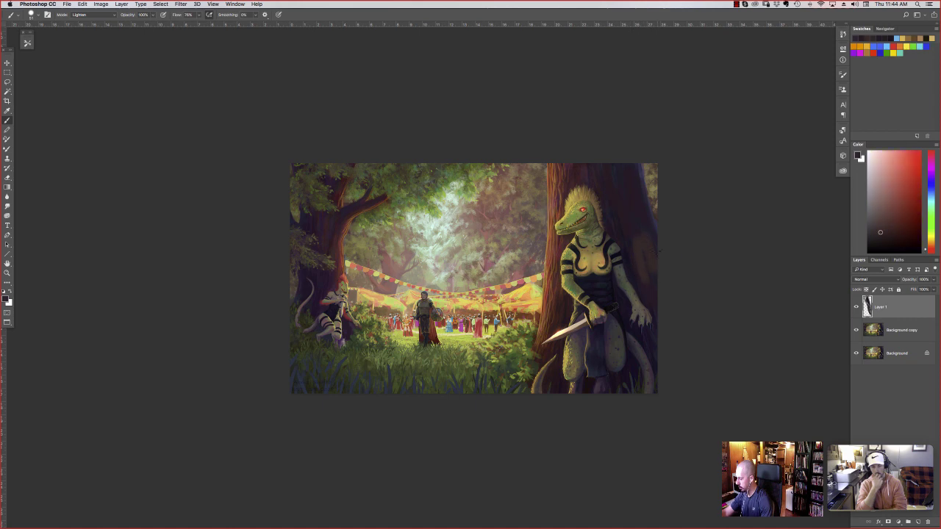
alt+click(650, 226)
alt+click(653, 230)
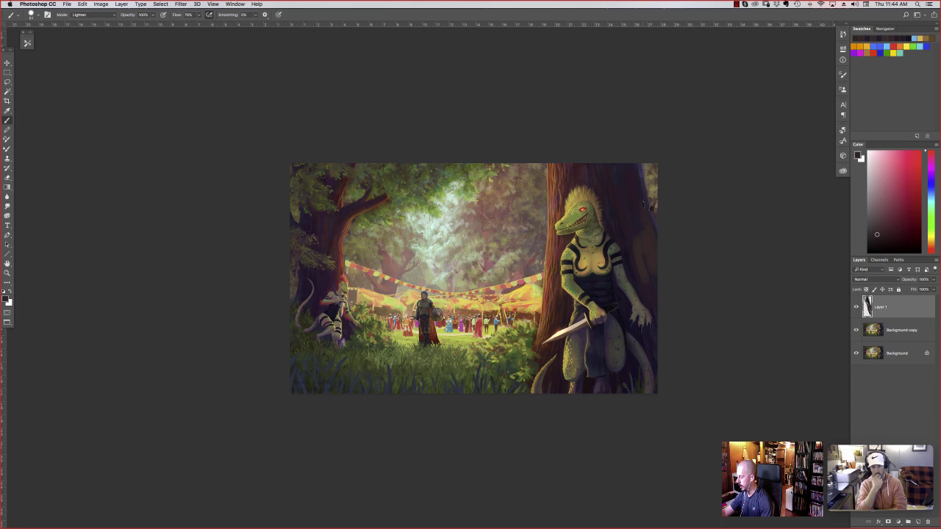
alt+click(633, 218)
click(875, 233)
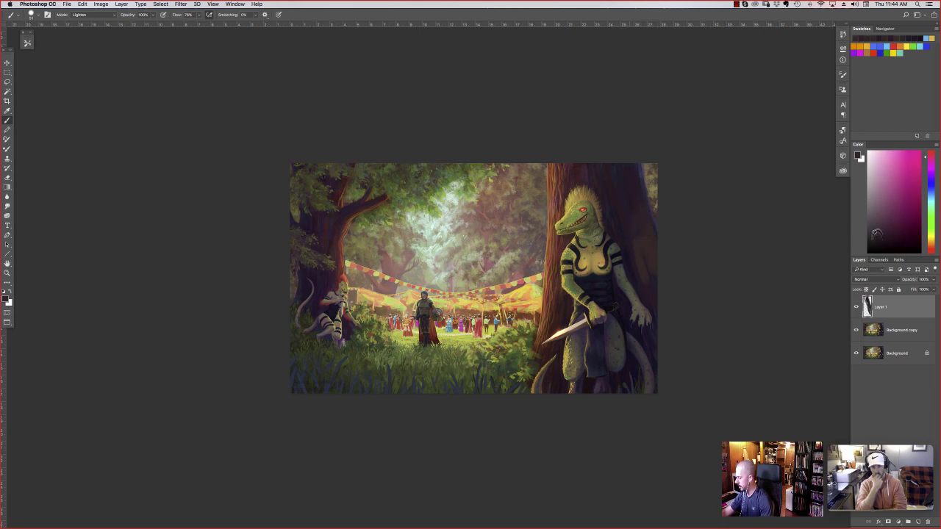
drag(629, 217, 629, 234)
drag(650, 271, 643, 296)
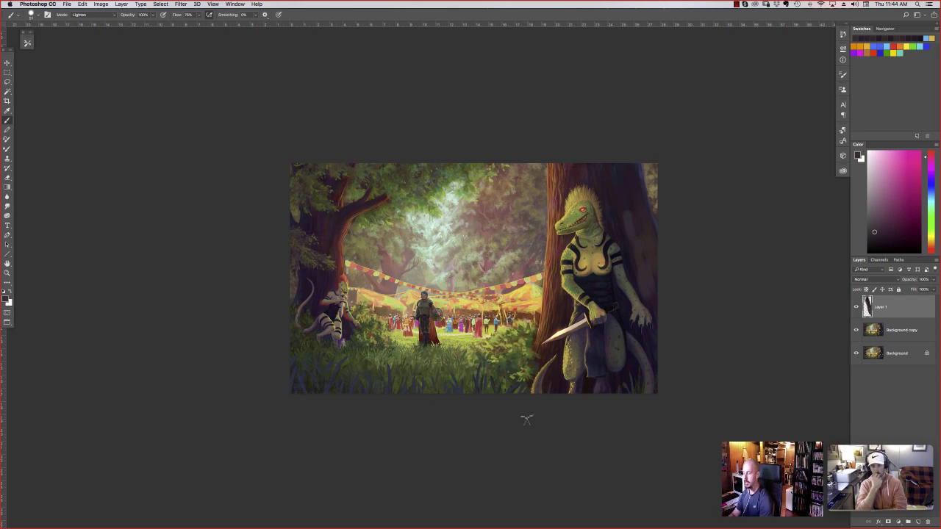
Sample a dark tone from the trunk and set the brush blending mode to Normal
alt+click(625, 199)
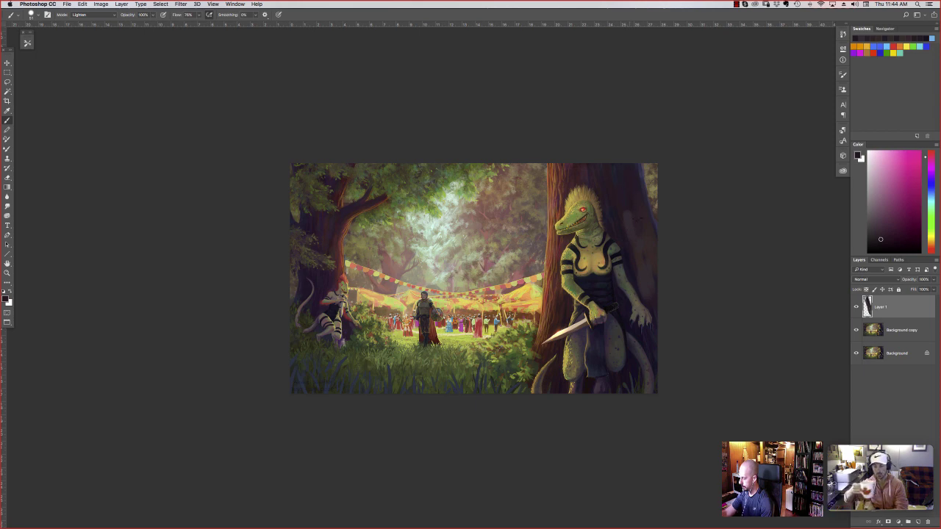
click(93, 15)
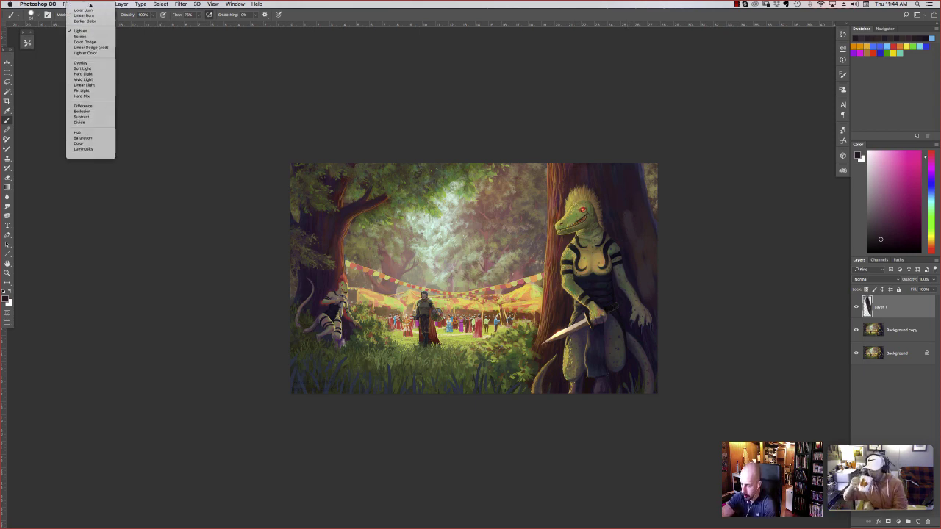
click(82, 9)
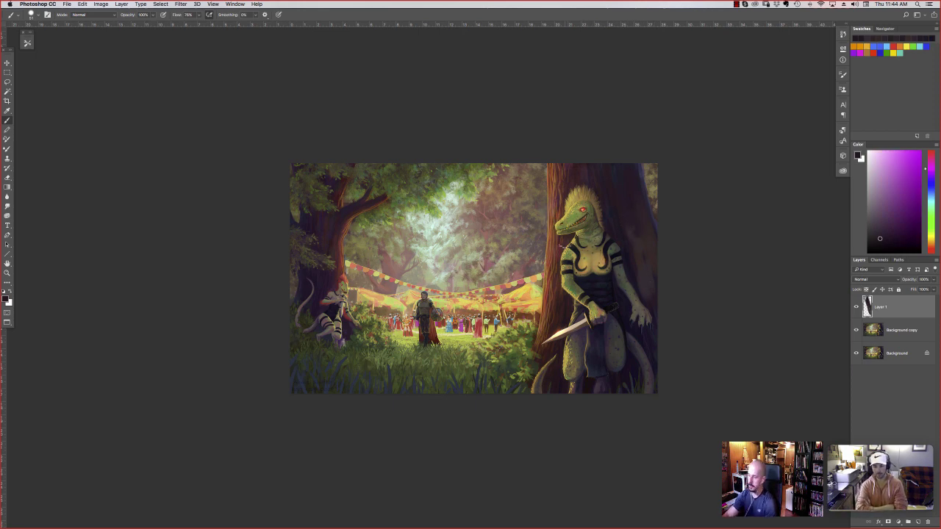
Lasso the lizard warrior's head and set the brush blending mode to Overlay
key(l)
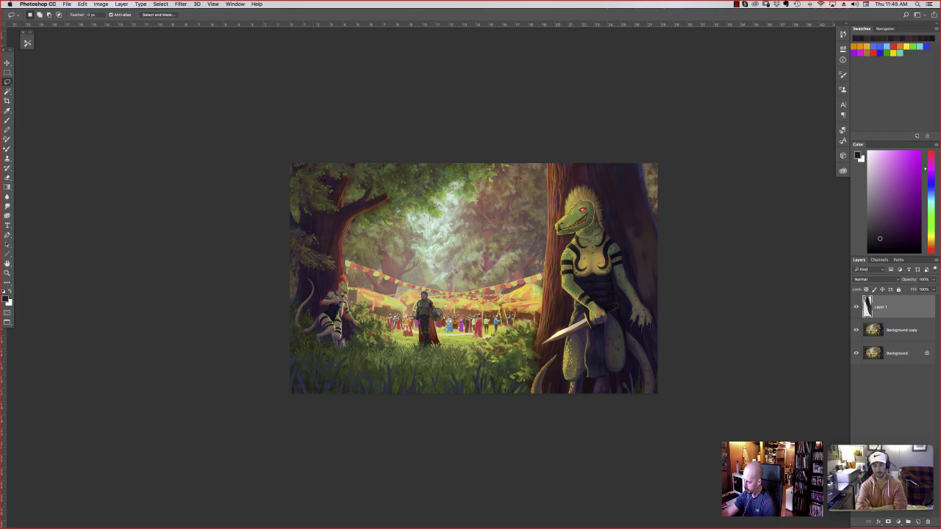
key(b)
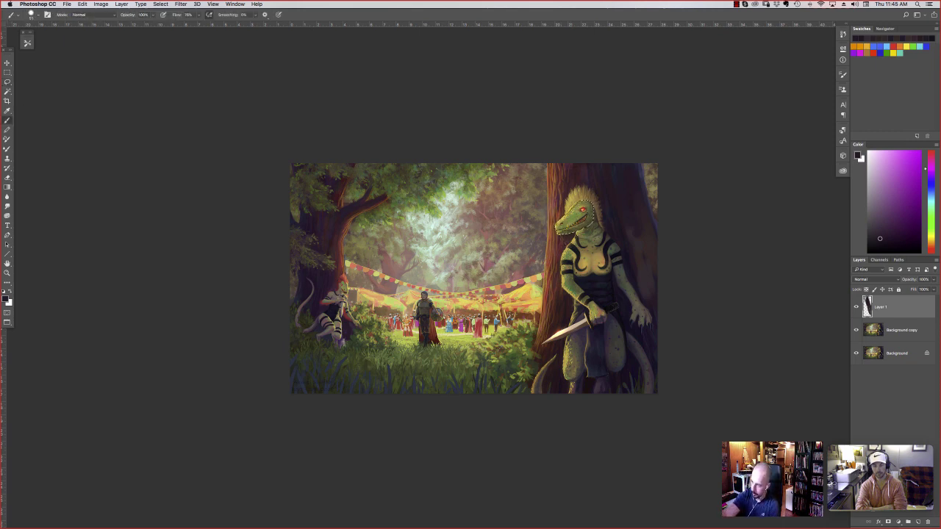
click(81, 15)
click(81, 105)
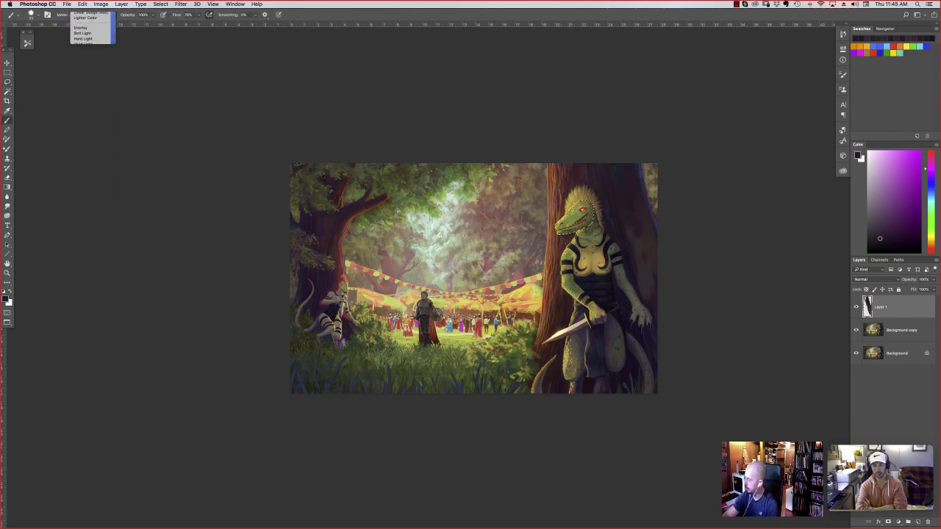
Sample a dark olive tone, choose a soft round brush and darken the lizard's selected head, undoing the last stroke
alt+click(558, 221)
alt+click(577, 225)
alt+click(577, 224)
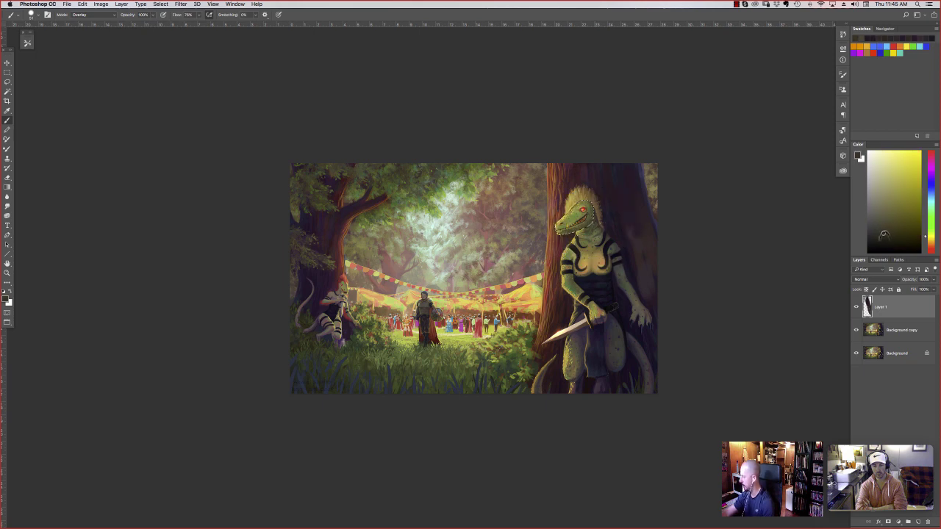
alt+click(577, 224)
right_click(559, 229)
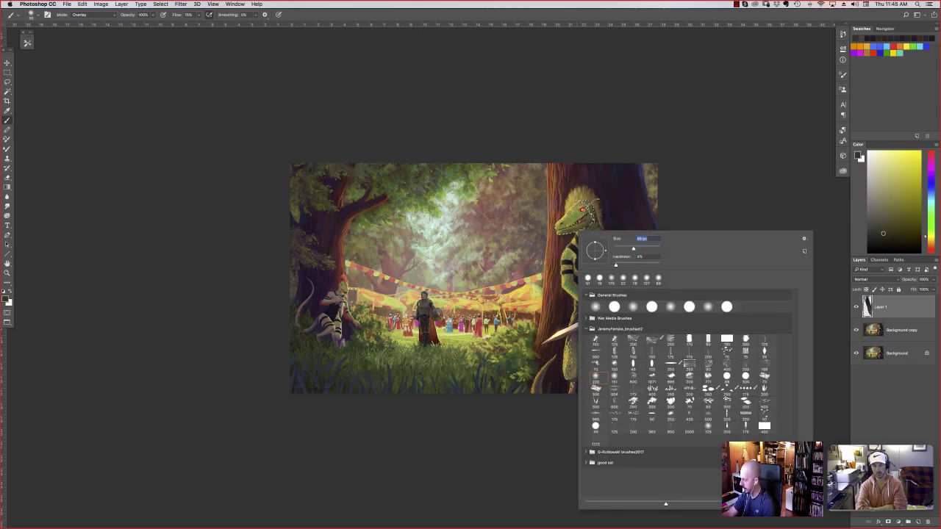
key(Return)
drag(586, 211, 560, 222)
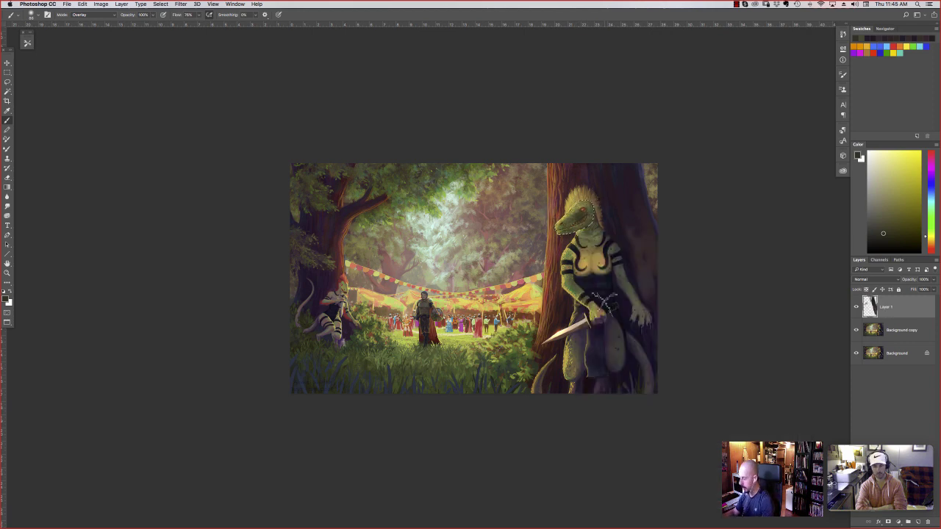
scroll(602, 302, down, 1)
key(super+z)
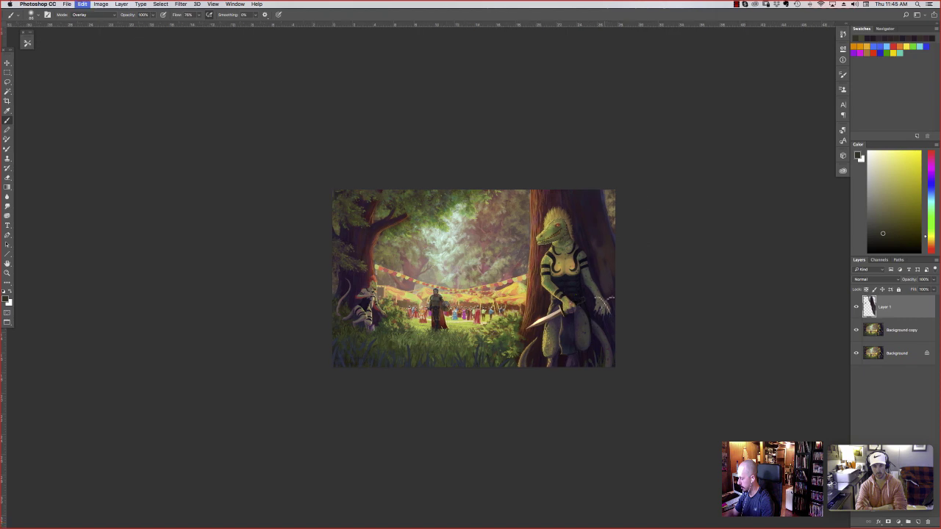
On the Background copy layer, pick a dark green, shade the lizard warrior's selected head in Overlay mode and deselect it
click(907, 335)
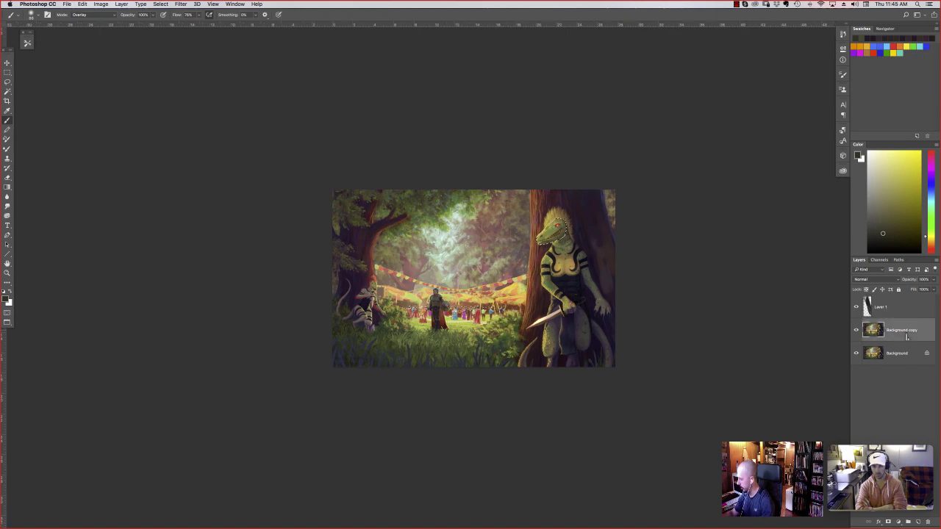
key(super+plus)
key(super+plus)
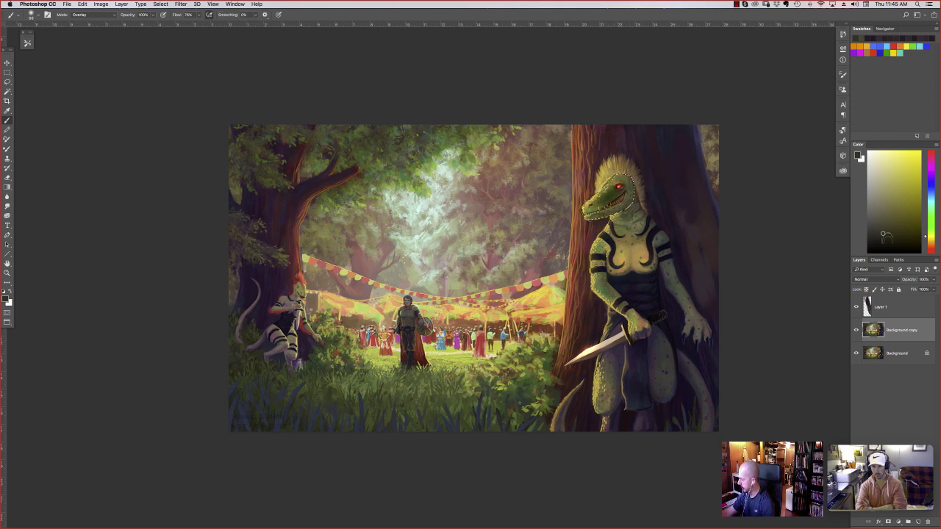
click(889, 230)
click(930, 227)
key(super+z)
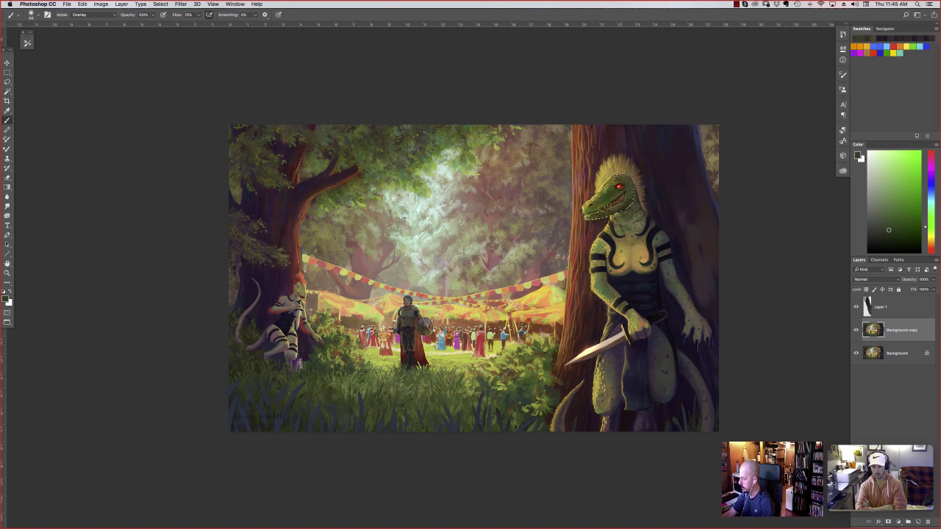
key(super+d)
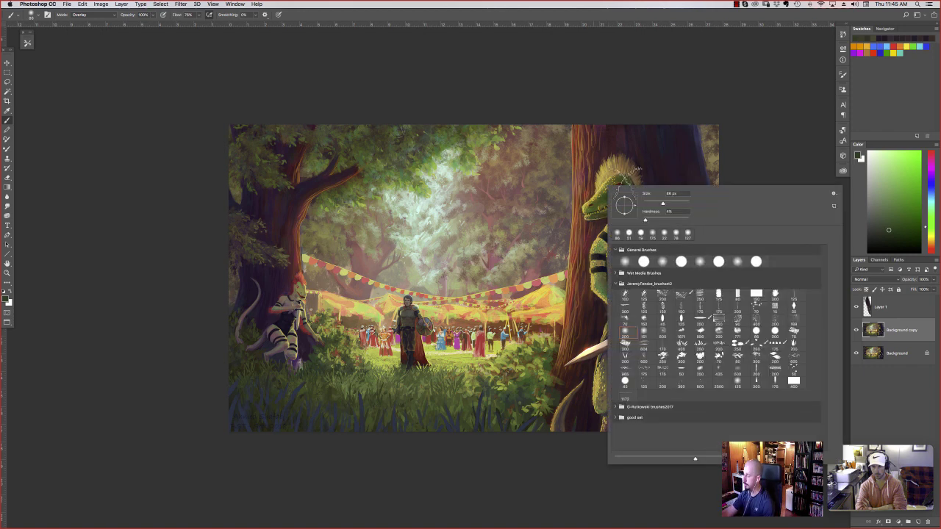
right_click(609, 189)
key(Escape)
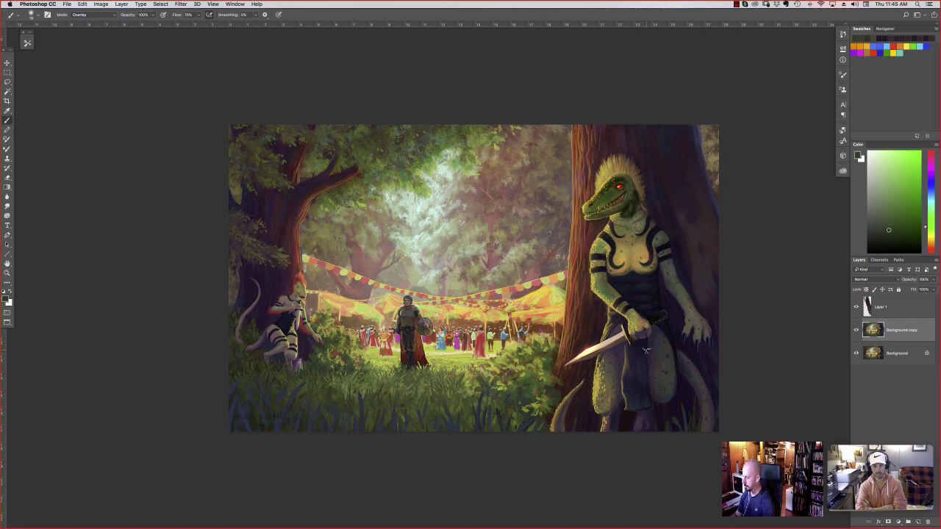
key(super+minus)
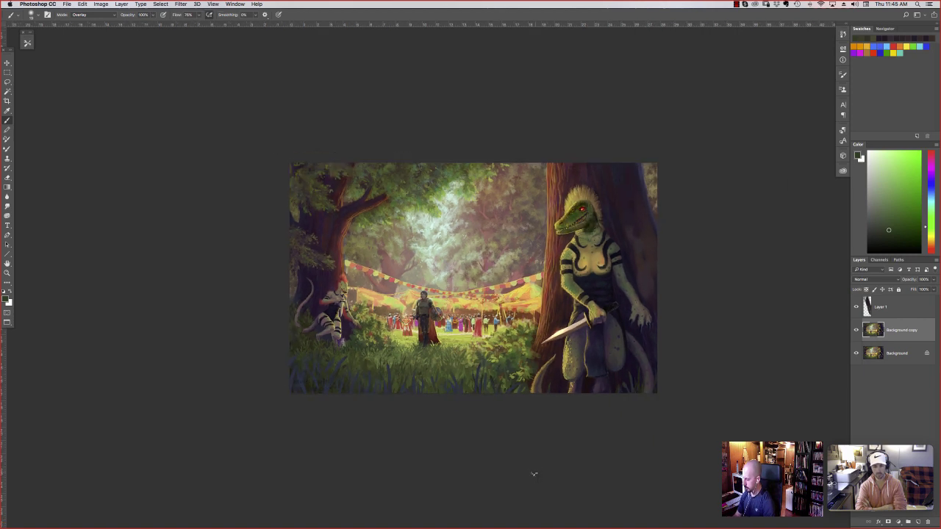
Lasso the distant forest between the two large trees and darken it with Levels, lowering the RGB output white to about 195
click(8, 83)
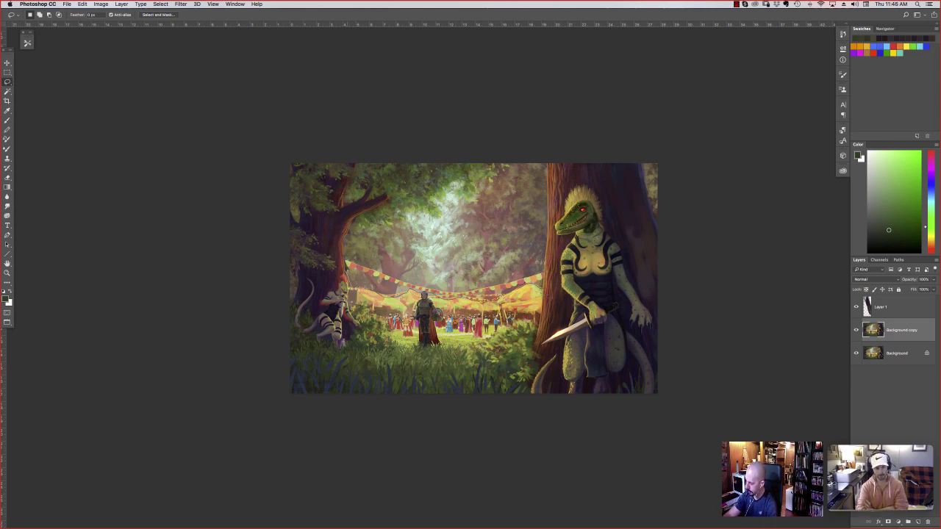
mouse_move(346, 271)
mouse_down()
mouse_move(371, 207)
mouse_move(387, 218)
mouse_move(435, 215)
mouse_move(444, 190)
mouse_move(481, 199)
mouse_move(500, 165)
mouse_move(549, 163)
mouse_move(550, 276)
mouse_up()
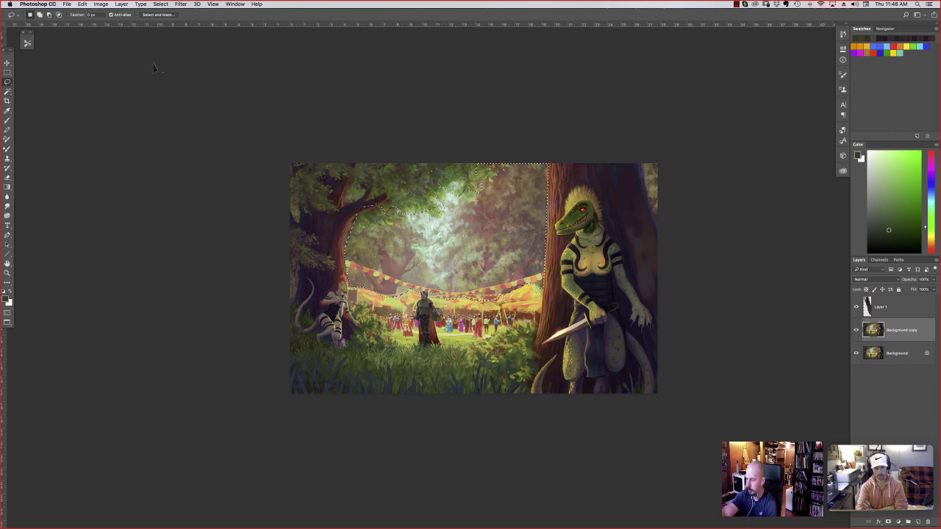
click(101, 3)
mouse_move(118, 24)
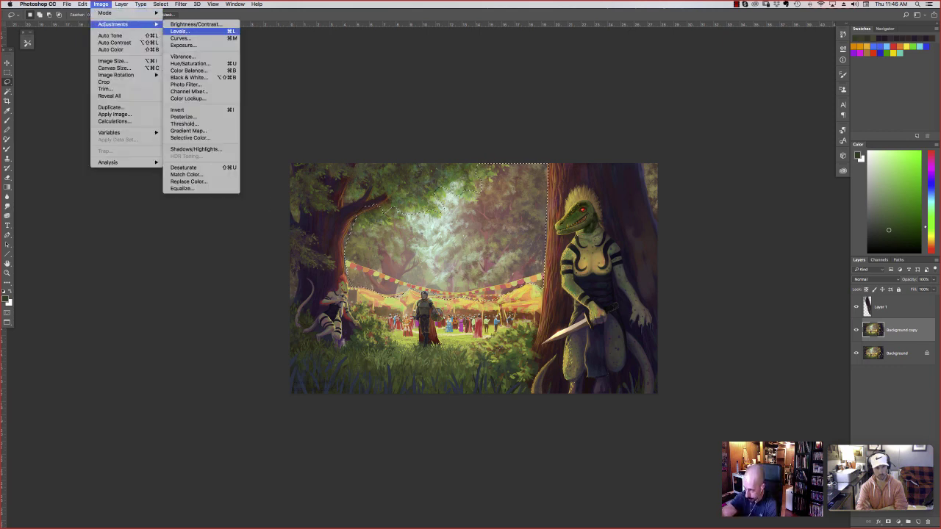
click(179, 31)
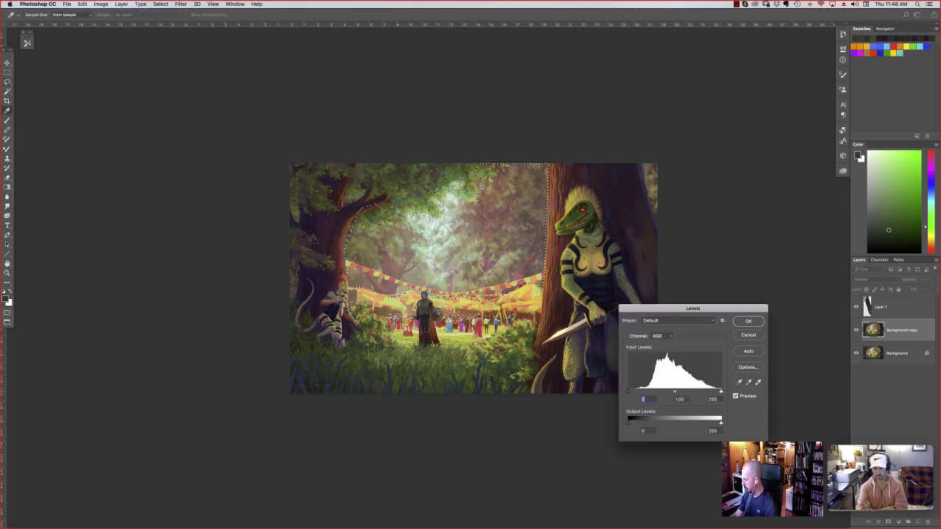
drag(721, 423, 695, 423)
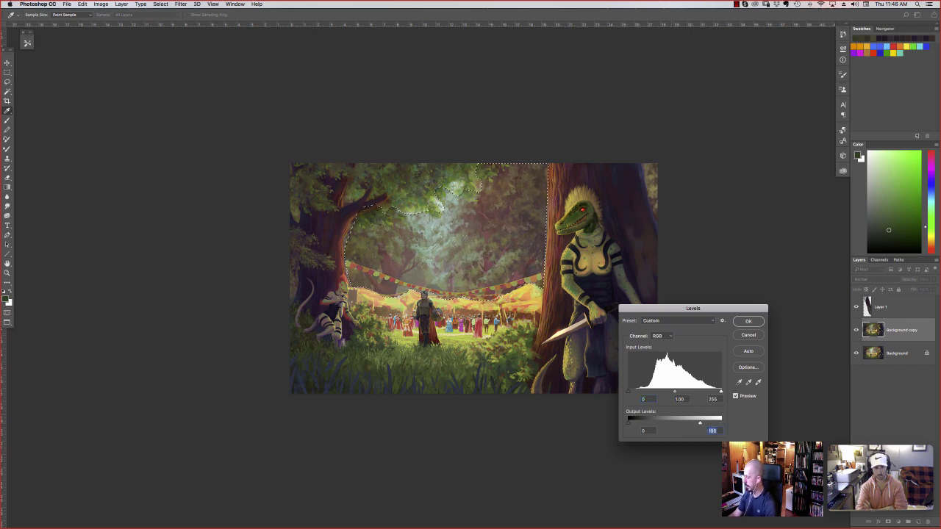
Raise the Blue channel's output black to about 41 in Levels, apply the adjustment and deselect the distant forest
click(660, 336)
click(659, 354)
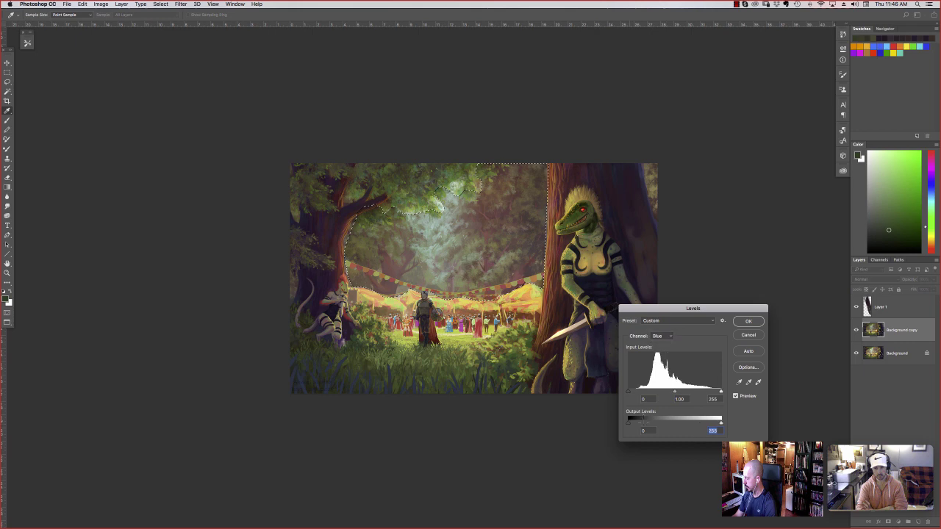
drag(630, 423, 644, 423)
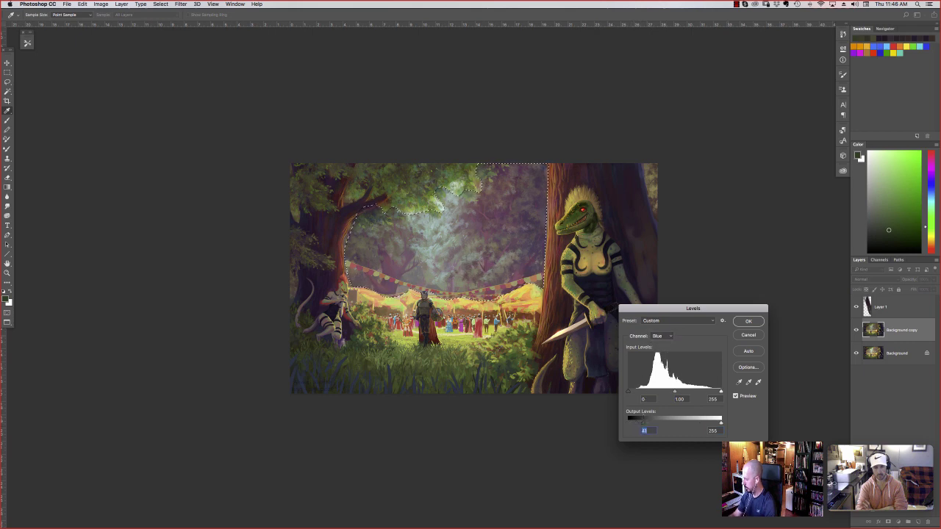
click(747, 324)
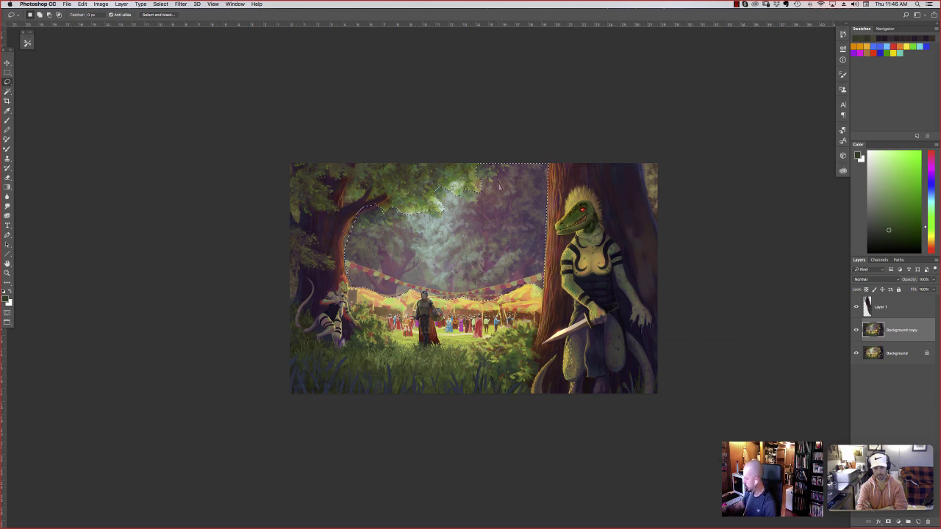
key(super+d)
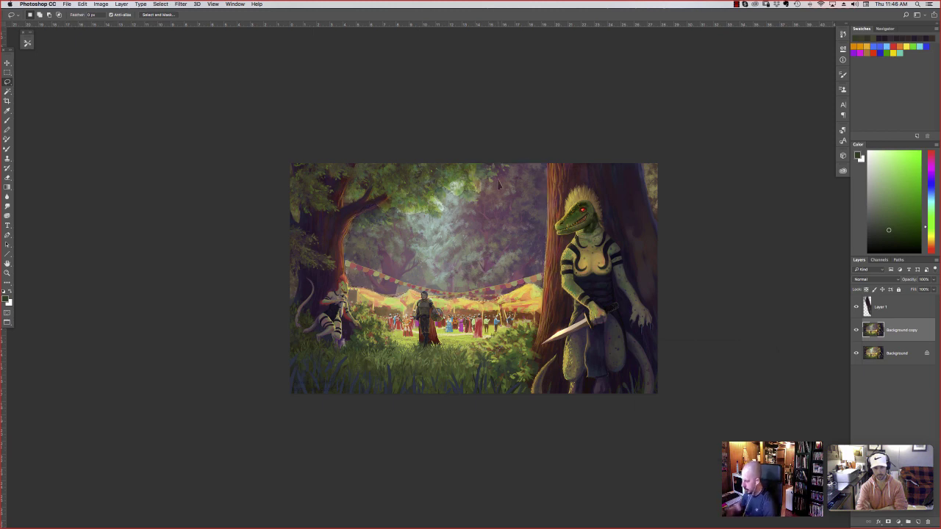
Lasso the festival clearing with the tents, crowd and armored figure, and copy and paste it onto a new layer
key(b)
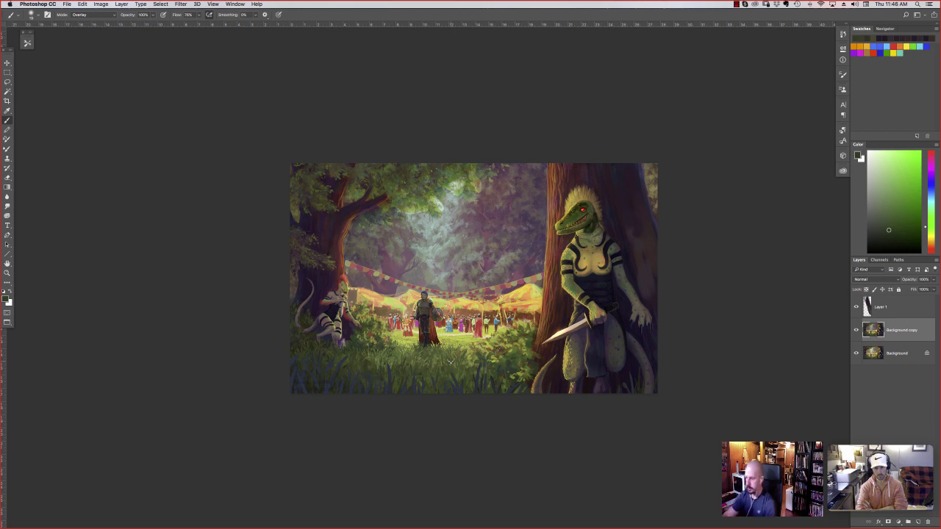
key(l)
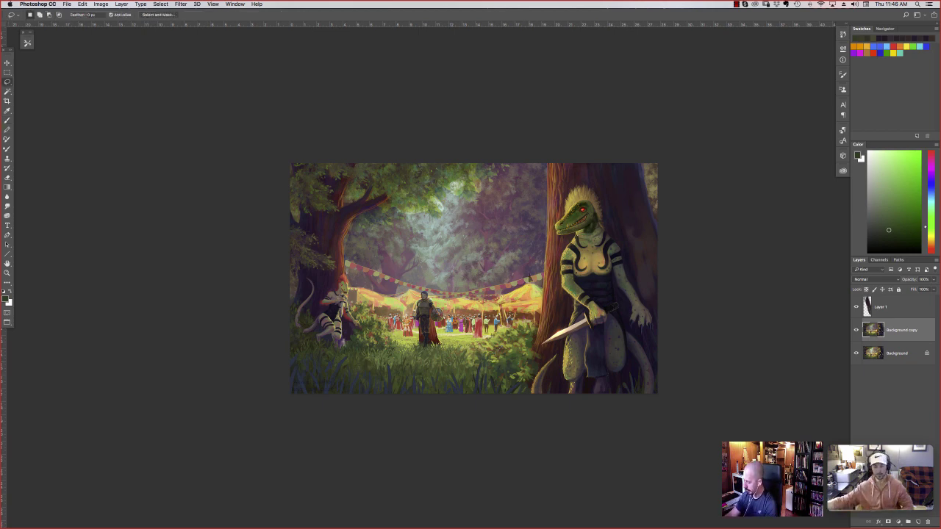
mouse_move(454, 353)
mouse_down()
mouse_move(369, 343)
mouse_move(344, 247)
mouse_move(411, 234)
mouse_move(527, 238)
mouse_move(523, 295)
mouse_up()
click(83, 4)
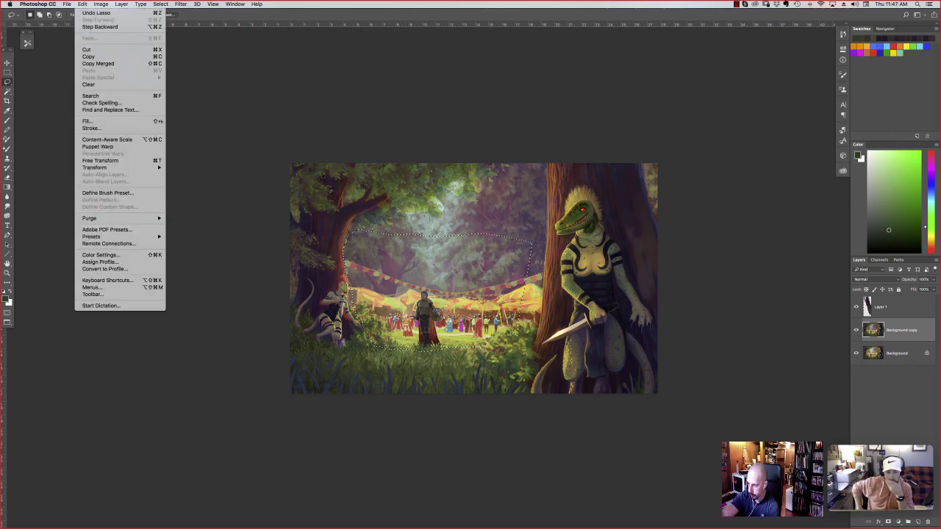
click(88, 57)
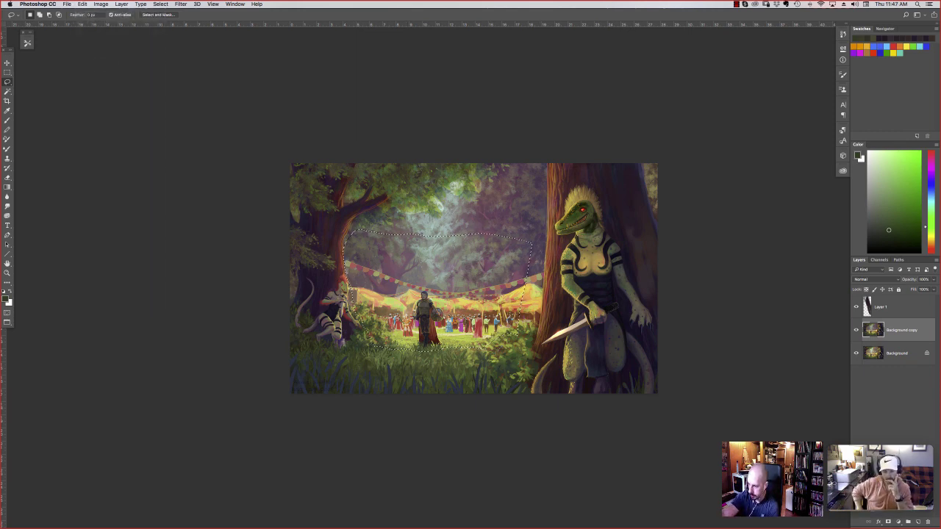
click(82, 4)
click(89, 70)
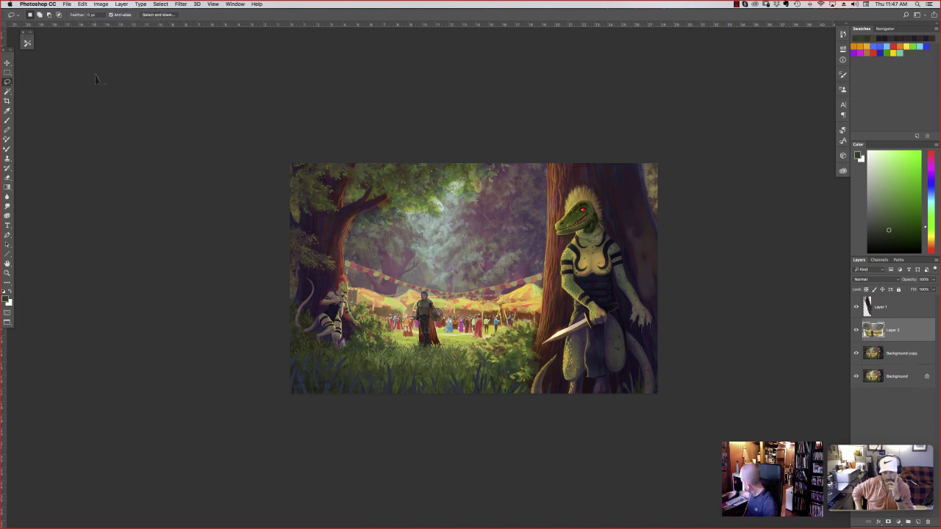
Scale the pasted festival clearing up to about 149% with Free Transform and apply the transformation
key(super+t)
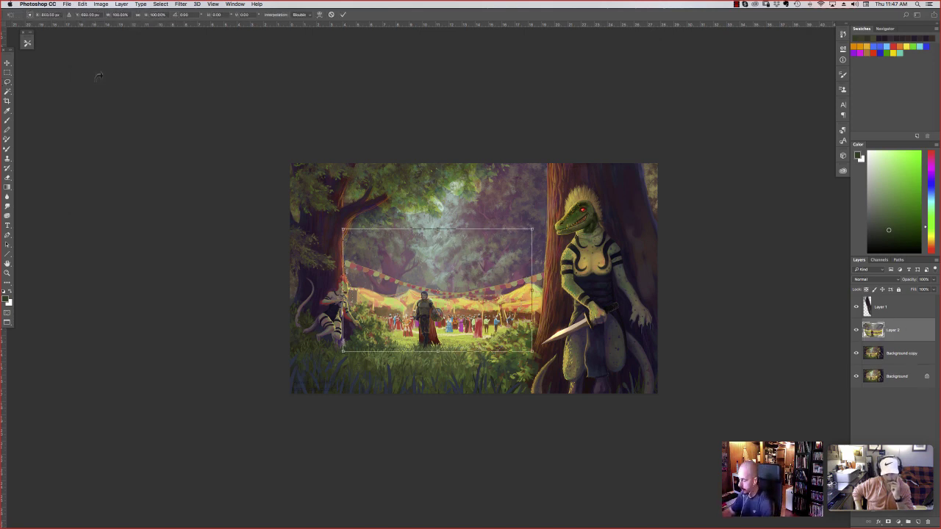
drag(533, 229, 623, 148)
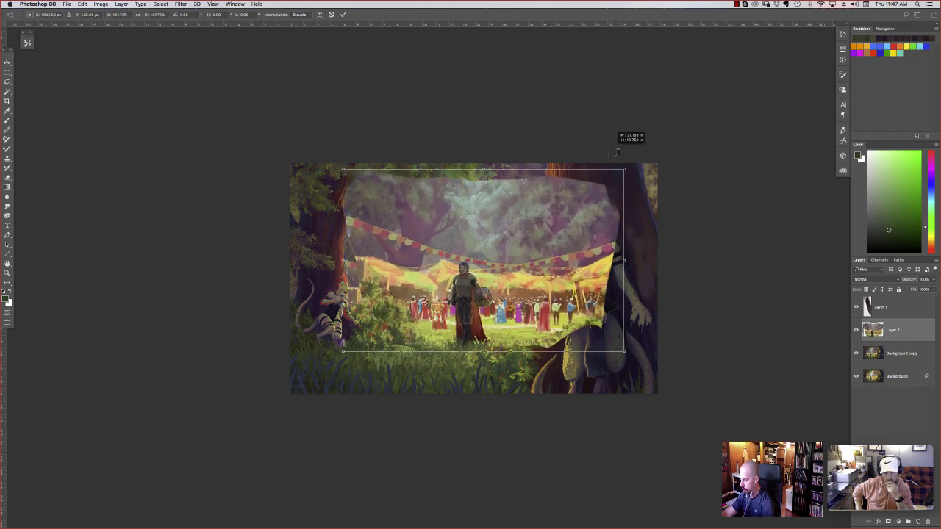
key(v)
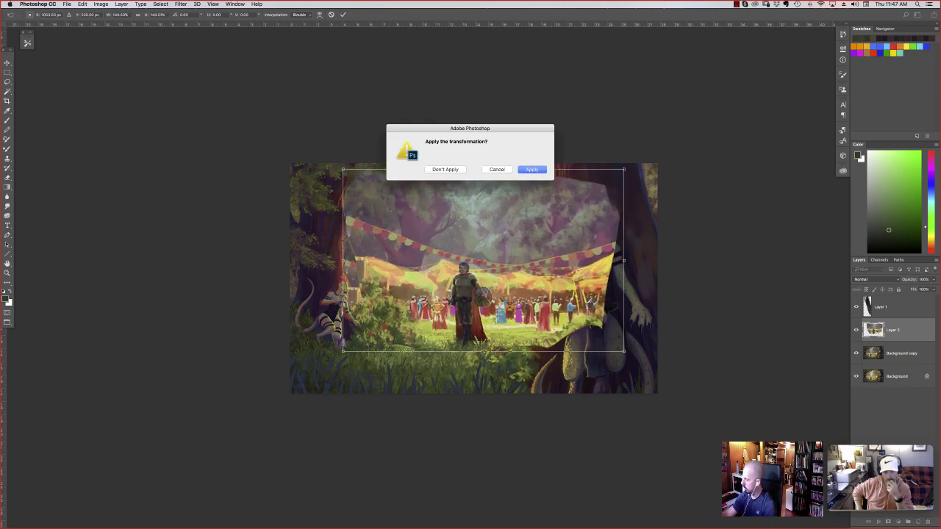
click(532, 169)
Erase the parts of the enlarged clearing that cover the lizard warrior and the tree trunk behind it
key(e)
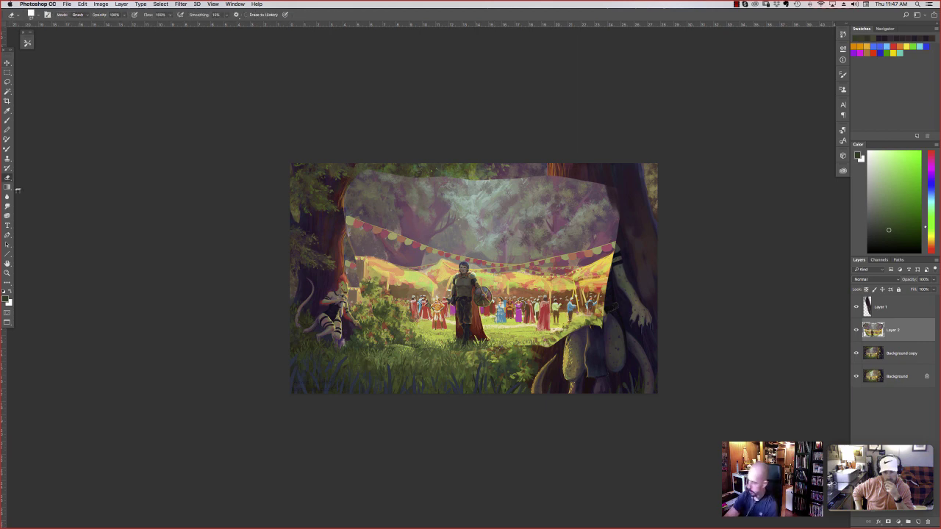
mouse_move(577, 180)
mouse_down()
mouse_move(550, 221)
mouse_move(545, 346)
mouse_up()
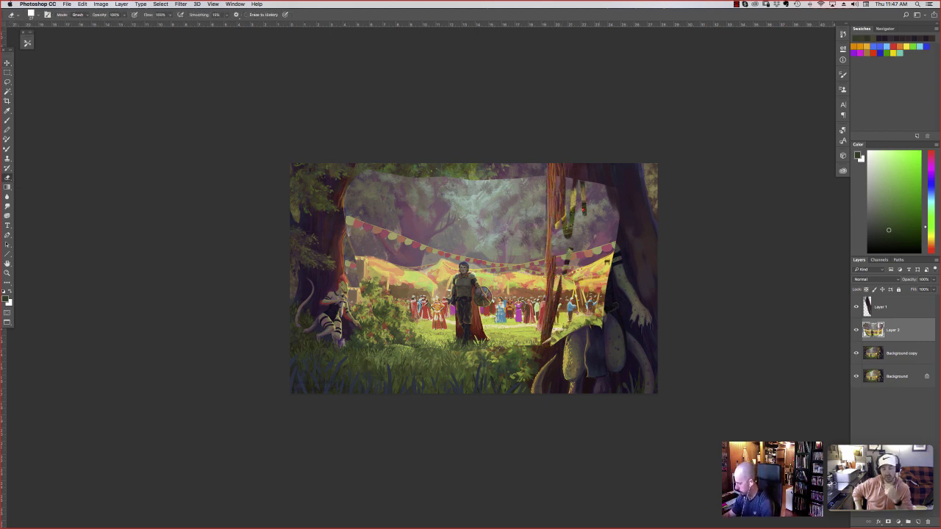
right_click(605, 259)
mouse_move(568, 219)
mouse_down()
mouse_move(562, 178)
mouse_move(571, 299)
mouse_move(576, 165)
mouse_move(597, 305)
mouse_move(607, 189)
mouse_move(620, 262)
mouse_move(588, 233)
mouse_move(581, 328)
mouse_move(601, 270)
mouse_move(606, 357)
mouse_move(605, 243)
mouse_move(561, 394)
mouse_move(560, 245)
mouse_move(561, 397)
mouse_move(553, 323)
mouse_move(565, 166)
mouse_move(554, 318)
mouse_move(560, 252)
mouse_move(542, 362)
mouse_move(533, 356)
mouse_move(535, 446)
mouse_up()
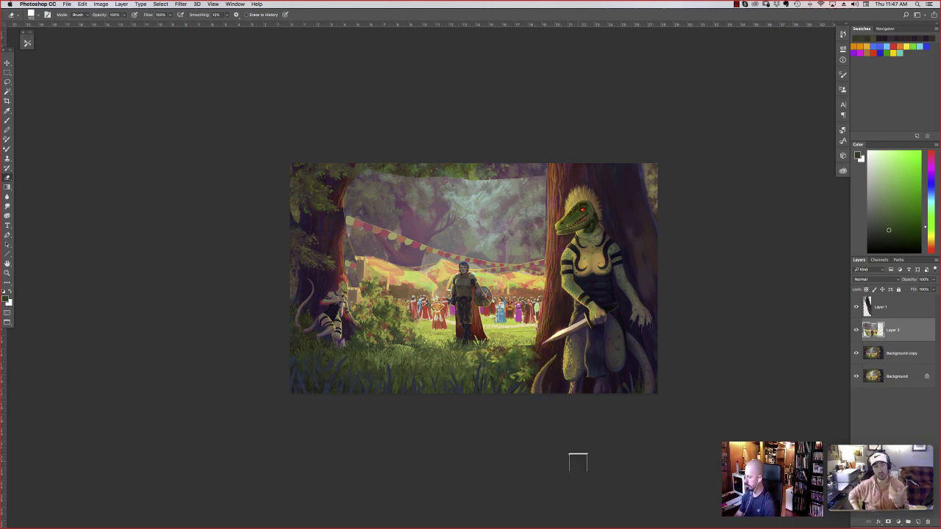
Choose a large soft round eraser and blend the upper edge of the enlarged clearing into the surrounding foliage
right_click(520, 250)
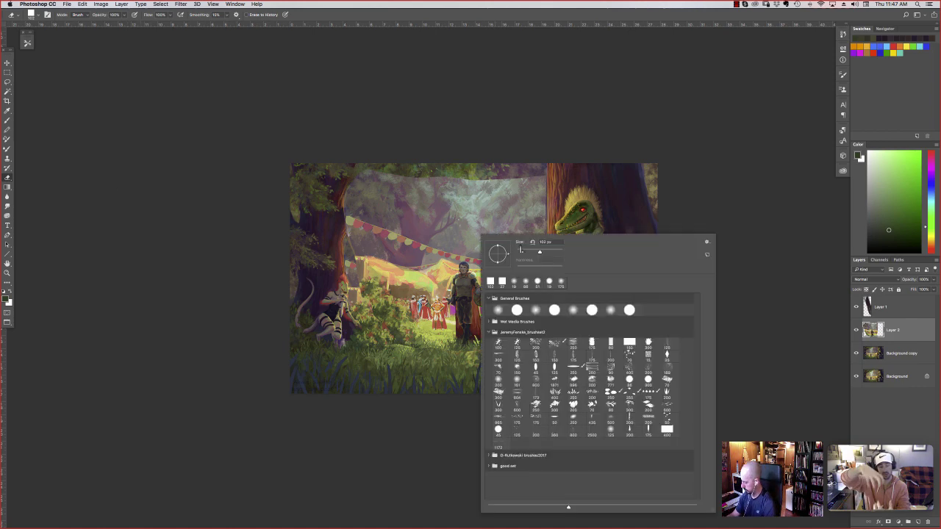
click(574, 311)
click(542, 176)
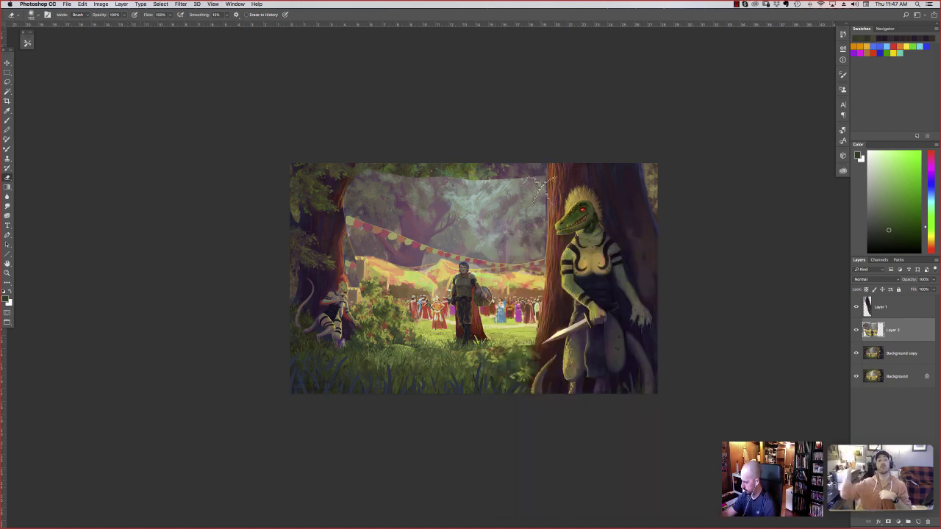
right_click(505, 251)
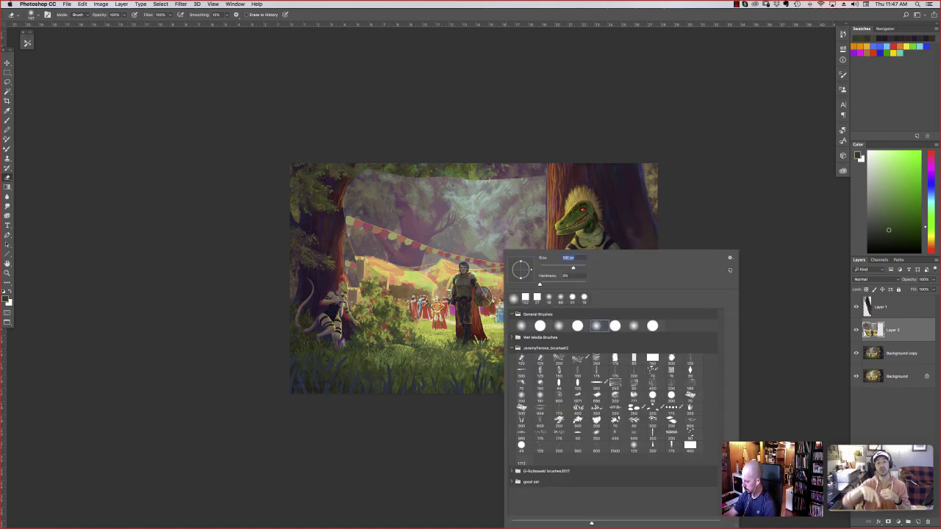
click(538, 189)
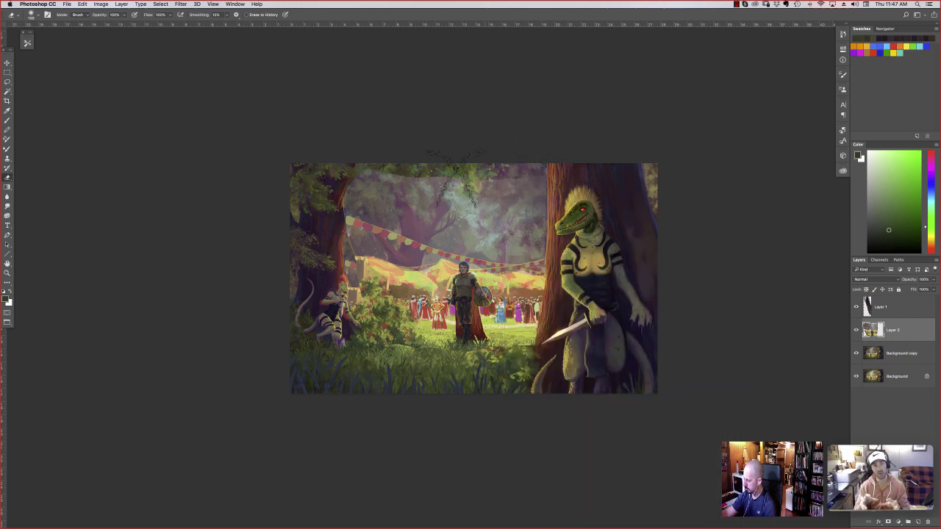
drag(455, 184, 356, 189)
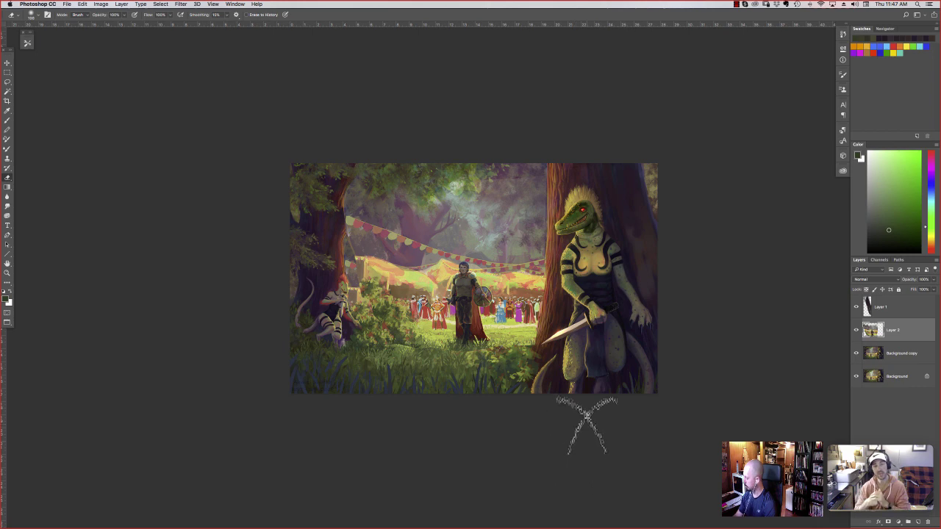
Lasso the armored figure in the clearing, and copy and paste it as a separate layer
key(l)
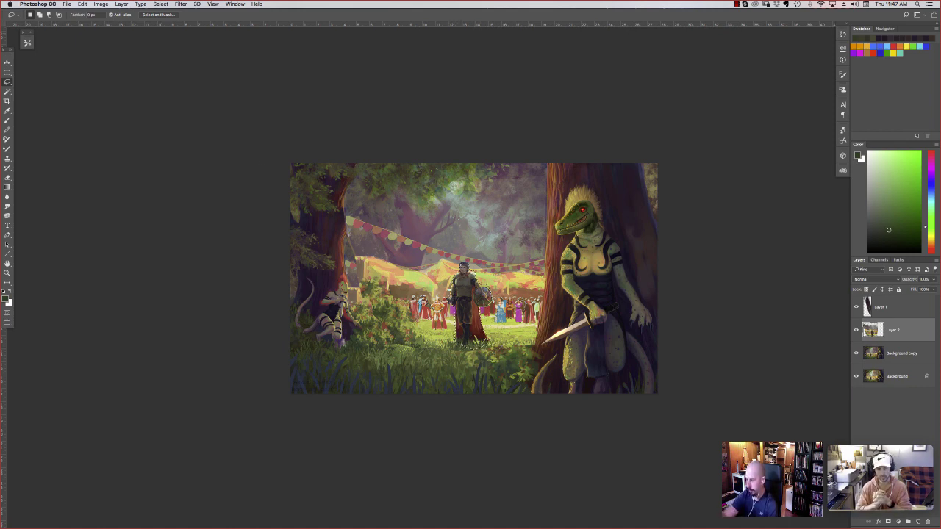
click(83, 3)
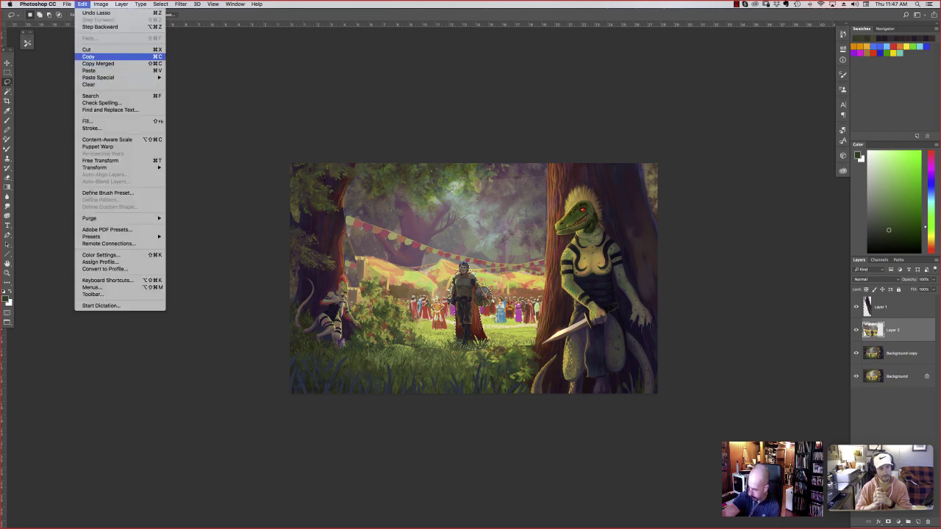
click(89, 57)
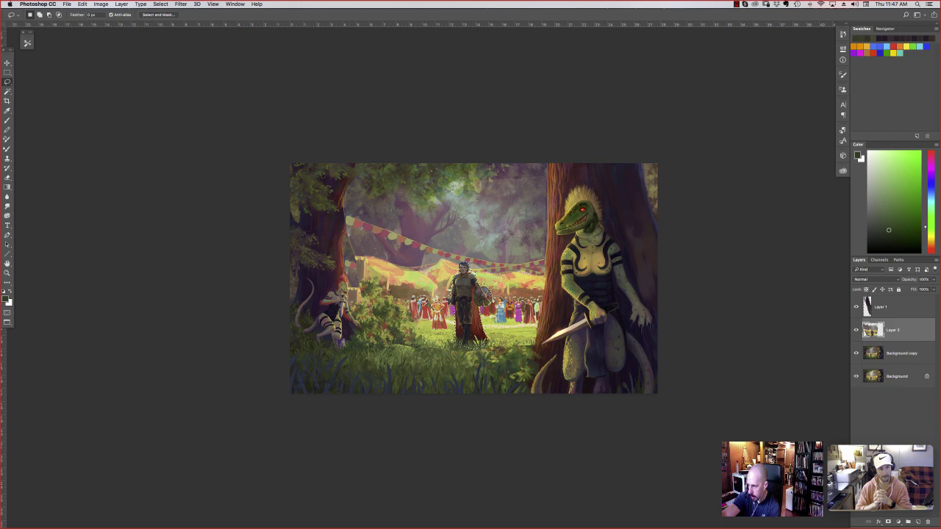
click(83, 4)
click(88, 70)
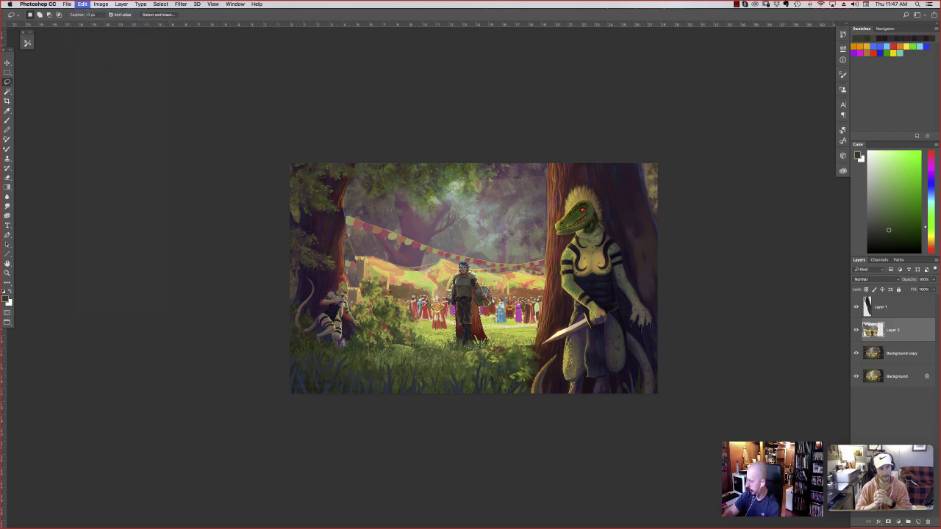
Enlarge the copied armored figure with Free Transform and reposition it so its feet stand in the clearing's grass
key(super+t)
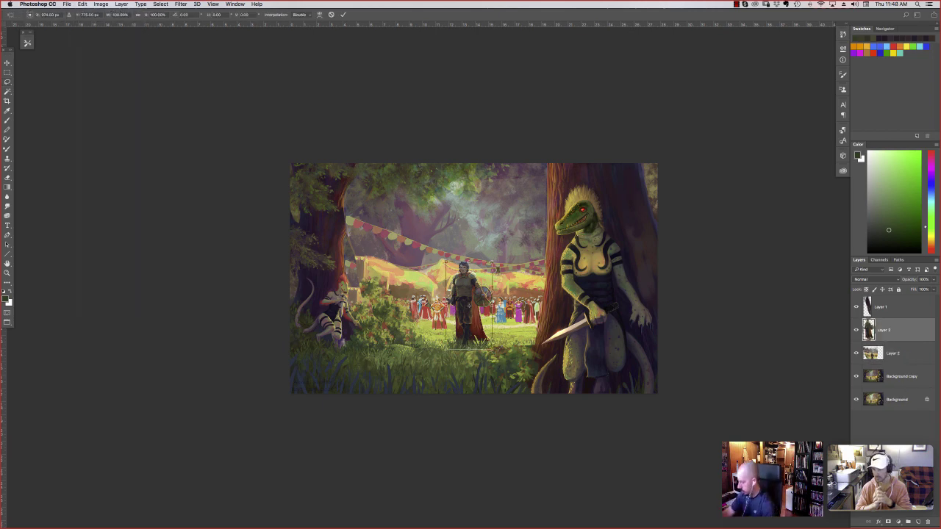
drag(492, 261, 505, 237)
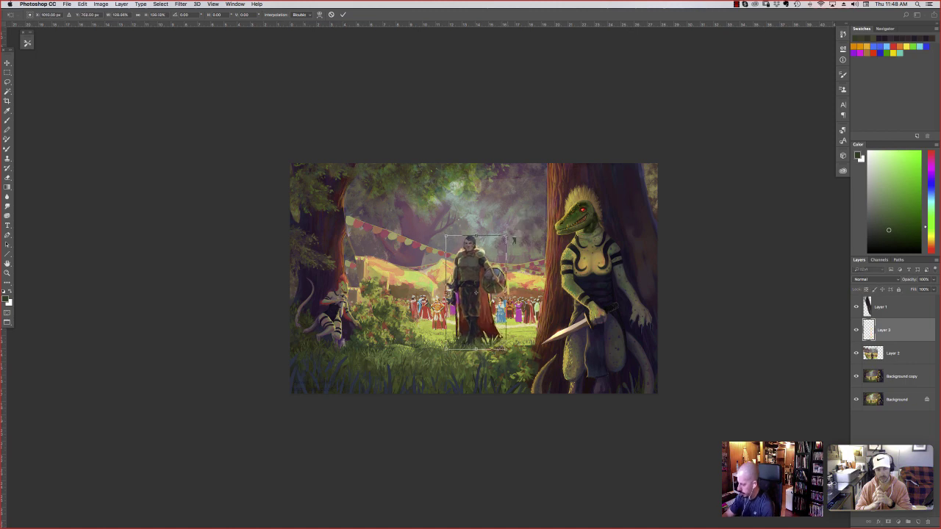
click(7, 63)
key(Return)
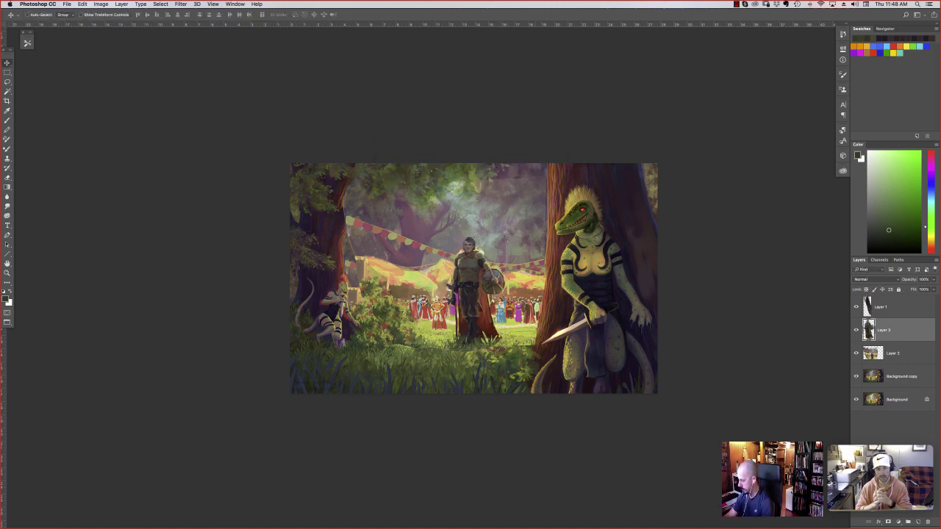
drag(476, 305, 469, 310)
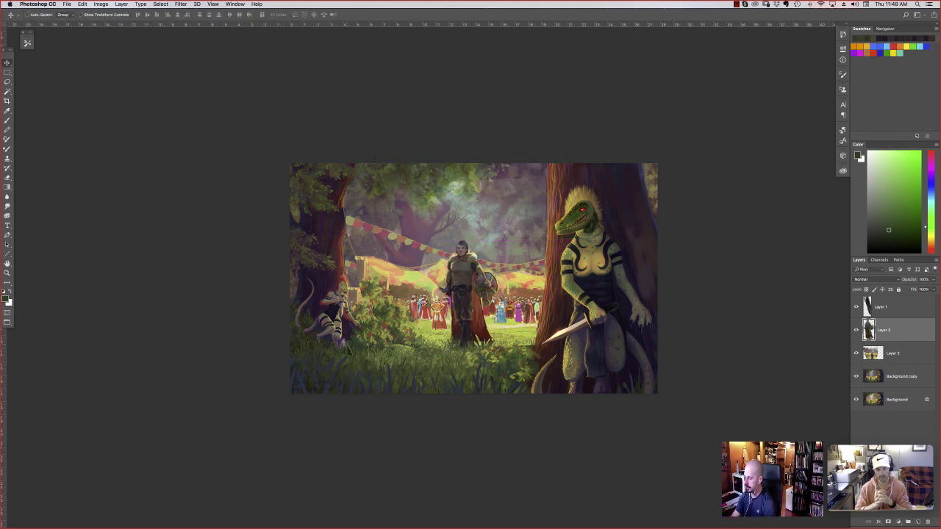
Lasso the far tree and crouching lizard on the Background copy layer, scale them up with Free Transform and reposition them
click(7, 84)
click(889, 382)
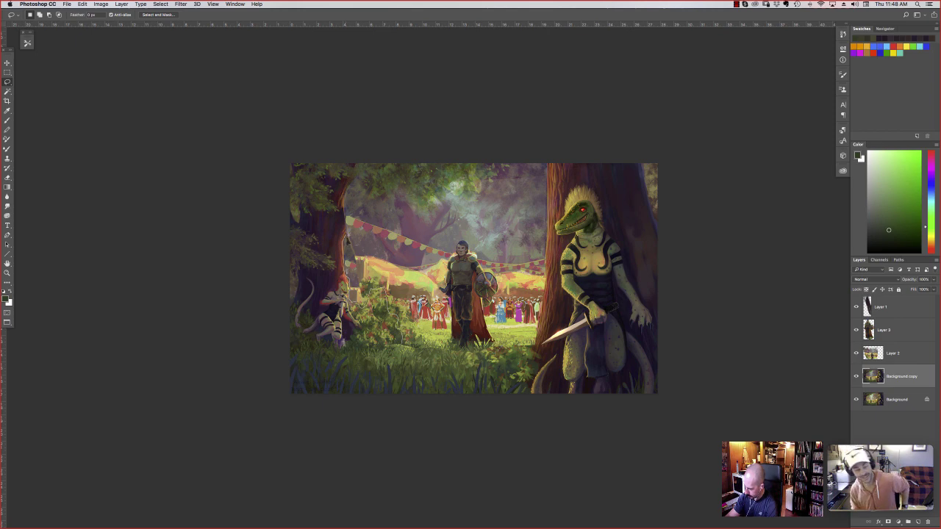
mouse_move(348, 226)
mouse_down()
mouse_move(367, 213)
mouse_move(278, 178)
mouse_move(264, 292)
mouse_move(345, 345)
mouse_up()
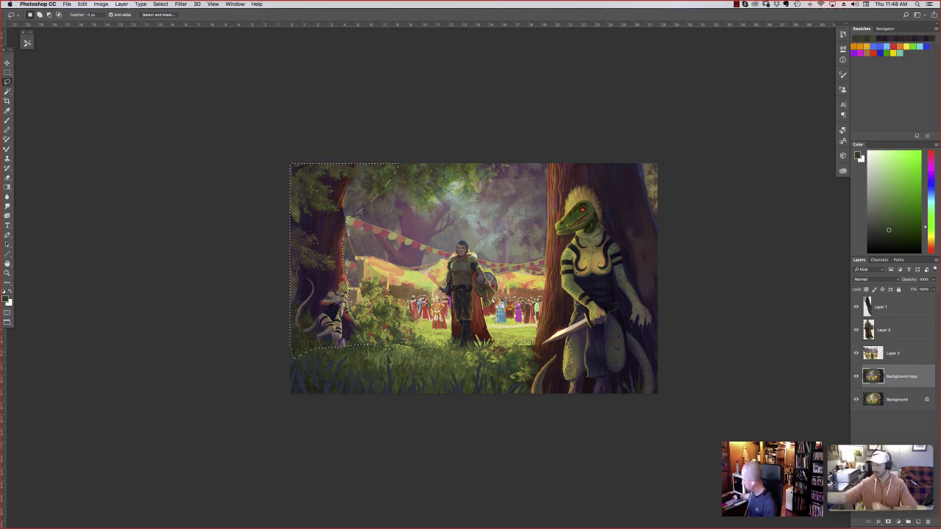
key(ctrl+t)
drag(290, 163, 235, 110)
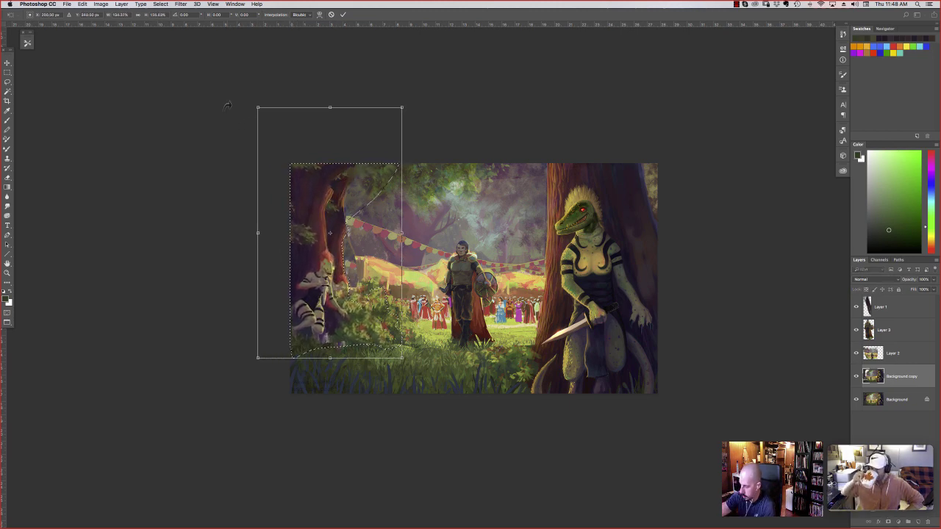
key(v)
key(Return)
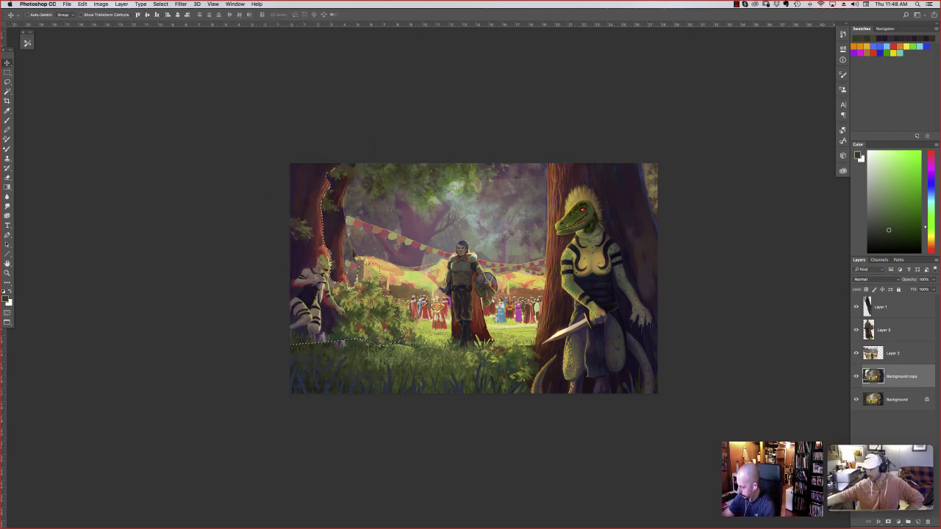
drag(331, 252, 349, 259)
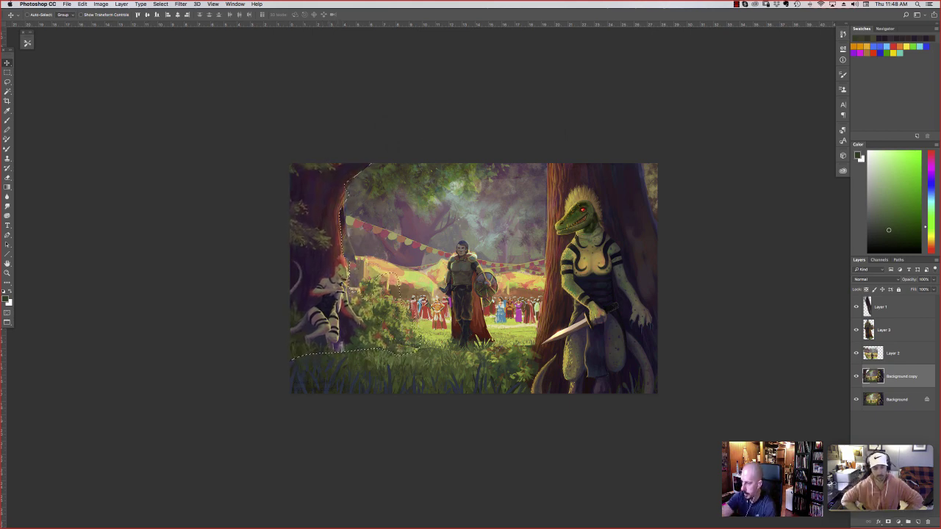
Darken the selected tree and crouching lizard with Levels, lowering the output white level to about 189, and deselect
click(101, 4)
mouse_move(113, 24)
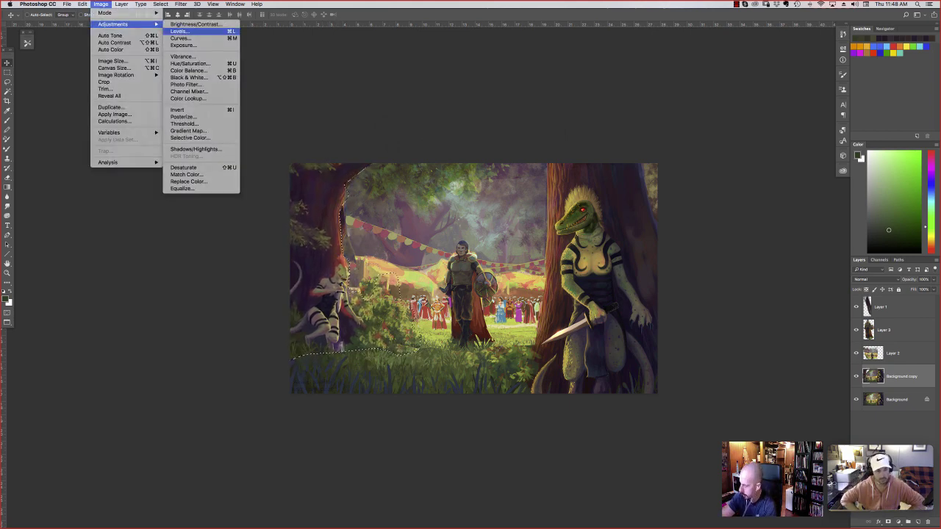
click(180, 31)
drag(720, 423, 695, 422)
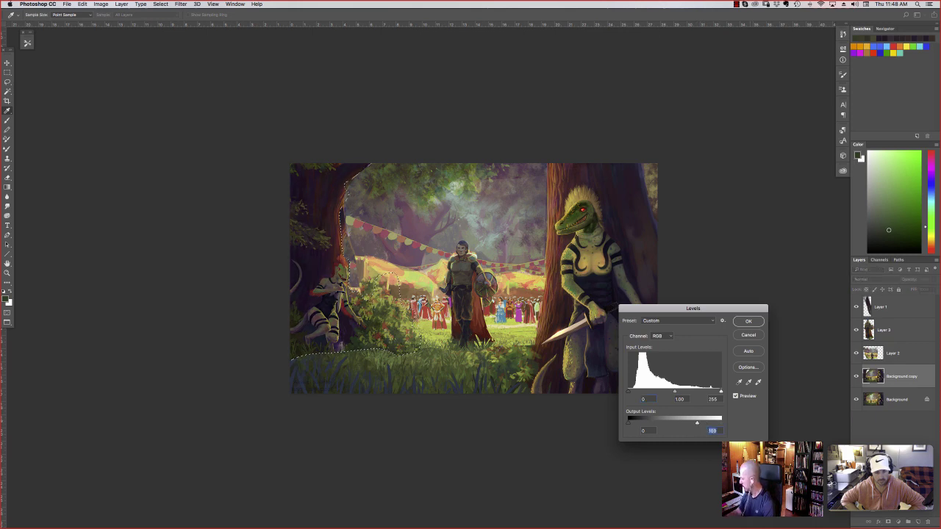
click(749, 321)
key(super+d)
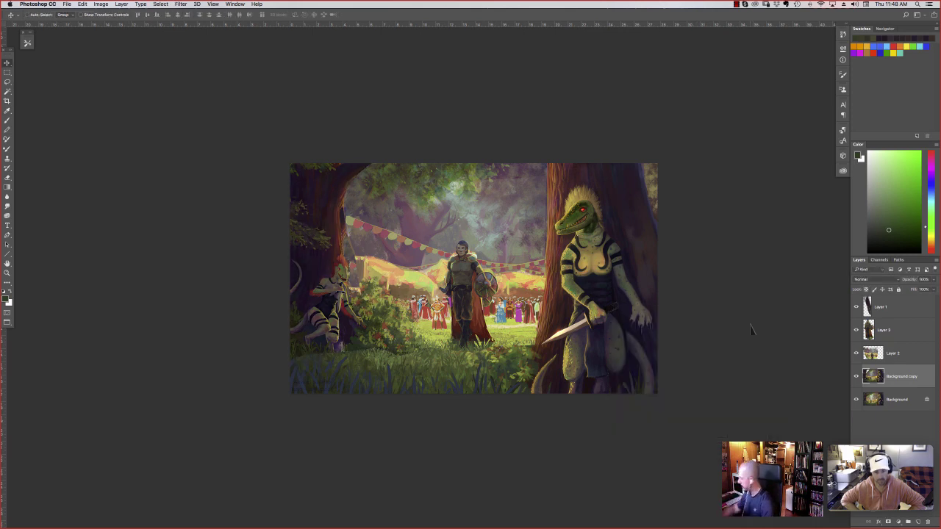
Merge all the paintover layers above the original Background into a single layer
click(913, 312)
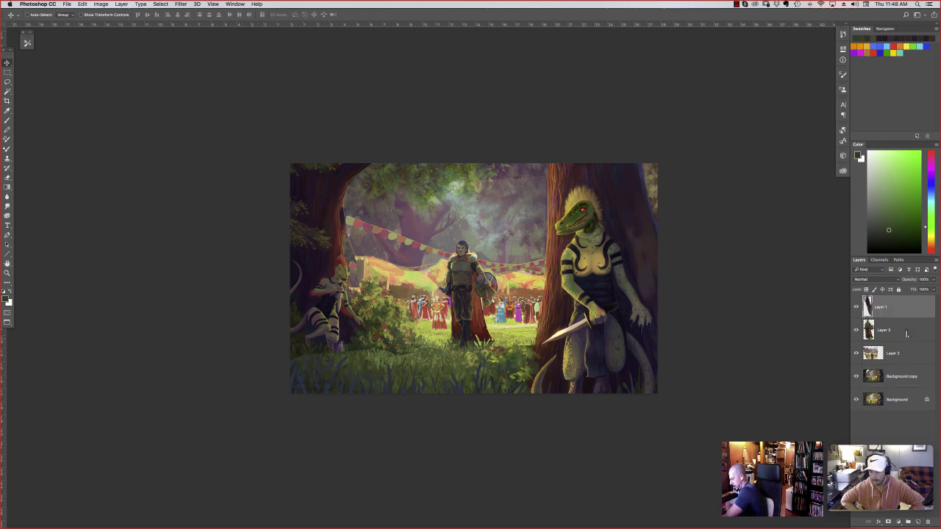
shift+click(900, 377)
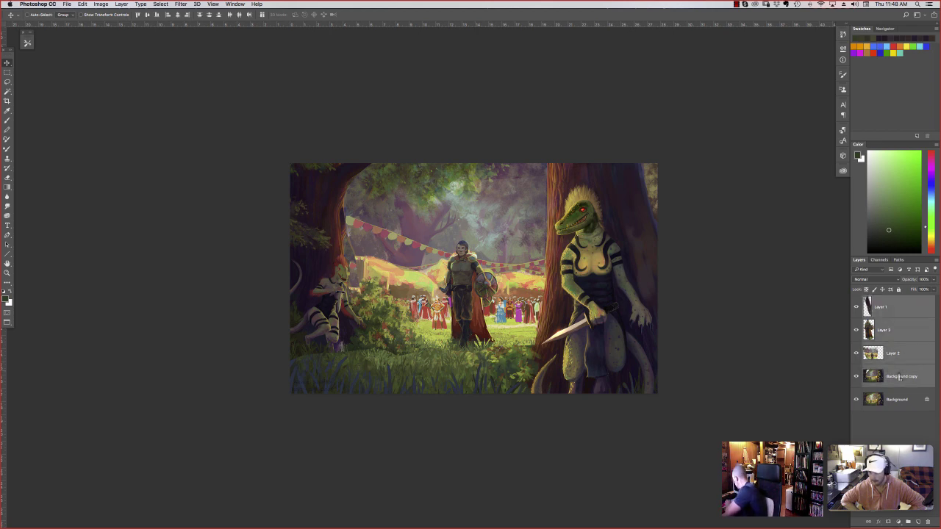
key(super+e)
Toggle the merged paintover's visibility to compare it with the original forest festival painting, leaving it shown
click(857, 308)
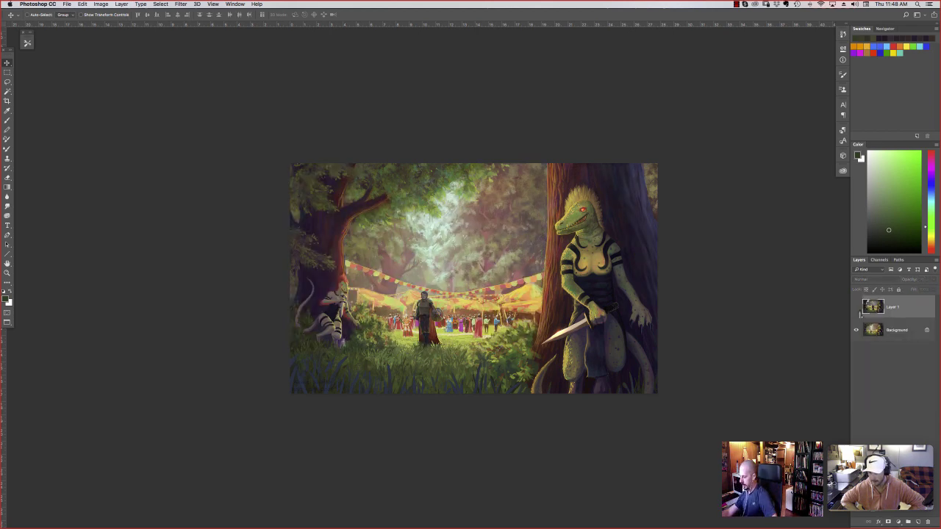
click(857, 310)
click(858, 310)
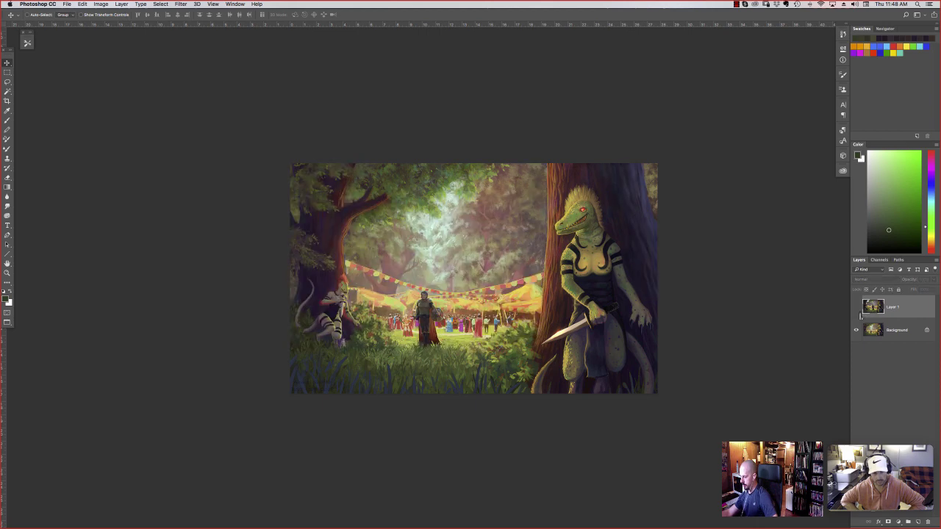
click(857, 309)
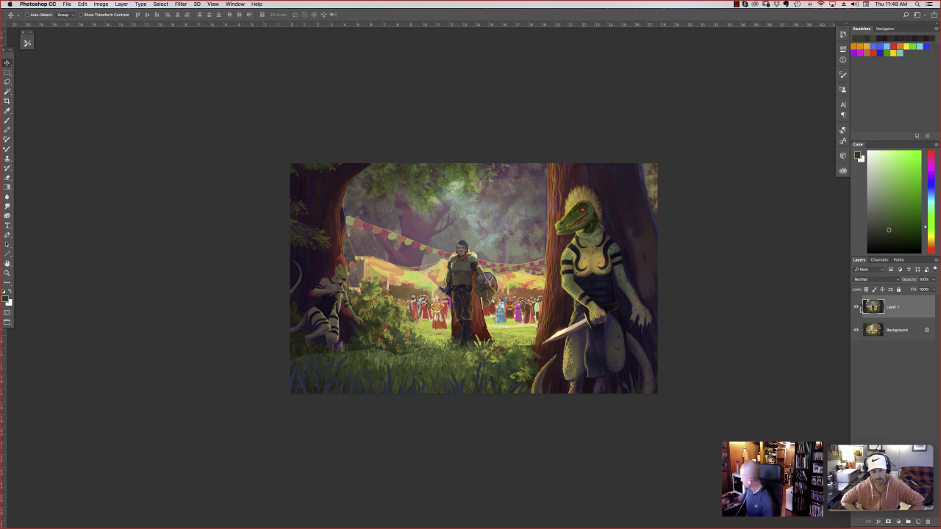
Return the forest festival painting to a floating window and shrink its view to 12.5%
key(f)
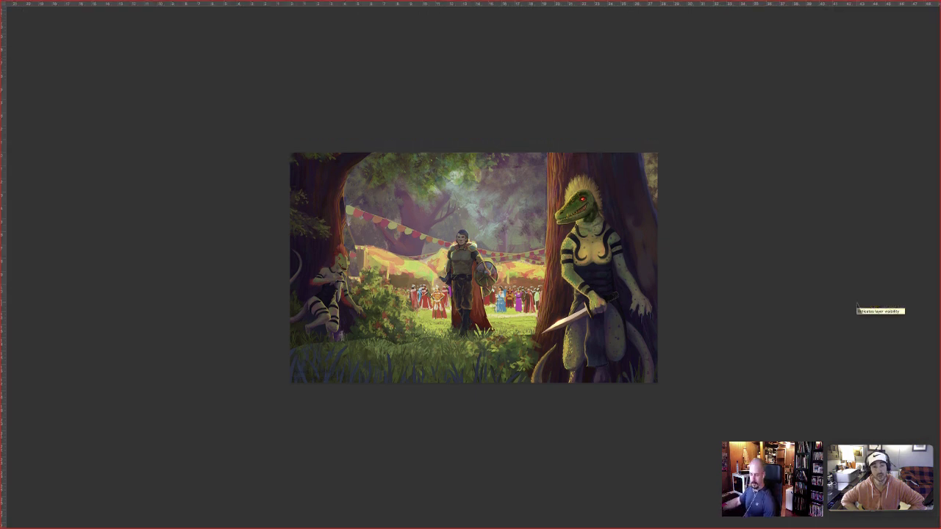
key(f)
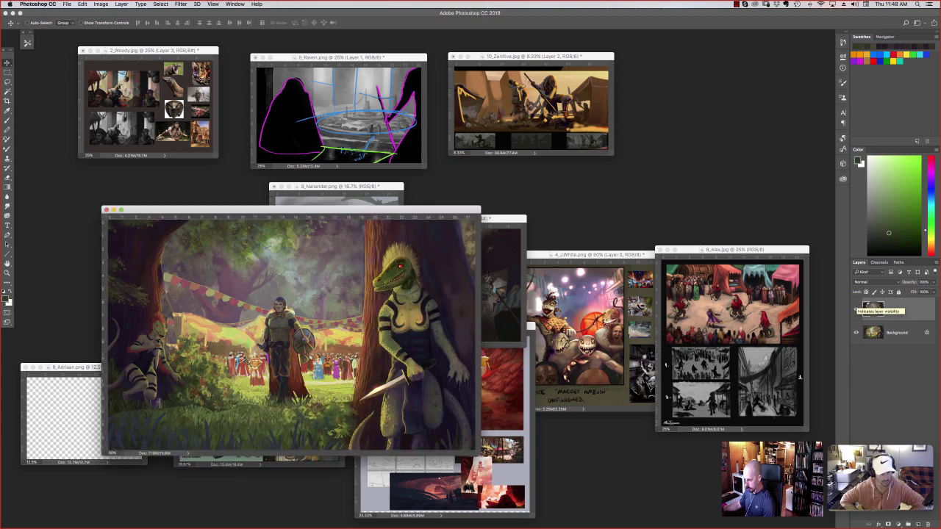
key(super+minus)
key(super+minus)
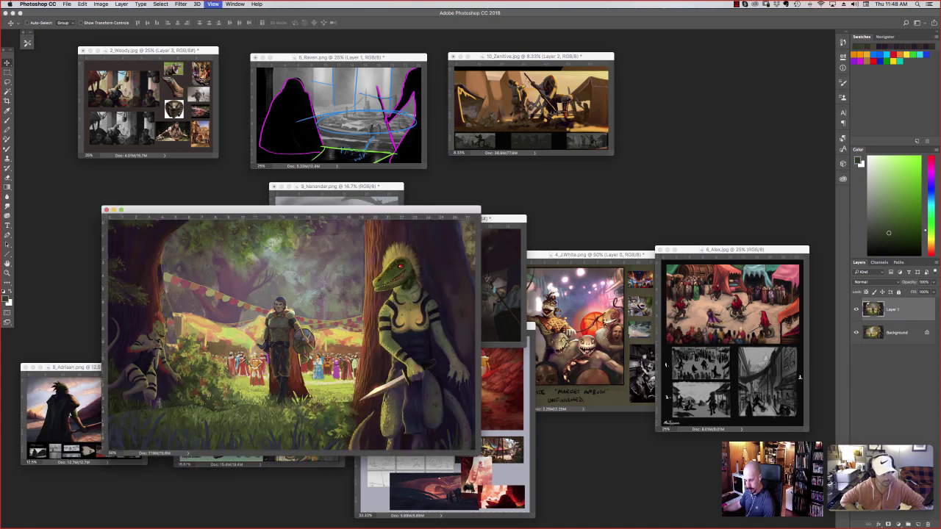
key(super+minus)
key(super+minus)
Switch to the painting of the leaping green lizard, enlarge its view to 25% and show it in full-screen mode
click(350, 283)
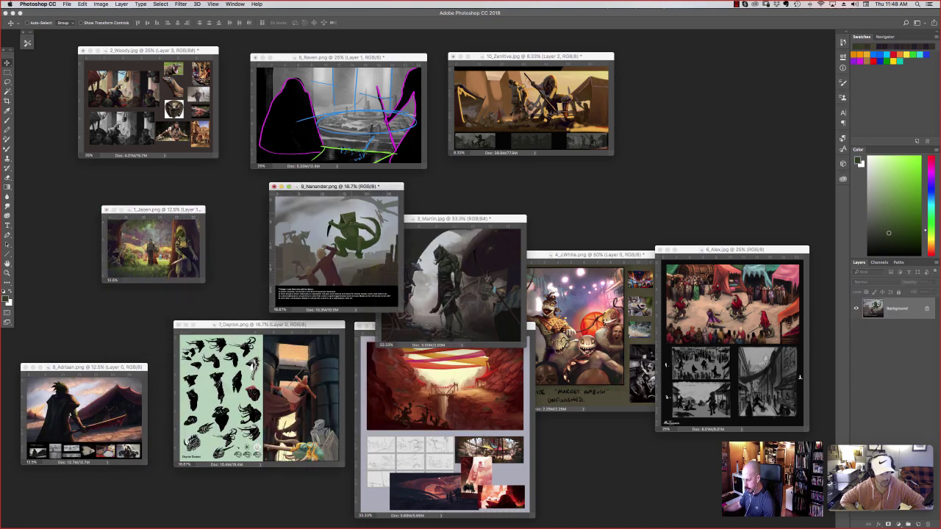
key(super+plus)
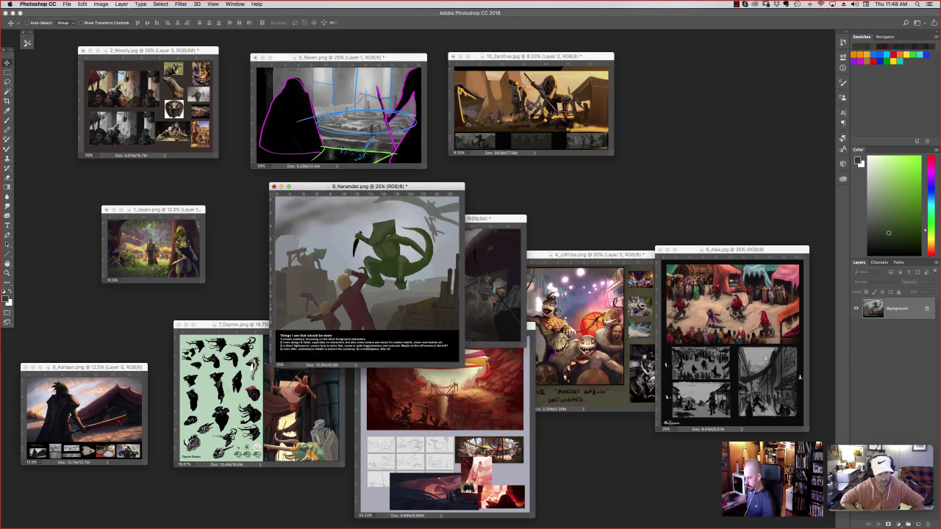
key(f)
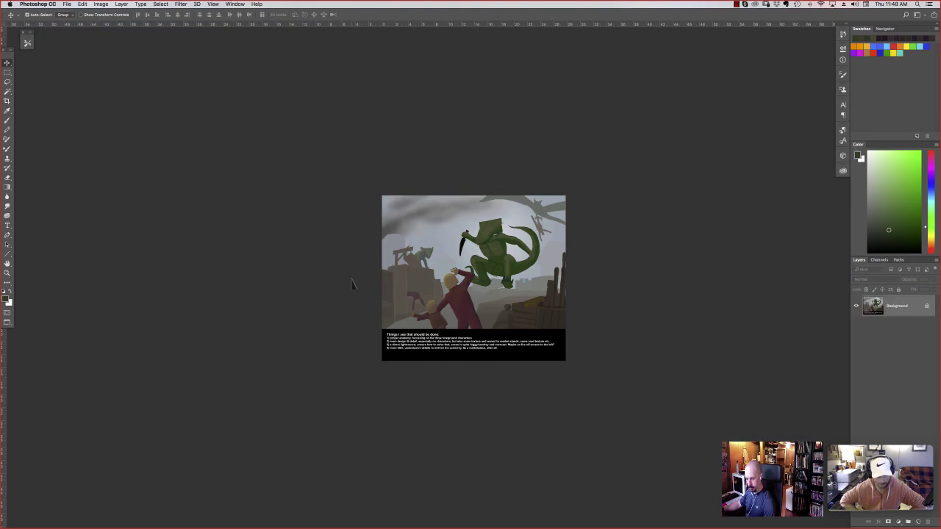
Add a new empty layer above the background and choose a bright magenta as the foreground colour
key(super+plus)
key(super+plus)
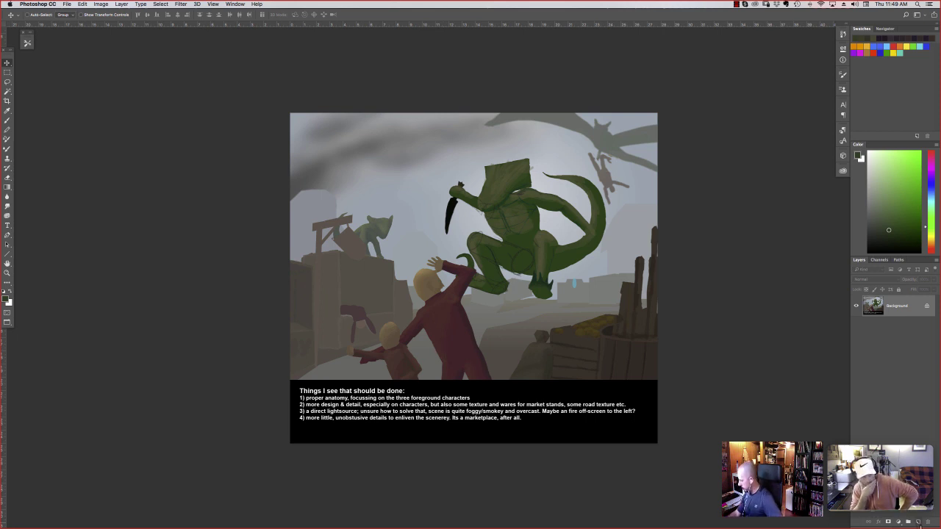
click(919, 522)
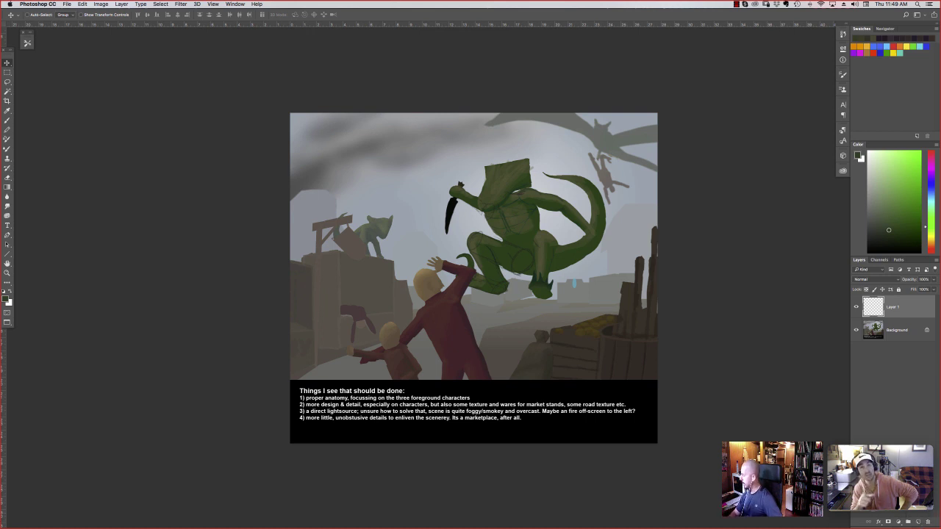
click(914, 173)
click(931, 162)
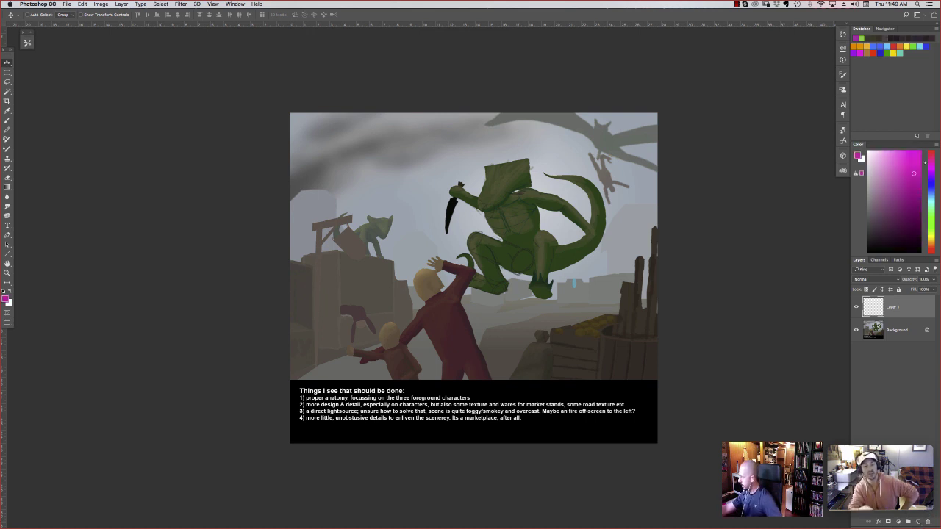
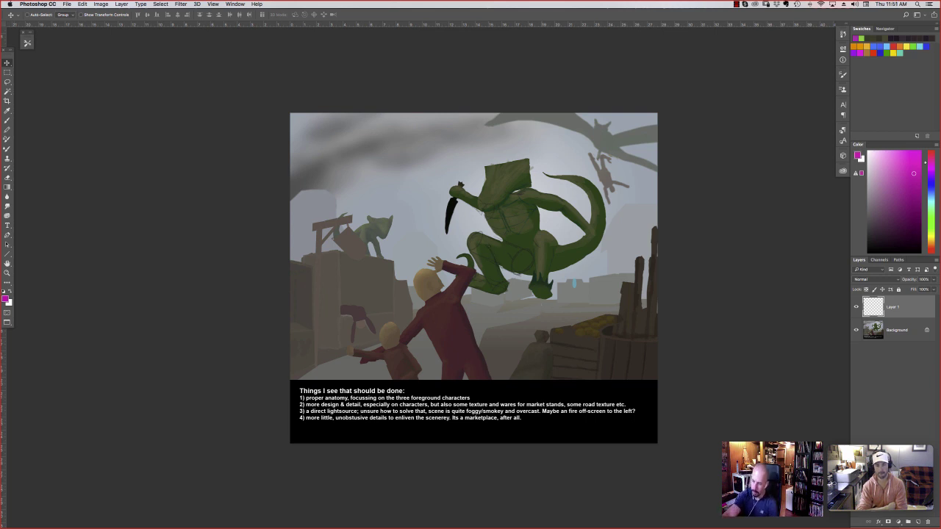
With the Brush tool, circle the creature's planted foot and mark lines beside its tail, behind the man's shoulder and along the child's arm
key(b)
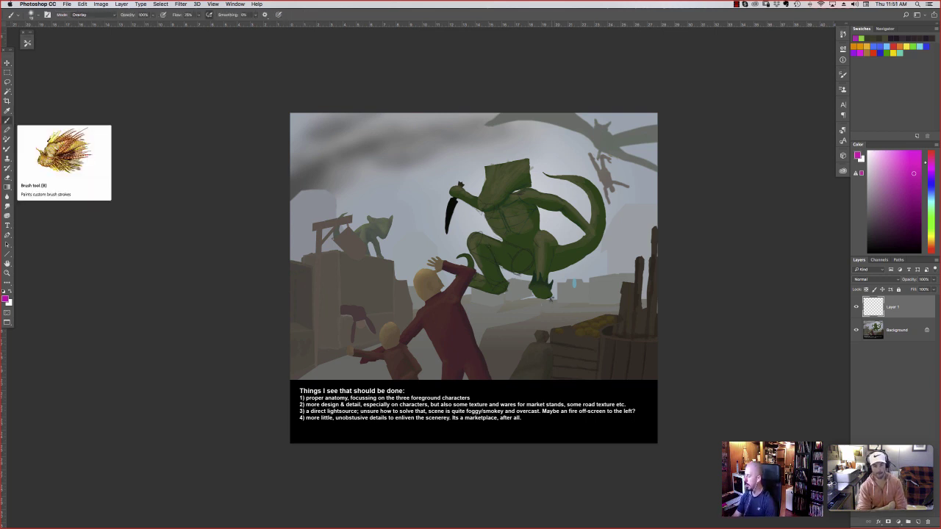
mouse_move(547, 291)
mouse_down()
mouse_move(512, 296)
mouse_move(536, 304)
mouse_up()
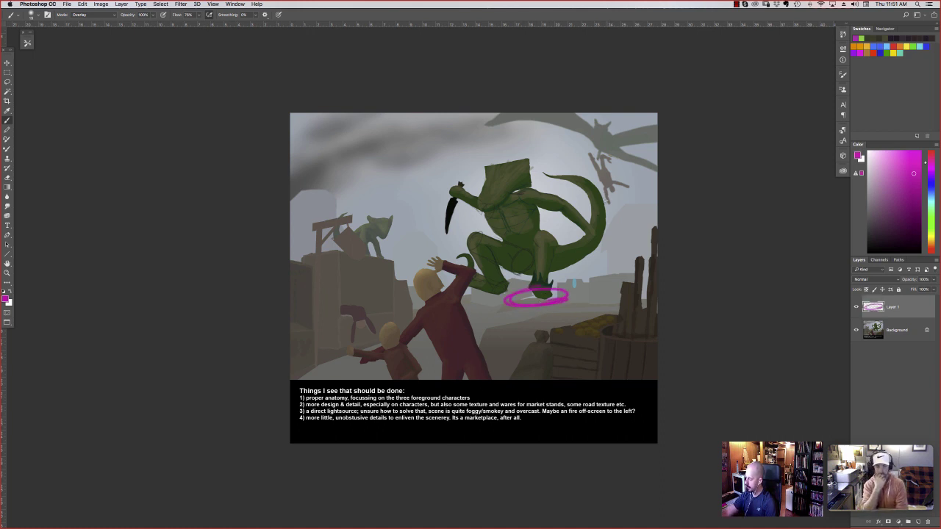
drag(574, 161, 614, 224)
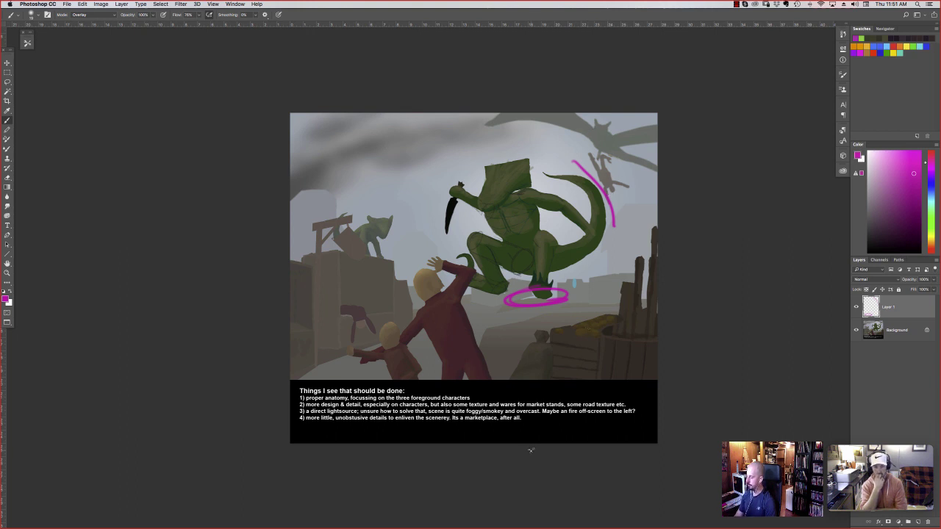
drag(417, 318, 408, 281)
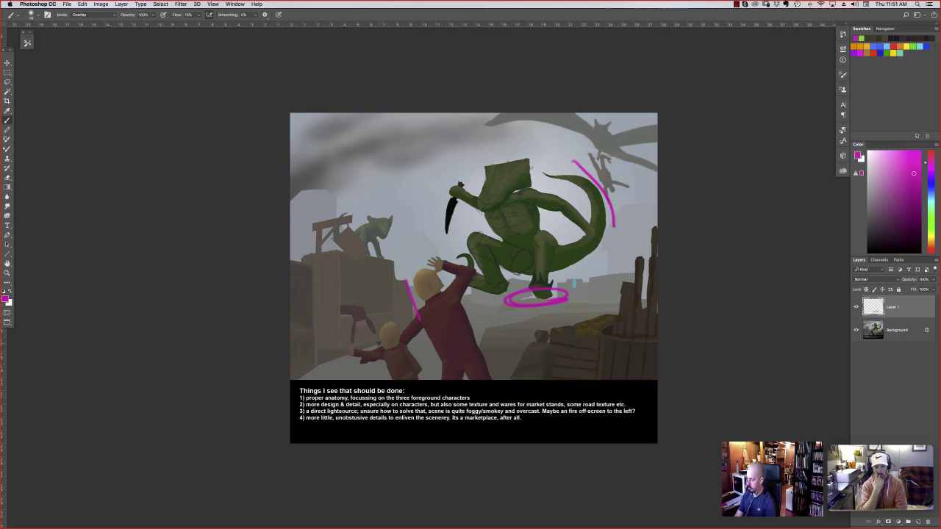
drag(380, 343, 293, 376)
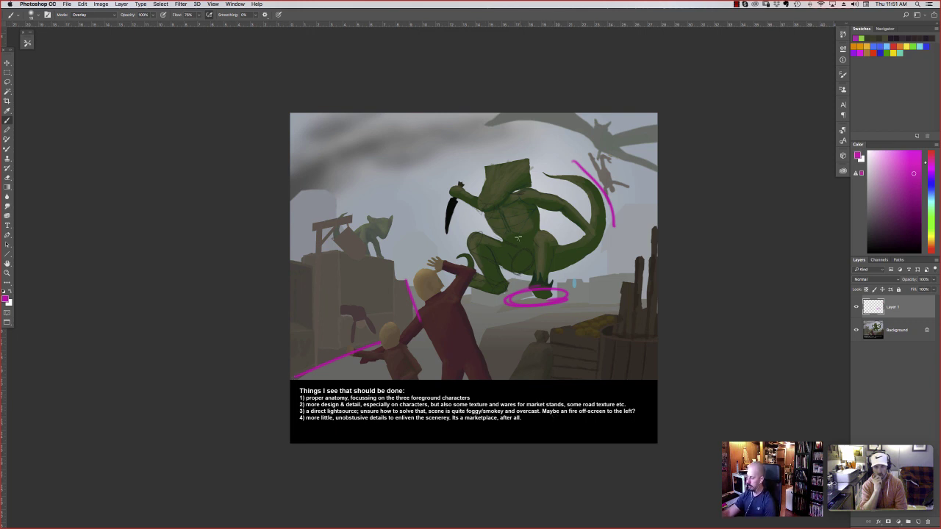
Draw magenta guide shapes over the creature's legs and torso, and circle its knife hand and bent arm
mouse_move(531, 251)
mouse_down()
mouse_move(553, 234)
mouse_move(557, 250)
mouse_move(535, 250)
mouse_move(550, 278)
mouse_move(545, 311)
mouse_up()
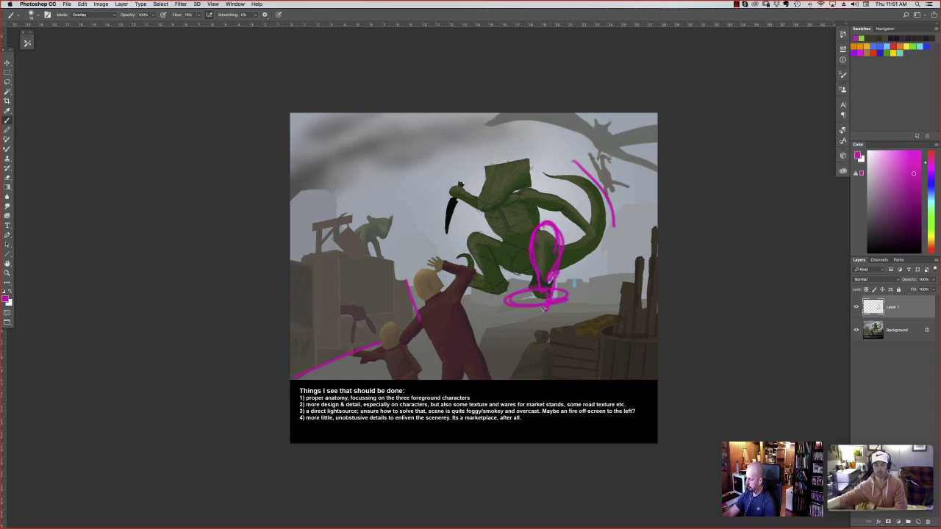
mouse_move(530, 242)
mouse_down()
mouse_move(477, 242)
mouse_move(463, 254)
mouse_move(501, 292)
mouse_move(521, 255)
mouse_move(494, 273)
mouse_move(507, 294)
mouse_move(486, 315)
mouse_up()
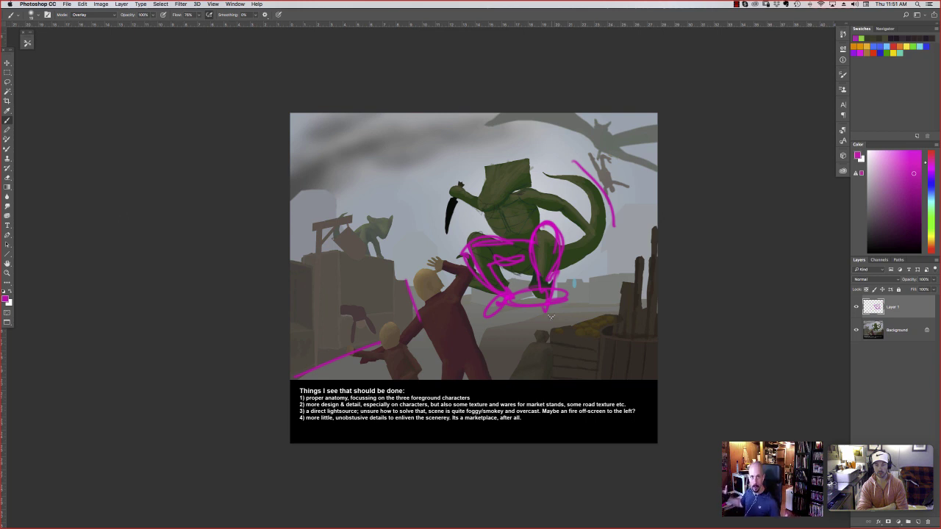
mouse_move(502, 200)
mouse_down()
mouse_move(538, 222)
mouse_move(514, 190)
mouse_move(521, 237)
mouse_up()
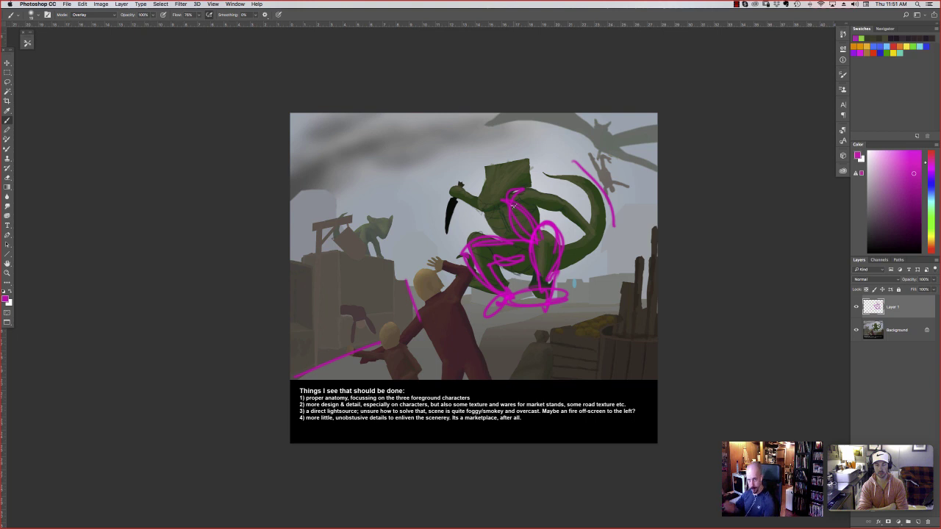
key(super+alt+z)
key(super+alt+z)
scroll(596, 171, up, 3)
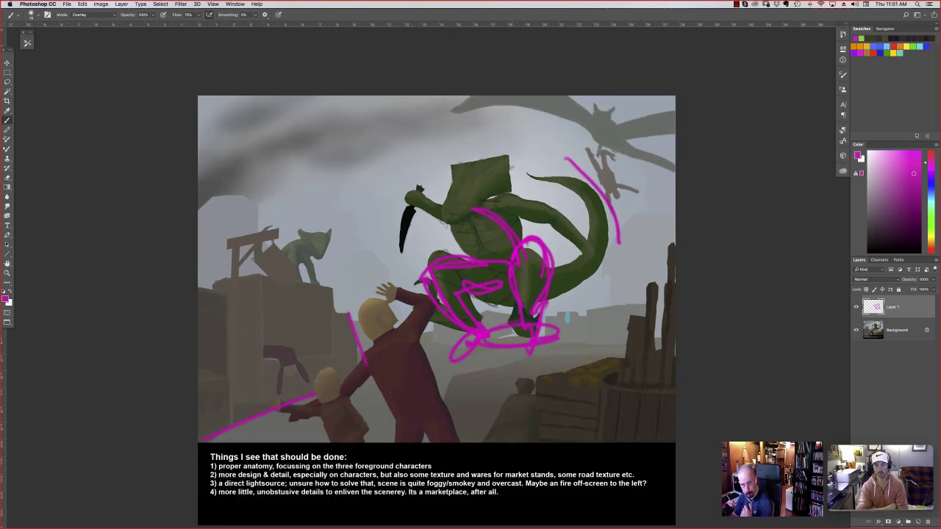
drag(476, 294, 513, 262)
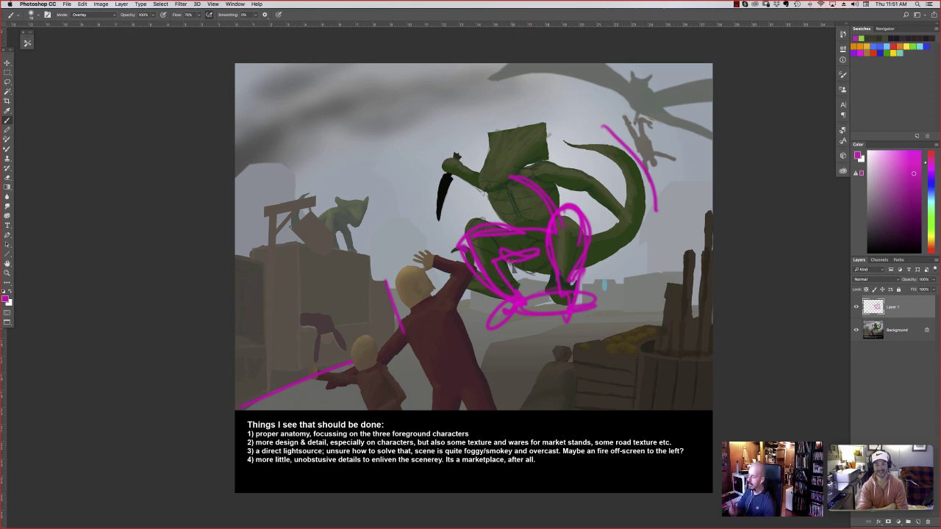
key(super+minus)
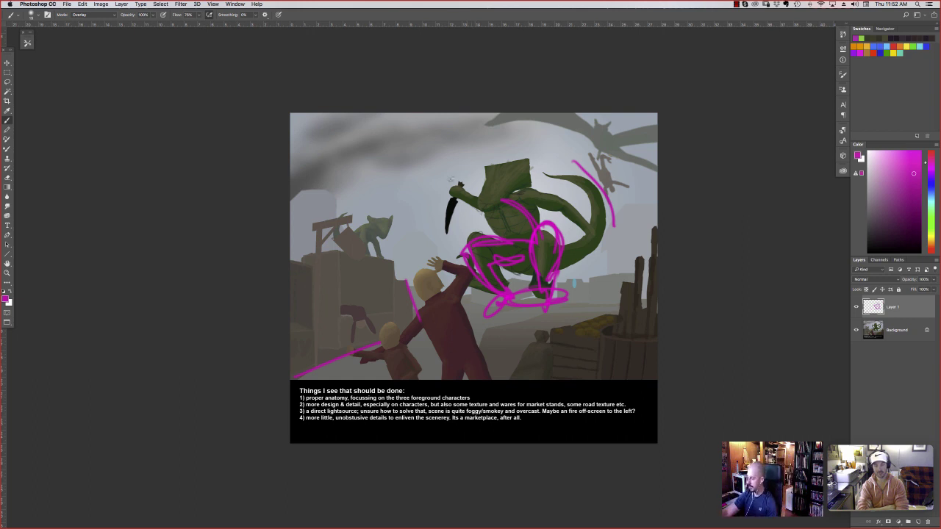
drag(451, 180, 462, 176)
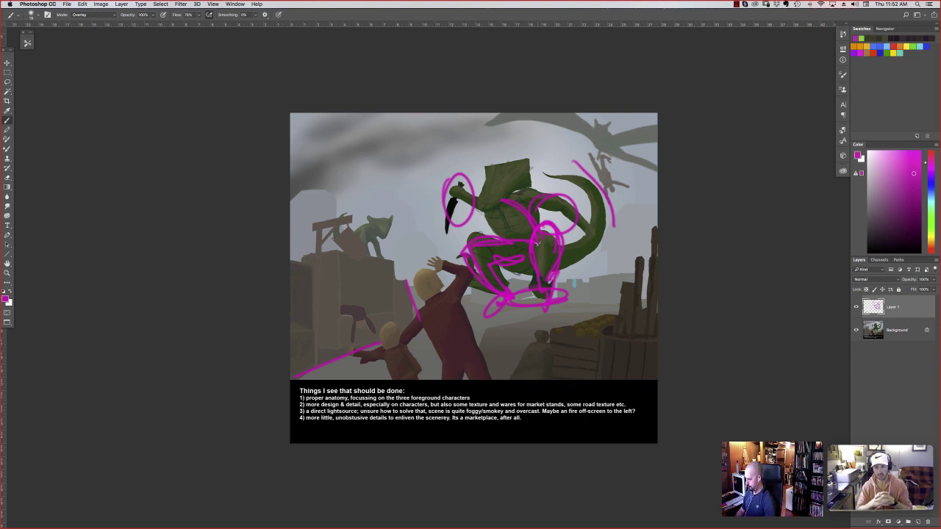
Hide the magenta markup layer and add another empty layer on top
click(856, 308)
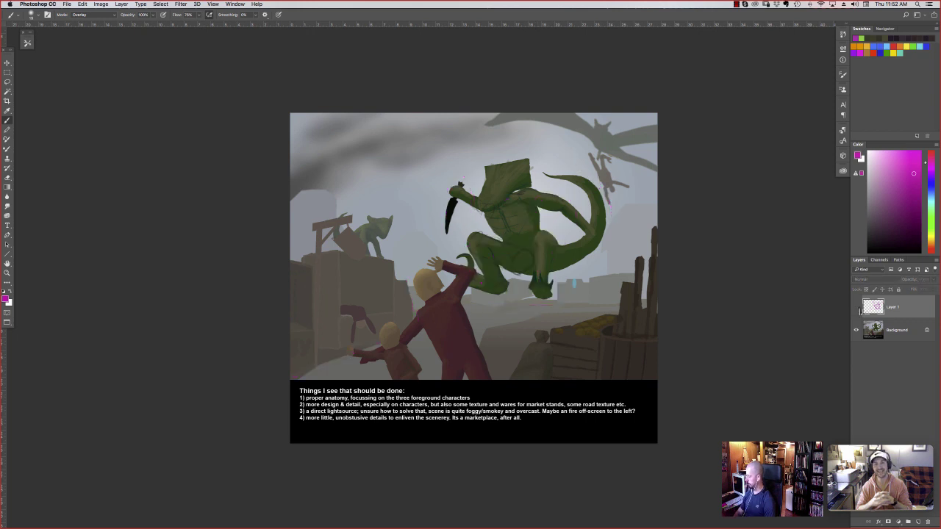
click(918, 522)
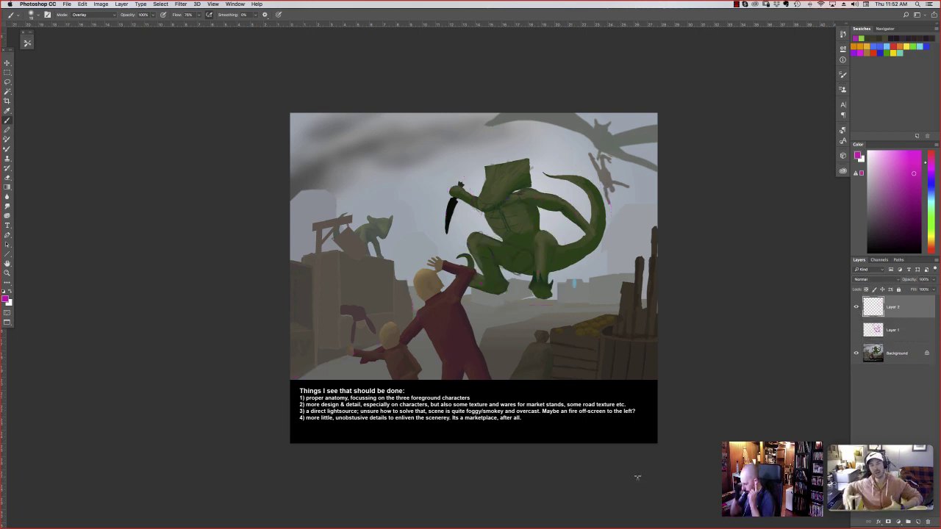
Copy the painted scene above the black notes area from the background and paste it as its own layer
click(896, 353)
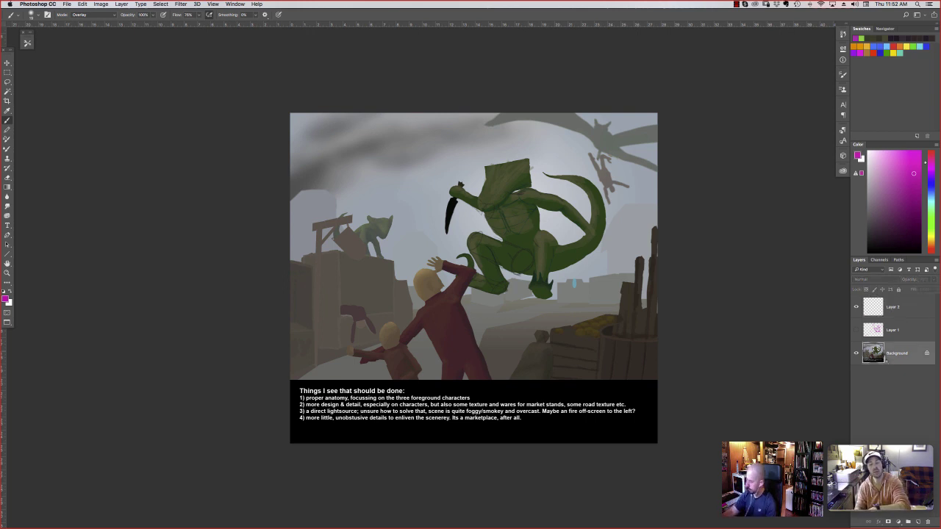
click(7, 72)
mouse_move(283, 103)
mouse_down()
mouse_move(386, 193)
mouse_move(650, 338)
mouse_move(670, 374)
mouse_up()
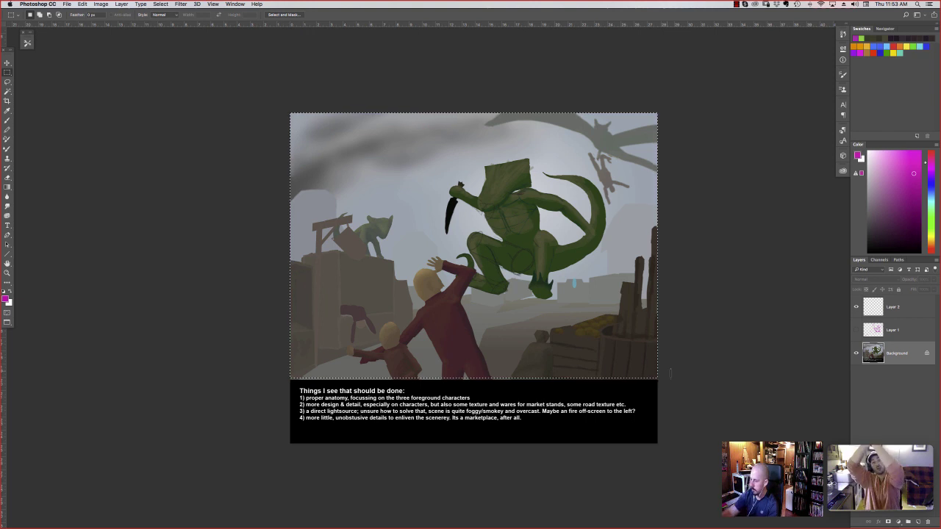
click(82, 4)
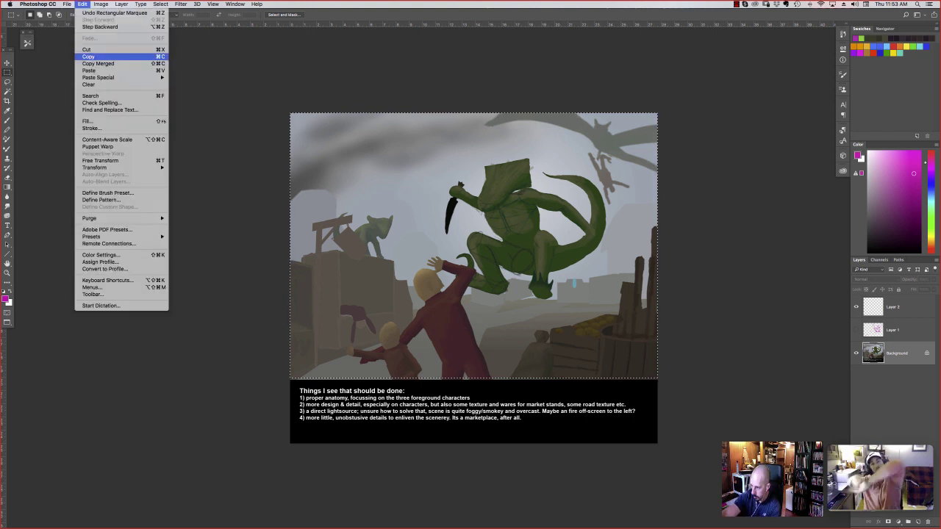
click(87, 58)
click(83, 3)
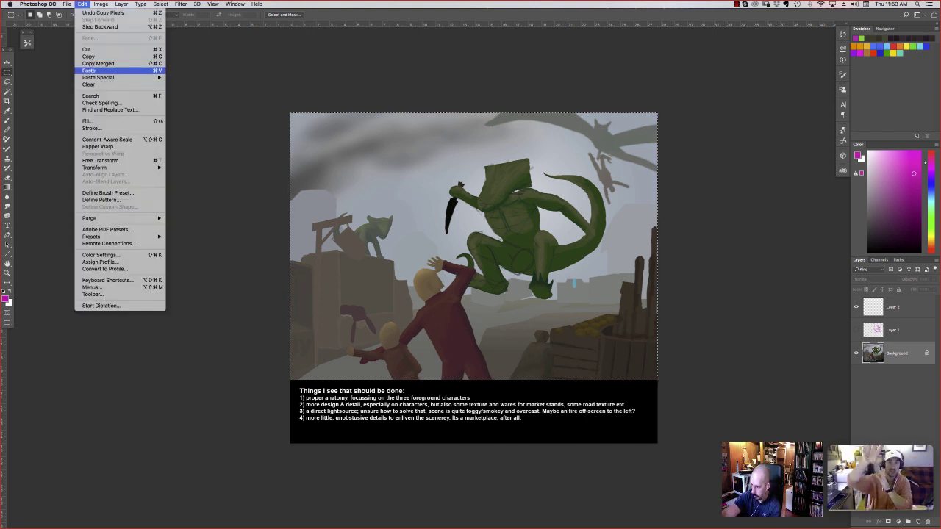
click(103, 70)
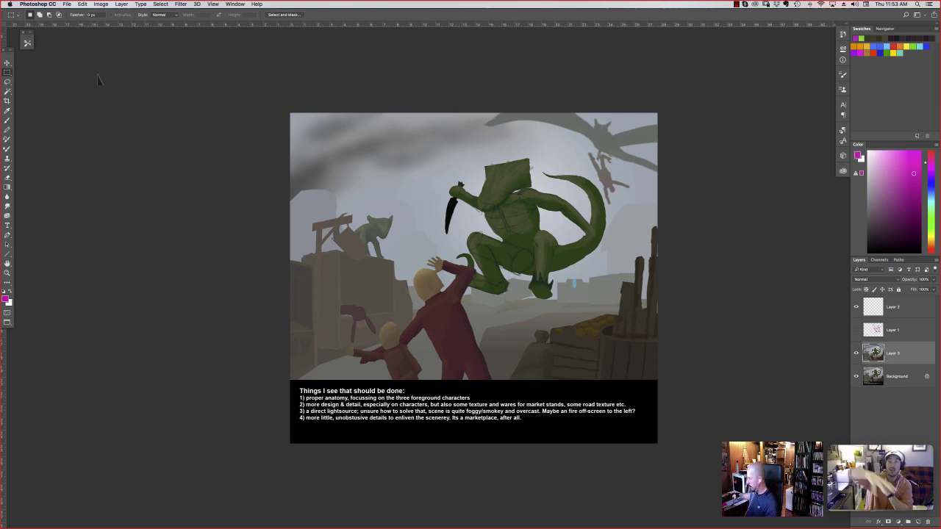
Rotate the pasted scene about 10 degrees counter-clockwise, scale it to about 117%, and reposition it over the canvas
key(ctrl+t)
drag(669, 92, 651, 71)
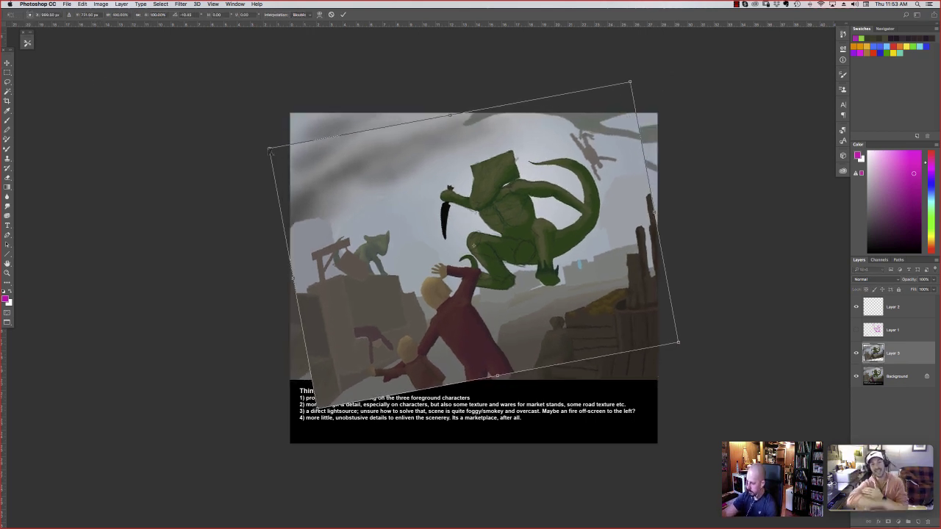
drag(270, 148, 203, 111)
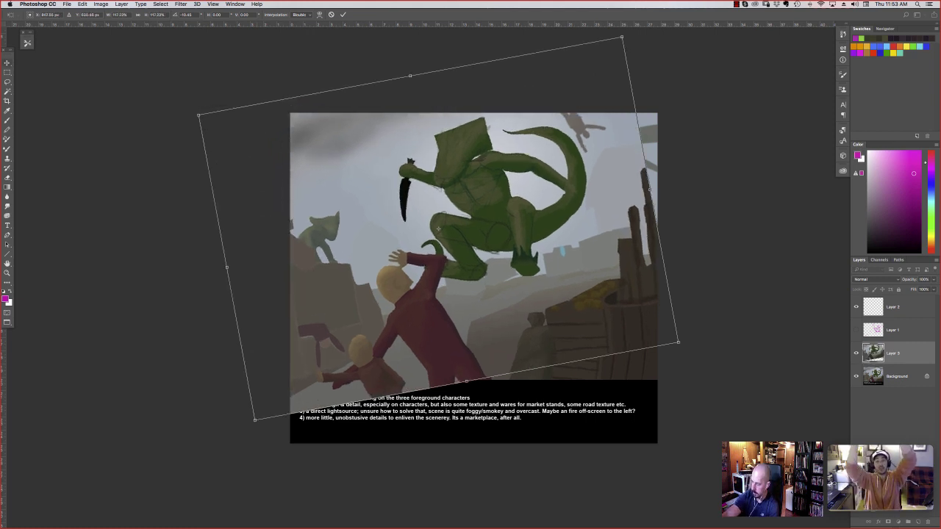
click(6, 62)
click(533, 169)
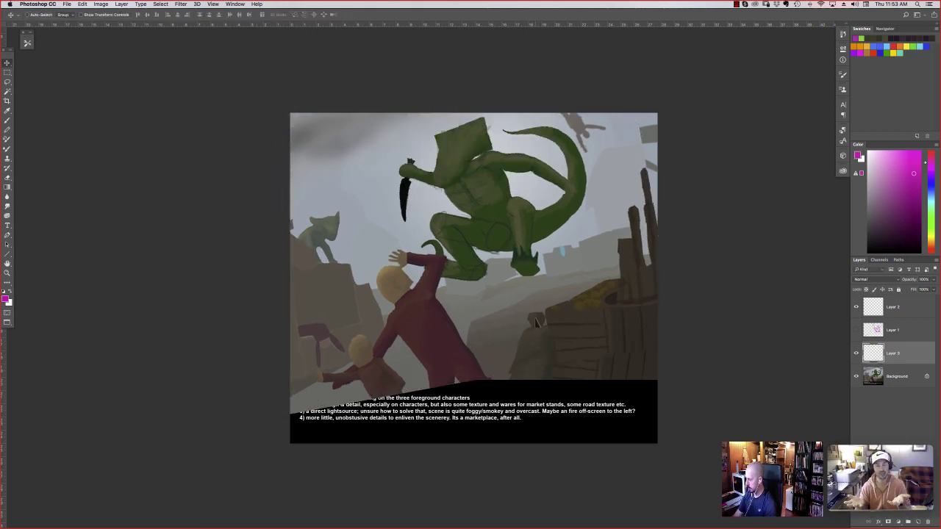
drag(537, 323, 550, 300)
drag(520, 339, 518, 348)
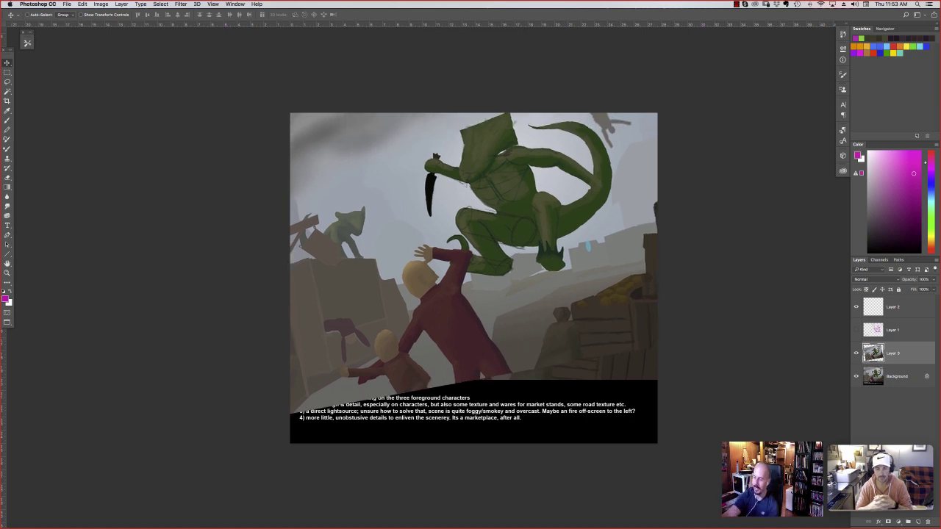
Lasso the man, child and nearby buildings, scale them to about 105%, and move them up and right toward the creature
key(l)
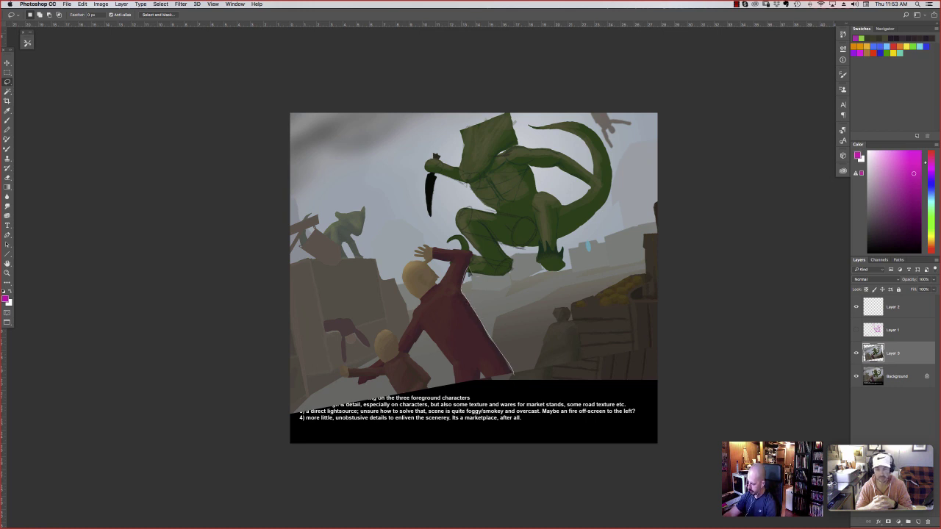
mouse_move(472, 259)
mouse_down()
mouse_move(413, 256)
mouse_move(400, 269)
mouse_move(382, 246)
mouse_move(310, 207)
mouse_move(239, 346)
mouse_move(373, 435)
mouse_move(445, 434)
mouse_up()
key(super+t)
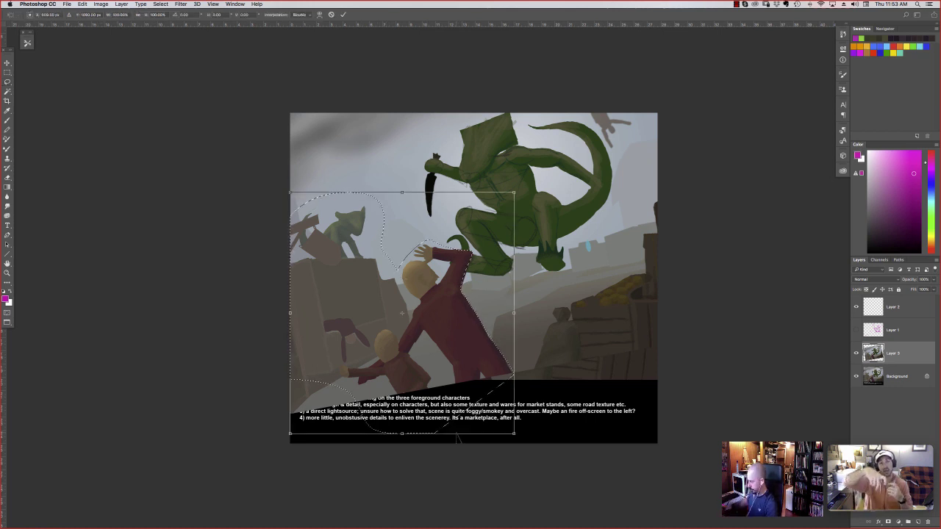
drag(515, 435, 526, 447)
key(b)
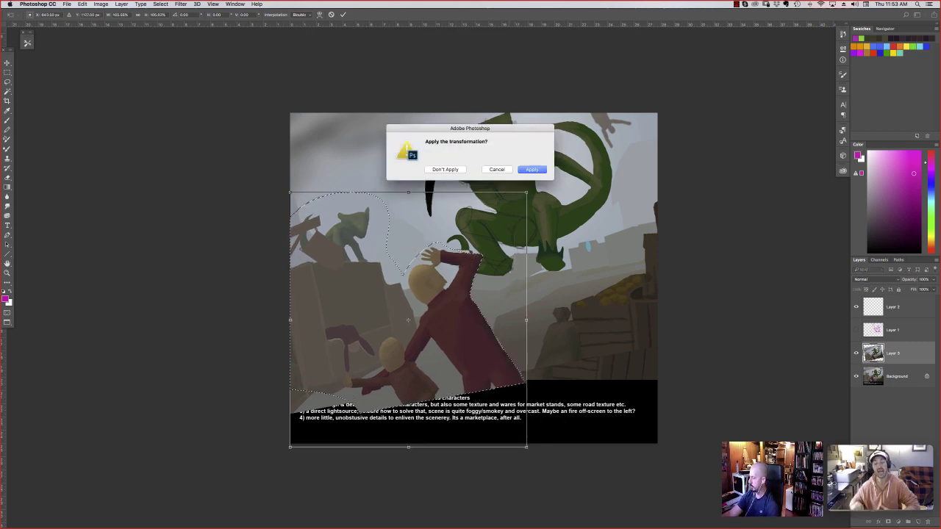
click(534, 170)
drag(457, 307, 464, 303)
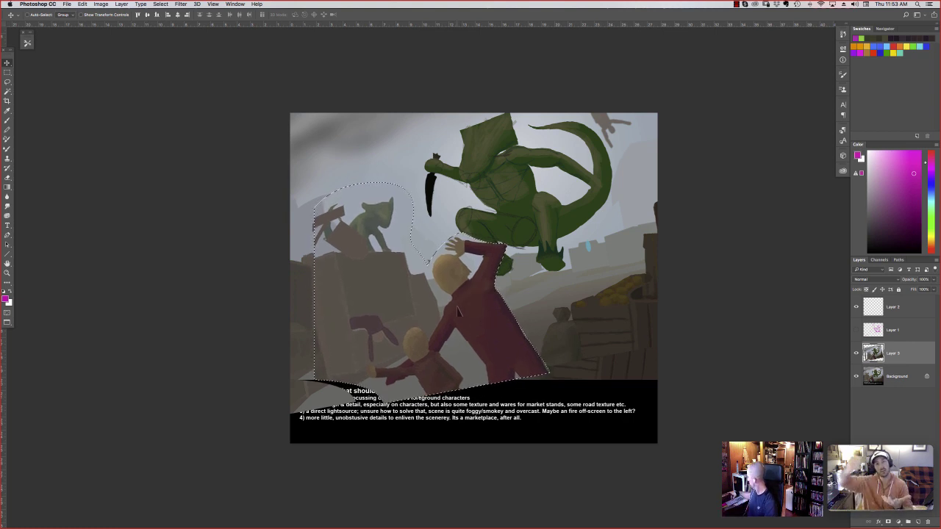
key(super+d)
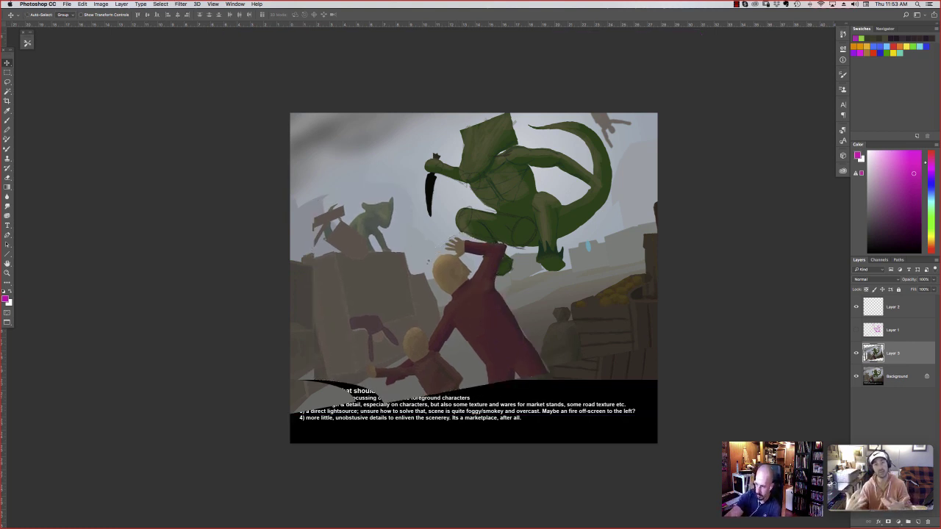
Delete the part of the pasted scene that overlaps the black notes area, and activate the Brush tool
key(m)
drag(658, 382, 289, 444)
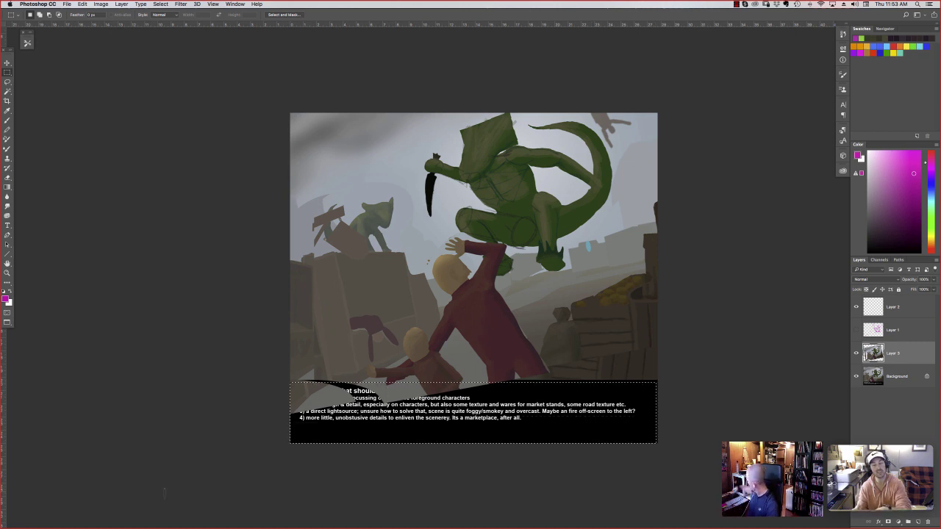
key(Delete)
key(super+d)
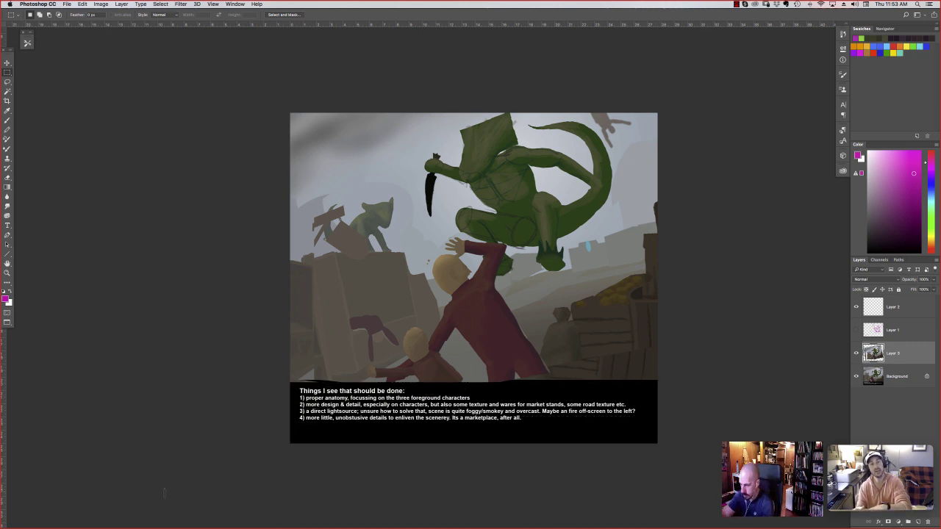
key(b)
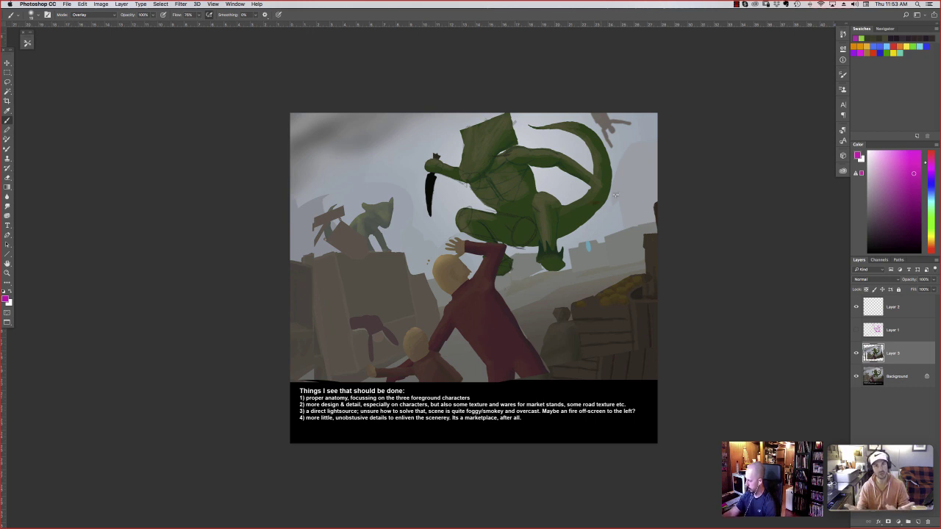
Brush magenta guide lines for the tilted horizon, the building edge behind the man, and the contours around the creature's tail and legs
drag(651, 182, 581, 207)
drag(476, 228, 386, 262)
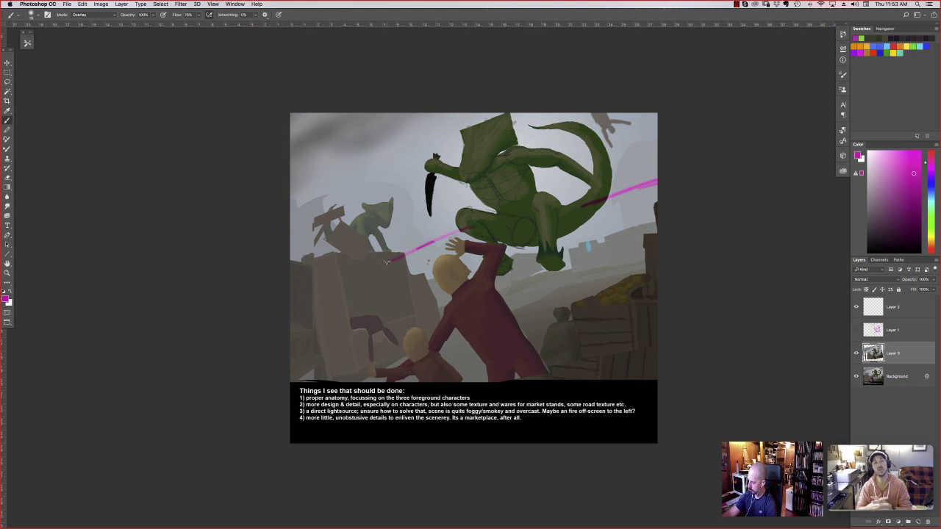
key(l)
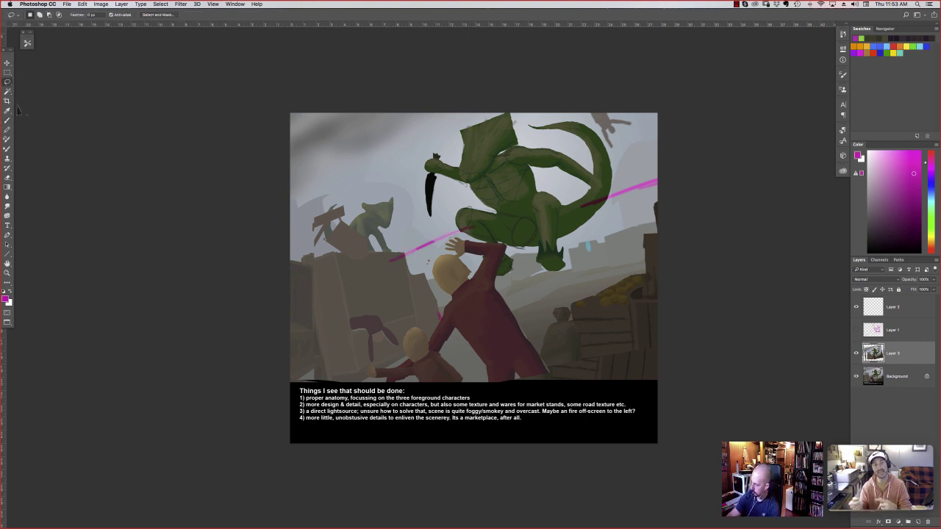
key(b)
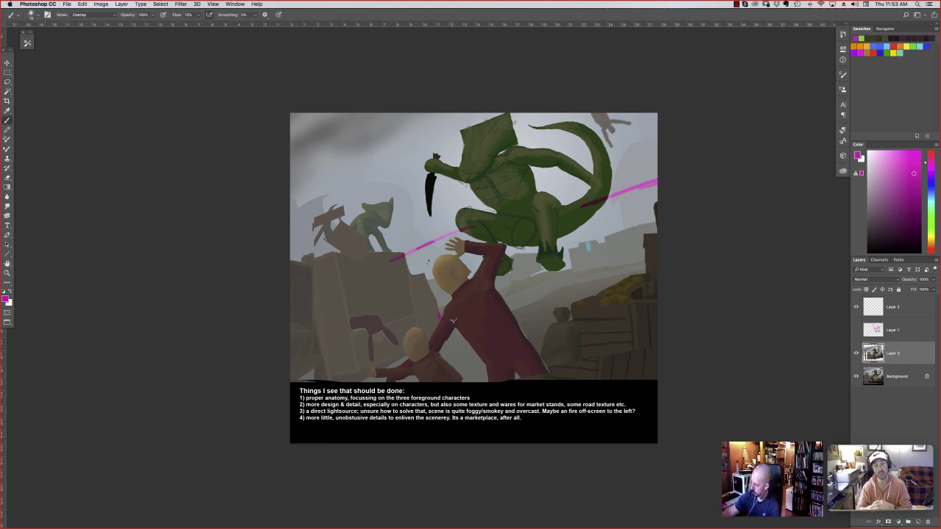
mouse_move(440, 324)
mouse_down()
mouse_move(397, 237)
mouse_move(235, 298)
mouse_up()
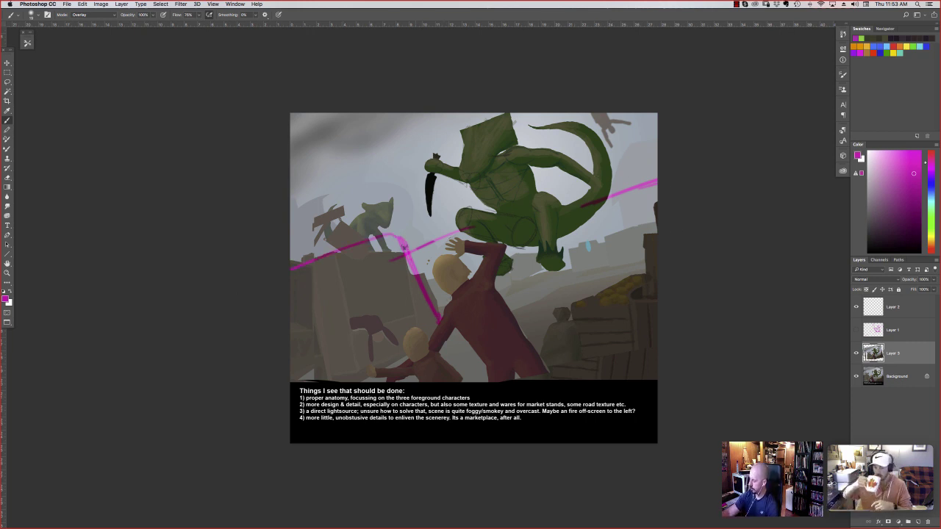
drag(401, 243, 438, 335)
drag(657, 179, 577, 213)
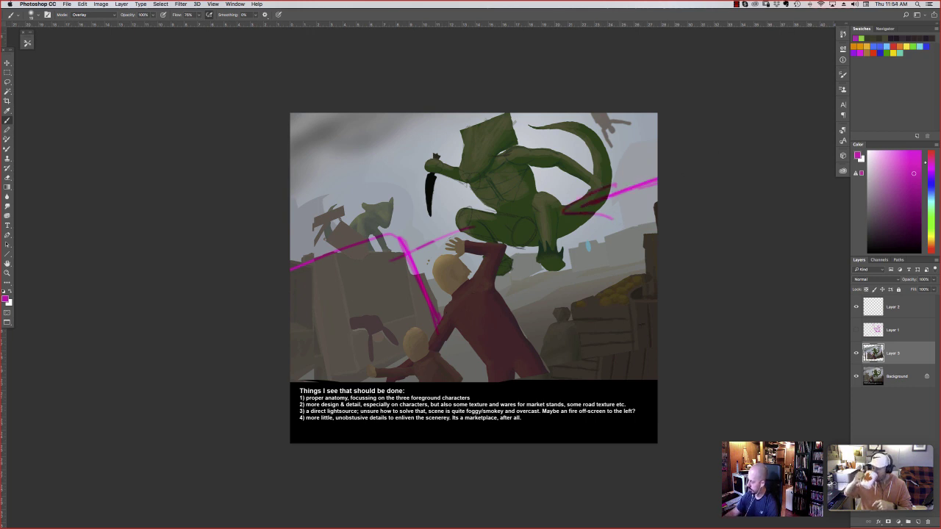
mouse_move(657, 274)
mouse_down()
mouse_move(515, 208)
mouse_move(503, 235)
mouse_up()
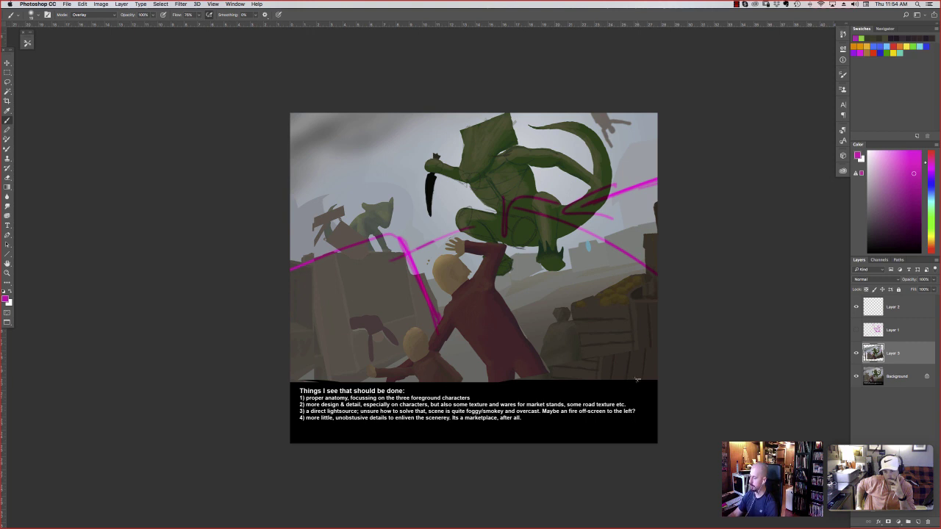
Sketch magenta gesture strokes over the man's torso and coat, extending them toward the crates beside him
drag(481, 352, 439, 298)
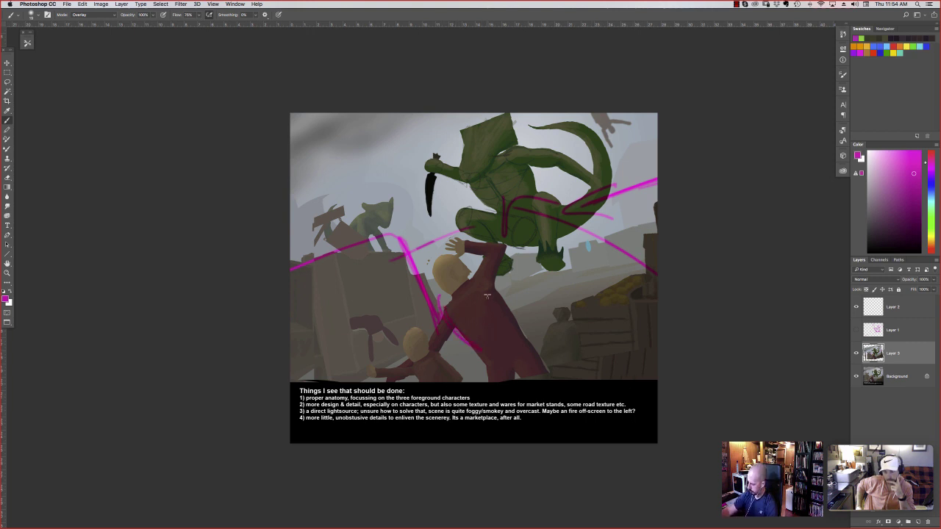
mouse_move(492, 269)
mouse_down()
mouse_move(487, 283)
mouse_move(512, 324)
mouse_up()
drag(439, 312, 485, 351)
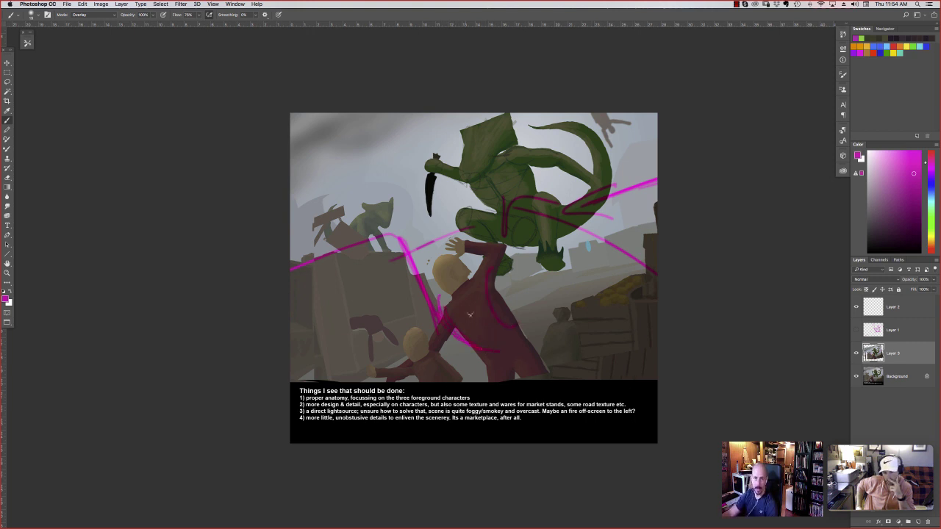
drag(472, 284, 530, 340)
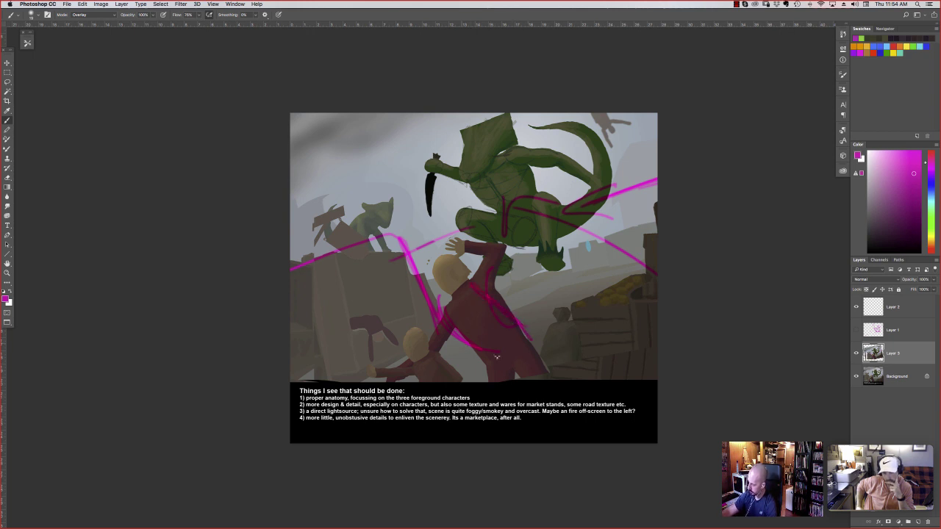
mouse_move(459, 345)
mouse_down()
mouse_move(506, 361)
mouse_move(558, 306)
mouse_up()
mouse_move(529, 325)
mouse_down()
mouse_move(591, 328)
mouse_move(539, 320)
mouse_up()
mouse_move(506, 362)
mouse_down()
mouse_move(521, 388)
mouse_move(548, 376)
mouse_up()
drag(548, 360, 612, 371)
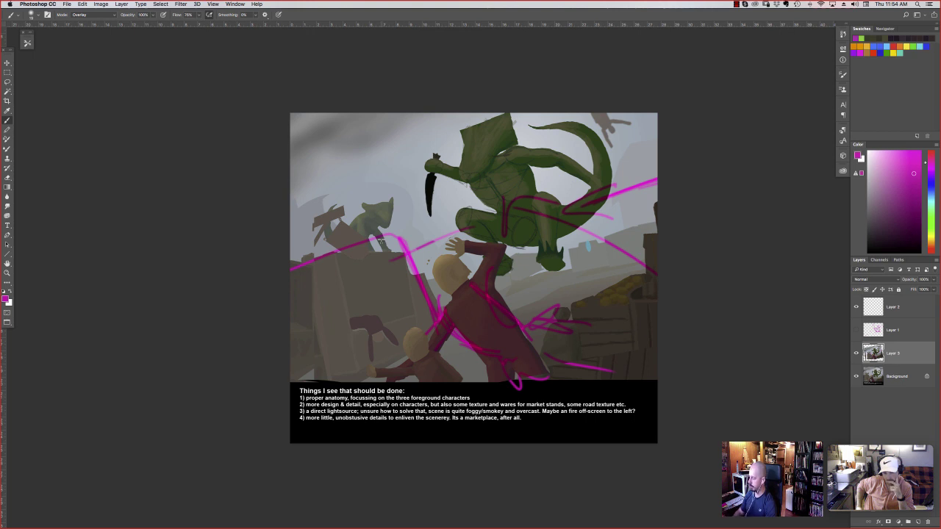
Outline the green creature's head in magenta and scribble a small figure in the sky beside its knife
mouse_move(463, 152)
mouse_down()
mouse_move(457, 129)
mouse_move(471, 181)
mouse_move(507, 126)
mouse_move(462, 143)
mouse_up()
key(super+minus)
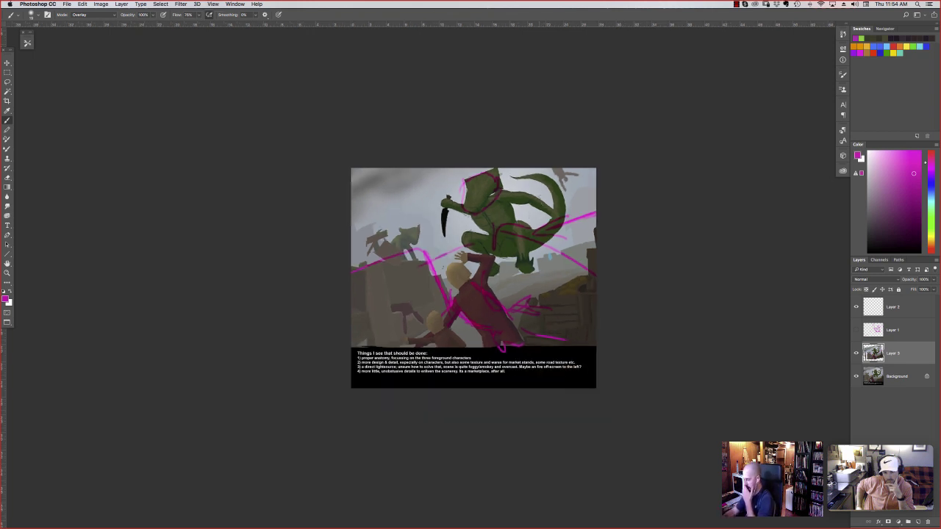
mouse_move(416, 193)
mouse_down()
mouse_move(387, 197)
mouse_move(423, 181)
mouse_move(401, 196)
mouse_up()
drag(406, 198, 417, 209)
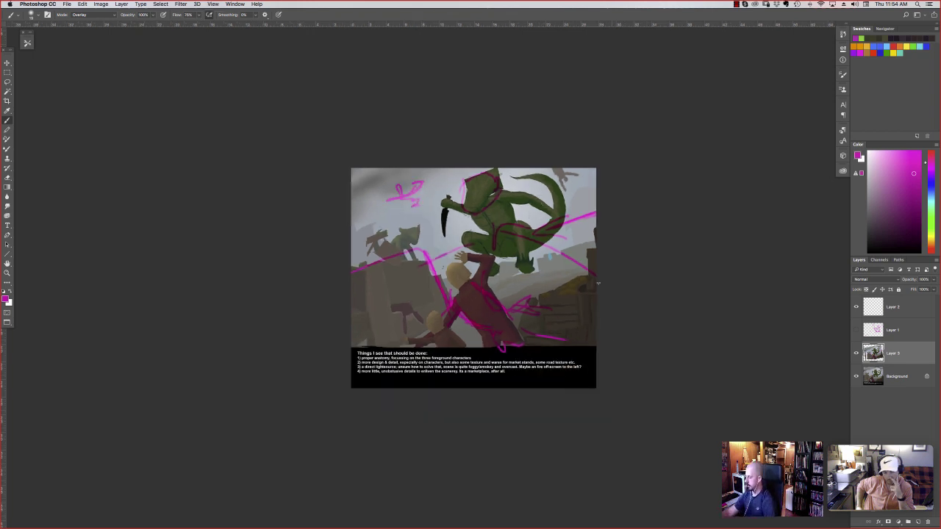
Sample a dark purple and sketch slanted posts behind the creature's tail plus a long beam running from the man toward the crates
alt+click(596, 274)
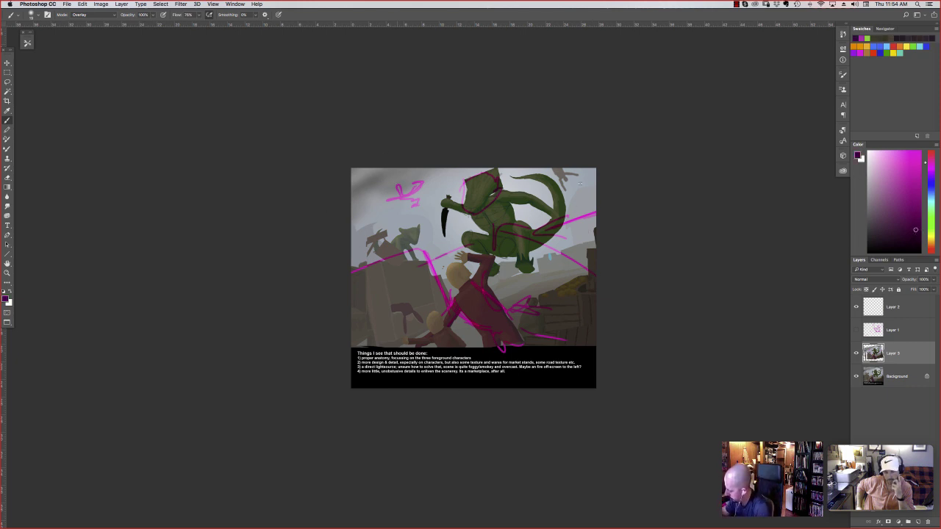
mouse_move(565, 169)
mouse_down()
mouse_move(594, 231)
mouse_move(582, 199)
mouse_up()
drag(566, 239, 577, 272)
drag(517, 269, 552, 258)
drag(547, 255, 553, 282)
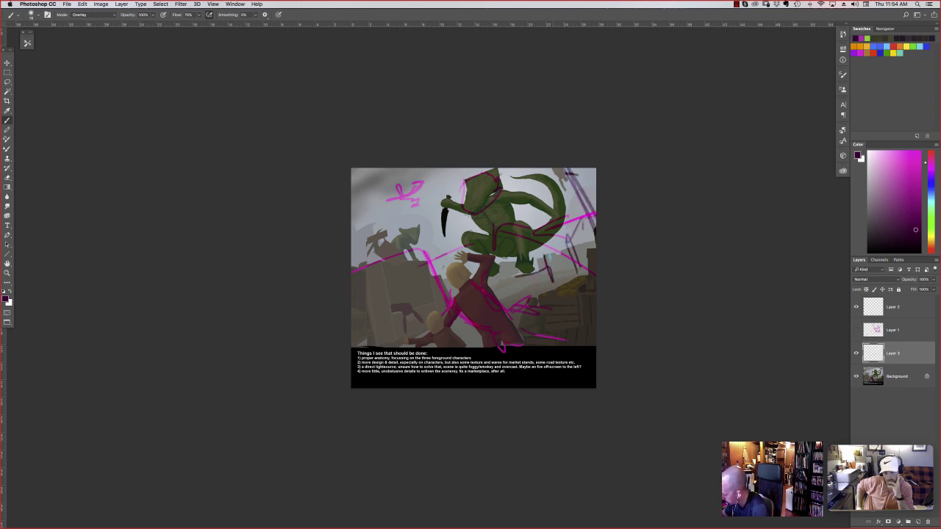
drag(487, 286, 561, 275)
drag(494, 291, 566, 276)
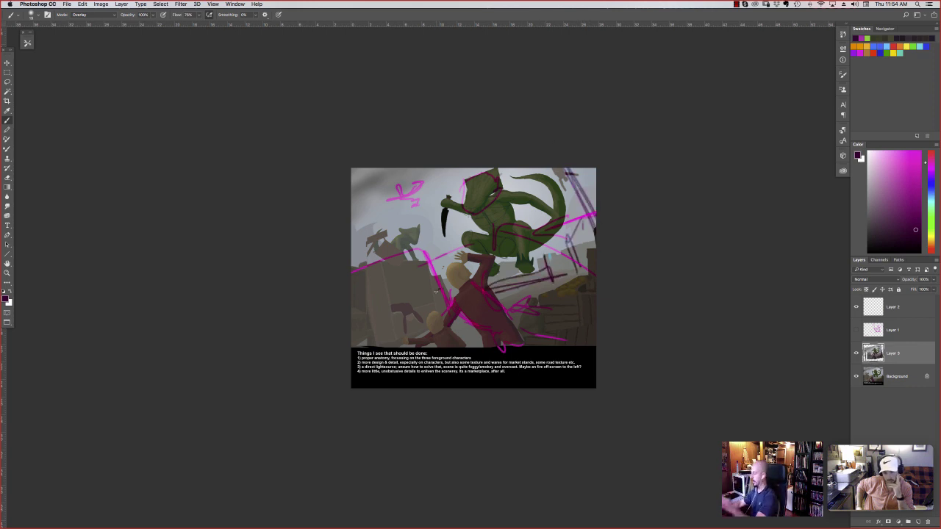
Shrink the marked-up painting back among the other documents, and show the armored orc painting full screen, enlarged for critique
key(f)
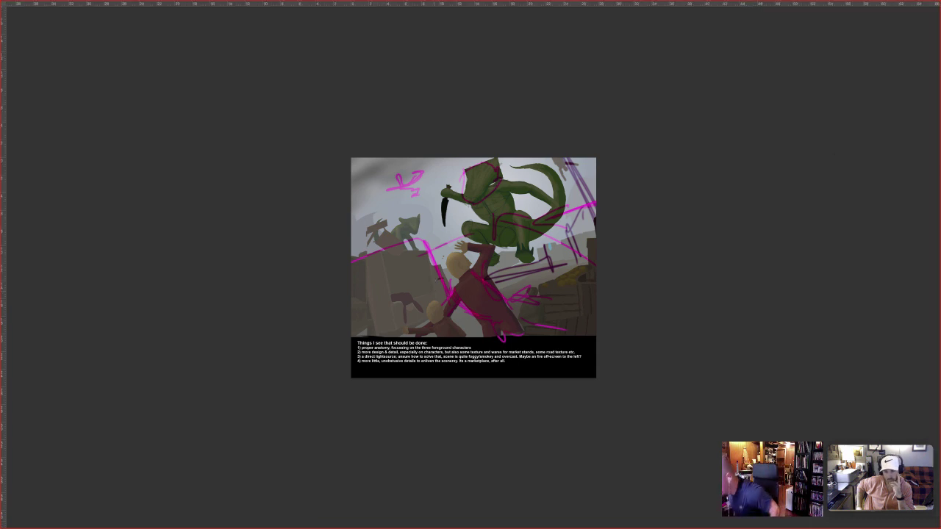
key(f)
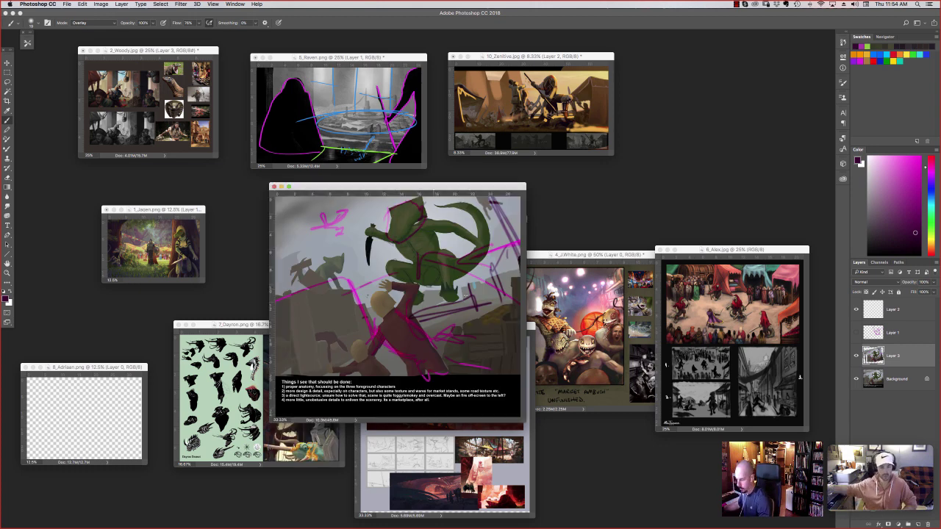
key(super+minus)
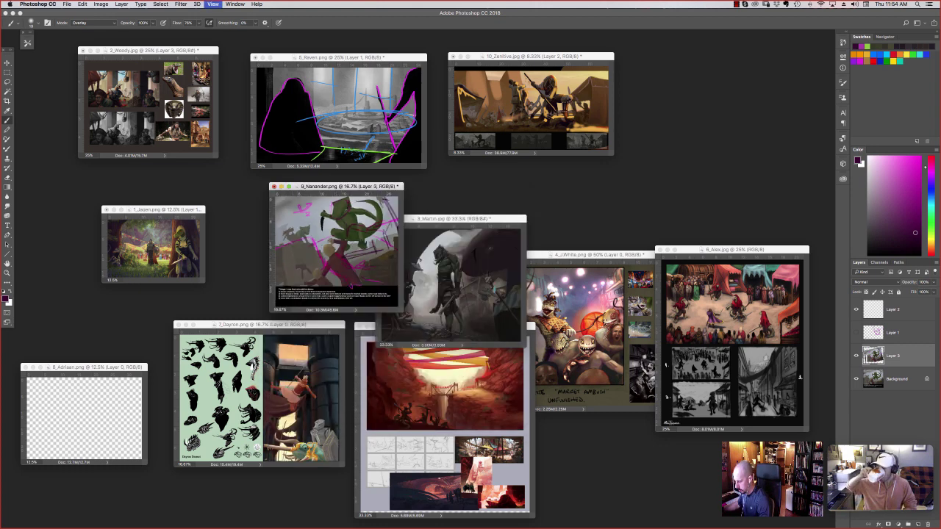
key(super+minus)
click(451, 219)
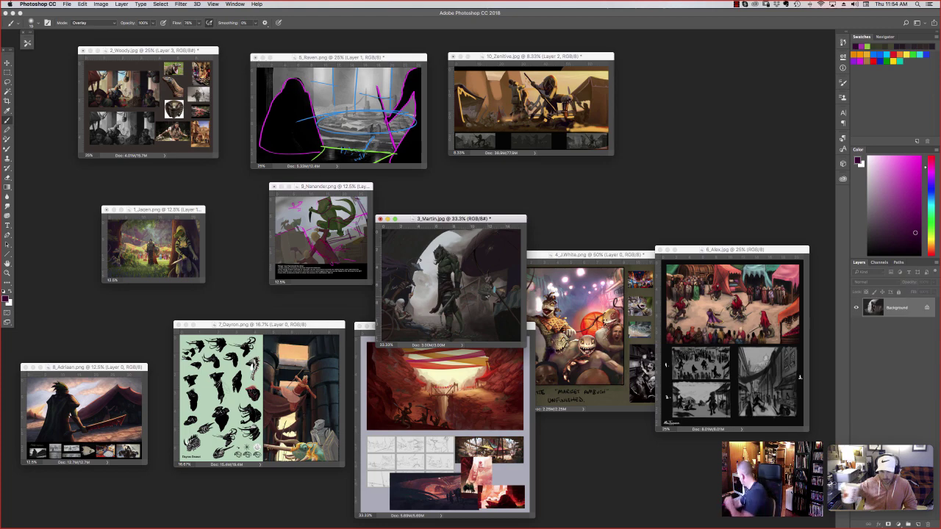
key(f)
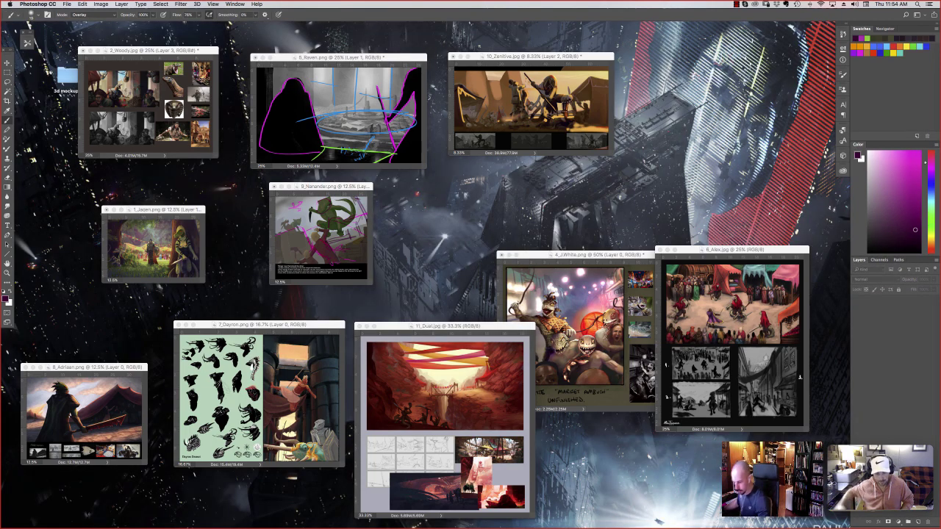
key(super+plus)
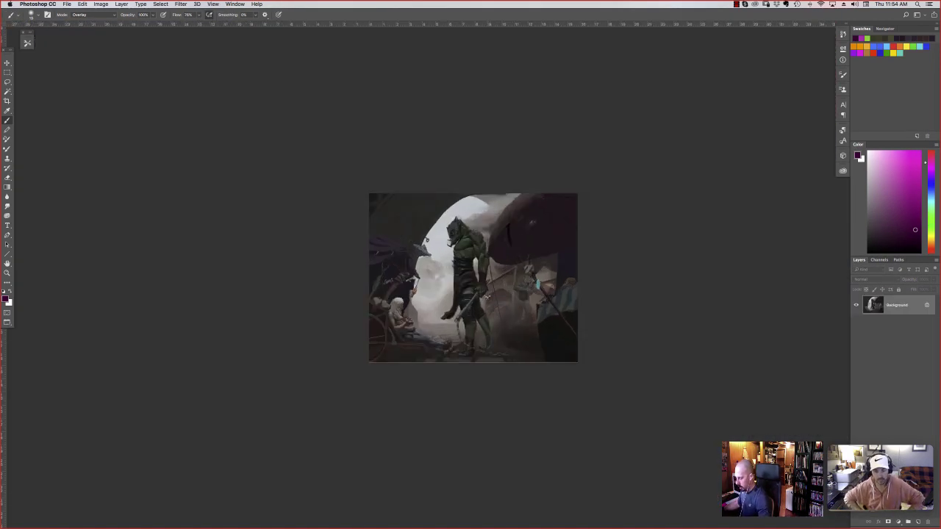
key(super+plus)
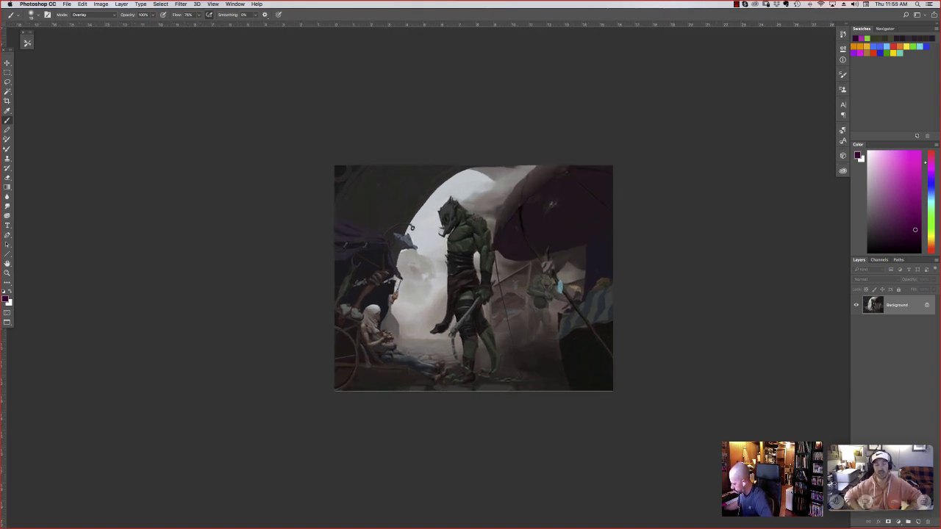
Add a new layer and paint a purple vertical dividing line just behind the orc's back
key(super+alt+shift+n)
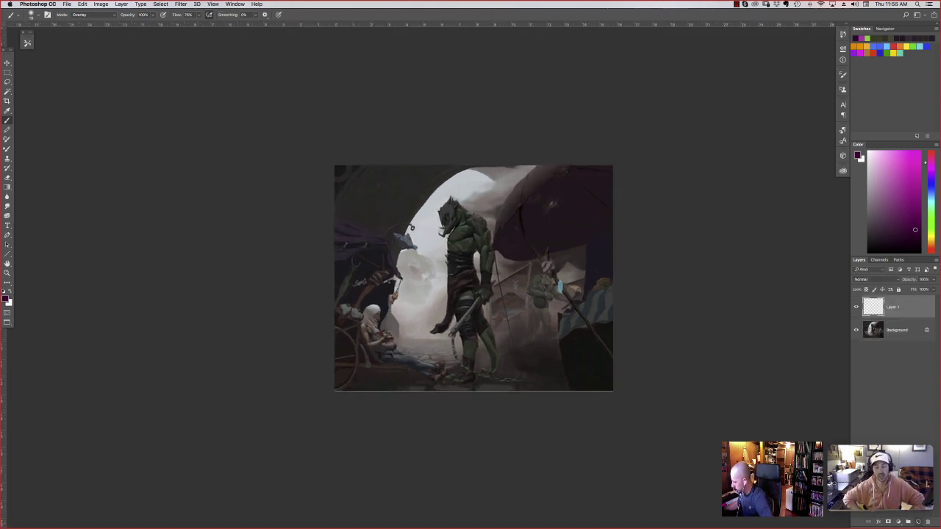
click(916, 197)
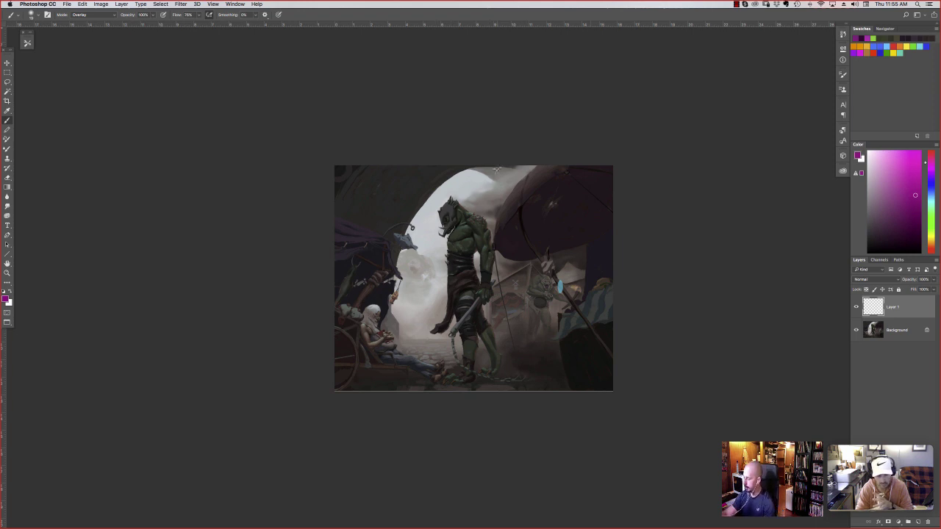
mouse_move(497, 163)
mouse_down()
mouse_move(497, 430)
mouse_move(497, 206)
mouse_move(493, 306)
mouse_move(486, 185)
mouse_up()
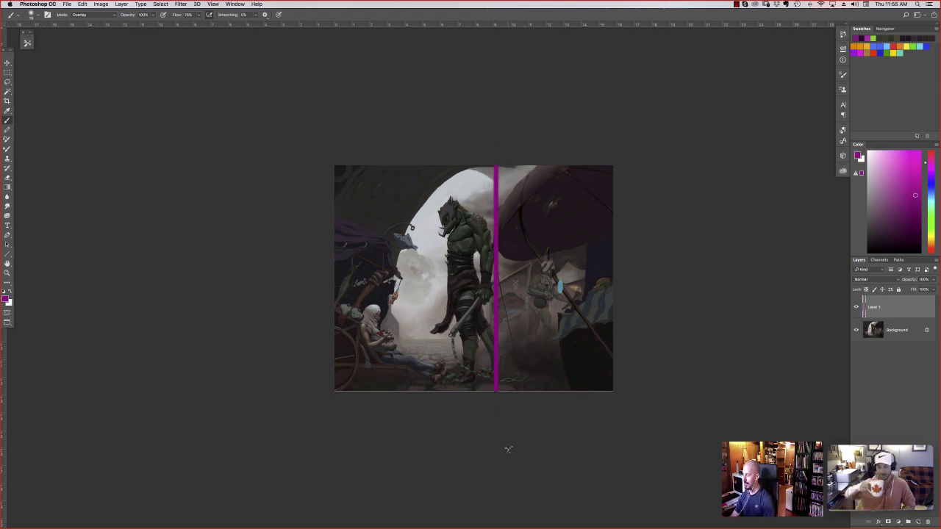
Mark the area behind the orc with spaced horizontal purple strokes, and circle the orc's upper body and the seated figure
drag(517, 185, 613, 182)
drag(524, 209, 606, 206)
drag(519, 254, 588, 253)
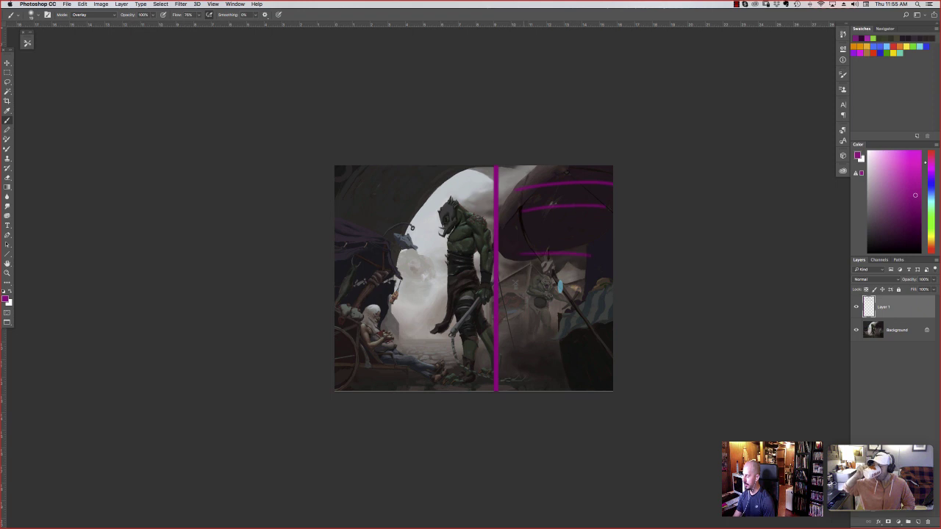
drag(542, 376, 574, 383)
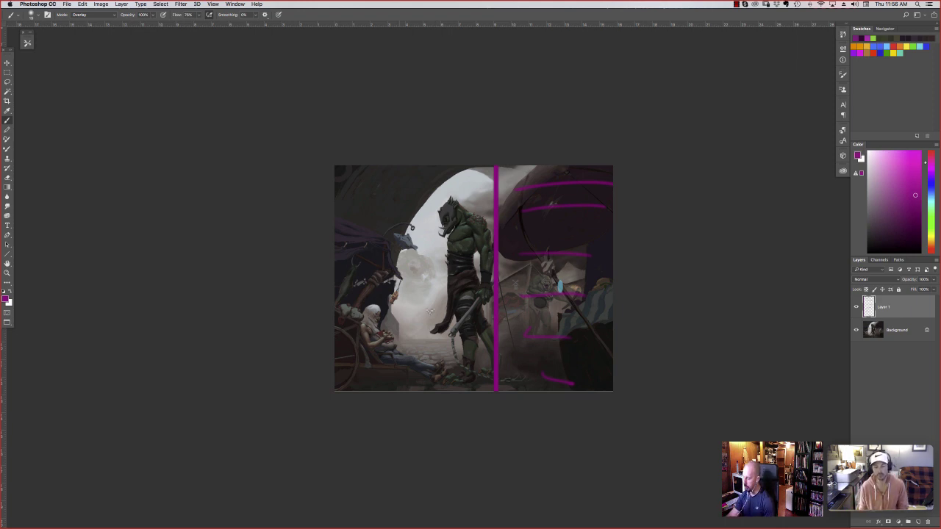
mouse_move(453, 193)
mouse_down()
mouse_move(425, 280)
mouse_move(429, 270)
mouse_move(403, 285)
mouse_up()
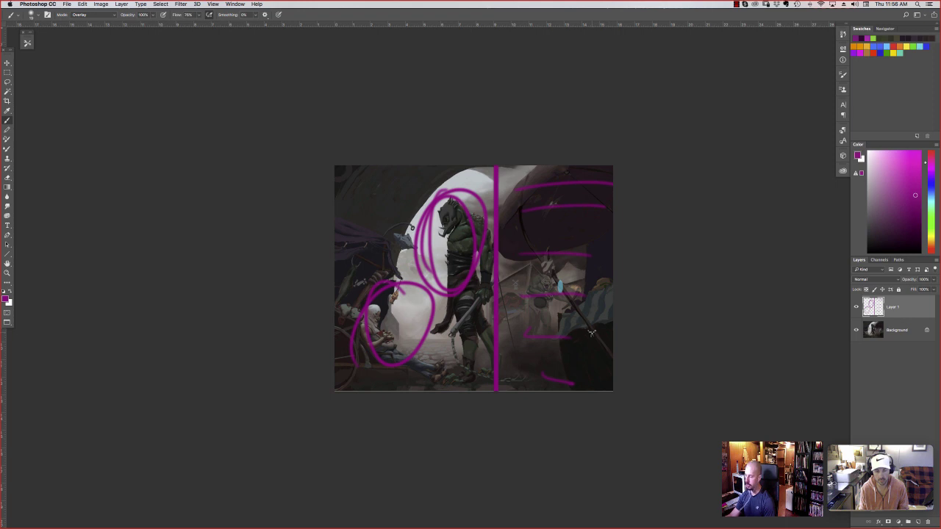
Hide the purple markup and, on a new layer, outline the large umbrella and the orc's silhouette in light blue, emphasizing where they touch
click(857, 309)
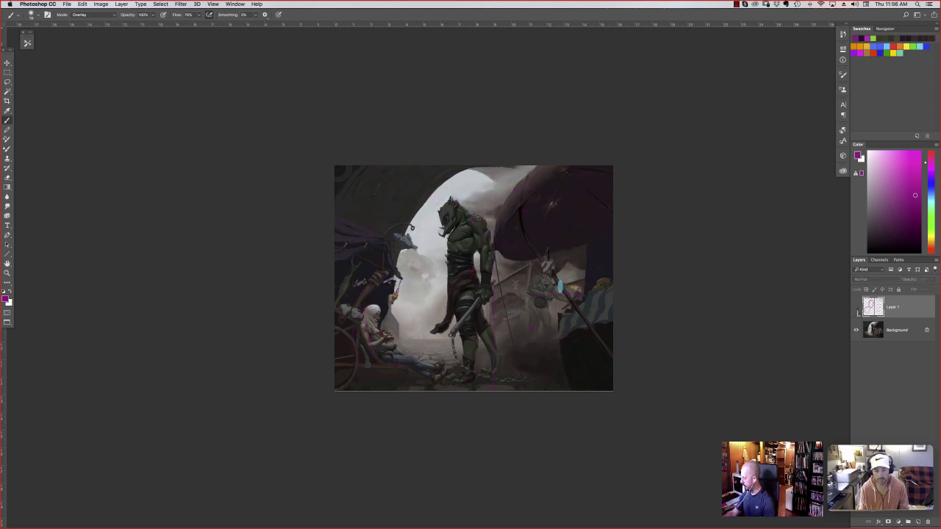
click(919, 523)
click(931, 188)
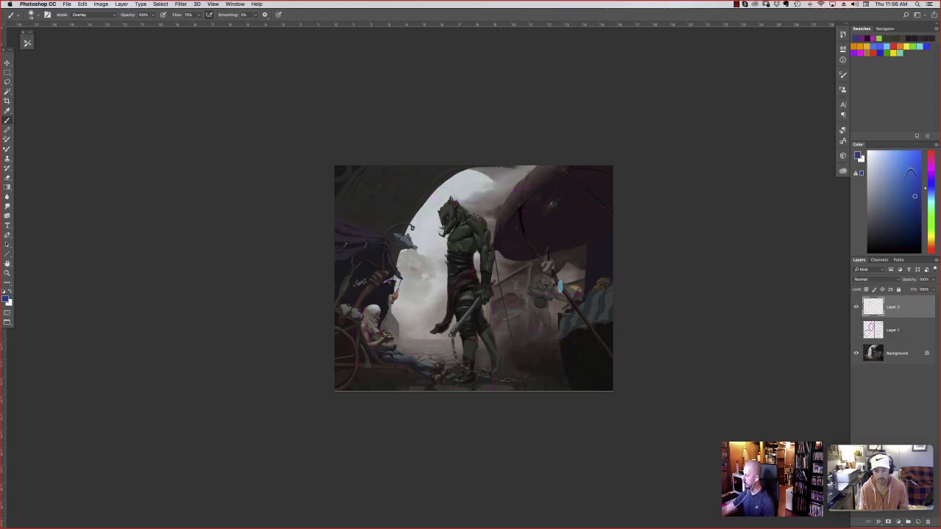
click(905, 163)
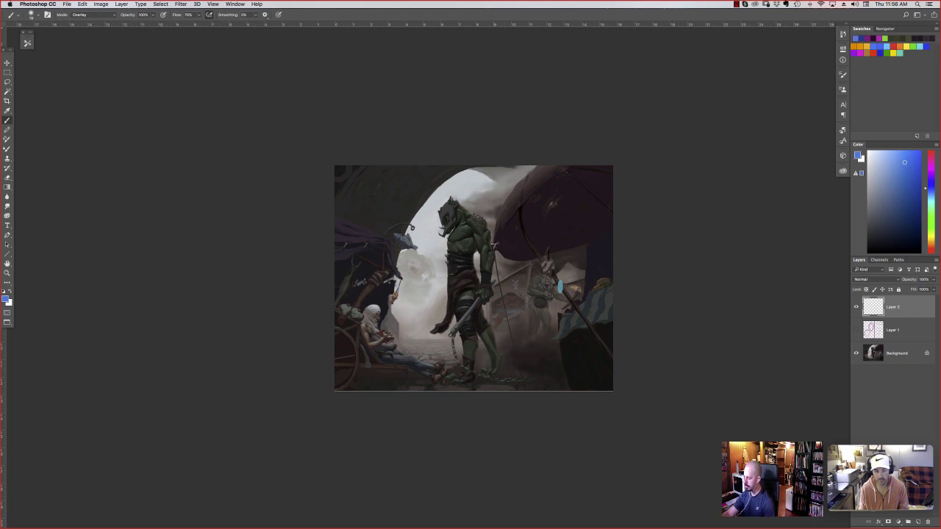
mouse_move(517, 183)
mouse_down()
mouse_move(599, 230)
mouse_move(613, 224)
mouse_up()
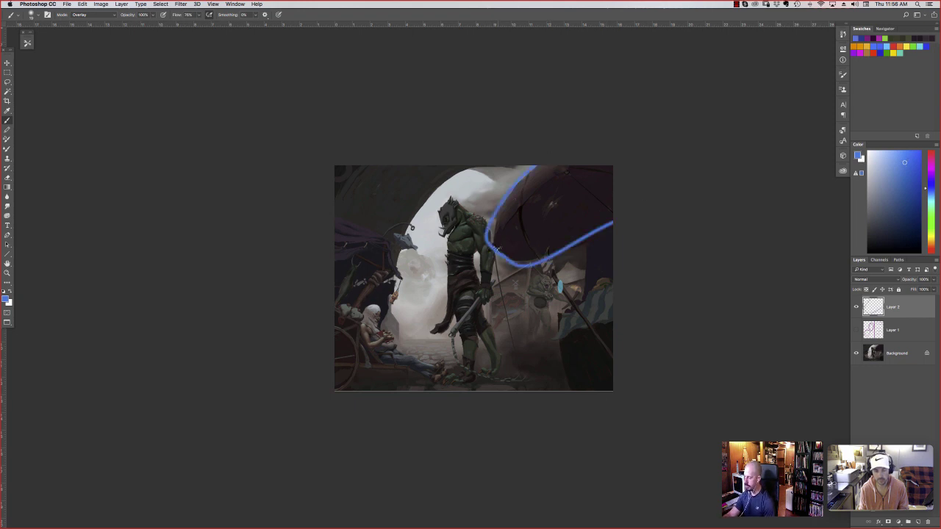
mouse_move(497, 248)
mouse_down()
mouse_move(488, 232)
mouse_move(491, 254)
mouse_up()
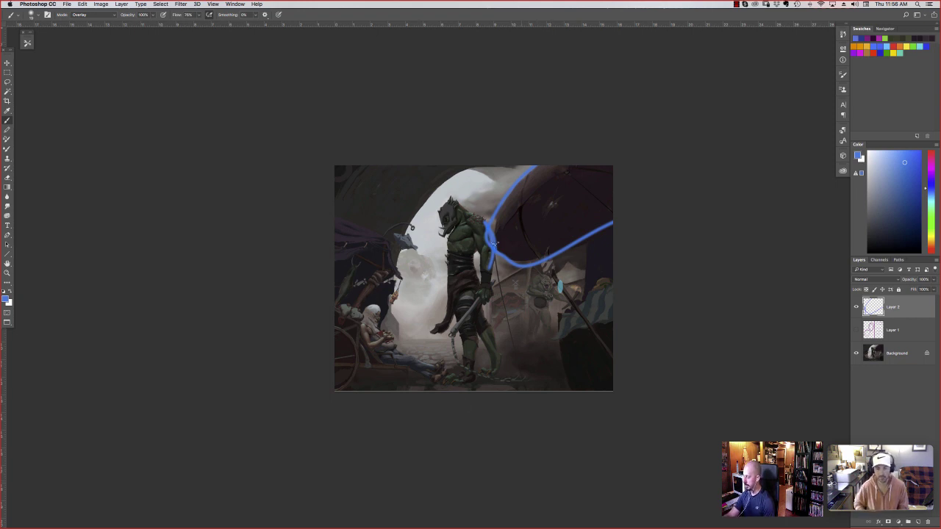
mouse_move(497, 364)
mouse_down()
mouse_move(439, 243)
mouse_move(453, 367)
mouse_move(465, 372)
mouse_up()
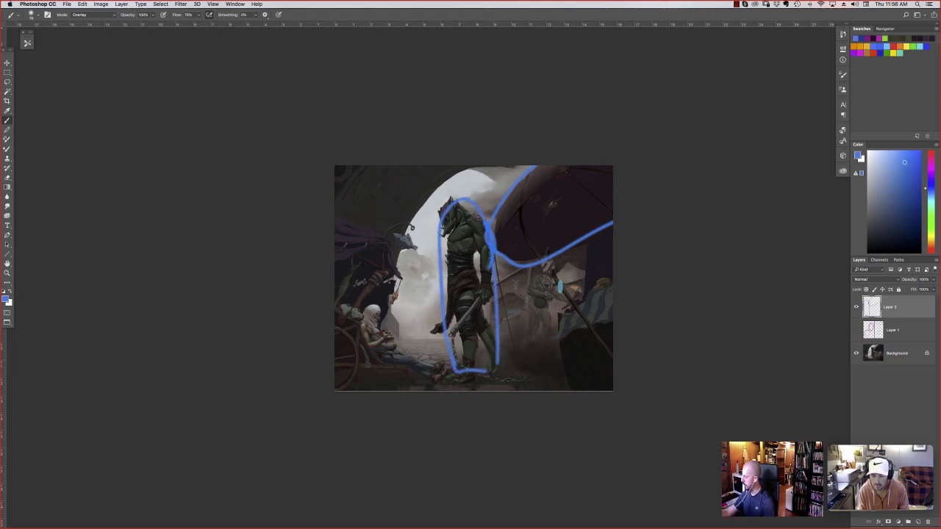
Outline the bright opening in front of the orc and the dark archway above the stall in yellow-green
click(930, 231)
mouse_move(442, 340)
mouse_down()
mouse_move(443, 196)
mouse_move(421, 213)
mouse_move(396, 265)
mouse_move(442, 340)
mouse_up()
mouse_move(460, 165)
mouse_down()
mouse_move(385, 264)
mouse_move(387, 158)
mouse_move(336, 189)
mouse_move(361, 255)
mouse_up()
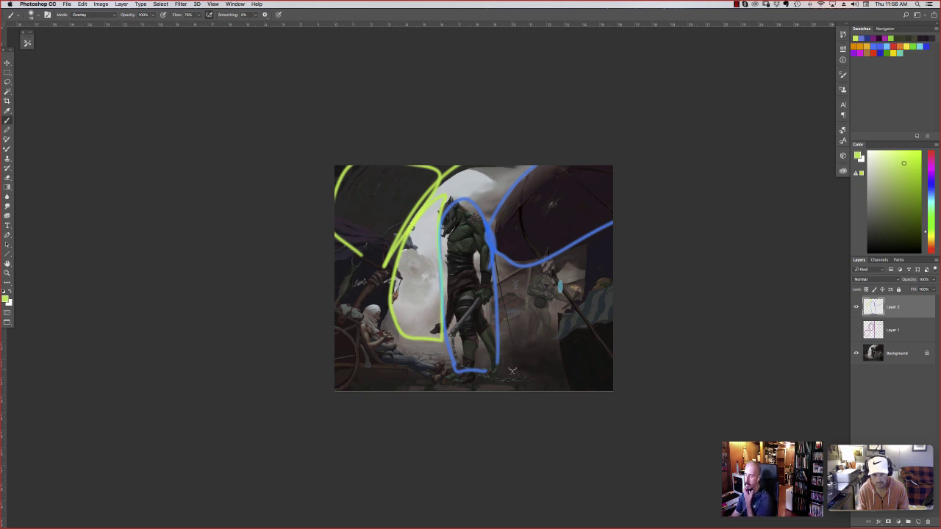
Undo all yellow-green outlines and the blue outline around the orc, and hide the markup layer
mouse_move(610, 375)
mouse_down()
mouse_move(530, 276)
mouse_move(499, 374)
mouse_move(611, 383)
mouse_up()
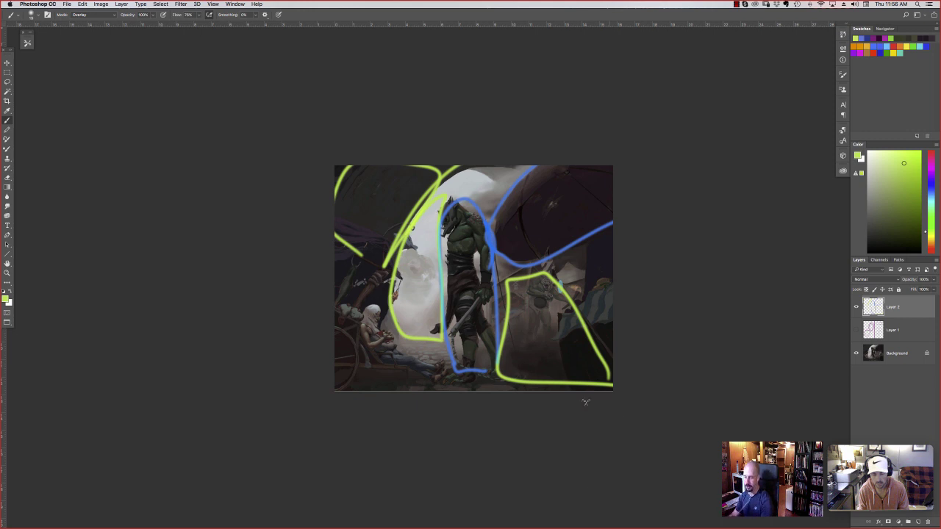
key(ctrl+alt+z)
key(ctrl+alt+z)
key(ctrl+alt+z)
key(ctrl+alt+z)
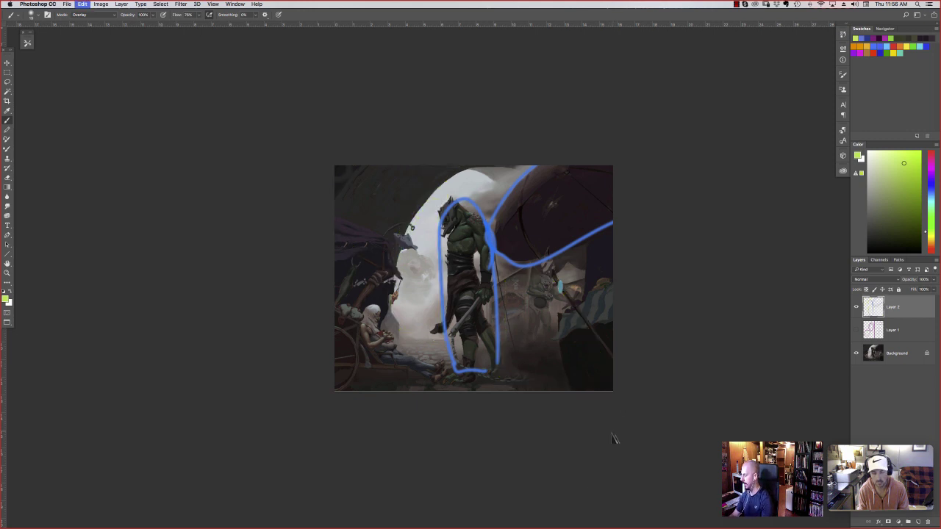
key(ctrl+alt+z)
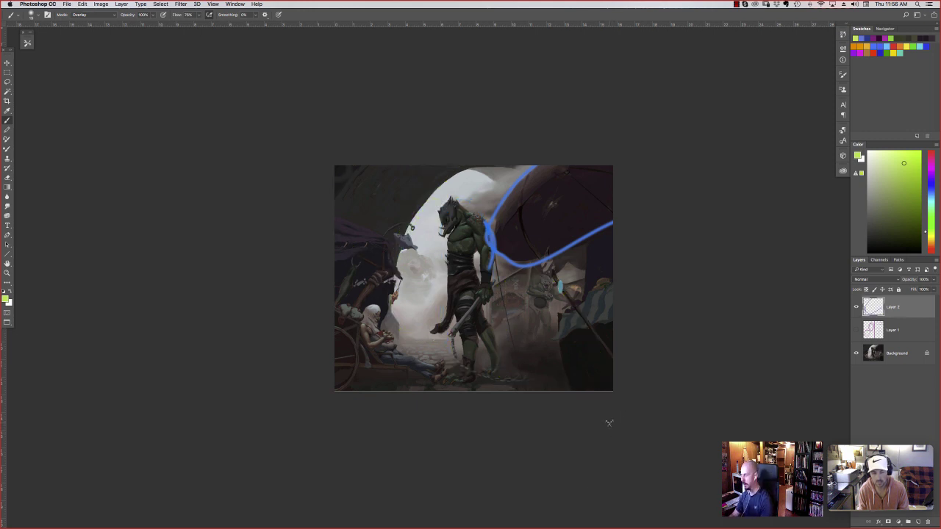
click(856, 308)
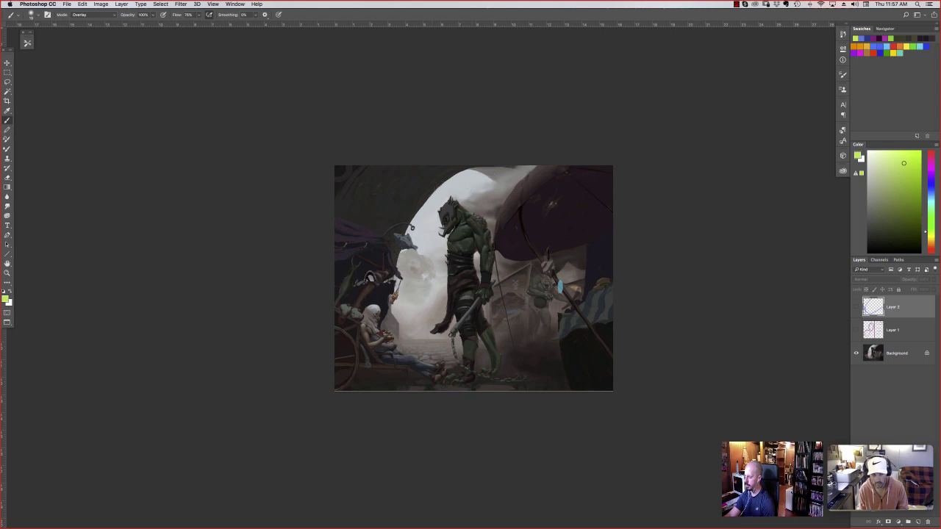
Add a new layer and scribble yellow-green strokes over the orc's shoulders and back, reaching up toward the umbrella
click(403, 246)
click(526, 171)
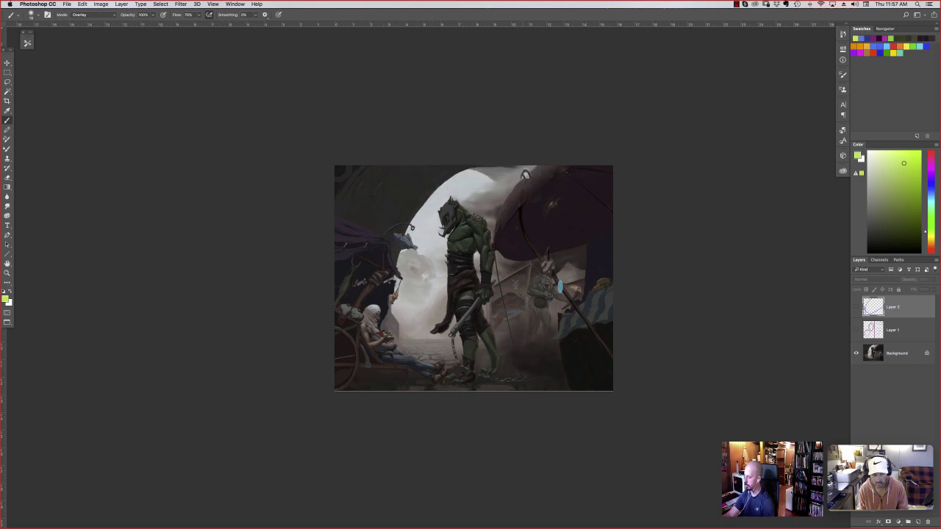
key(super+shift+alt+n)
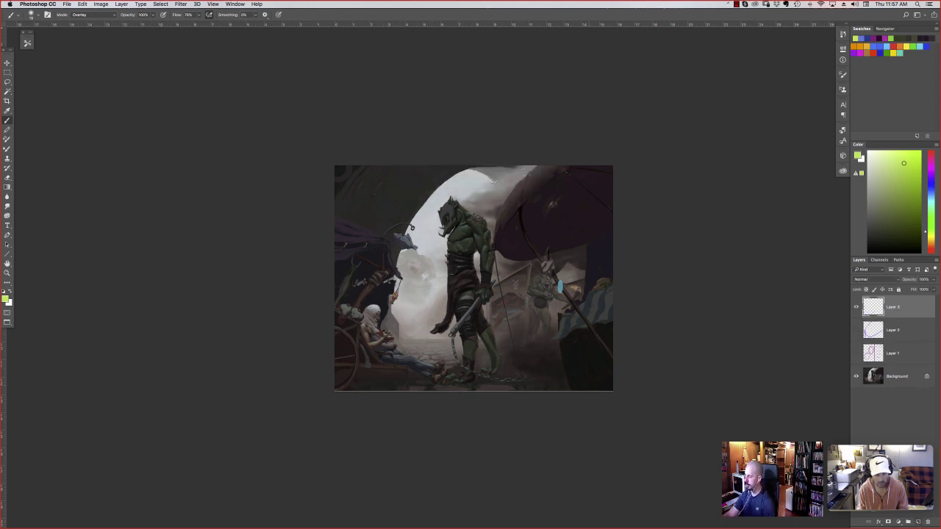
drag(491, 177, 386, 247)
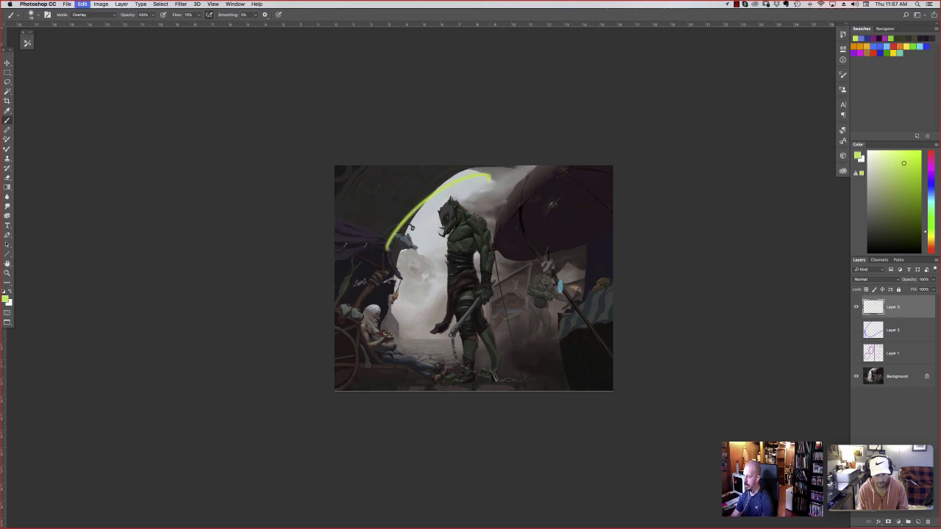
key(super+z)
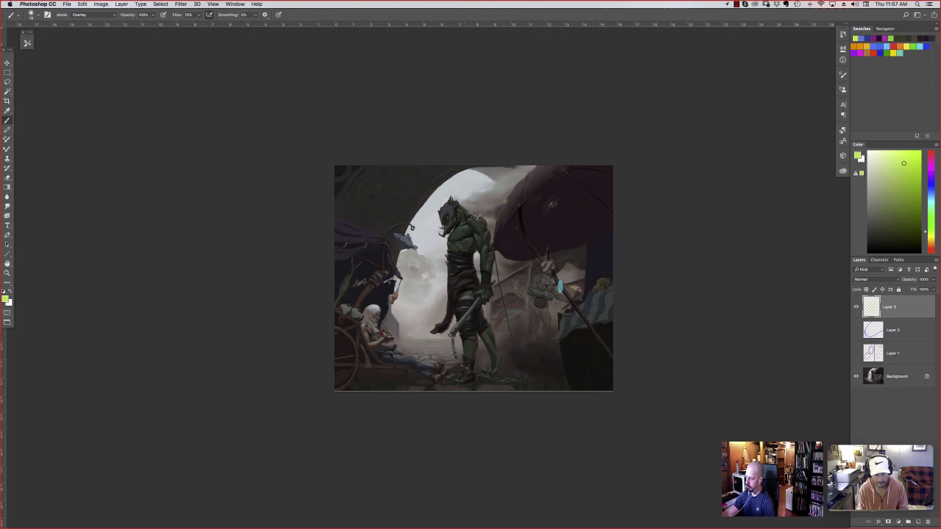
mouse_move(467, 217)
mouse_down()
mouse_move(486, 225)
mouse_move(451, 237)
mouse_move(459, 242)
mouse_move(482, 238)
mouse_move(506, 197)
mouse_move(500, 211)
mouse_up()
Set the brush blend mode to Normal and paint dark green and yellow-green strokes over the orc's head and behind its back
click(898, 214)
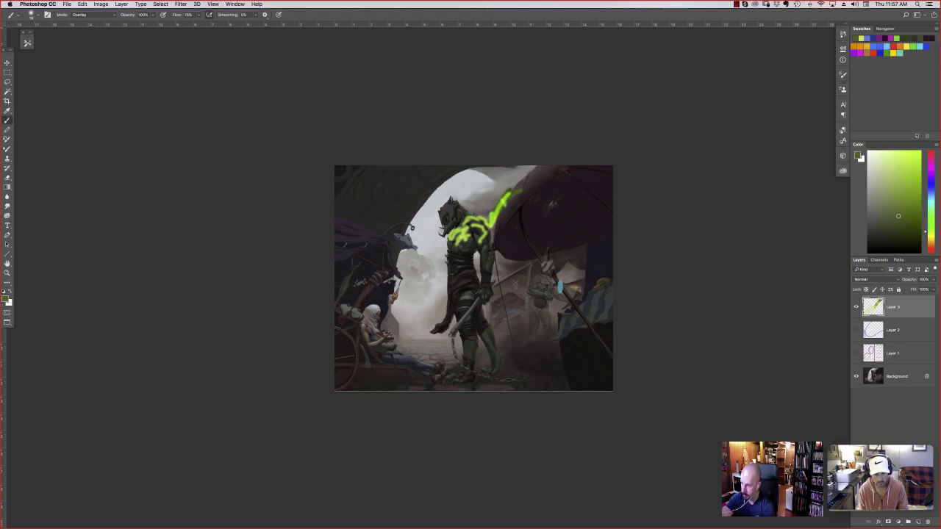
click(93, 15)
scroll(91, 66, up, 5)
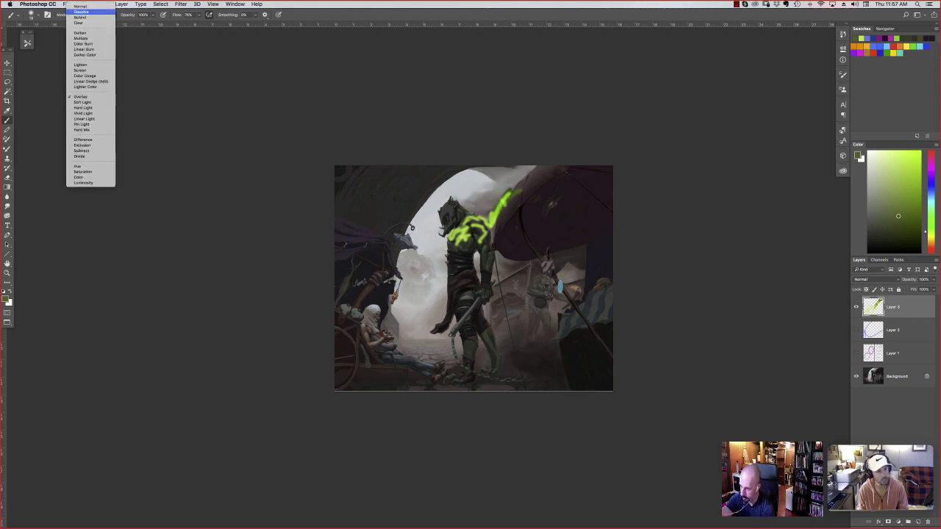
click(79, 8)
mouse_move(498, 197)
mouse_down()
mouse_move(491, 215)
mouse_move(483, 191)
mouse_move(461, 200)
mouse_move(451, 185)
mouse_move(500, 214)
mouse_move(444, 202)
mouse_move(450, 219)
mouse_up()
click(907, 241)
alt+click(470, 233)
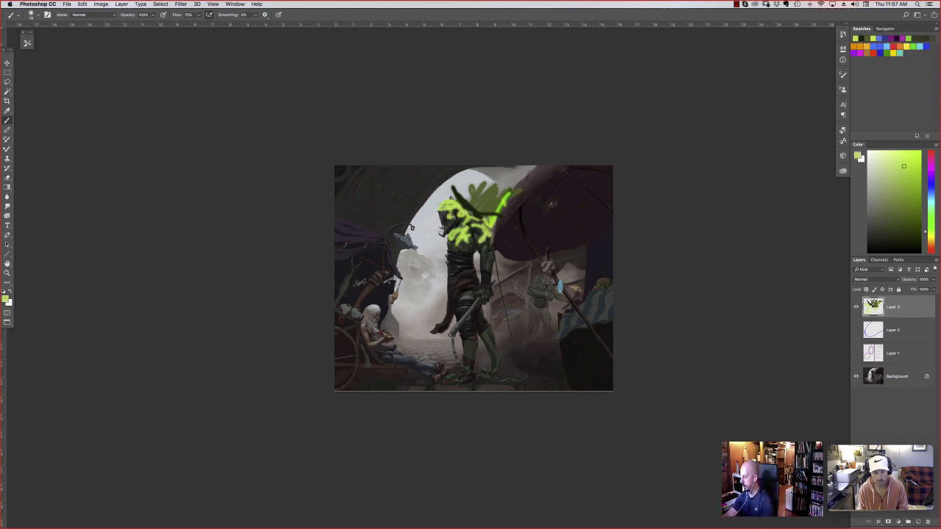
Hatch the archway and the sky above the orc in black, and add red curves along the arch and umbrella
key(d)
mouse_move(507, 193)
mouse_down()
mouse_move(494, 203)
mouse_move(518, 176)
mouse_move(471, 171)
mouse_move(452, 180)
mouse_move(441, 169)
mouse_move(460, 193)
mouse_move(411, 175)
mouse_up()
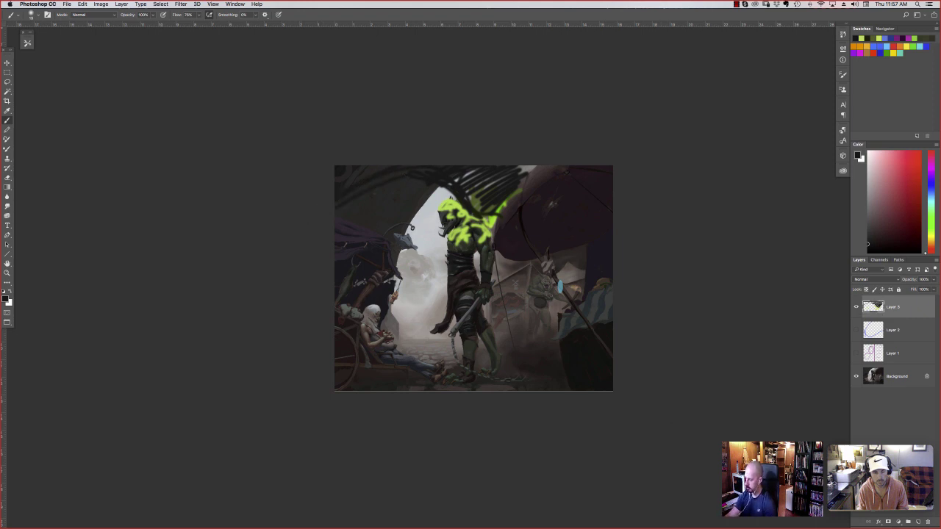
click(899, 190)
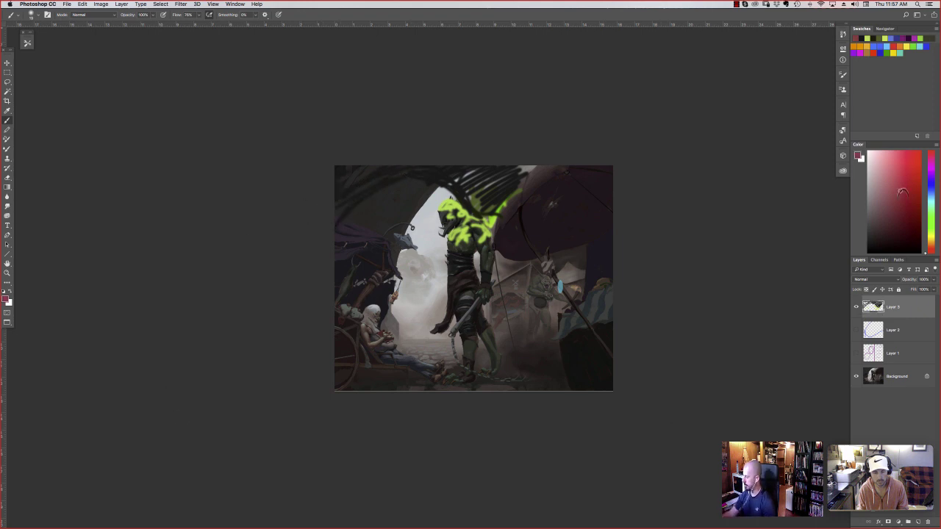
drag(314, 246, 449, 167)
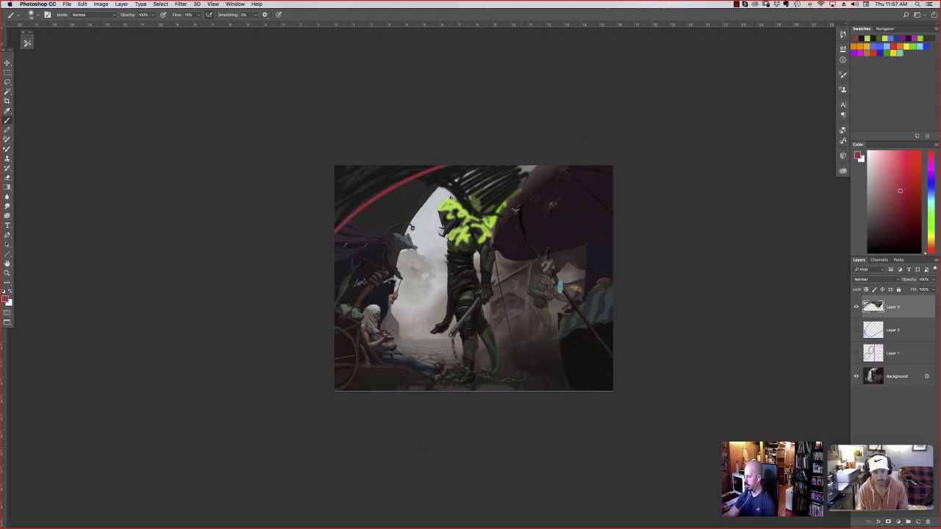
mouse_move(563, 166)
mouse_down()
mouse_move(536, 234)
mouse_move(642, 183)
mouse_up()
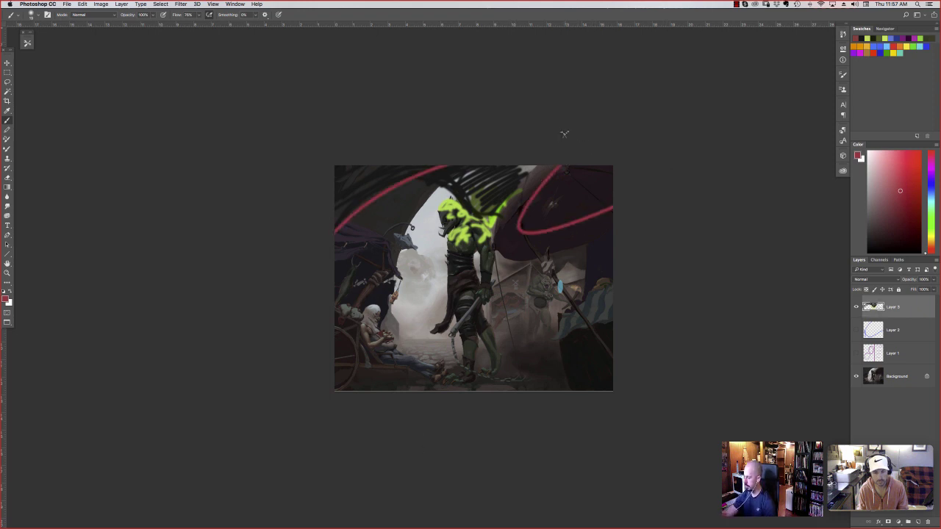
drag(511, 215, 530, 192)
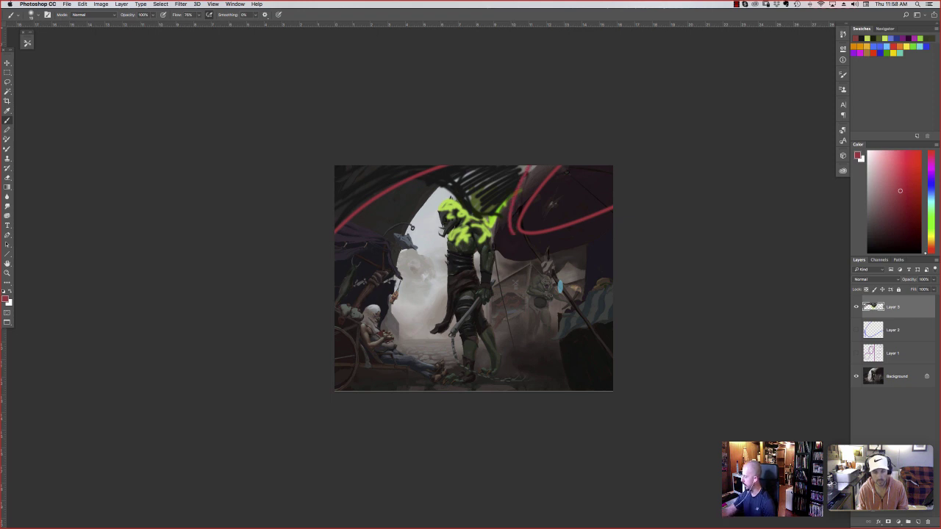
Sketch the archway's lower edge and the umbrella with a slanted pole in blue, and hide this markup layer
click(930, 183)
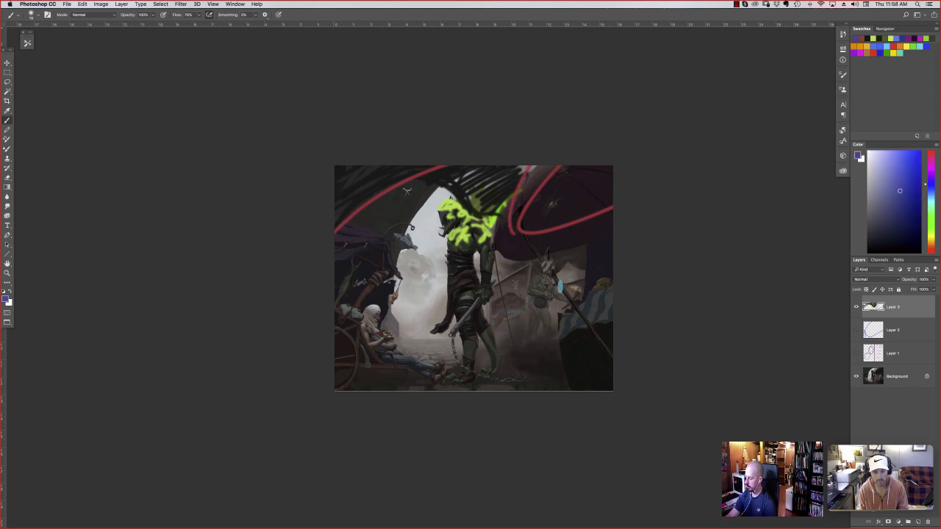
drag(336, 235, 465, 168)
mouse_move(503, 220)
mouse_down()
mouse_move(514, 170)
mouse_move(392, 215)
mouse_up()
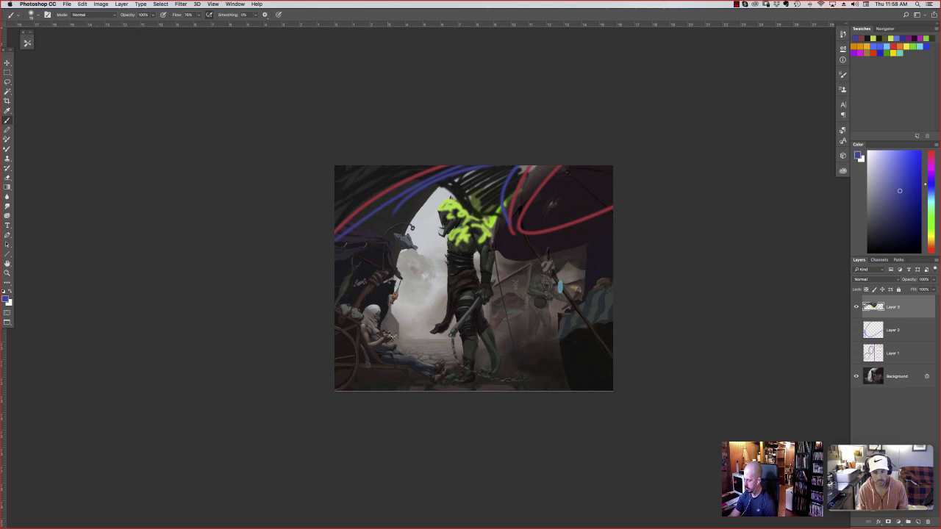
mouse_move(505, 195)
mouse_down()
mouse_move(512, 236)
mouse_move(591, 241)
mouse_move(523, 369)
mouse_up()
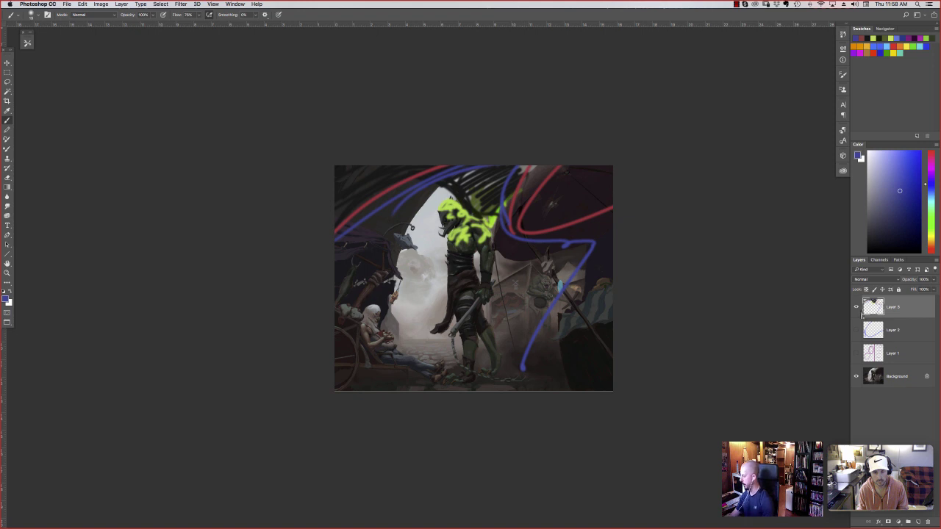
click(856, 307)
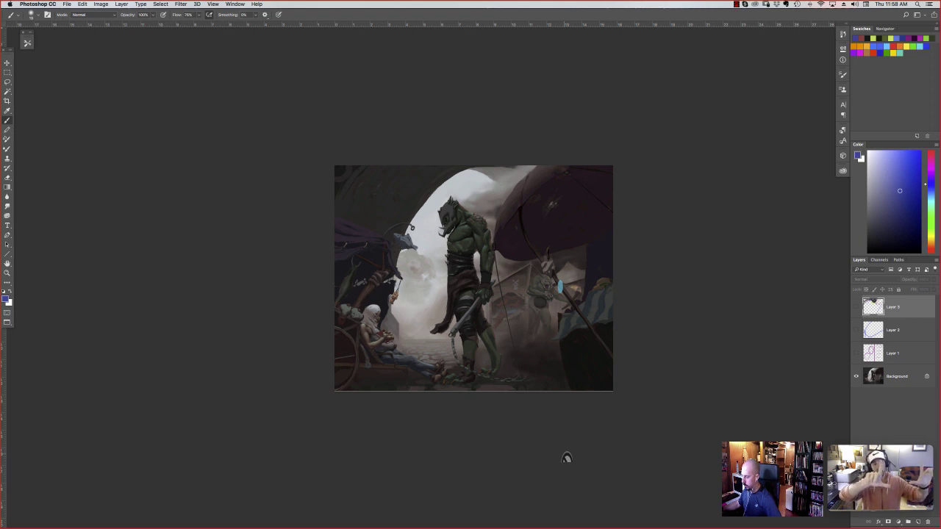
click(499, 149)
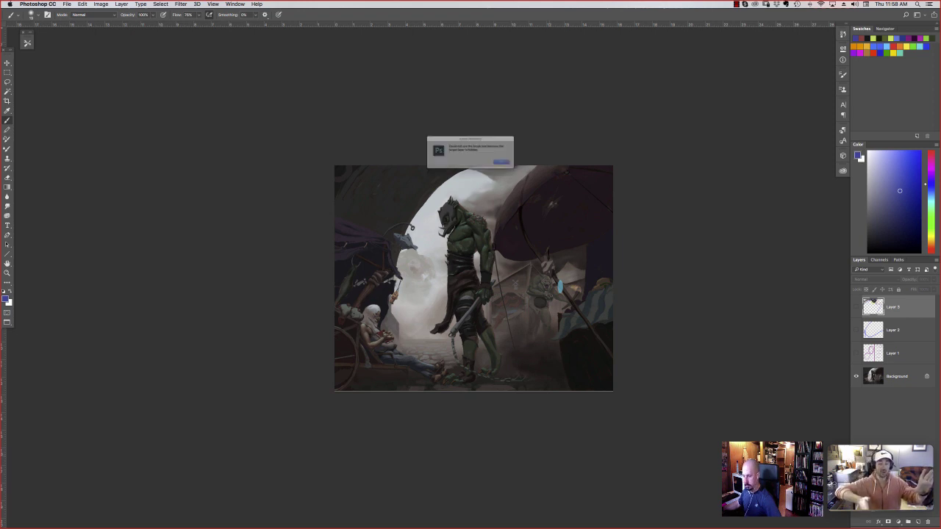
key(Return)
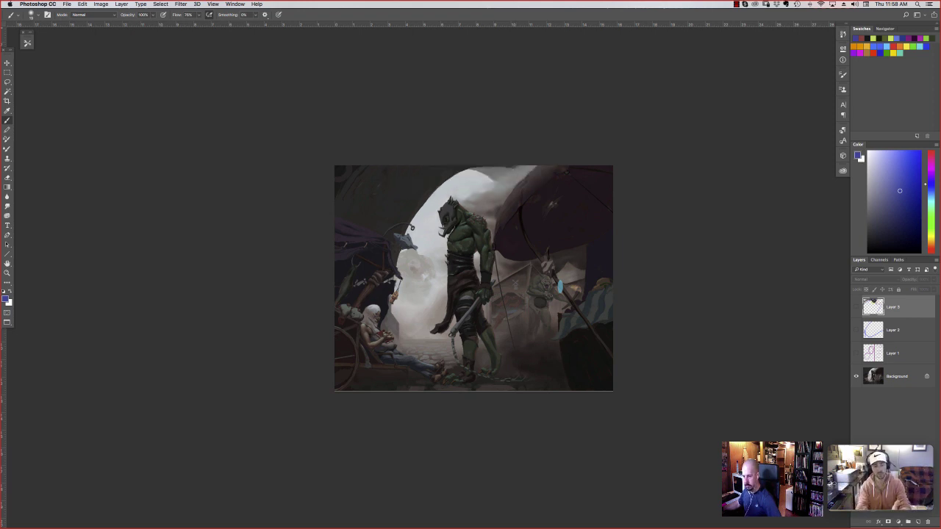
Extend the canvas beyond the painting's left edge with the Crop tool
key(c)
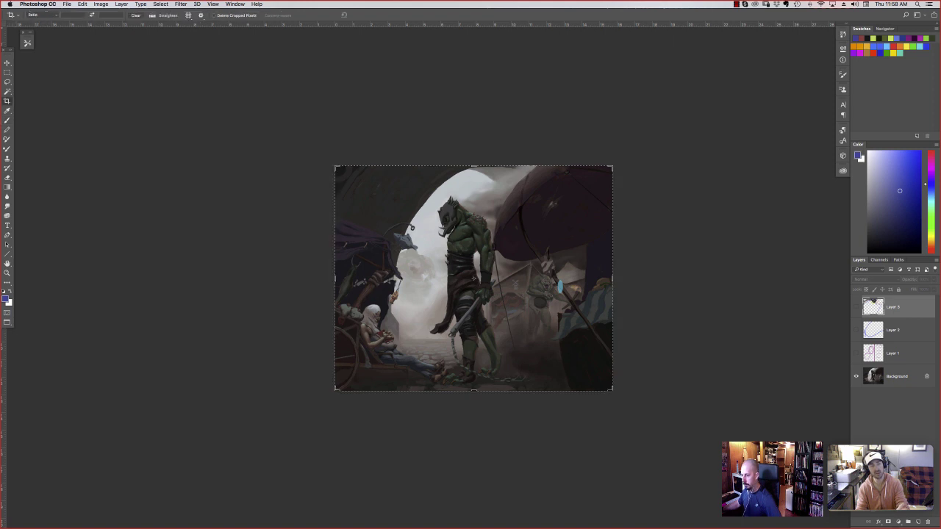
drag(327, 292, 315, 287)
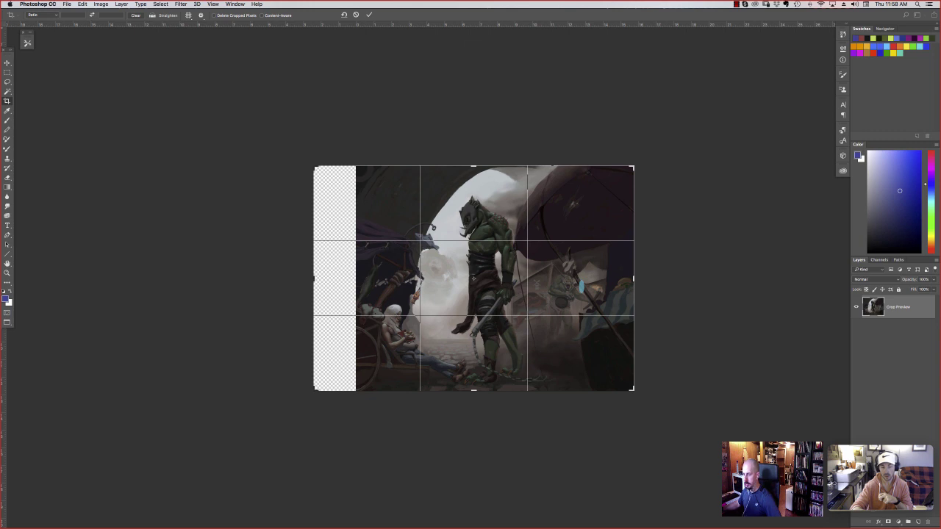
key(v)
key(Return)
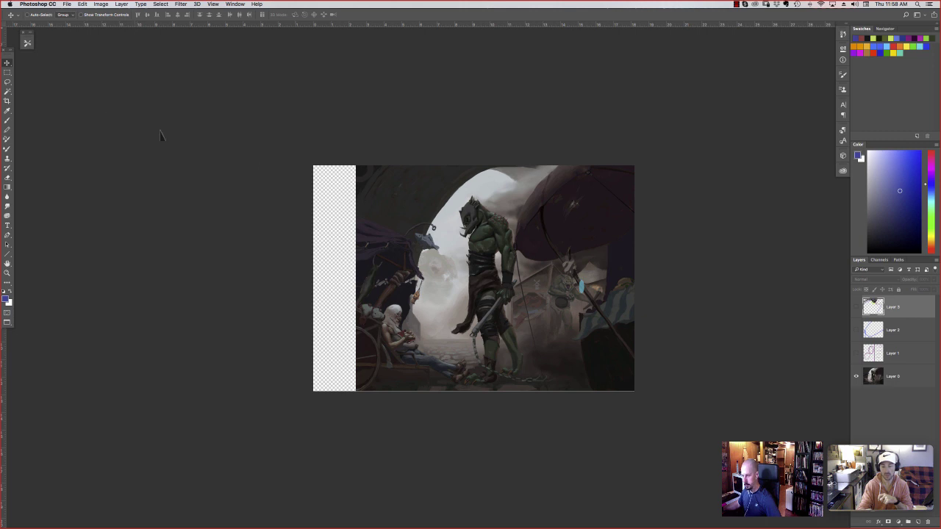
Crop a narrow strip off the painting's right side and extend the canvas further to the left
click(8, 101)
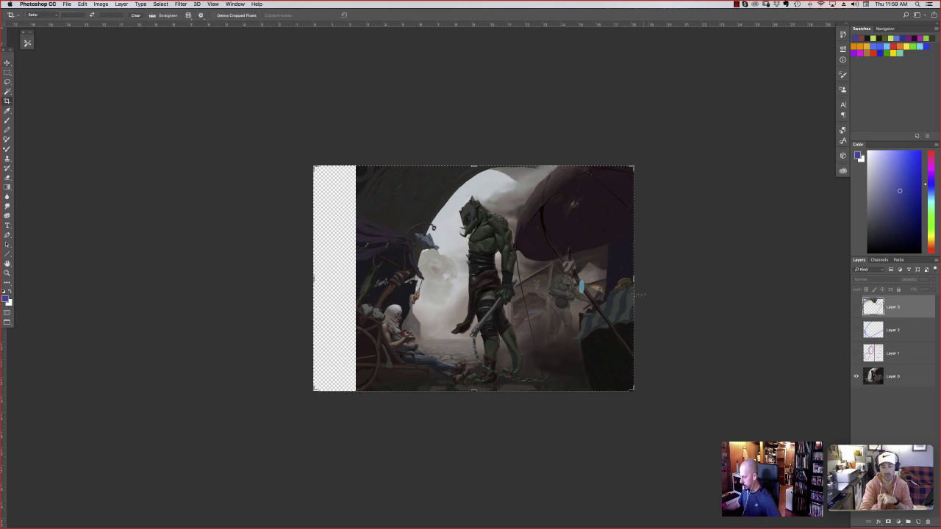
drag(635, 287, 619, 288)
drag(330, 279, 300, 284)
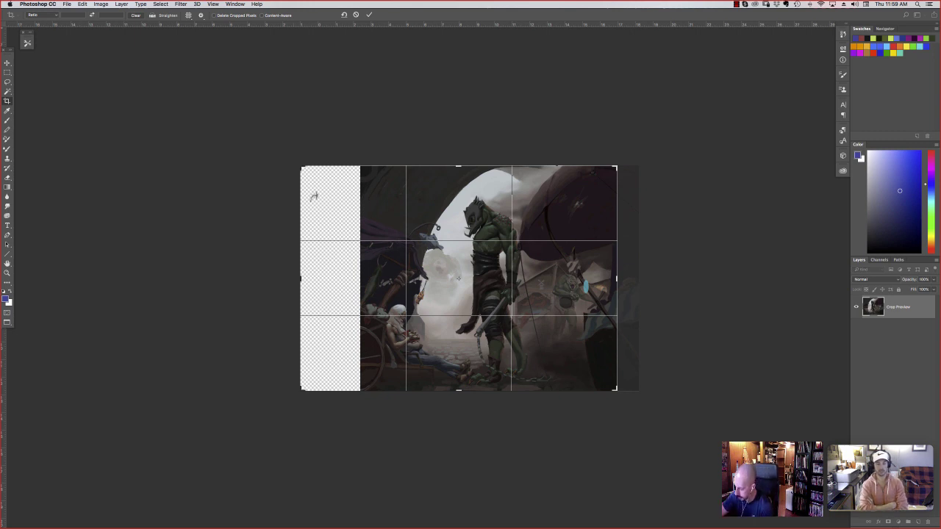
key(v)
key(Return)
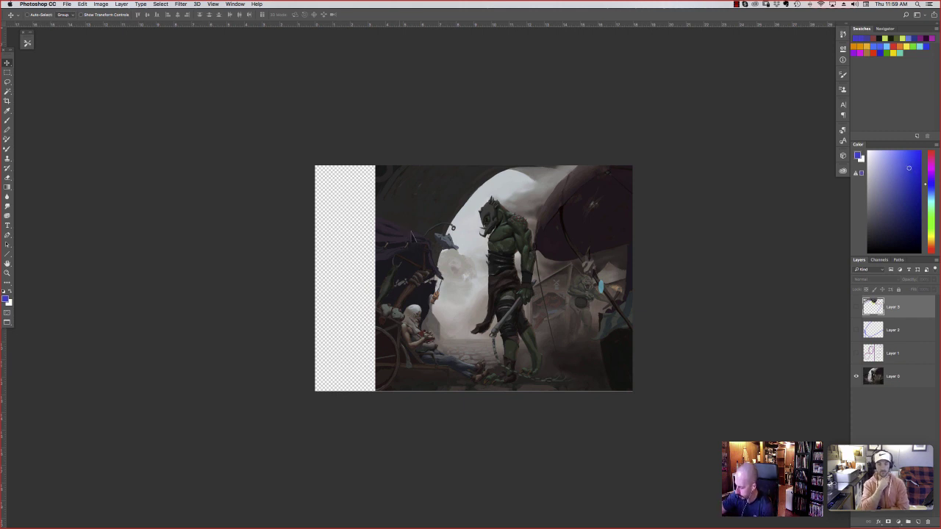
On a new layer, sketch blue lines extending the stall's awning and cart into the empty left area
key(b)
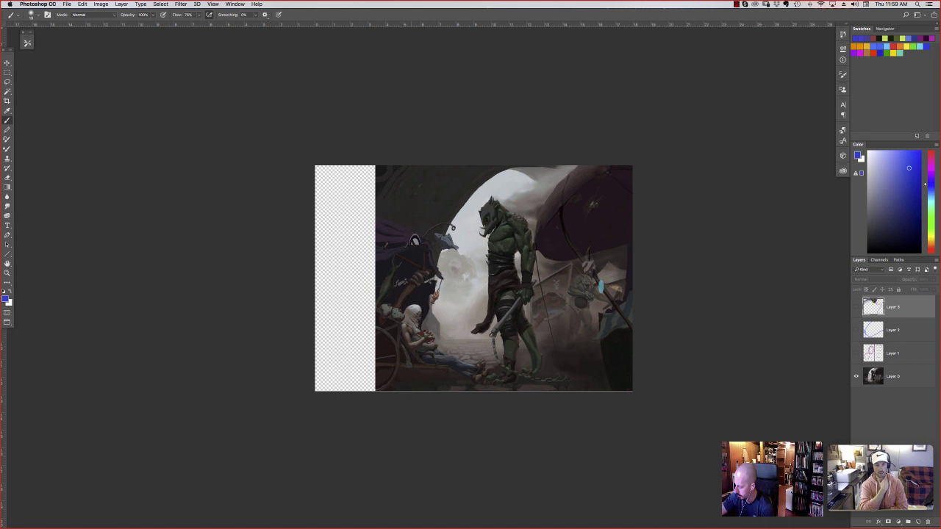
click(918, 522)
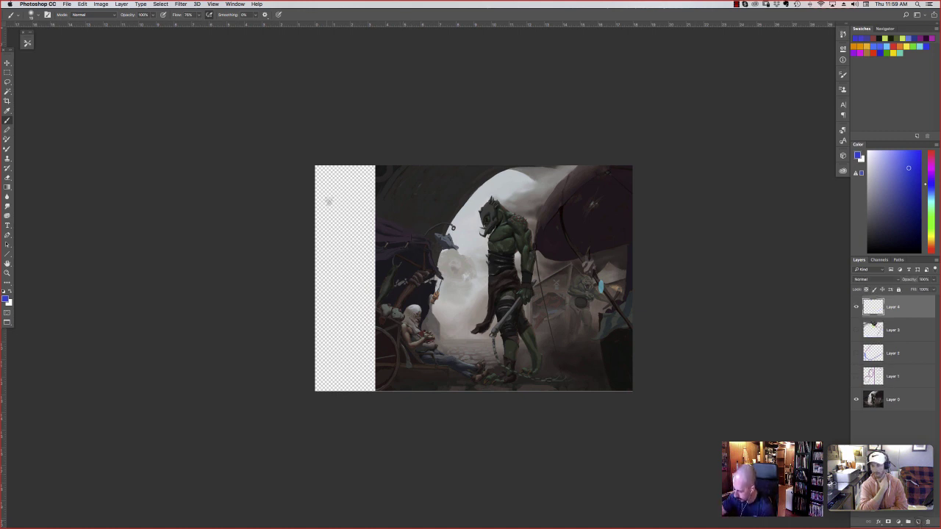
mouse_move(316, 198)
mouse_down()
mouse_move(415, 233)
mouse_move(297, 177)
mouse_move(380, 213)
mouse_move(438, 272)
mouse_move(428, 308)
mouse_up()
drag(433, 282, 448, 297)
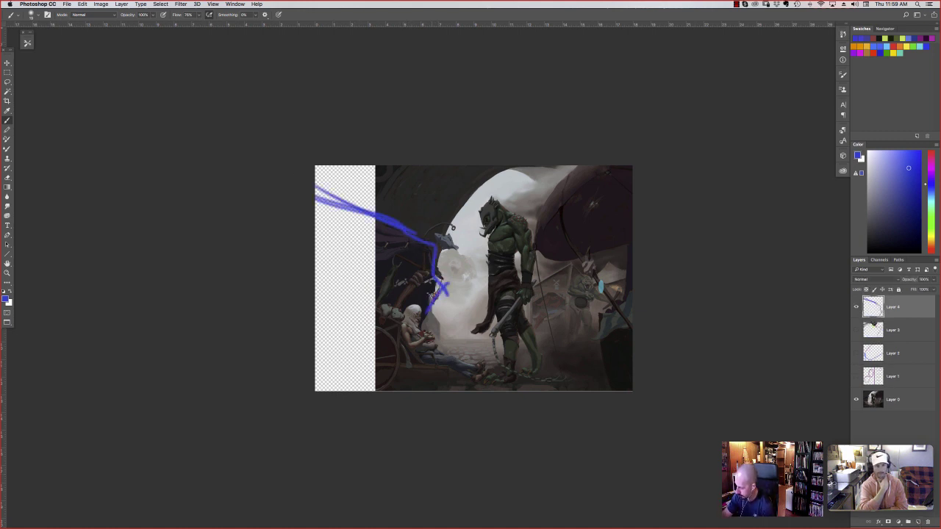
drag(316, 298, 403, 249)
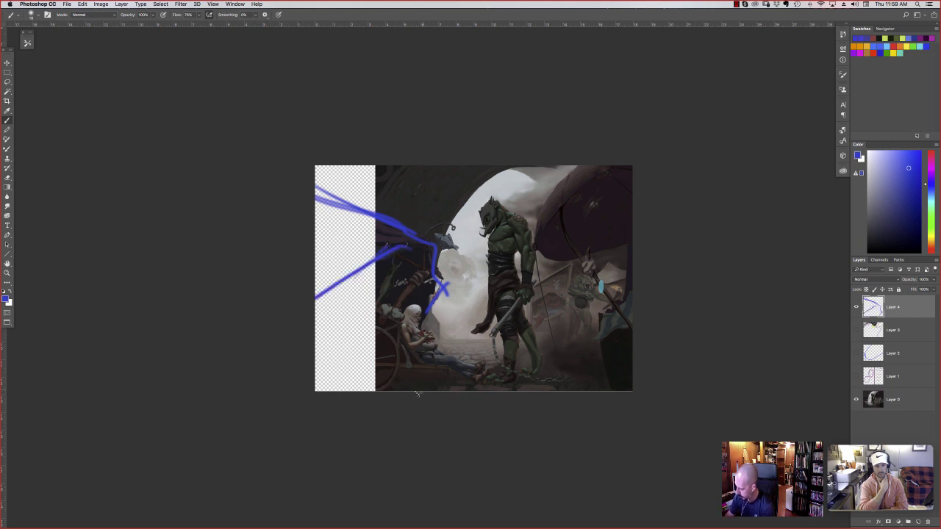
drag(335, 389, 406, 355)
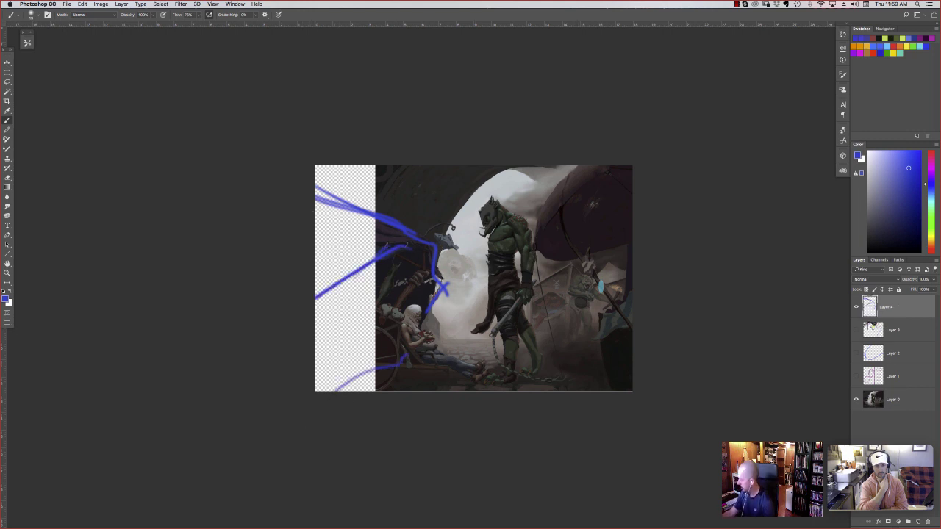
Show the previous markup layer and draw blue lines for a slanted umbrella pole and the striped-cloth stall's contour
click(856, 331)
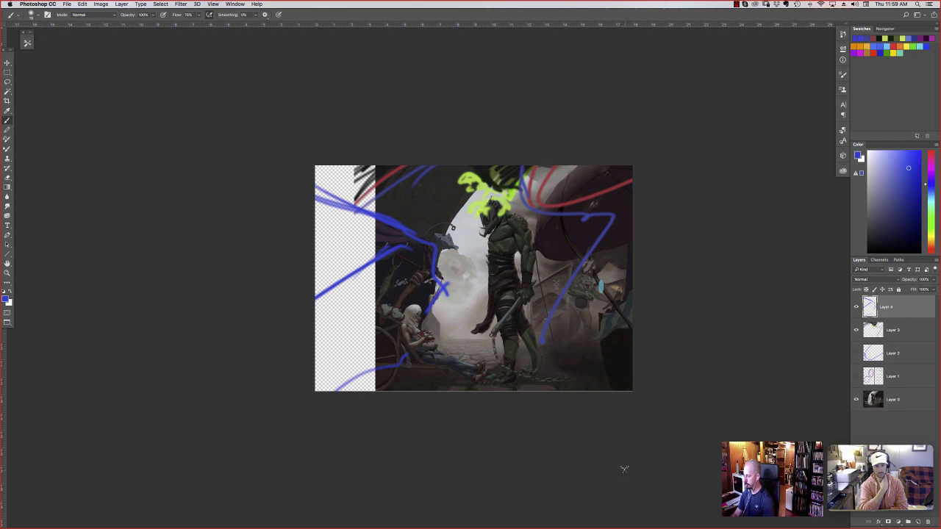
mouse_move(622, 305)
mouse_down()
mouse_move(599, 316)
mouse_move(587, 385)
mouse_move(620, 309)
mouse_move(580, 182)
mouse_move(624, 331)
mouse_up()
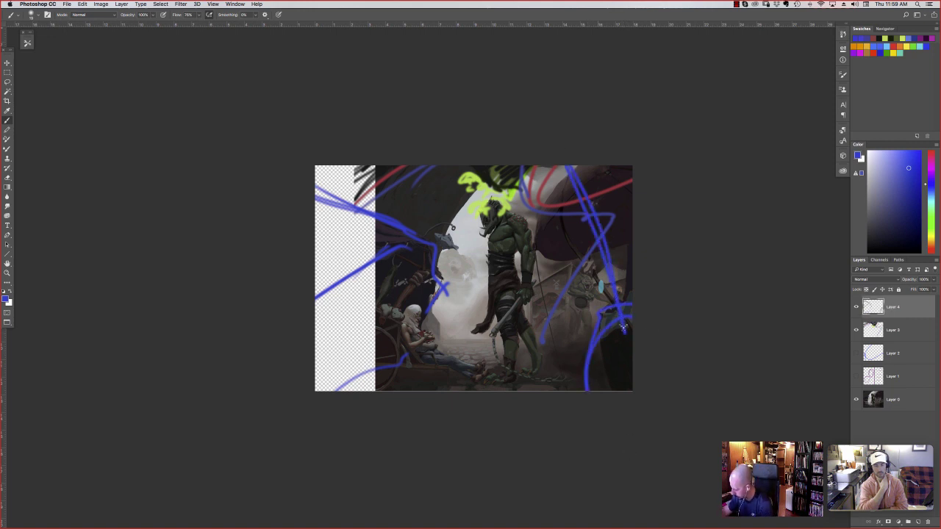
Reinforce the blue umbrella-pole line, and return the orc painting to a floating window at 33.3% zoom, moved slightly aside
drag(561, 166, 577, 197)
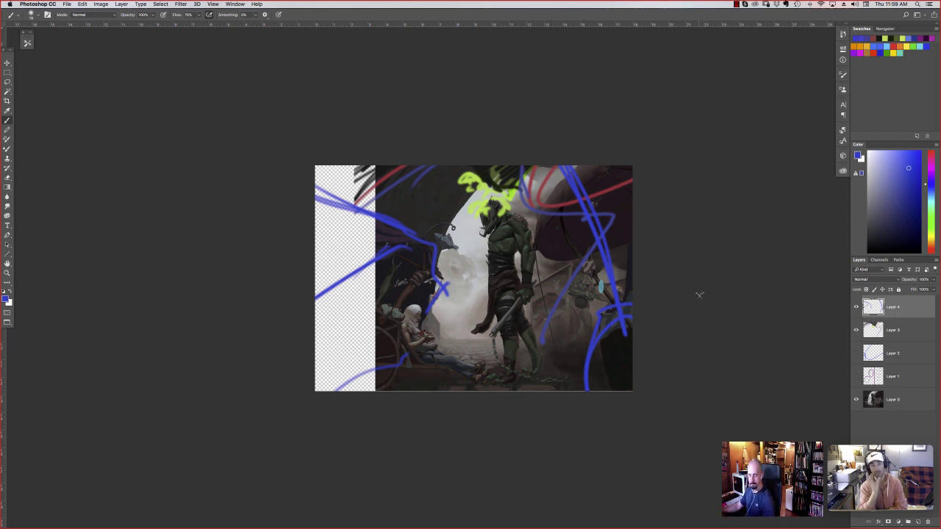
mouse_move(515, 514)
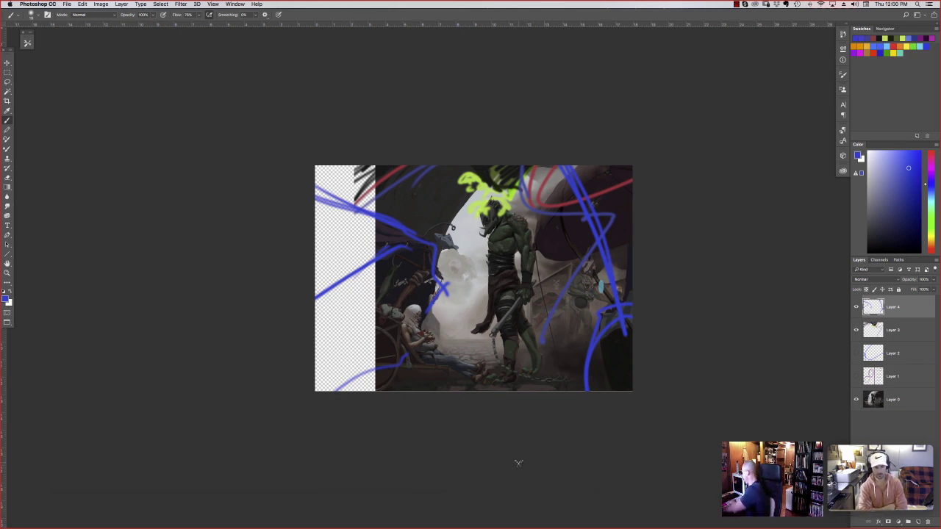
key(f)
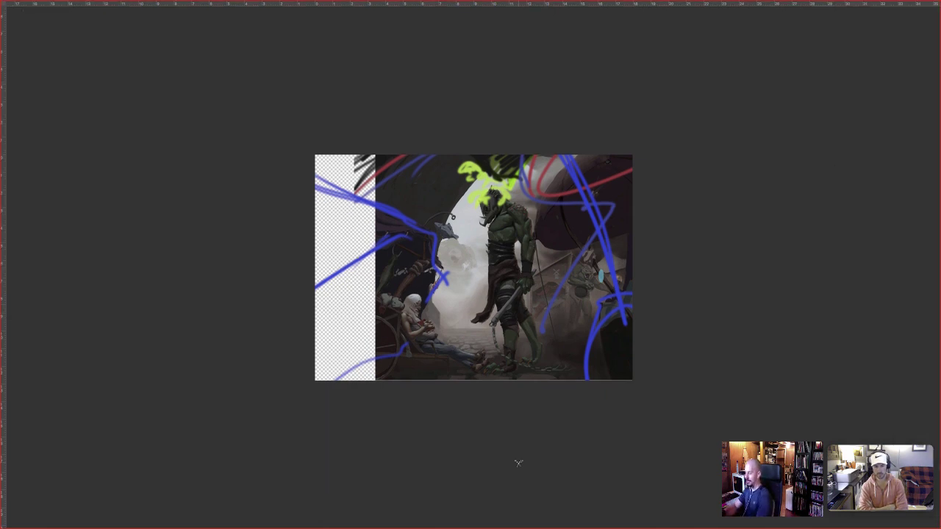
key(f)
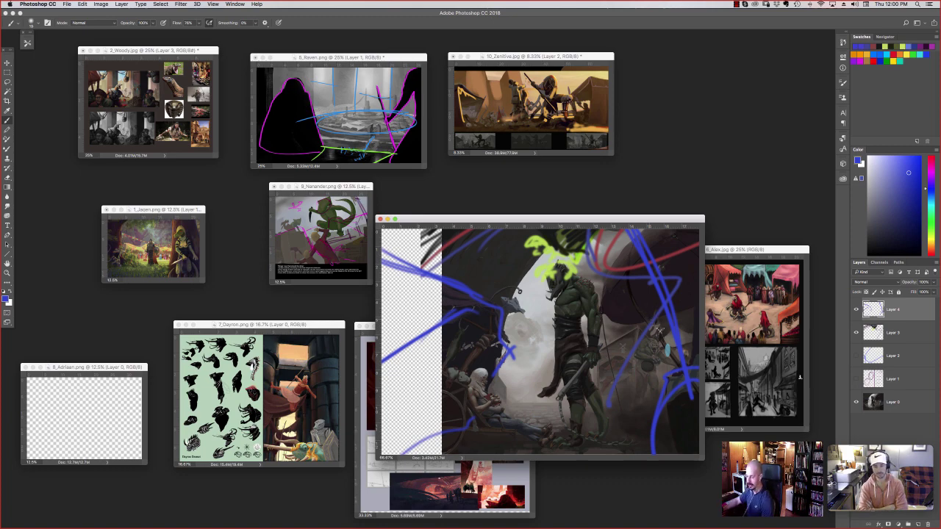
key(super+minus)
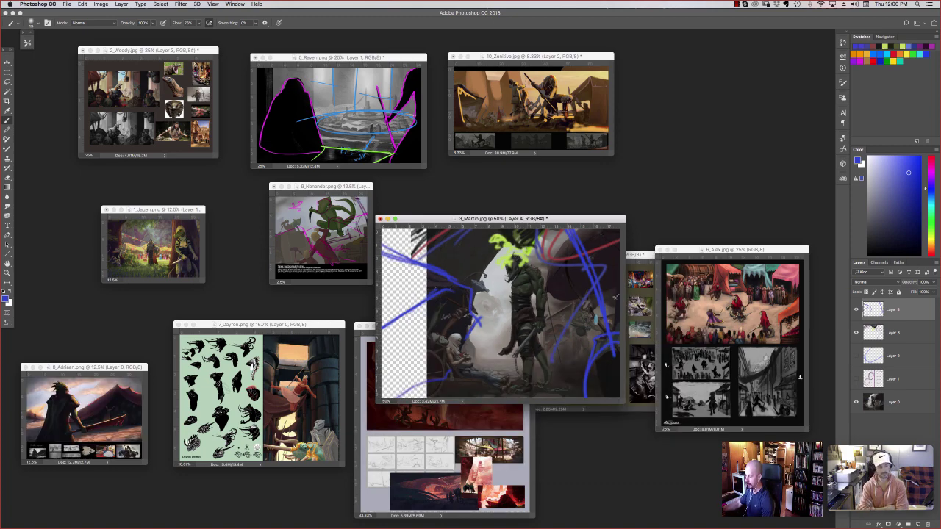
key(super+minus)
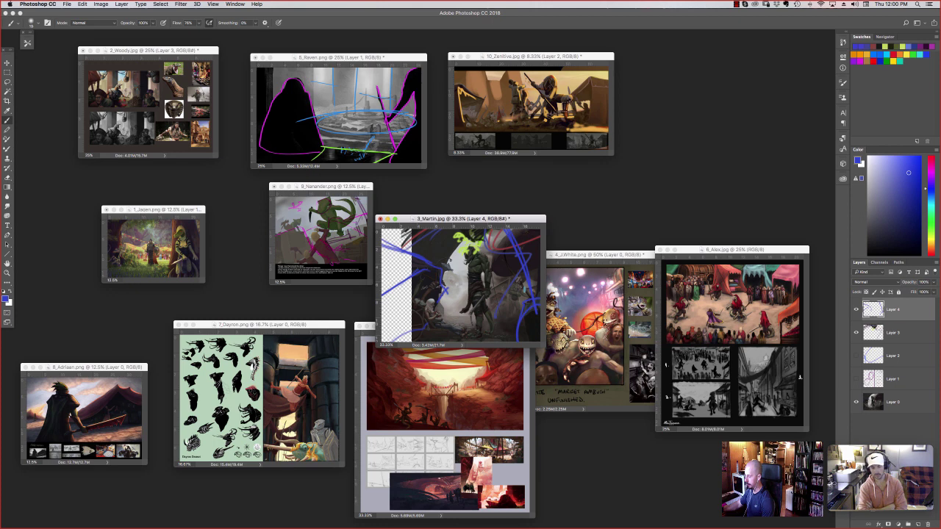
drag(461, 218, 475, 194)
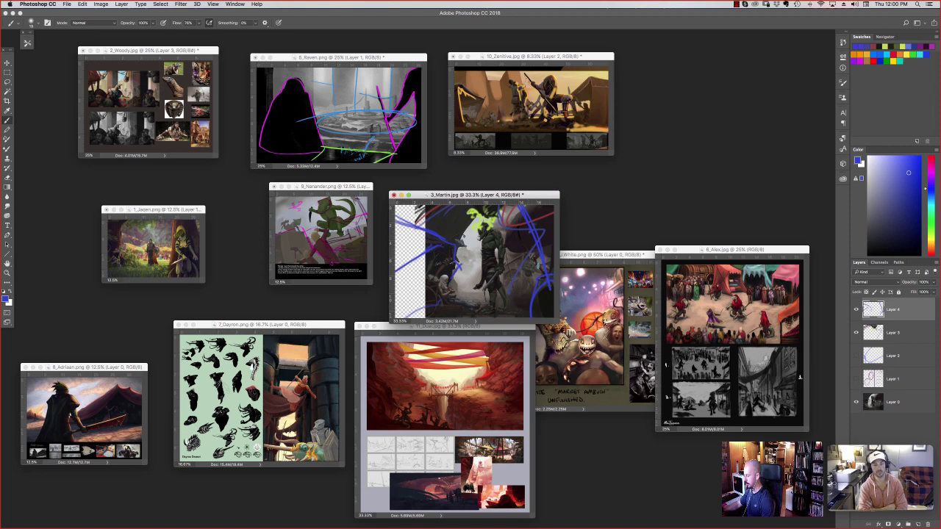
Bring the "Market Ambush" painting forward and show it in full-screen view at 100% zoom
key(ctrl+Tab)
drag(632, 255, 559, 220)
key(super+plus)
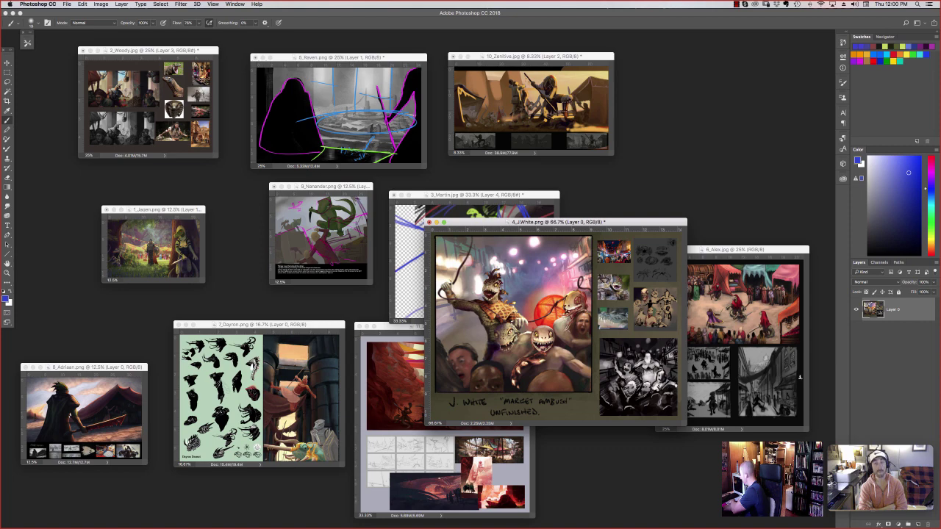
key(f)
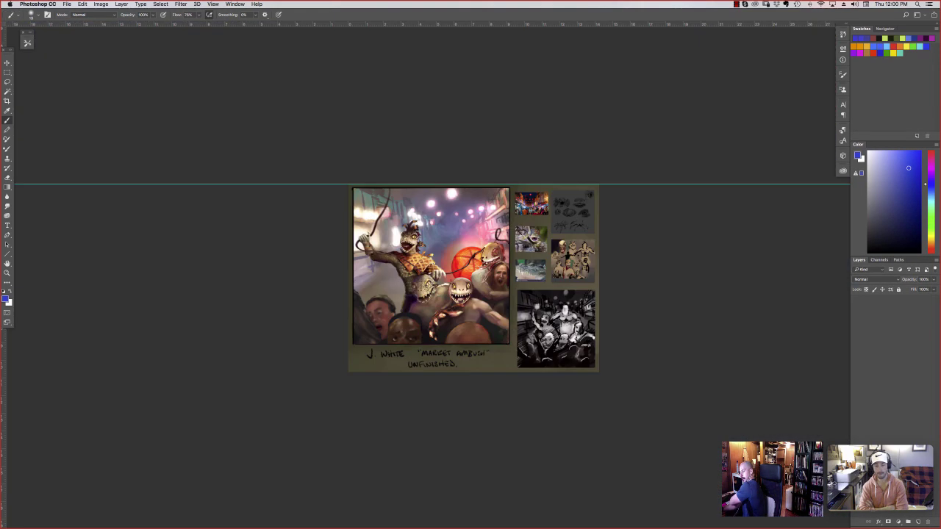
key(super+equal)
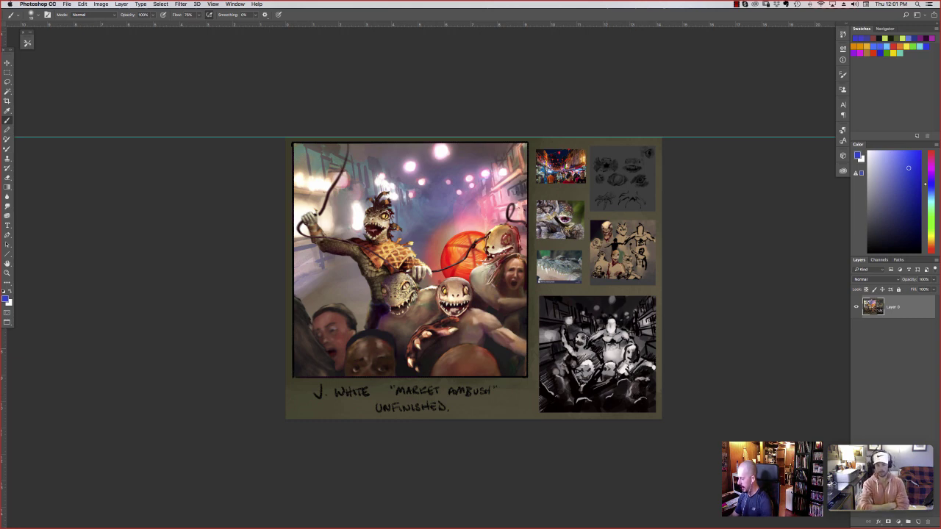
On a new layer, draw blue head ovals and shoulder lines over the central and right-hand figures and the foreground bald head
key(super+shift+alt+n)
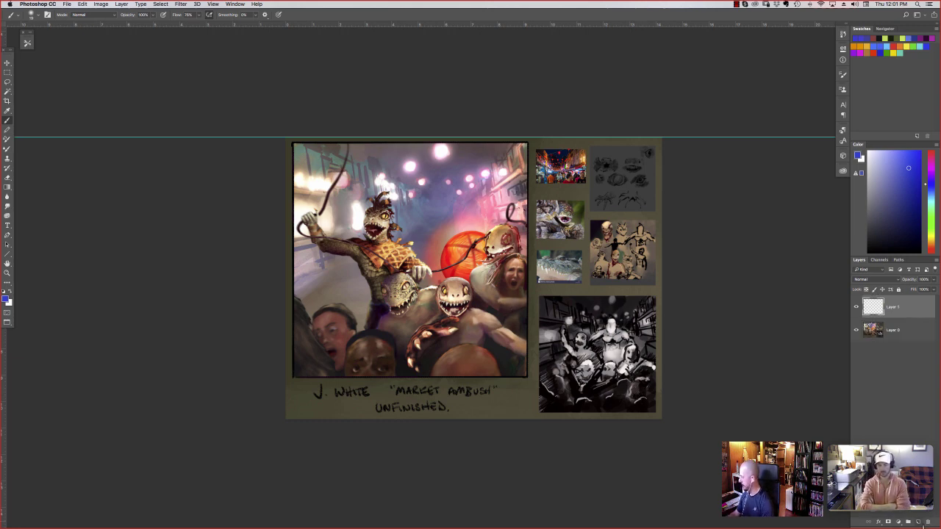
drag(479, 314, 549, 362)
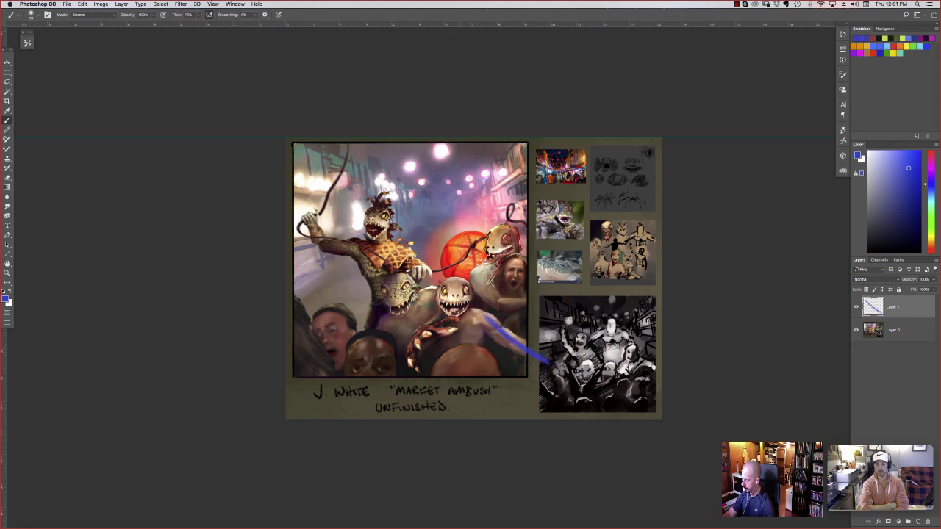
drag(457, 279, 454, 283)
drag(505, 250, 546, 315)
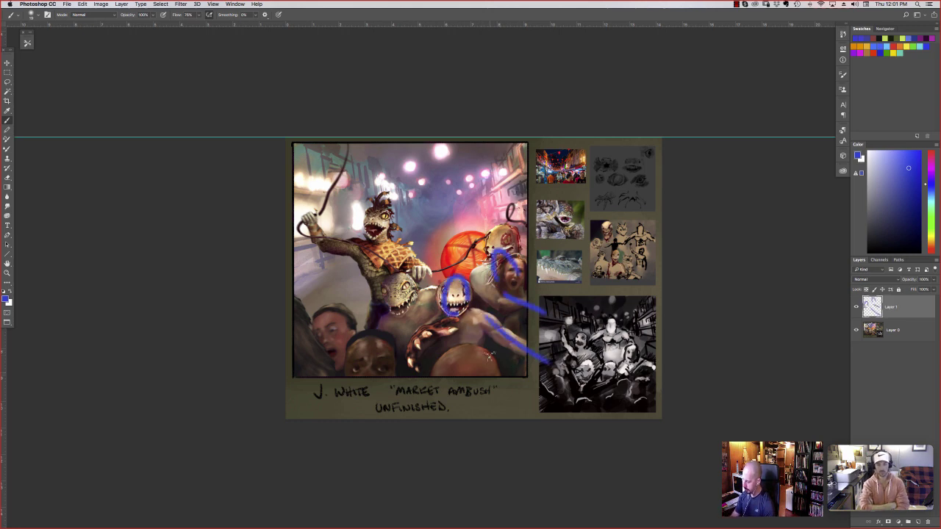
drag(486, 357, 480, 335)
drag(476, 368, 507, 415)
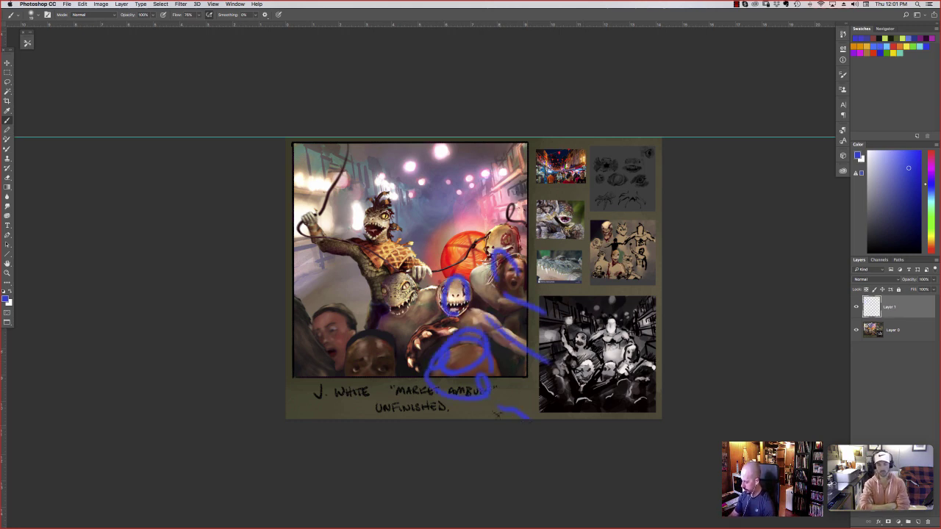
Sketch blue head ovals and body lines over the scaly creature below the whip wielder and above the screaming man
drag(403, 274, 394, 287)
drag(379, 318, 312, 396)
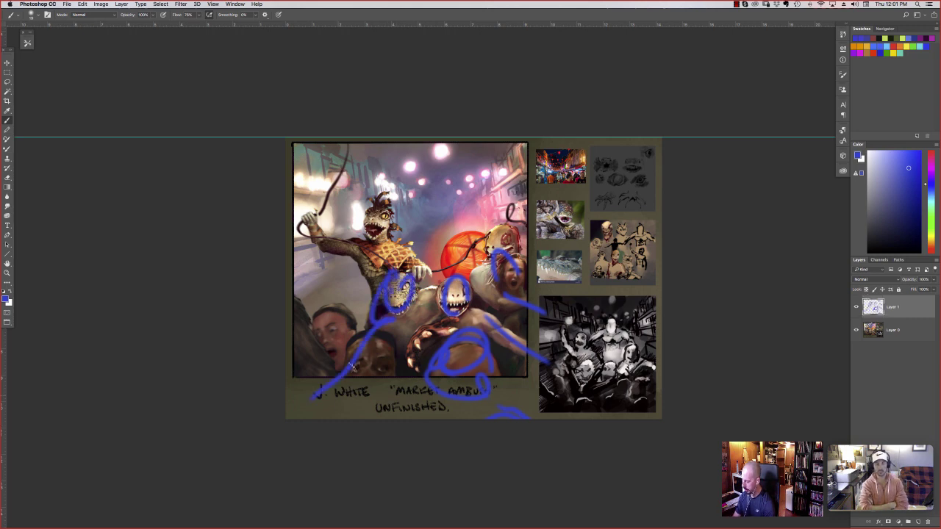
mouse_move(286, 344)
mouse_down()
mouse_move(340, 322)
mouse_move(361, 288)
mouse_up()
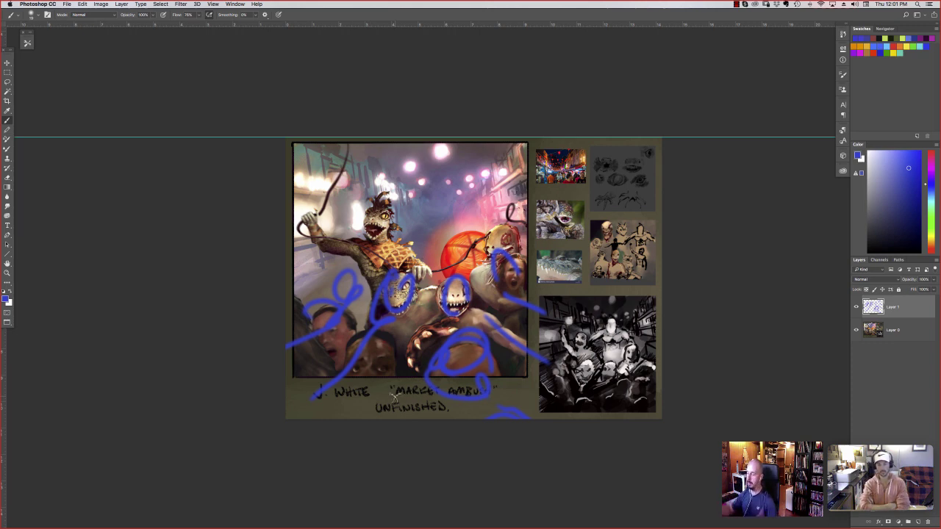
Sketch a dark purple standing figure with one raised arm above the central creatures, redoing the first body stroke
click(930, 170)
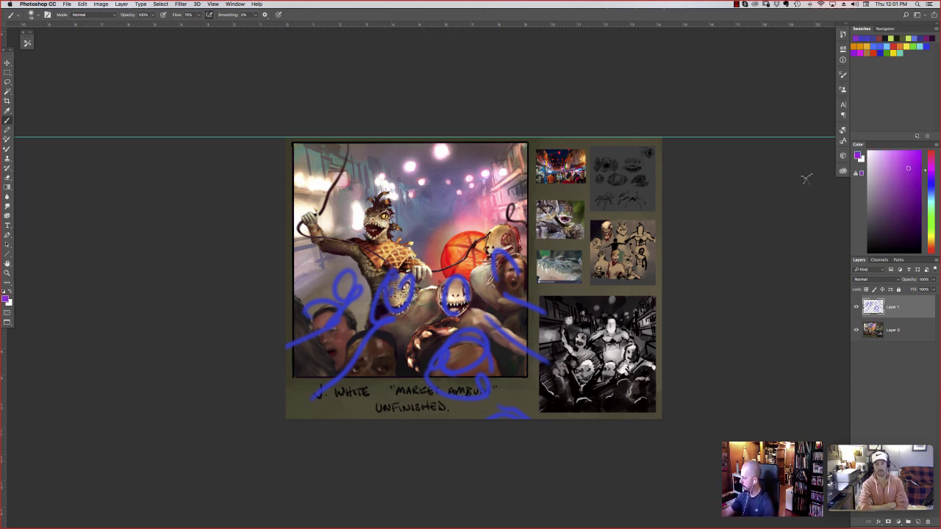
click(919, 193)
mouse_move(414, 200)
mouse_down()
mouse_move(434, 183)
mouse_move(420, 193)
mouse_move(414, 184)
mouse_move(415, 203)
mouse_move(432, 203)
mouse_move(398, 210)
mouse_move(383, 182)
mouse_move(431, 243)
mouse_move(400, 165)
mouse_move(415, 140)
mouse_move(382, 178)
mouse_move(429, 242)
mouse_move(401, 275)
mouse_up()
key(super+z)
mouse_move(433, 239)
mouse_down()
mouse_move(452, 281)
mouse_move(419, 287)
mouse_up()
drag(416, 254, 404, 309)
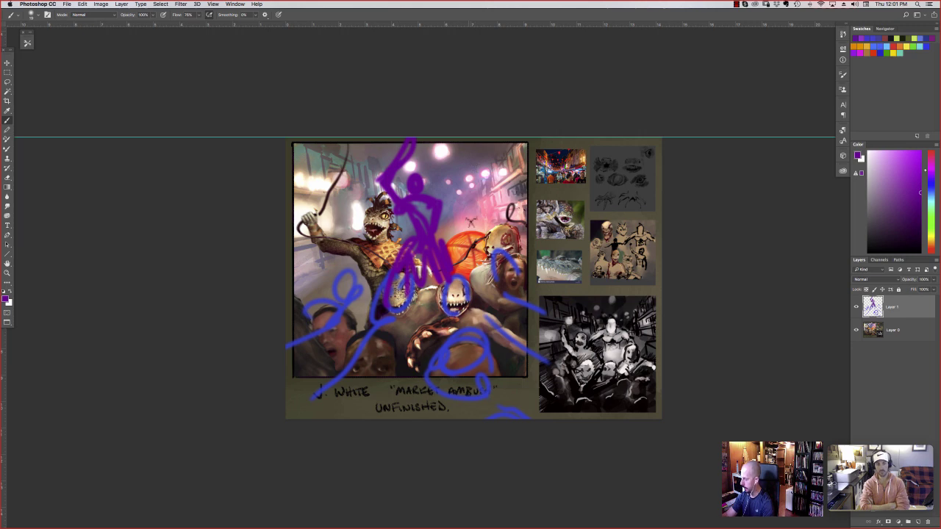
Sketch olive-green secondary figures behind the purple figure, on both its right and left sides
alt+click(535, 231)
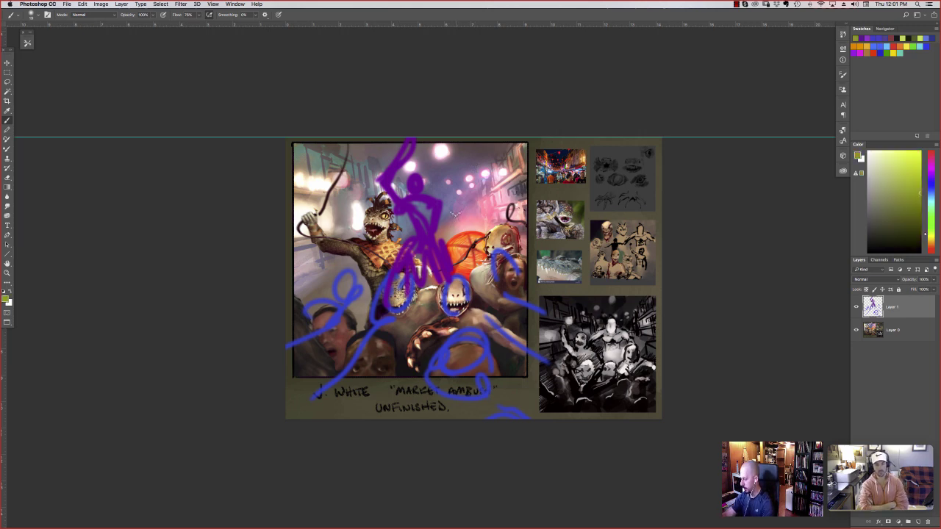
mouse_move(467, 214)
mouse_down()
mouse_move(458, 224)
mouse_move(472, 250)
mouse_up()
click(489, 216)
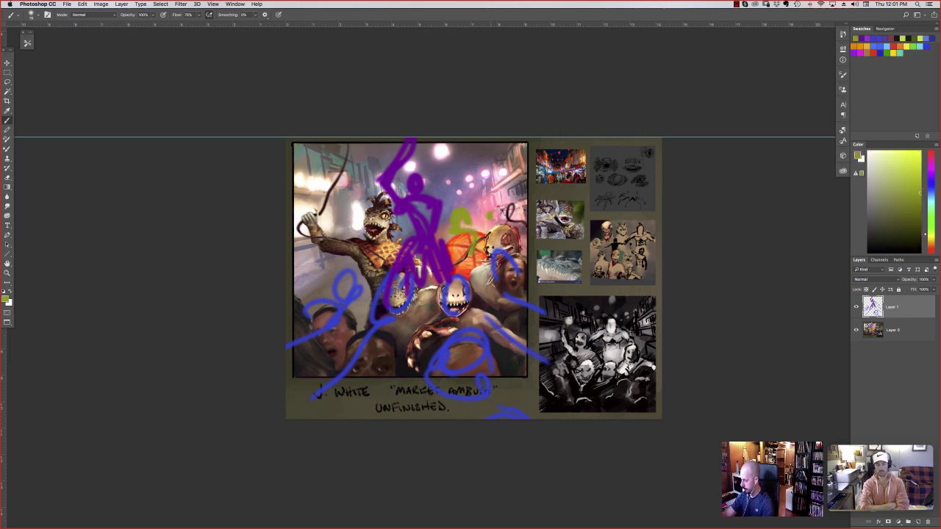
drag(490, 216, 504, 213)
mouse_move(385, 215)
mouse_down()
mouse_move(388, 227)
mouse_move(351, 213)
mouse_move(297, 237)
mouse_up()
drag(298, 236, 336, 238)
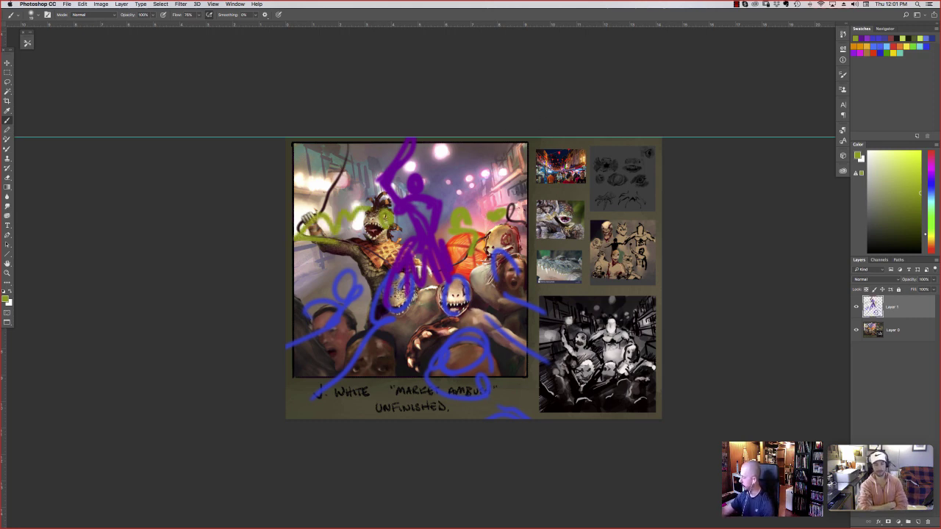
Draw scalloped magenta-purple shapes across the upper area on both sides of the central figure, and hide the markup layer
click(931, 164)
mouse_move(527, 152)
mouse_down()
mouse_move(470, 200)
mouse_move(426, 177)
mouse_move(441, 142)
mouse_move(502, 155)
mouse_up()
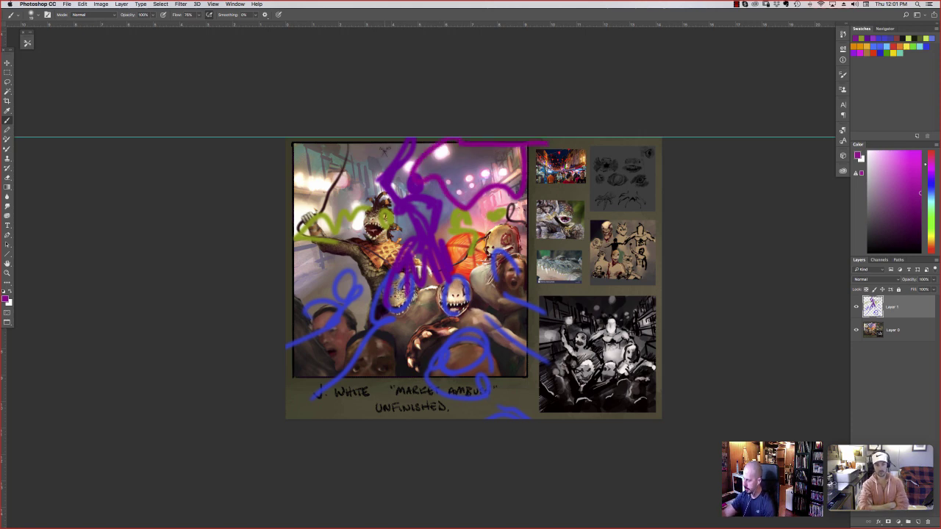
mouse_move(386, 152)
mouse_down()
mouse_move(353, 197)
mouse_move(288, 197)
mouse_move(392, 142)
mouse_up()
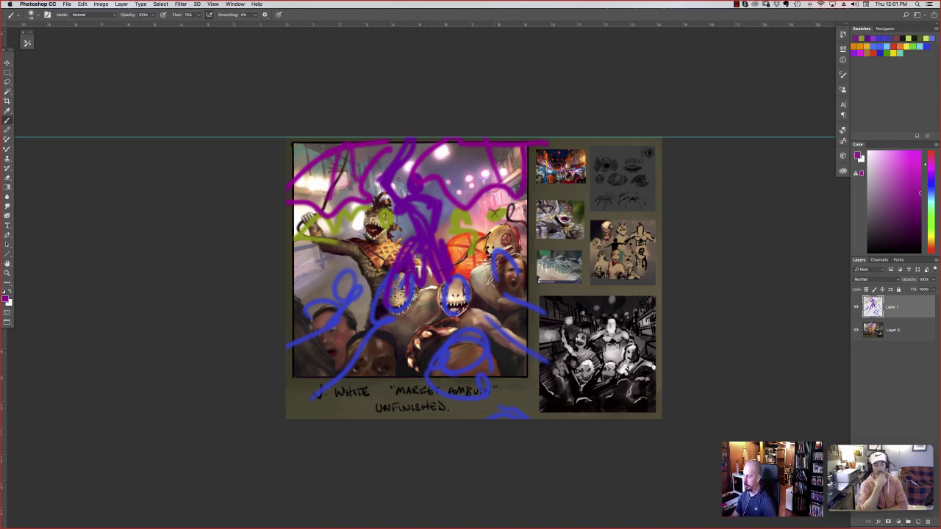
click(856, 308)
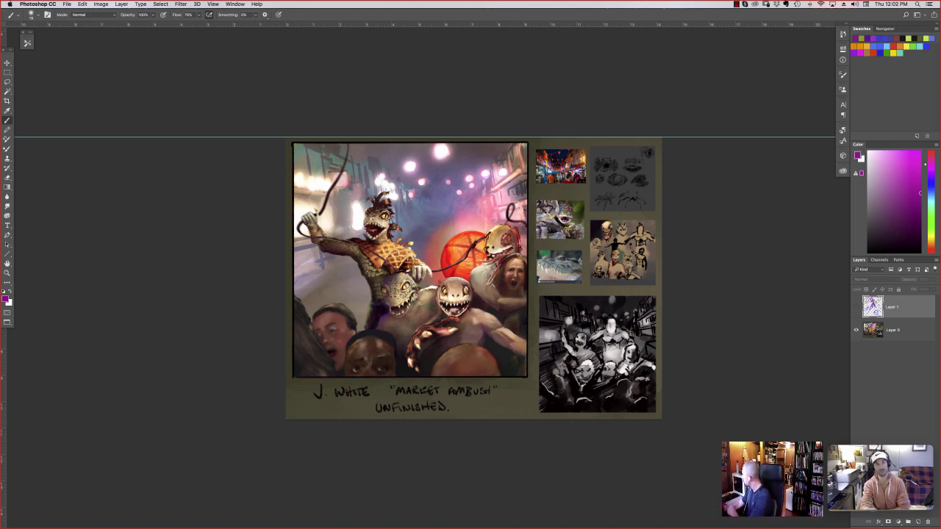
Switch to Chrome to examine the Frank Frazetta battle painting as a composition reference, and put the browser away
key(Tab)
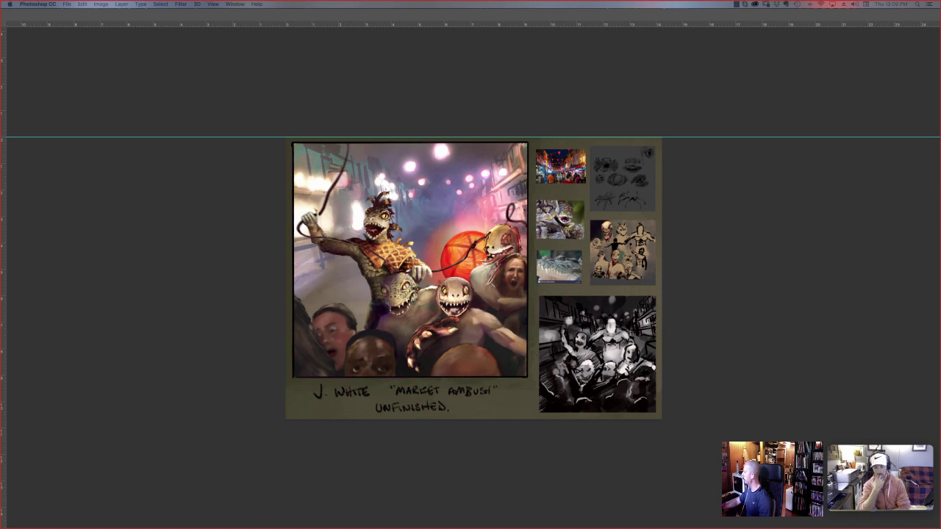
drag(940, 86, 527, 83)
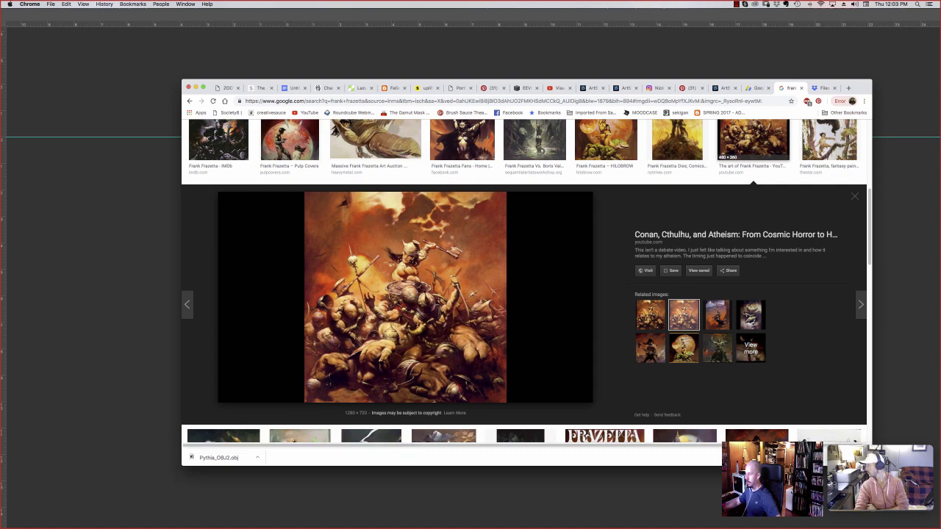
drag(860, 87, 921, 91)
key(super+m)
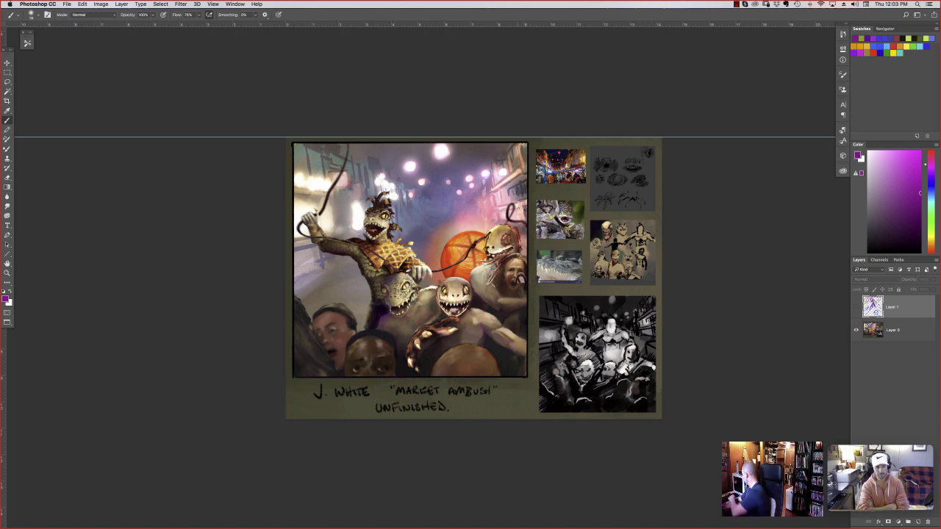
Return the "Market Ambush" painting to a floating window at 50% zoom and place it beside the orc painting
key(f)
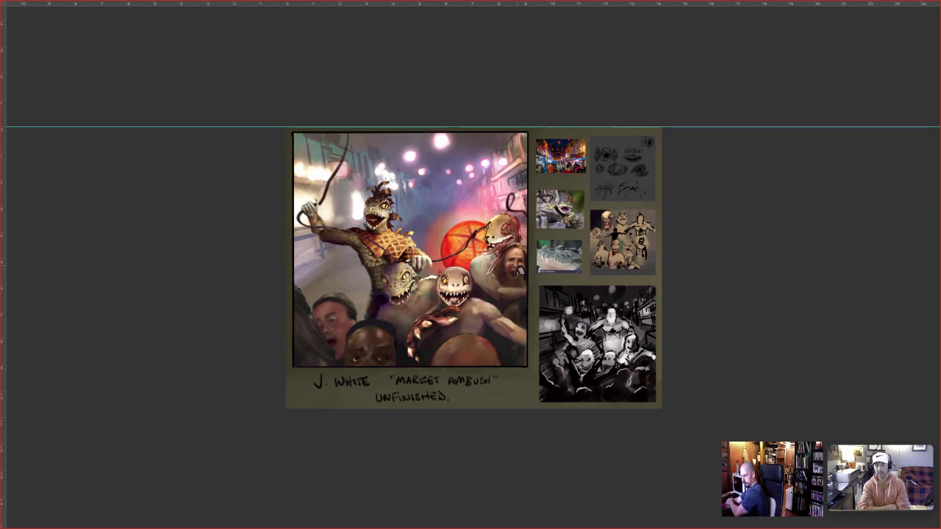
key(f)
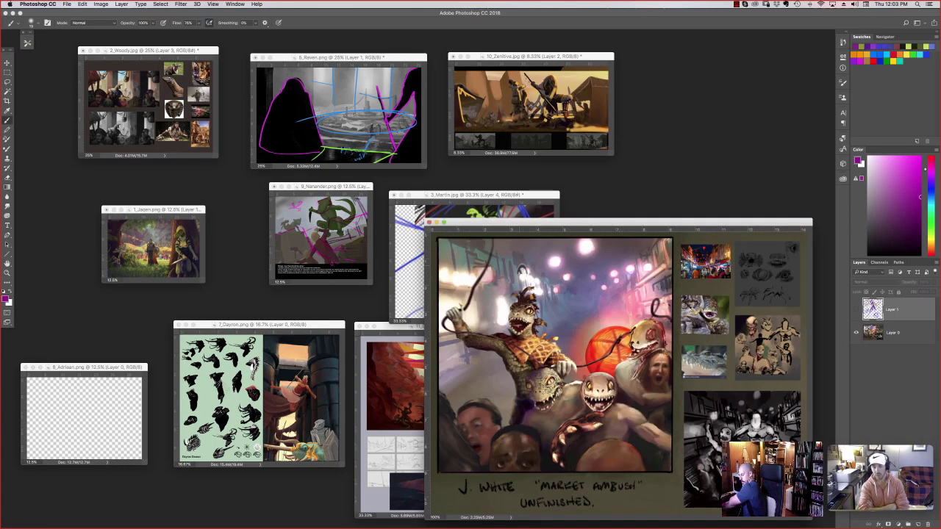
key(super+minus)
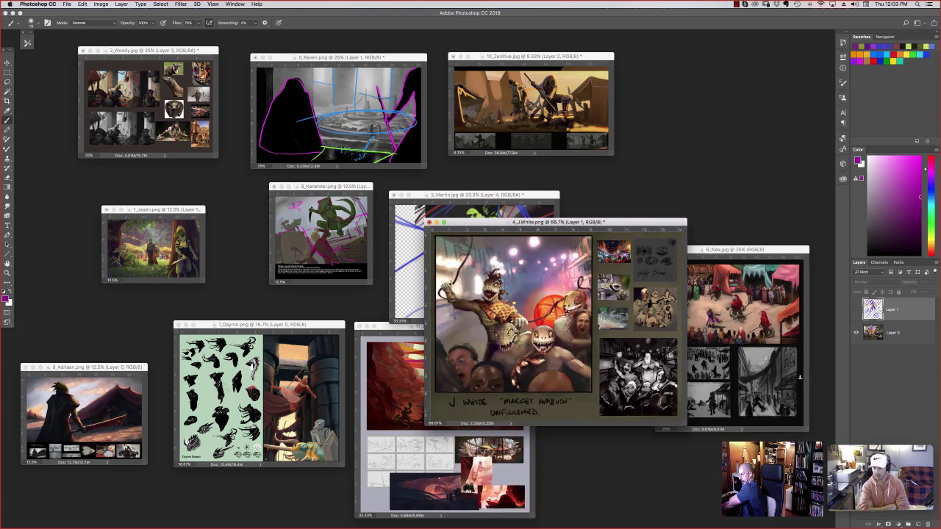
key(super+minus)
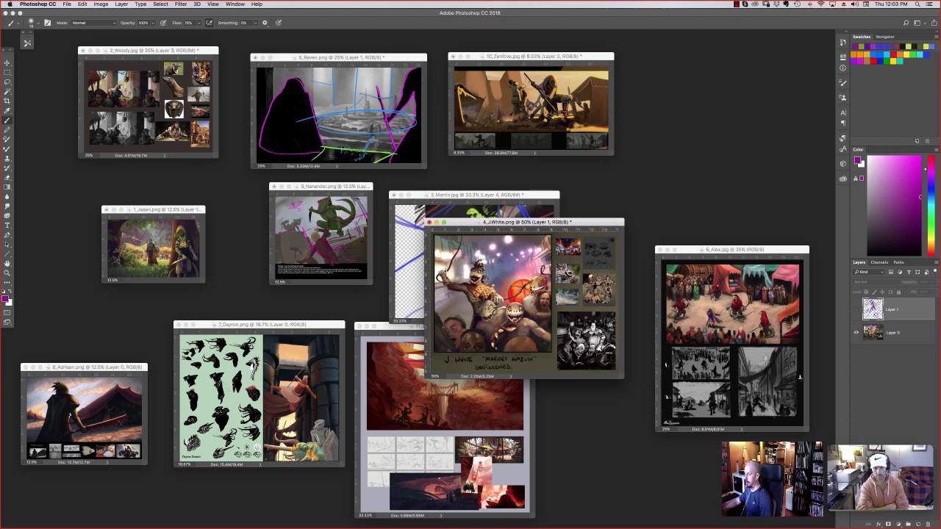
drag(559, 221, 660, 185)
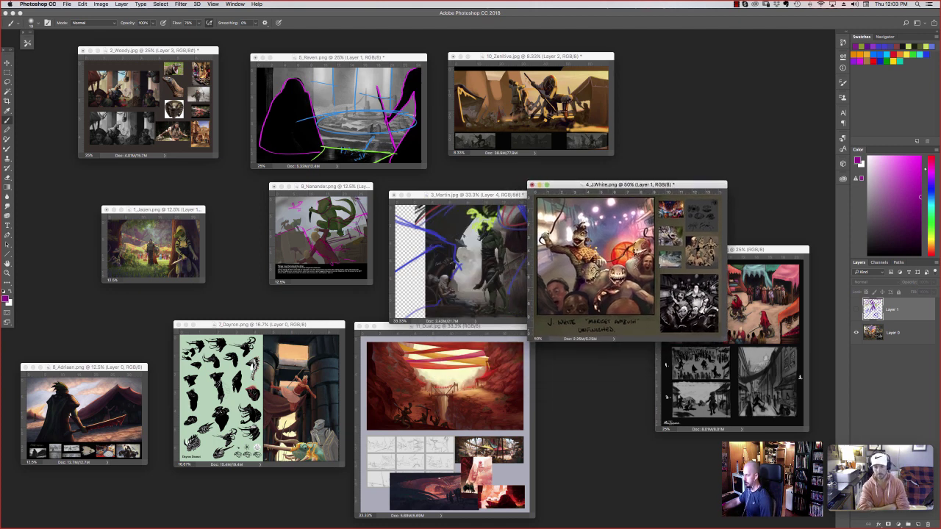
Open the market arena painting with the red-robed fighters and thumbnail sketches in an enlarged full-screen view
click(765, 249)
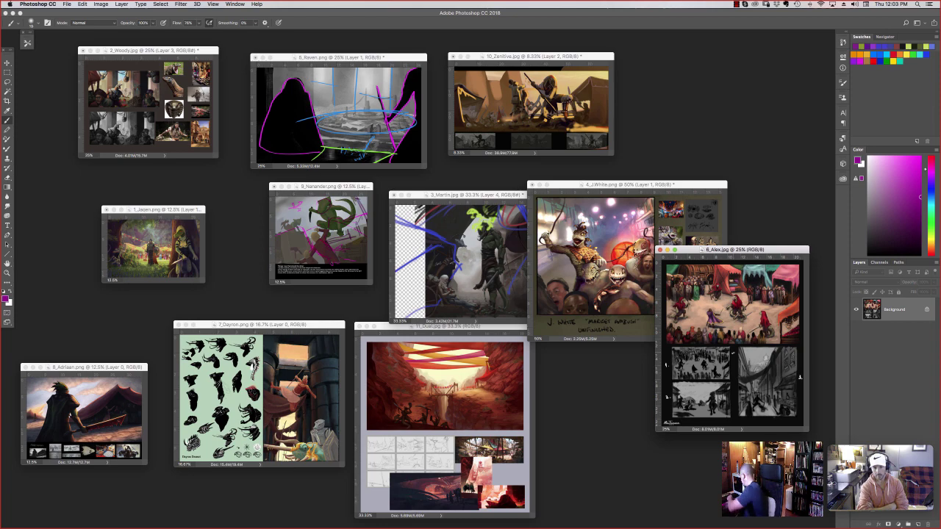
key(f)
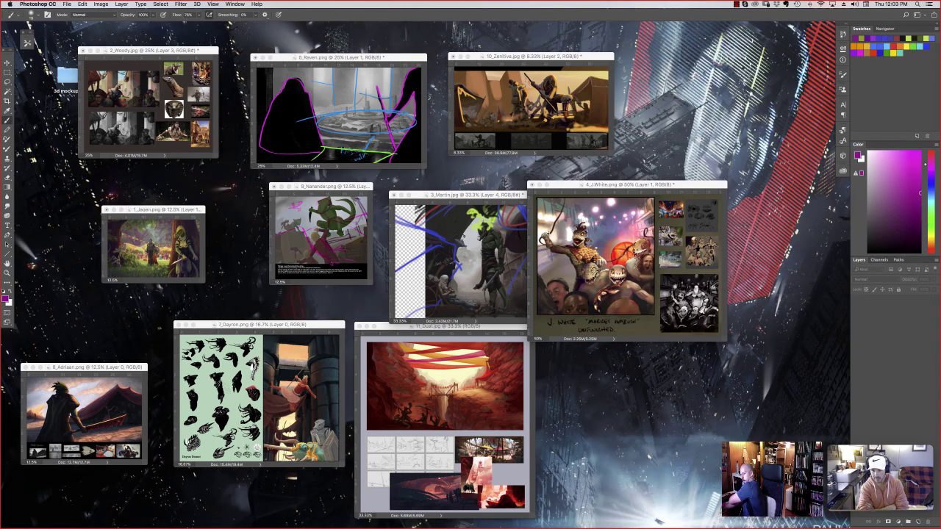
key(super+plus)
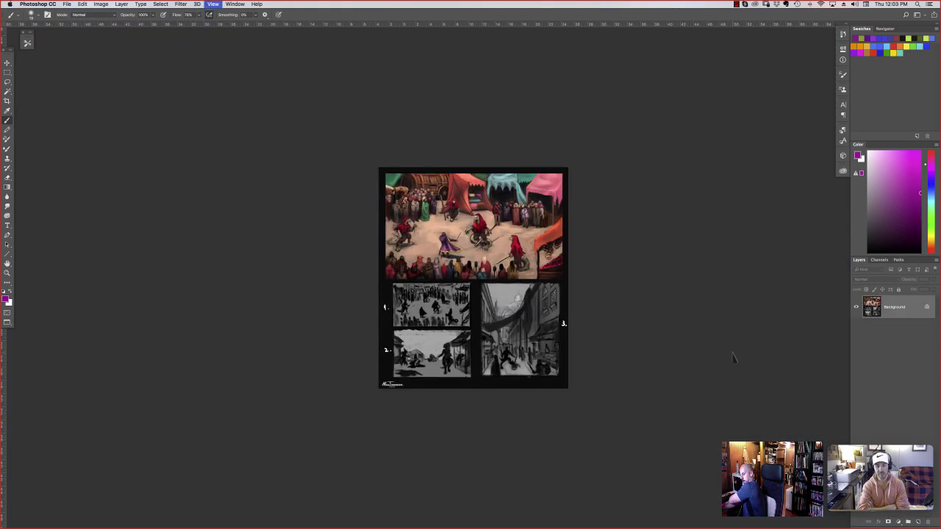
Lasso the crowd and border areas around the open ground in thumbnail sketch 1, adding to the selection
key(super+equal)
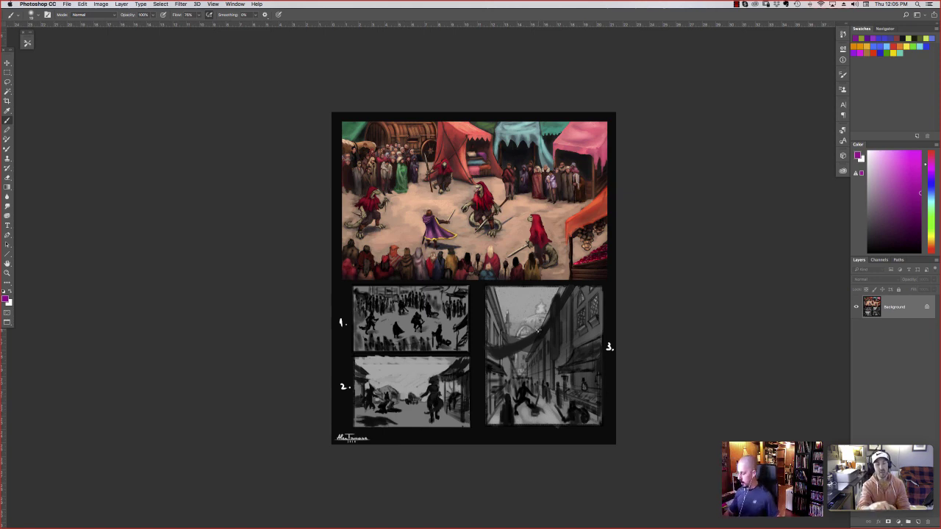
click(7, 82)
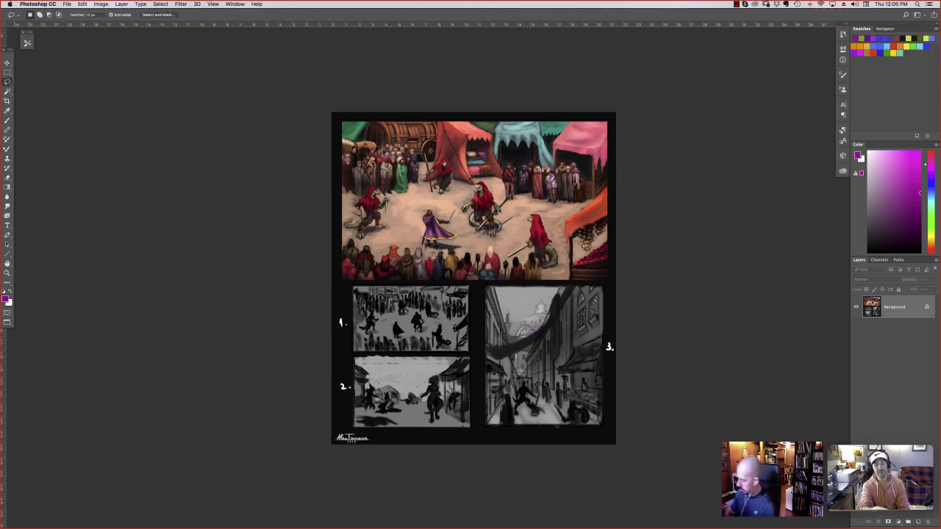
key(super+plus)
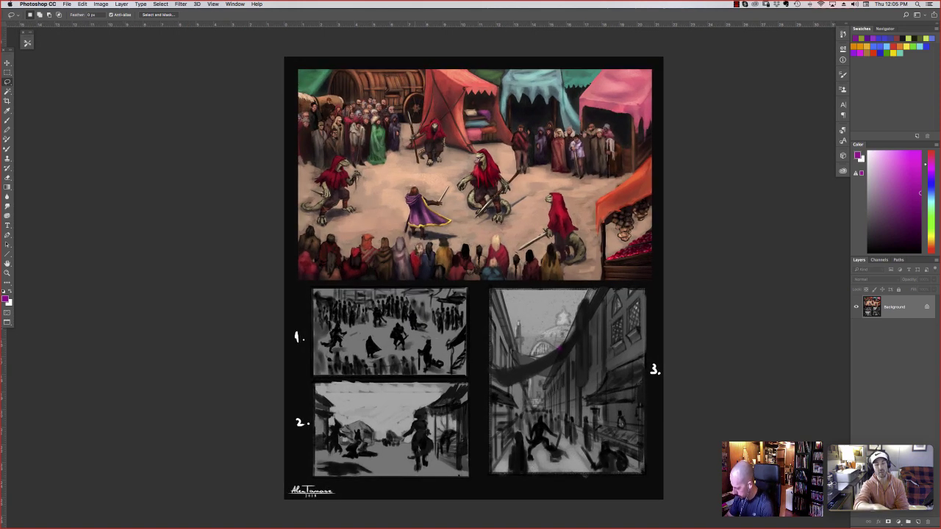
mouse_move(428, 337)
mouse_down()
mouse_move(405, 300)
mouse_move(334, 291)
mouse_move(308, 321)
mouse_move(315, 349)
mouse_move(357, 325)
mouse_move(409, 326)
mouse_up()
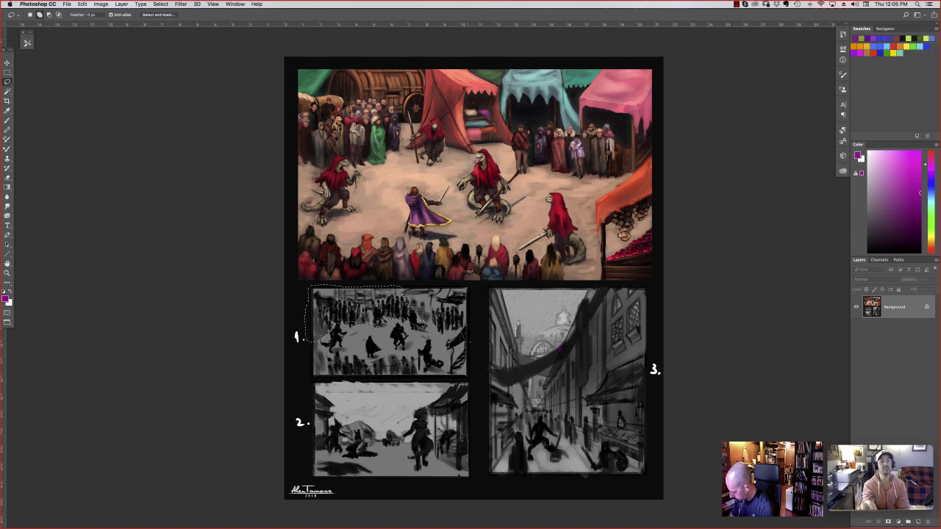
mouse_move(451, 350)
mouse_down()
mouse_move(446, 372)
mouse_move(430, 344)
mouse_move(410, 366)
mouse_move(337, 363)
mouse_move(314, 337)
mouse_move(344, 381)
mouse_move(441, 381)
mouse_up()
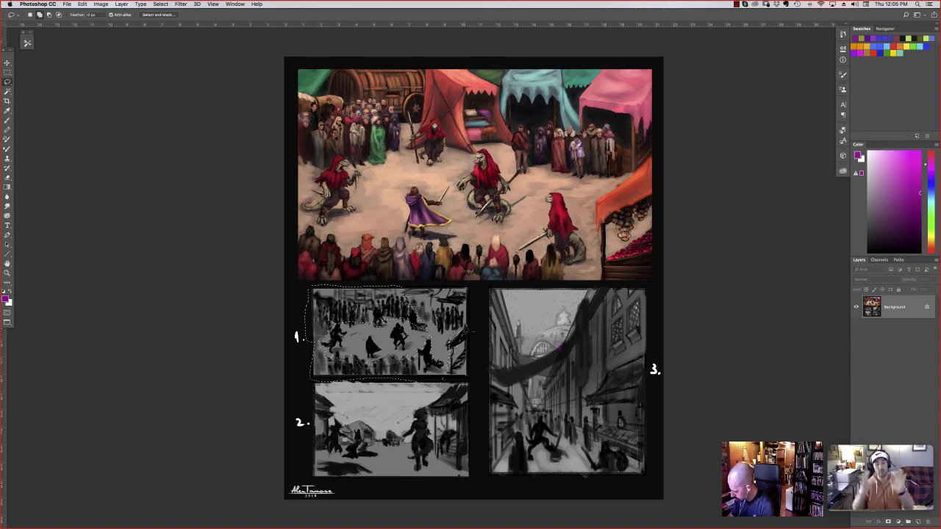
mouse_move(464, 328)
mouse_down()
mouse_move(439, 327)
mouse_move(406, 292)
mouse_move(484, 287)
mouse_up()
Darken the selected crowd areas of thumbnail 1 by lowering the Levels output white point, and clear the selection
click(101, 3)
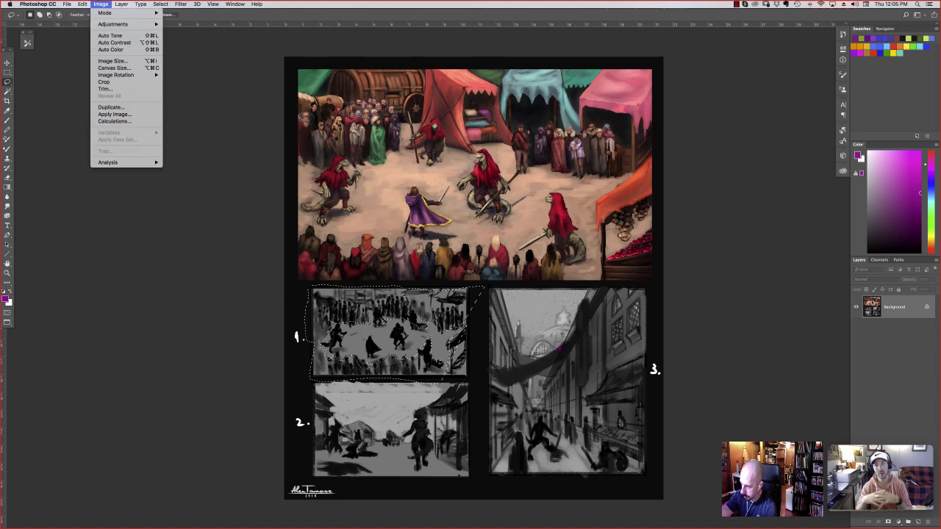
mouse_move(118, 25)
click(179, 30)
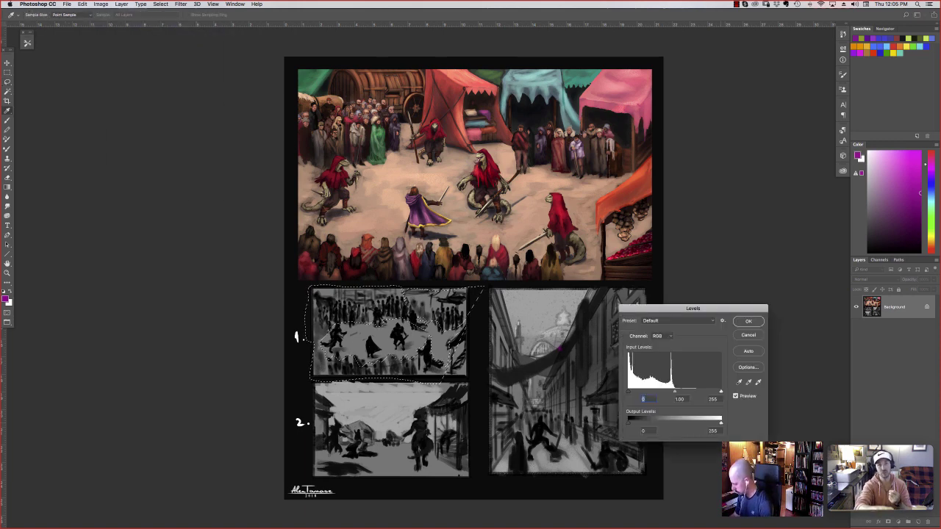
drag(720, 422, 632, 424)
click(749, 321)
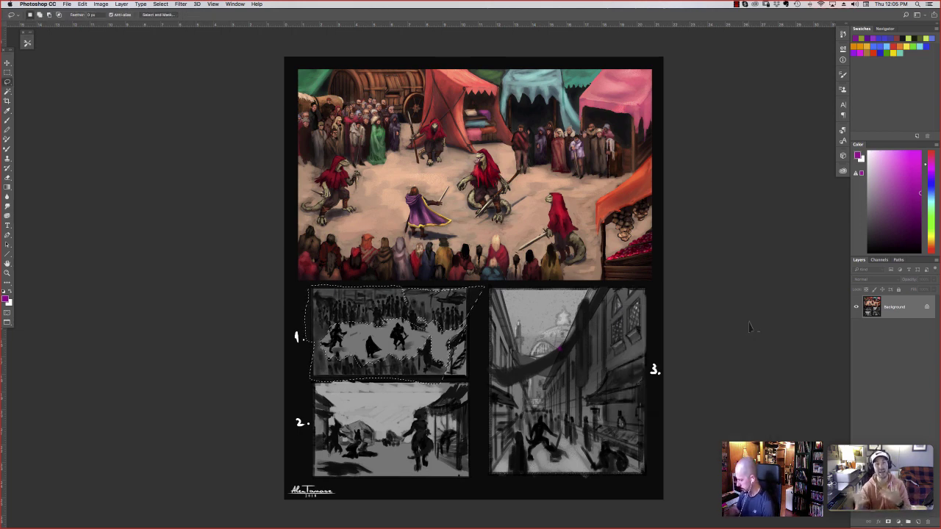
key(super+d)
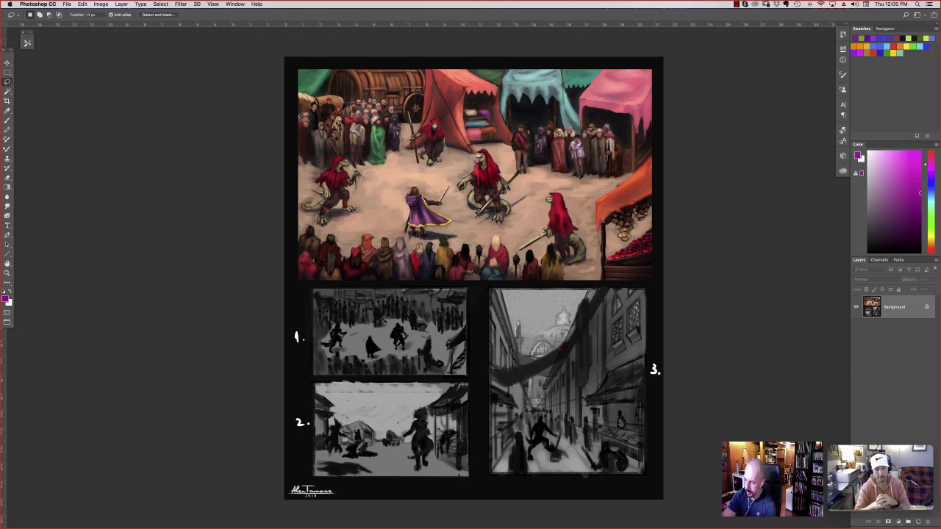
Brush near-white light patches across the open ground between the fighters in thumbnail 1
key(b)
click(878, 159)
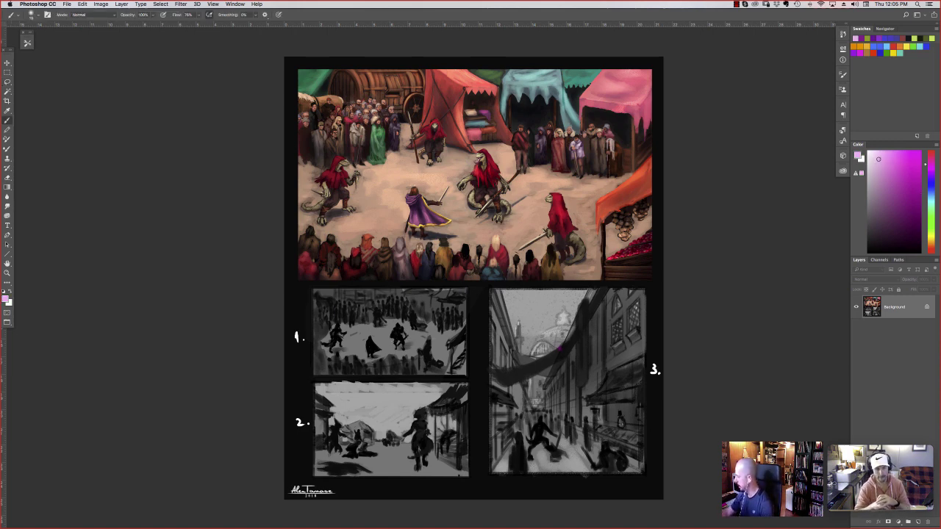
click(930, 241)
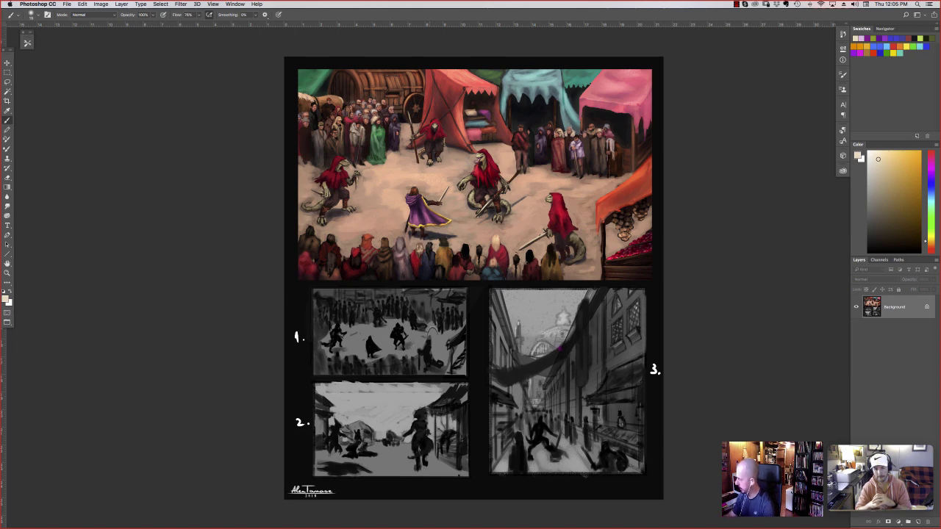
click(867, 160)
mouse_move(407, 342)
mouse_down()
mouse_move(422, 345)
mouse_move(383, 344)
mouse_move(408, 354)
mouse_move(388, 342)
mouse_move(363, 347)
mouse_move(363, 358)
mouse_up()
drag(397, 324, 345, 331)
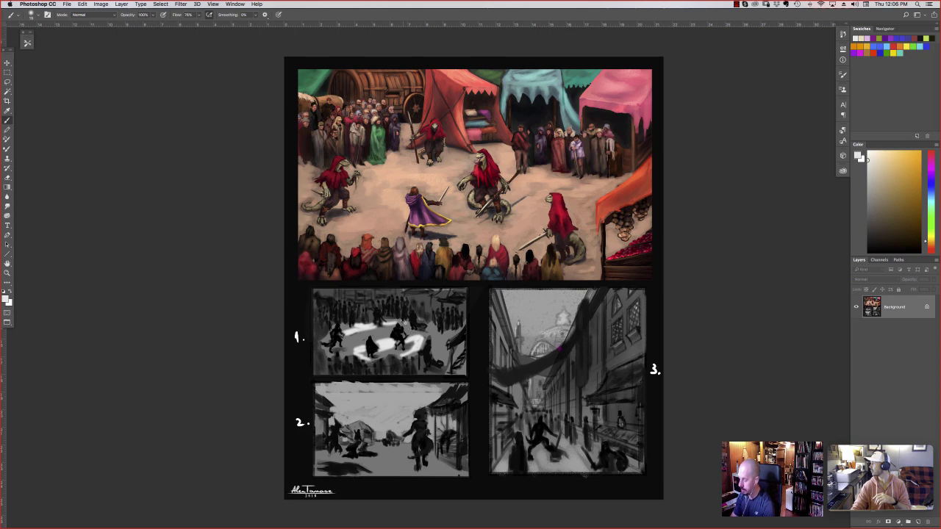
drag(448, 348, 441, 349)
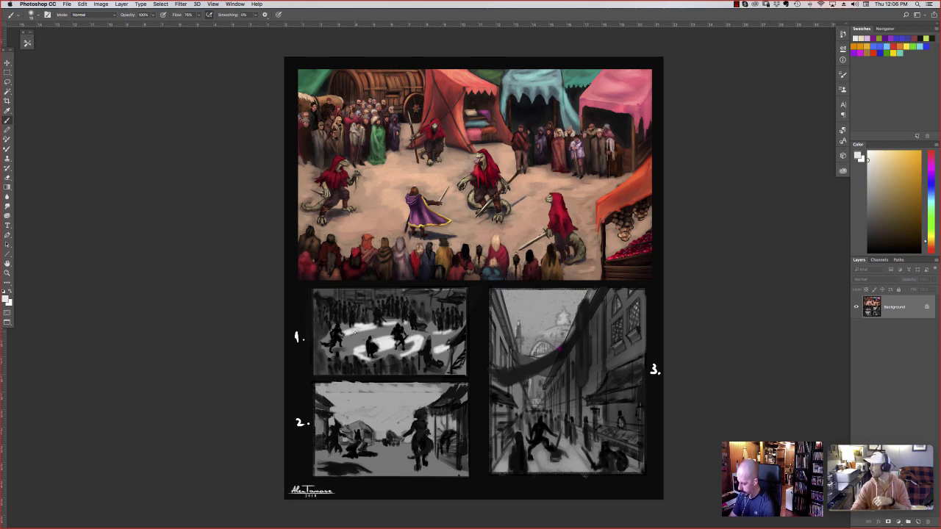
drag(355, 333, 339, 347)
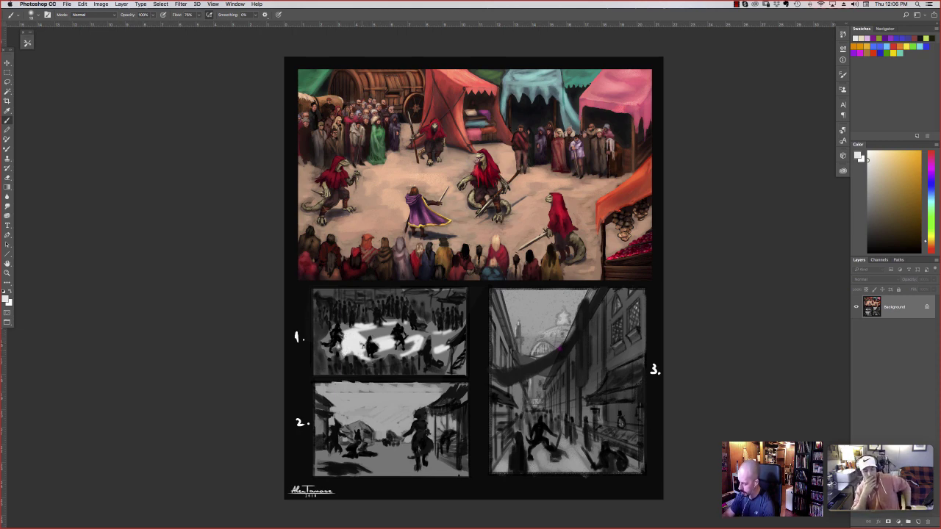
Refine the caped central figure in thumbnail 1 with sampled grey, near-white and black, undoing a stray stroke
alt+click(393, 353)
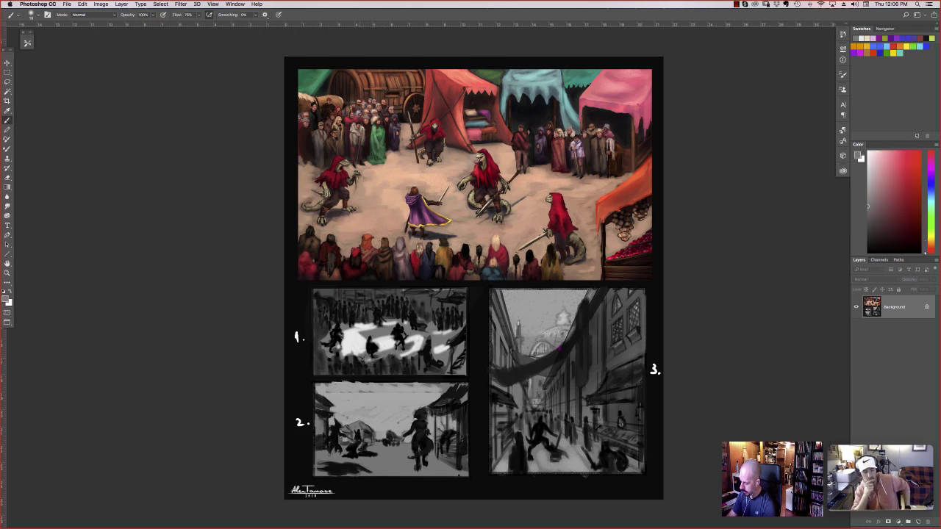
alt+click(385, 338)
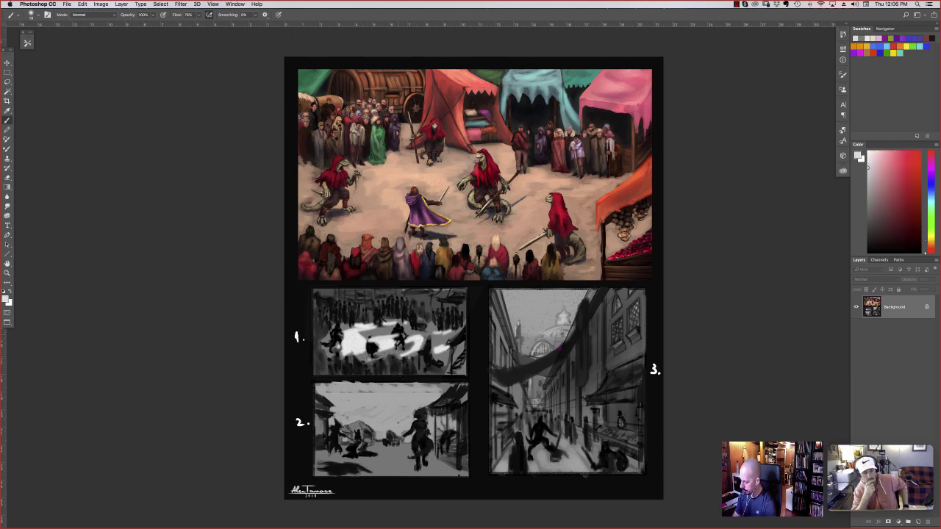
key(super+z)
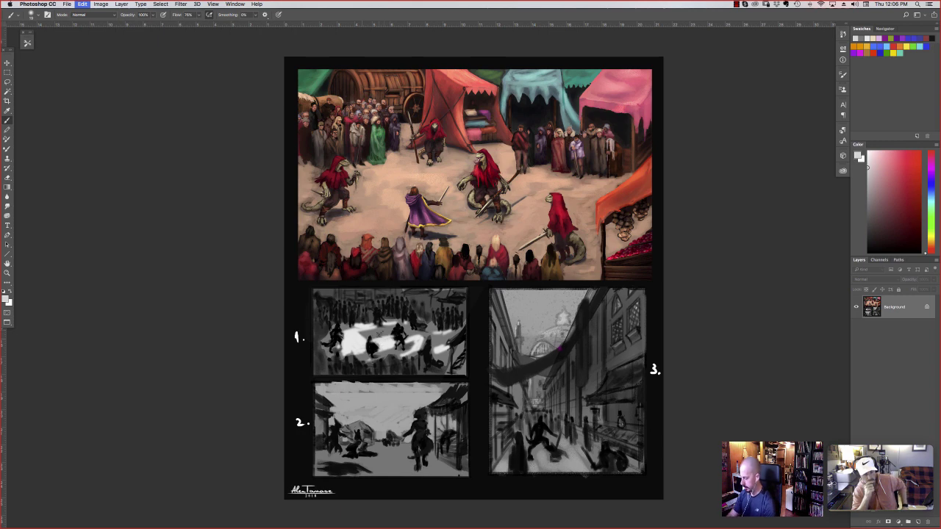
alt+click(374, 342)
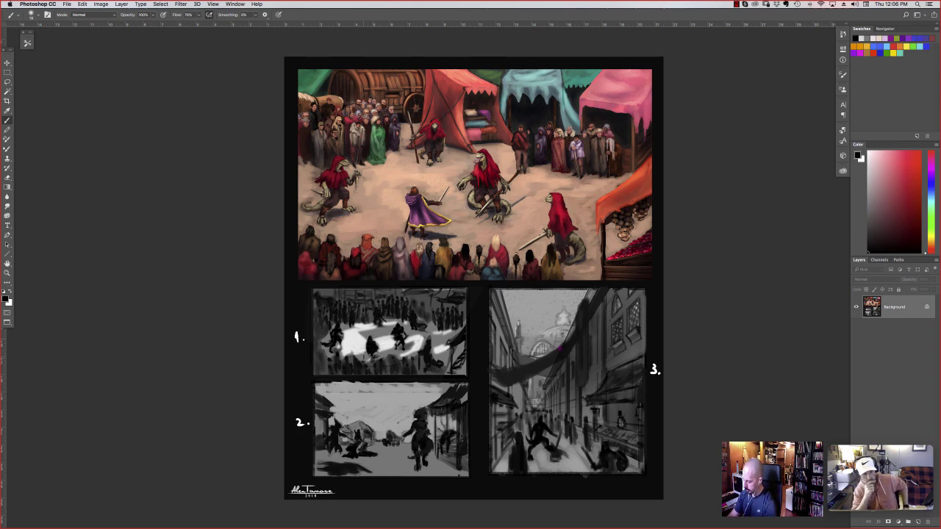
alt+click(375, 358)
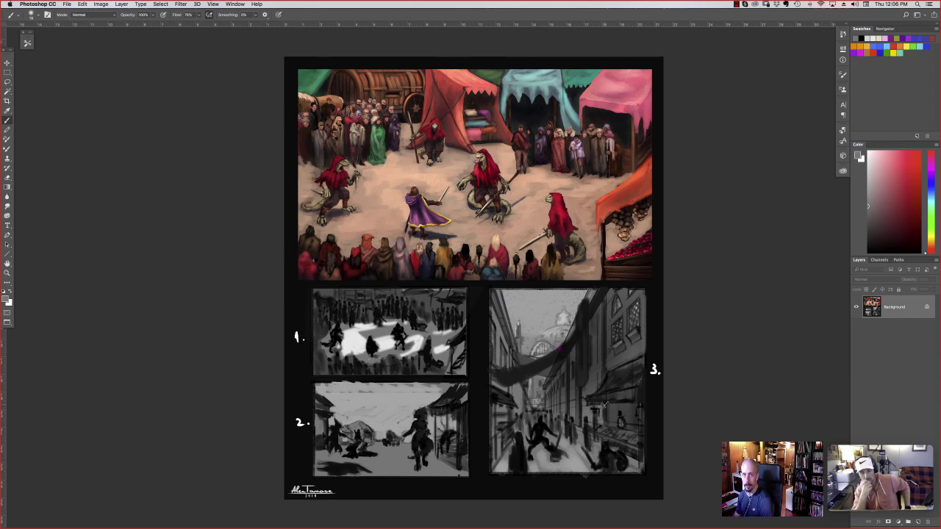
Return the market arena painting to a floating window at 33.3% zoom and place it over the lower part of the orc painting
key(f)
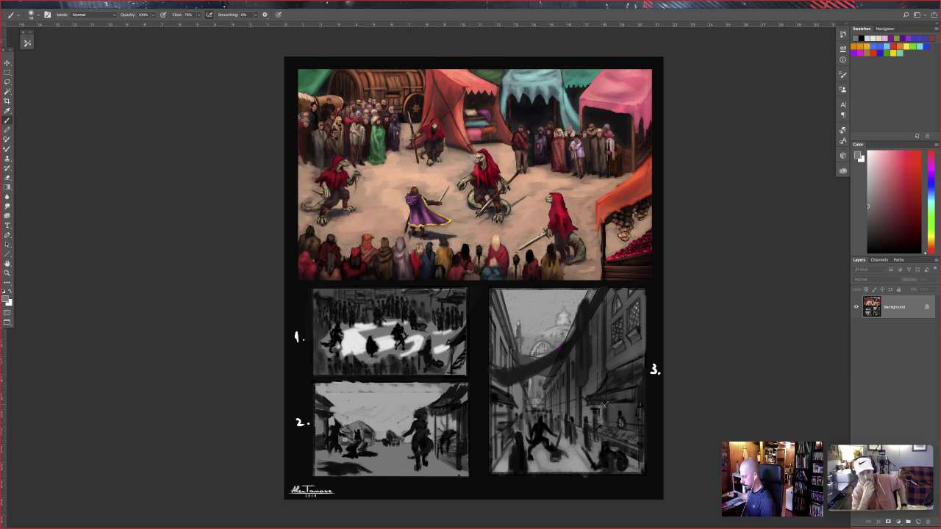
key(Tab)
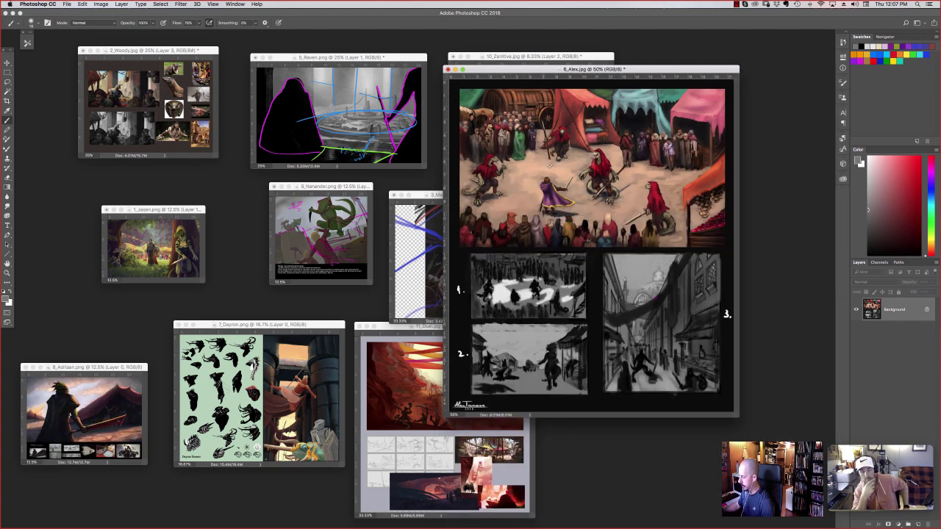
key(super+minus)
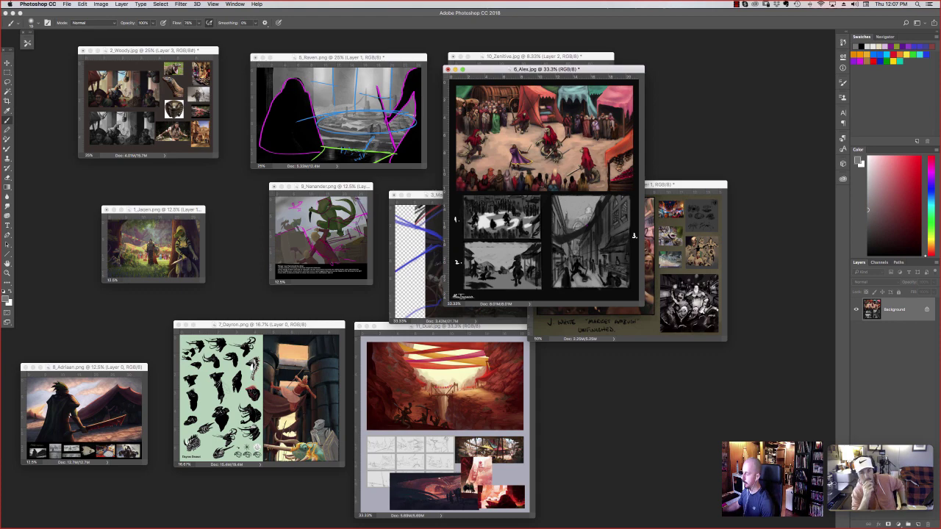
drag(543, 69, 679, 272)
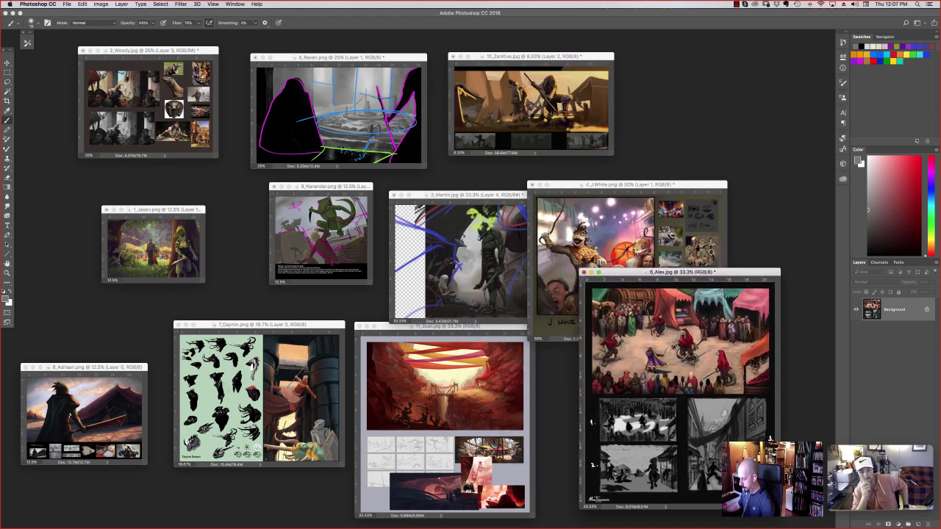
Open the painting of the cloaked swordsman facing the market tent in an enlarged full-screen view
click(84, 367)
key(super+equal)
key(super+equal)
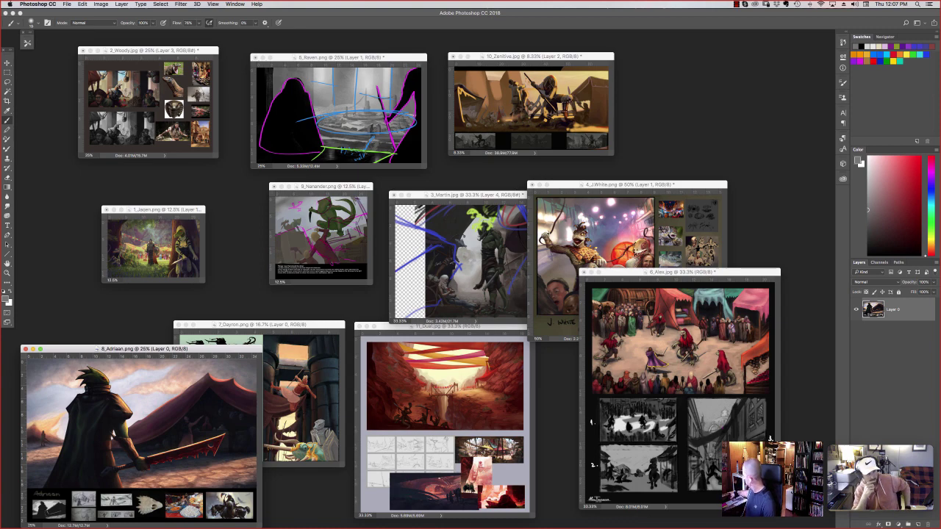
key(f)
key(f)
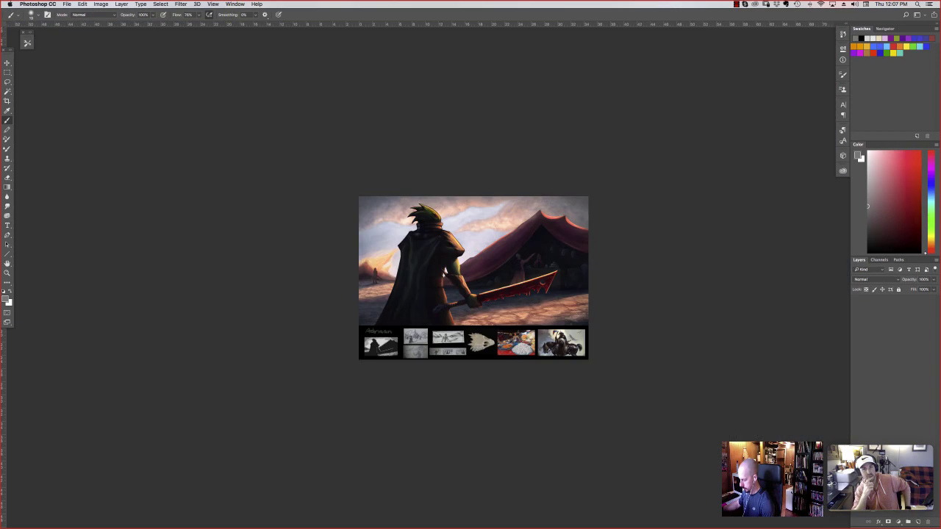
key(super+equal)
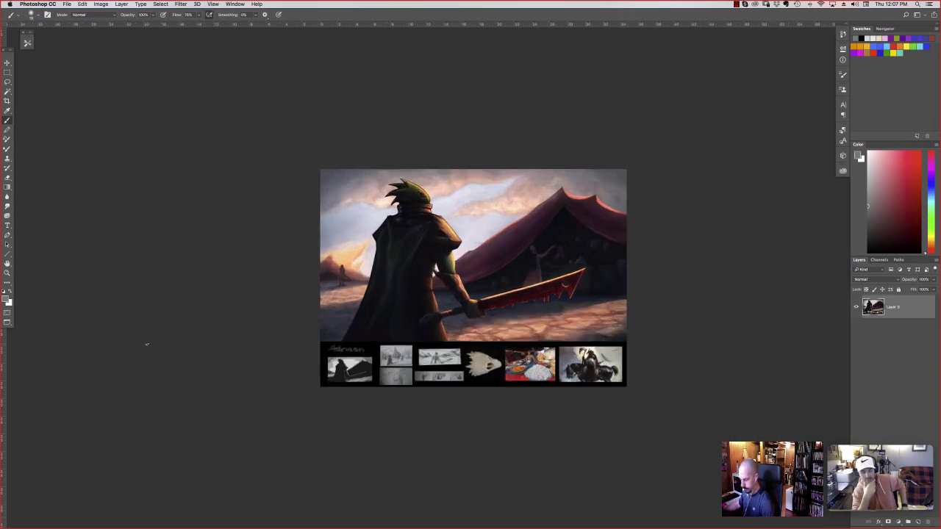
key(super+equal)
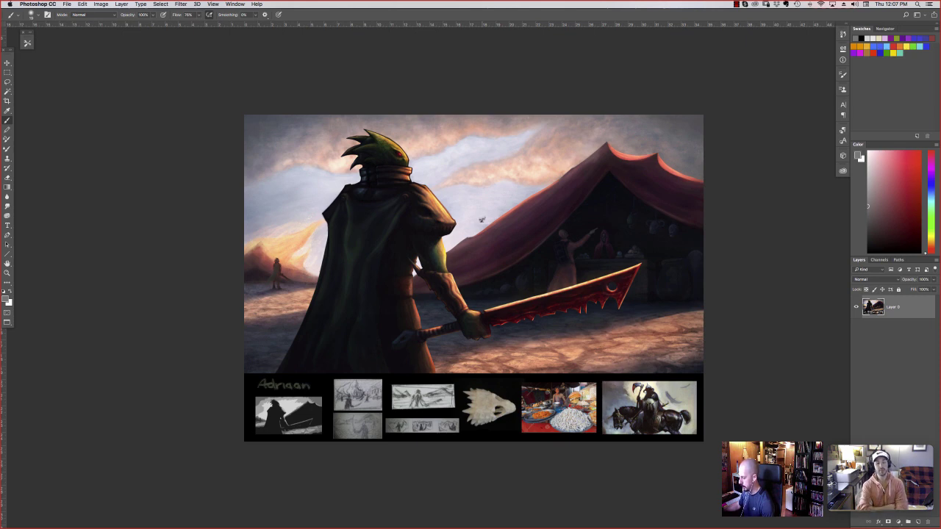
key(super+minus)
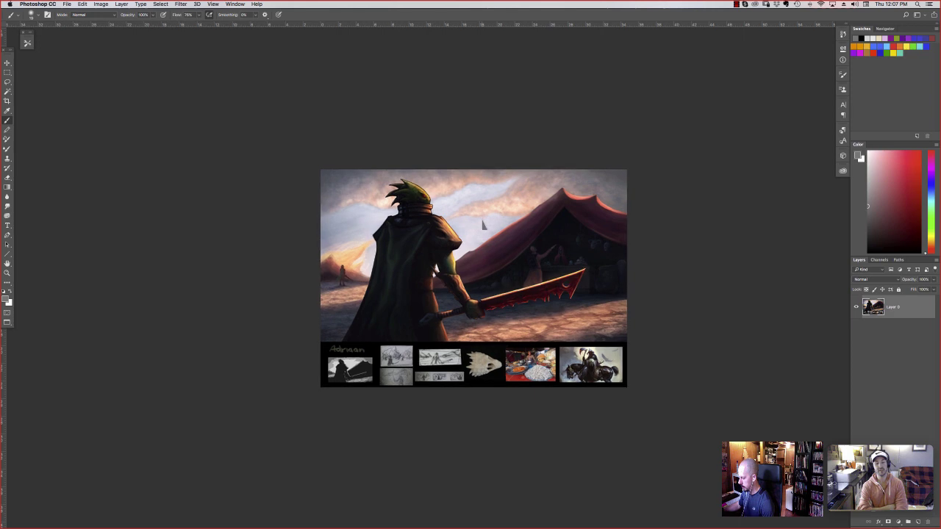
key(super+plus)
key(super+minus)
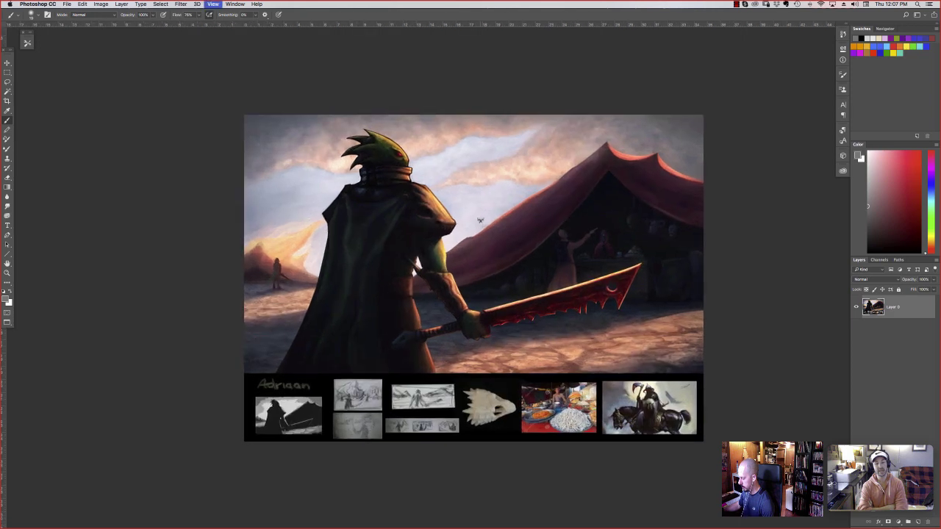
key(super+plus)
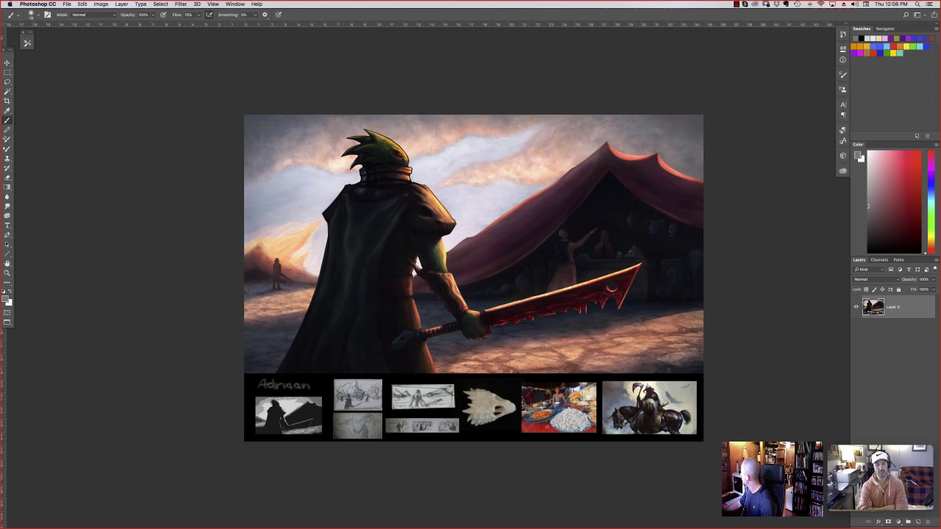
Switch to Chrome to examine the Marco Bucci stone-well painting as a reference, and return to the swordsman painting
key(Tab)
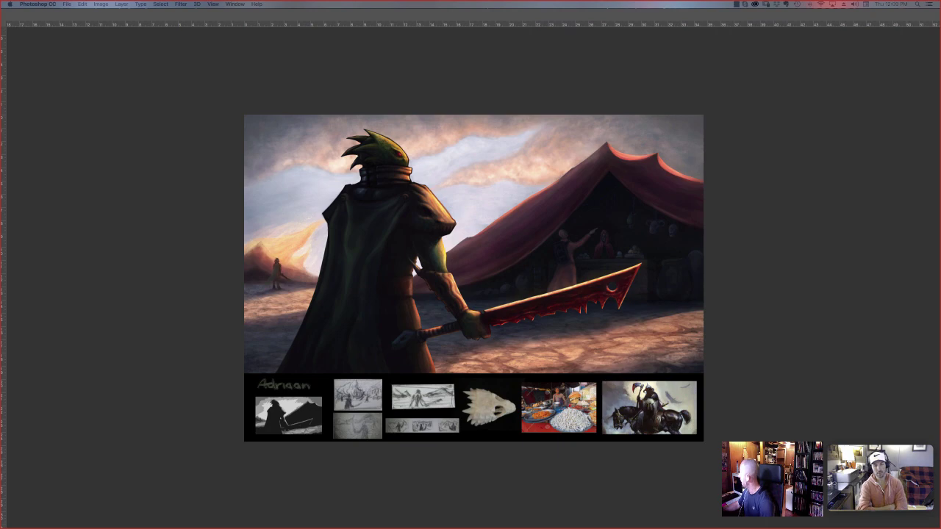
drag(940, 118, 458, 76)
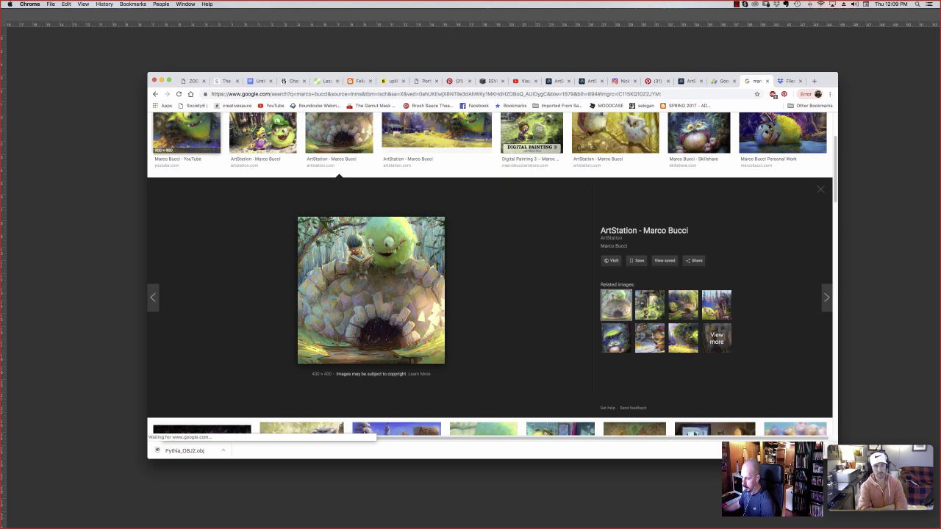
click(187, 132)
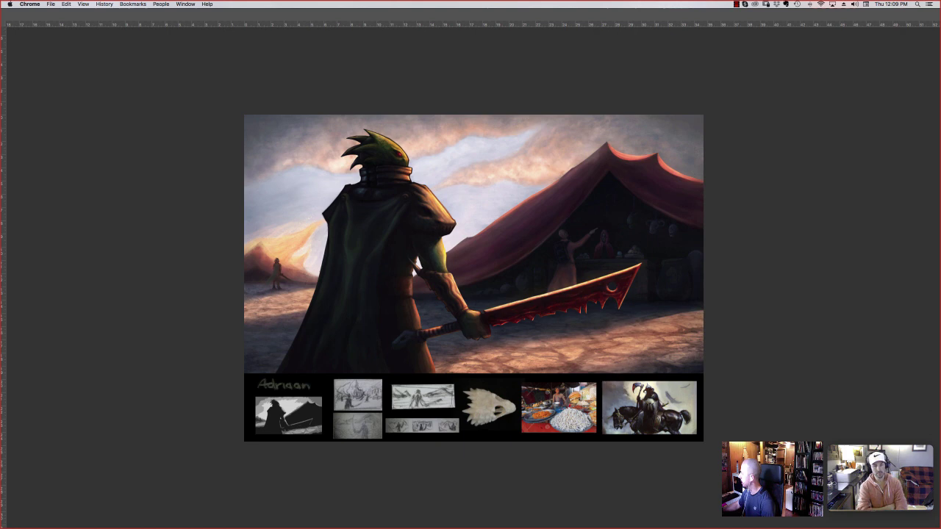
key(super+Tab)
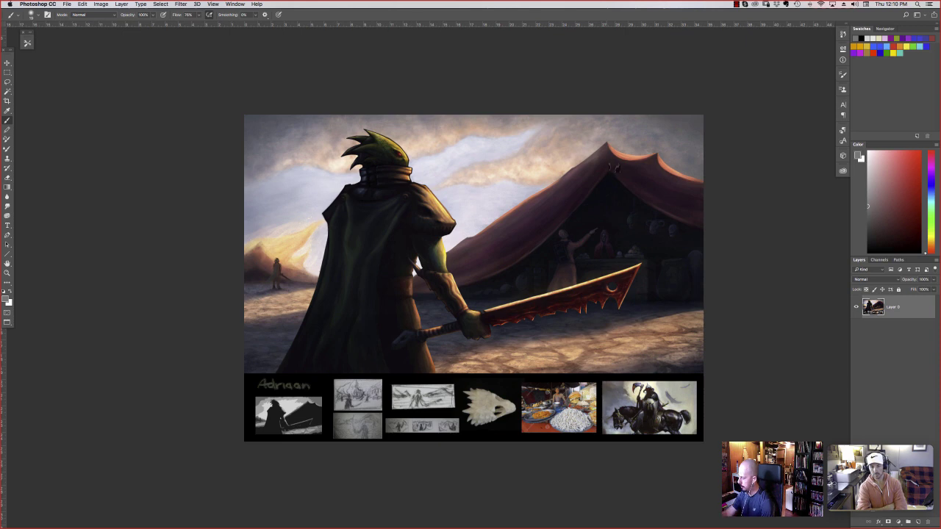
Repaint the market tent's roof edges with dark strokes along its front slope and saturated red on the far side of the peak
click(894, 220)
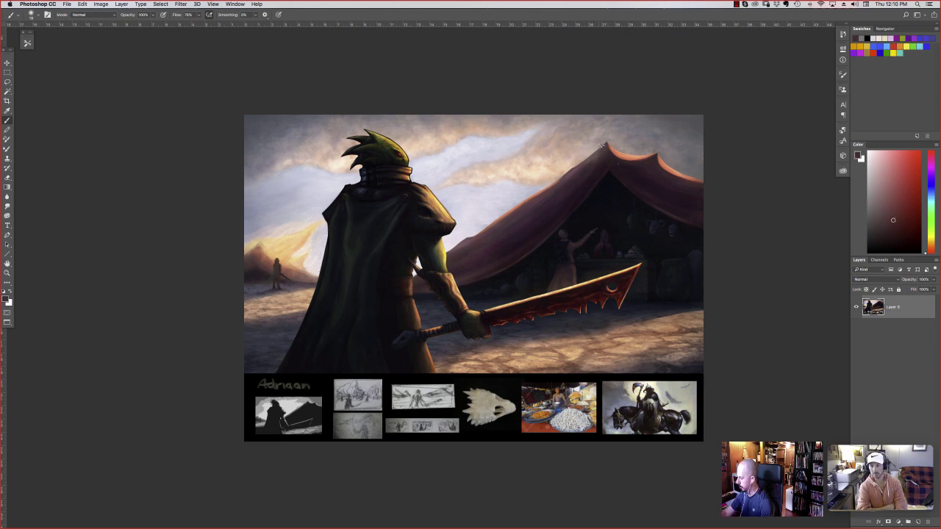
mouse_move(522, 207)
mouse_down()
mouse_move(611, 133)
mouse_move(601, 138)
mouse_up()
mouse_move(442, 257)
mouse_down()
mouse_move(609, 134)
mouse_move(632, 158)
mouse_up()
drag(612, 137, 647, 159)
click(912, 173)
mouse_move(618, 137)
mouse_down()
mouse_move(670, 176)
mouse_move(609, 145)
mouse_move(695, 190)
mouse_up()
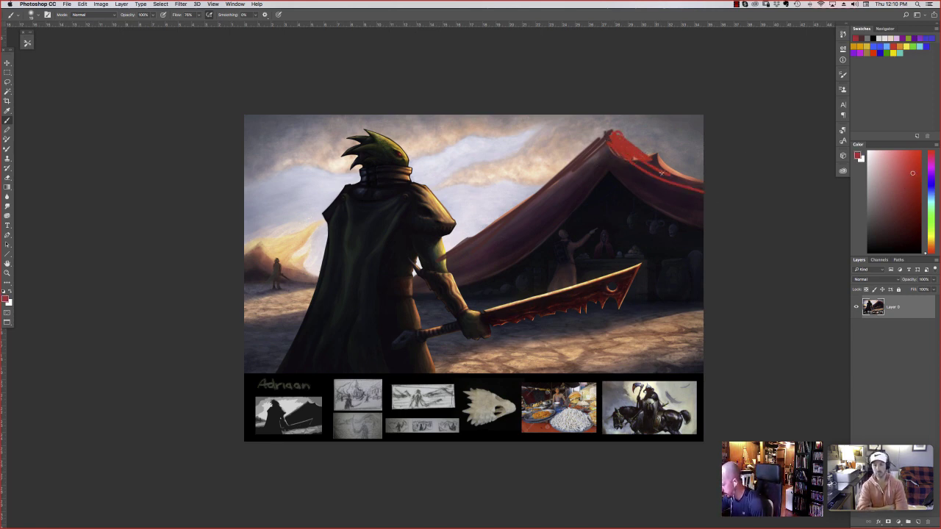
mouse_move(633, 157)
mouse_down()
mouse_move(723, 178)
mouse_move(652, 156)
mouse_move(693, 186)
mouse_up()
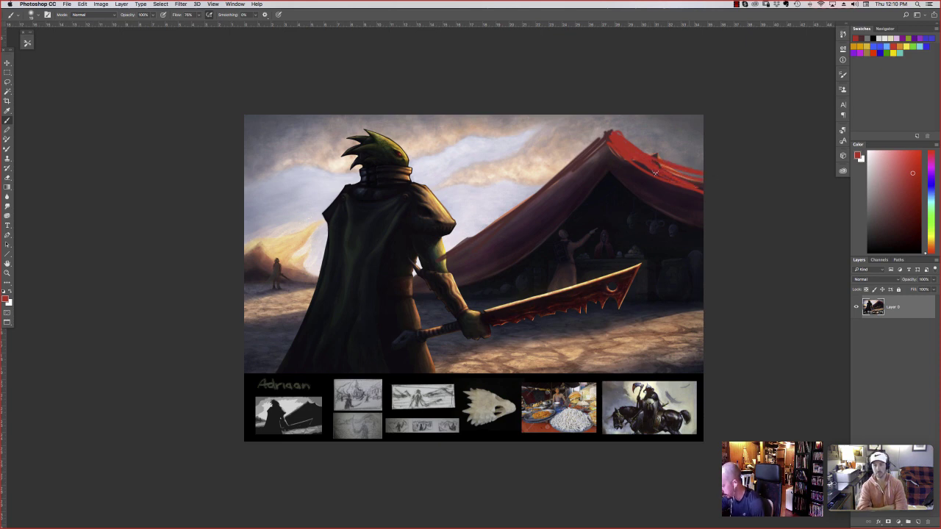
Sketch crossed poles at the tent's peak, small stakes on its far roof, and pale grey support posts at both sides of the opening
alt+click(601, 143)
drag(582, 116, 609, 135)
mouse_move(676, 145)
mouse_down()
mouse_move(682, 169)
mouse_move(669, 150)
mouse_move(650, 152)
mouse_up()
alt+click(662, 151)
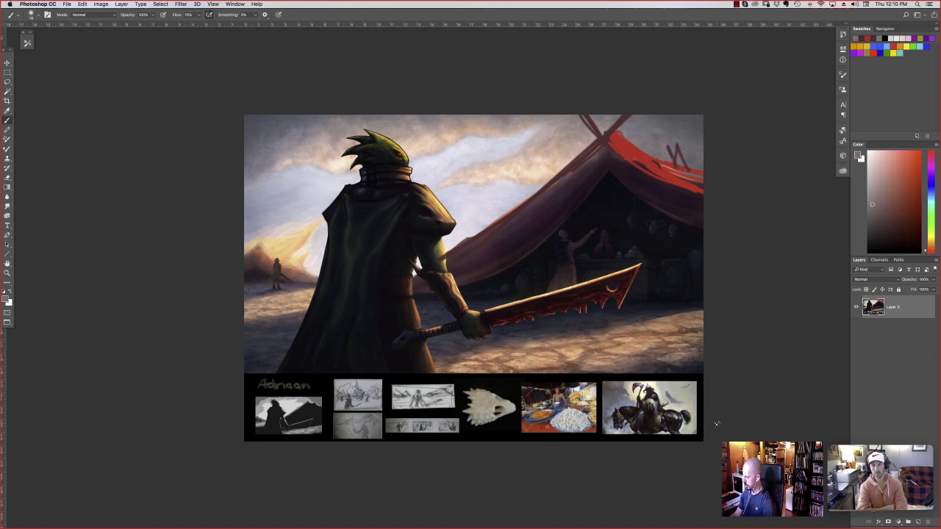
drag(686, 217, 684, 314)
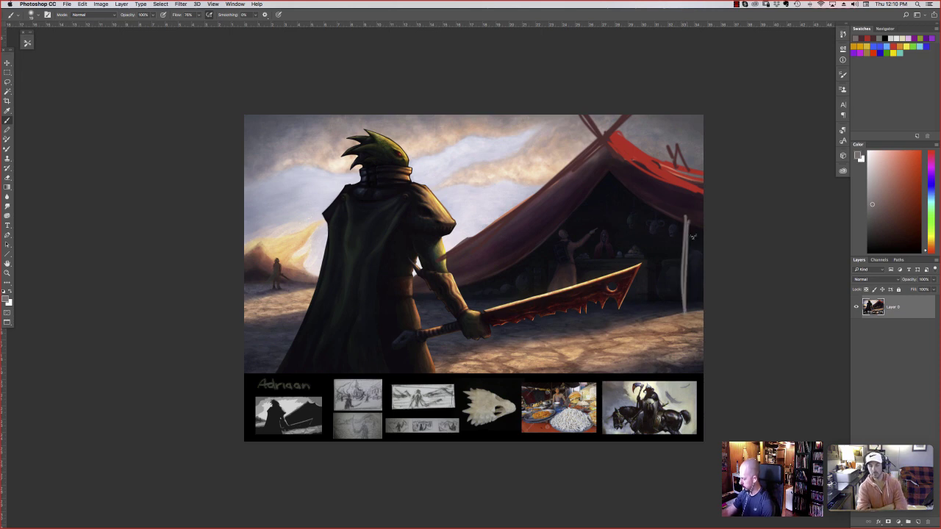
drag(514, 262, 515, 301)
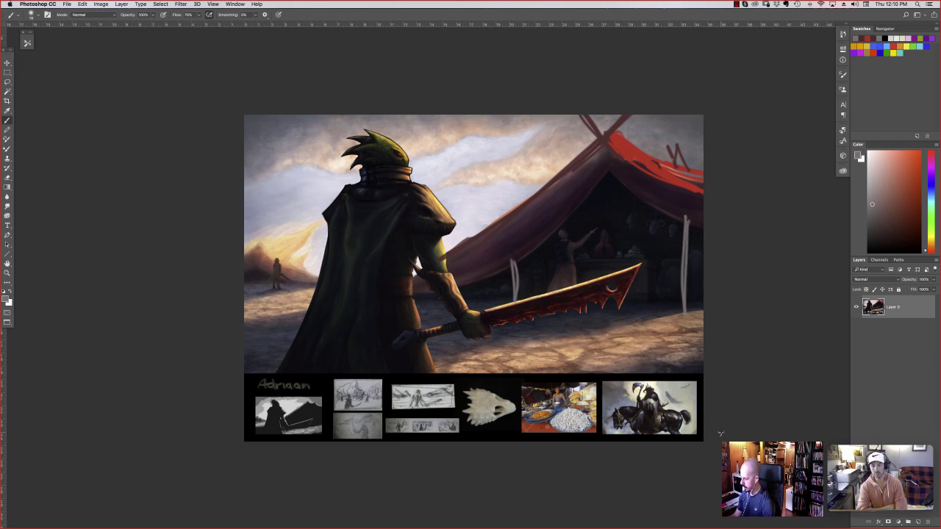
Circle the swordsman, tent figure and distant figure in purple, scribble around the distant one, and ring the tent figure's area in green
click(904, 167)
click(930, 166)
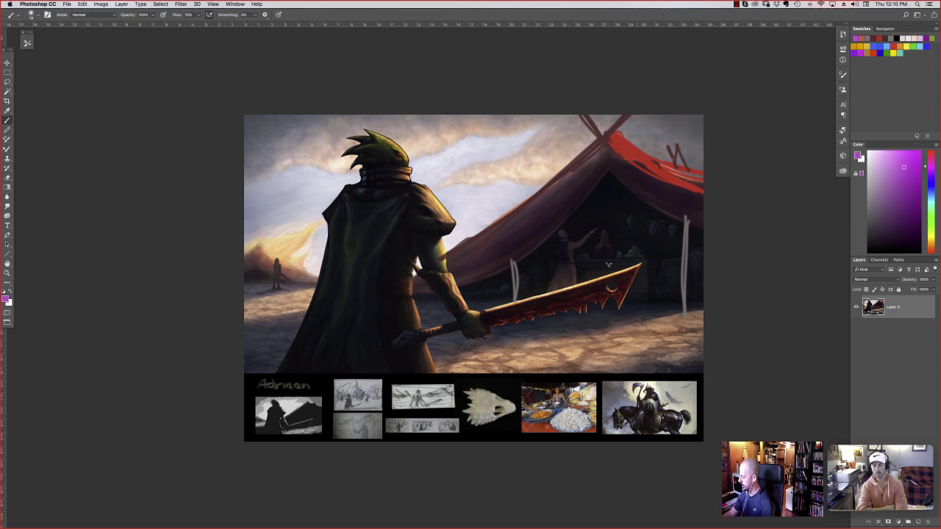
drag(599, 234, 594, 223)
drag(403, 180, 397, 183)
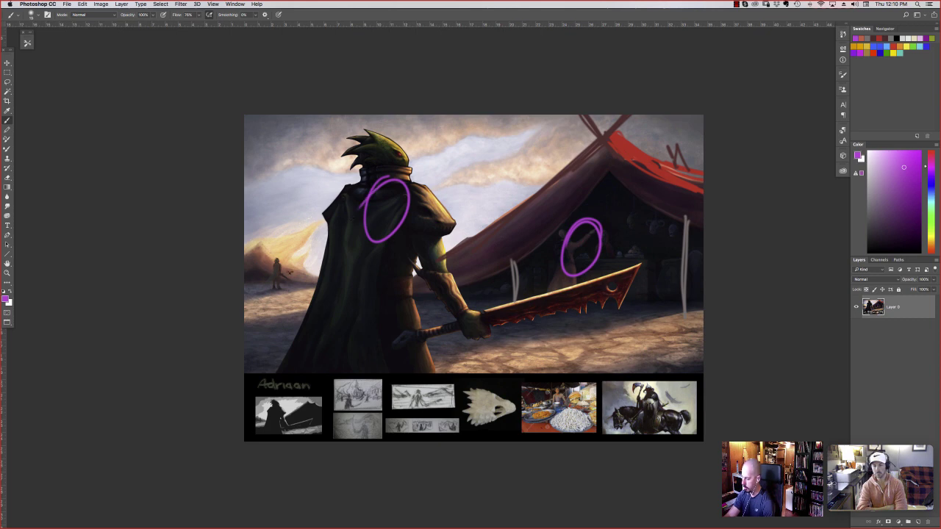
drag(278, 252, 272, 256)
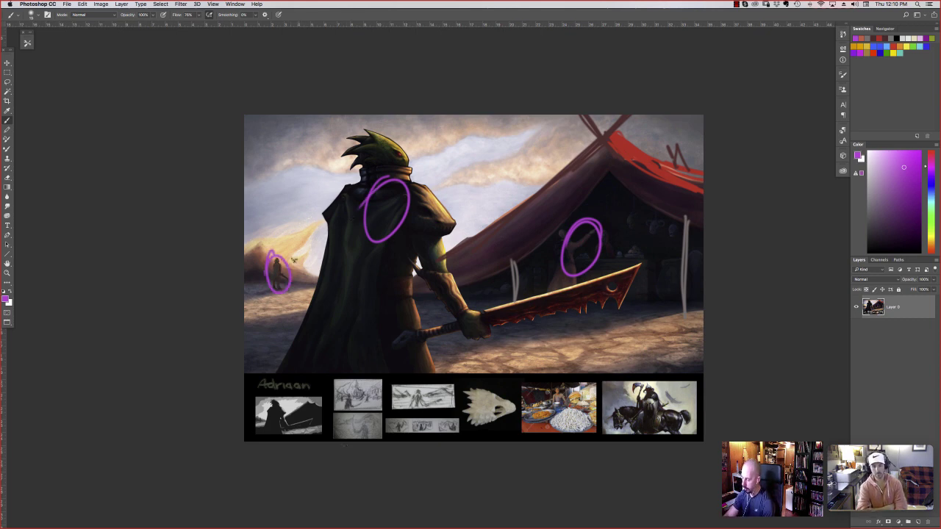
mouse_move(278, 241)
mouse_down()
mouse_move(266, 211)
mouse_move(295, 244)
mouse_move(319, 232)
mouse_move(256, 249)
mouse_move(259, 285)
mouse_up()
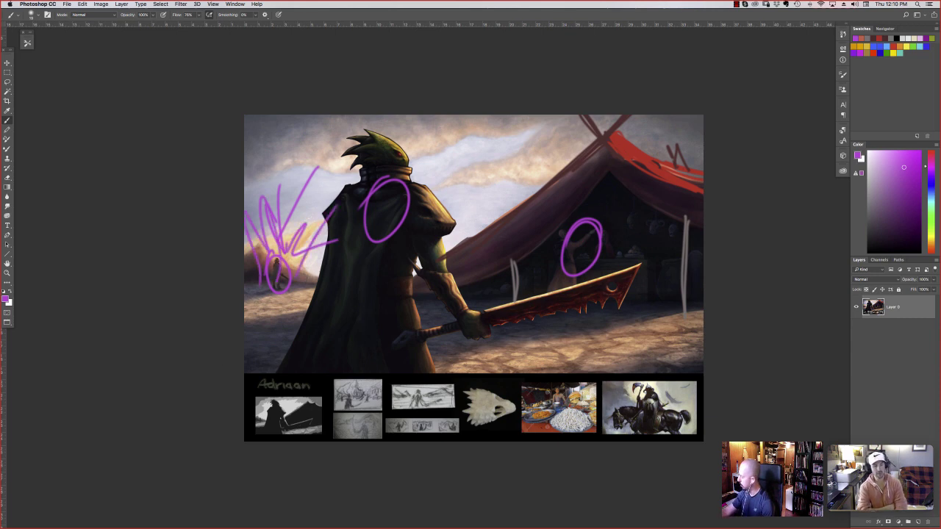
click(931, 221)
mouse_move(637, 214)
mouse_down()
mouse_move(528, 270)
mouse_move(530, 261)
mouse_up()
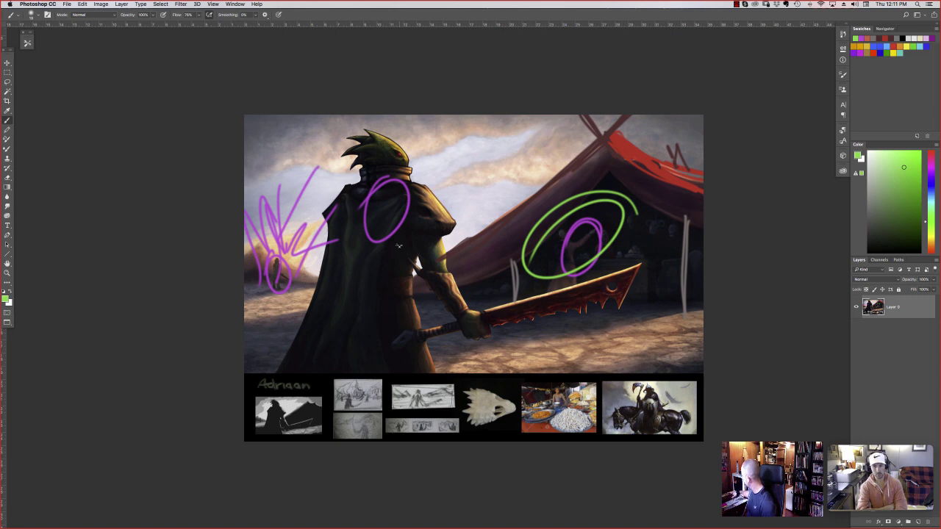
Return the swordsman painting to a floating window and shrink it to a small thumbnail among the other paintings
key(f)
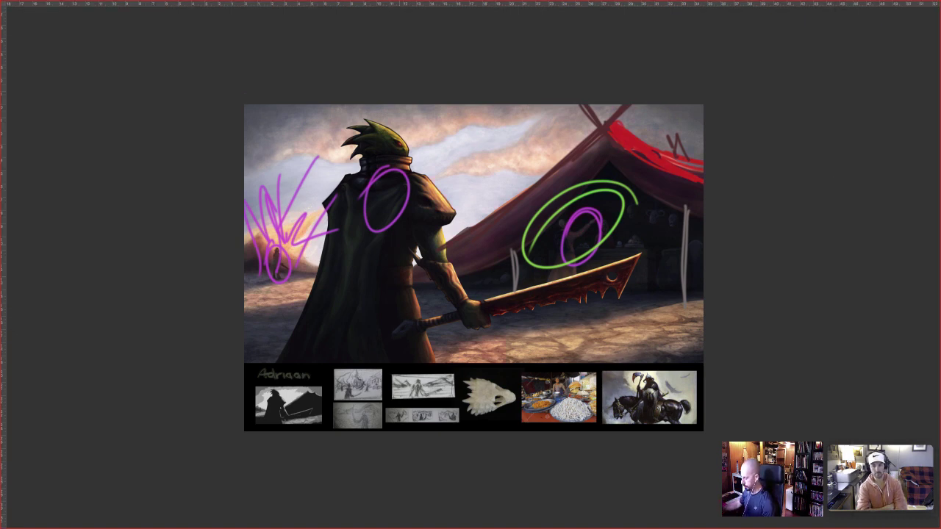
key(f)
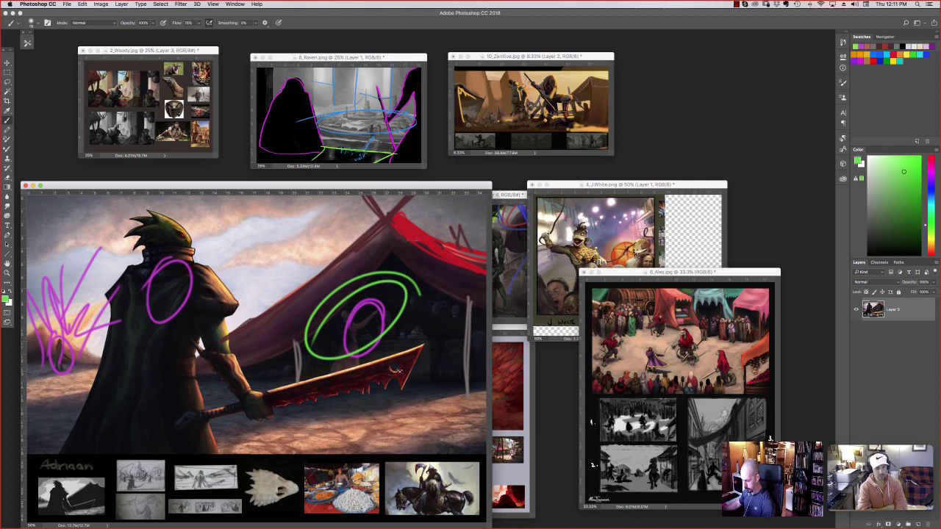
key(super+minus)
key(super+minus)
key(super+minus)
key(super+minus)
key(super+minus)
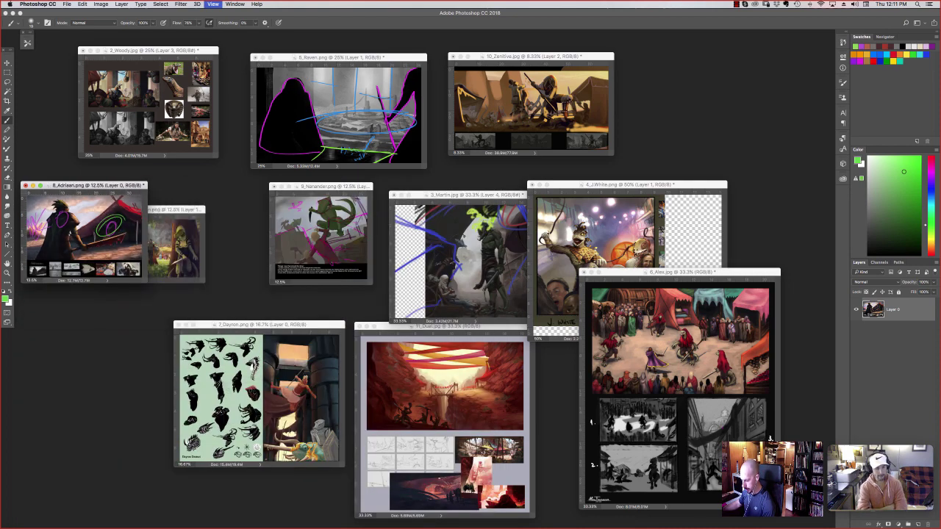
key(super+minus)
key(super+minus)
Open the painting of the leaping spearman and chameleon with its creature-head silhouettes in an enlarged full-screen view
drag(259, 324, 267, 309)
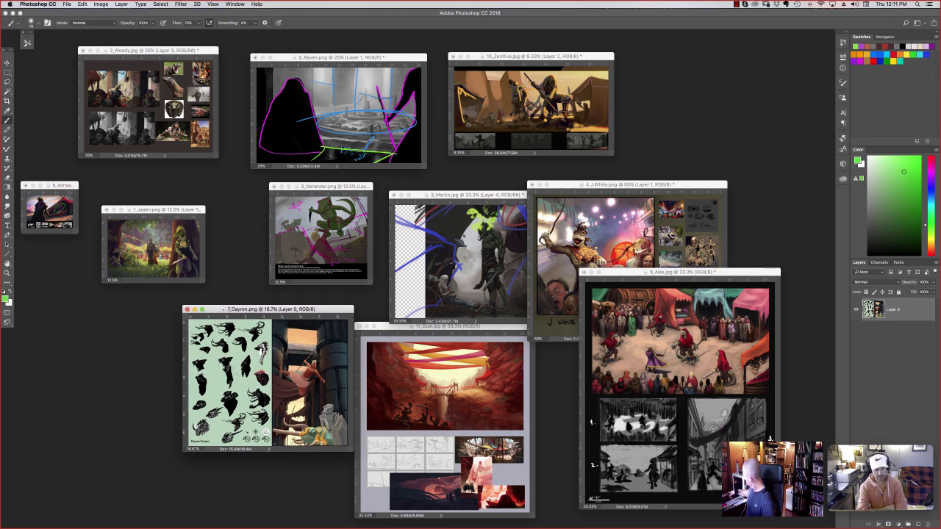
key(f)
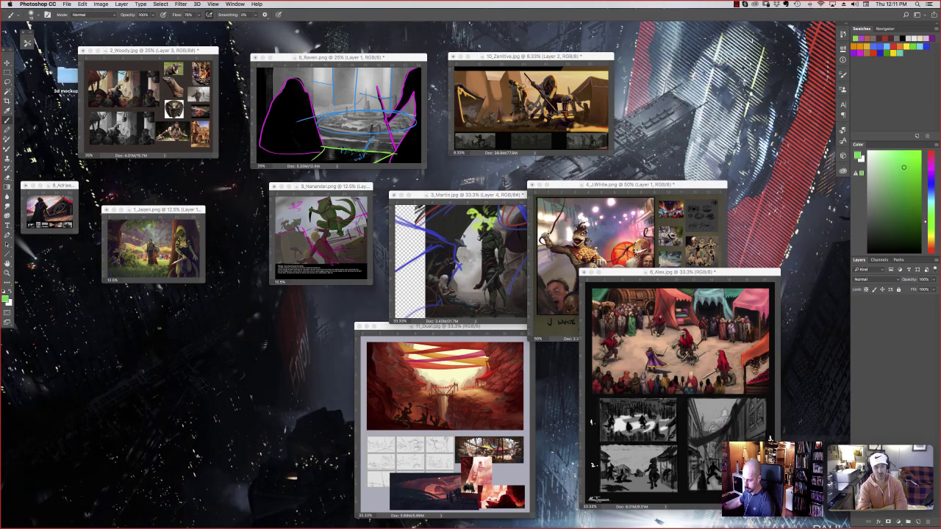
key(super+plus)
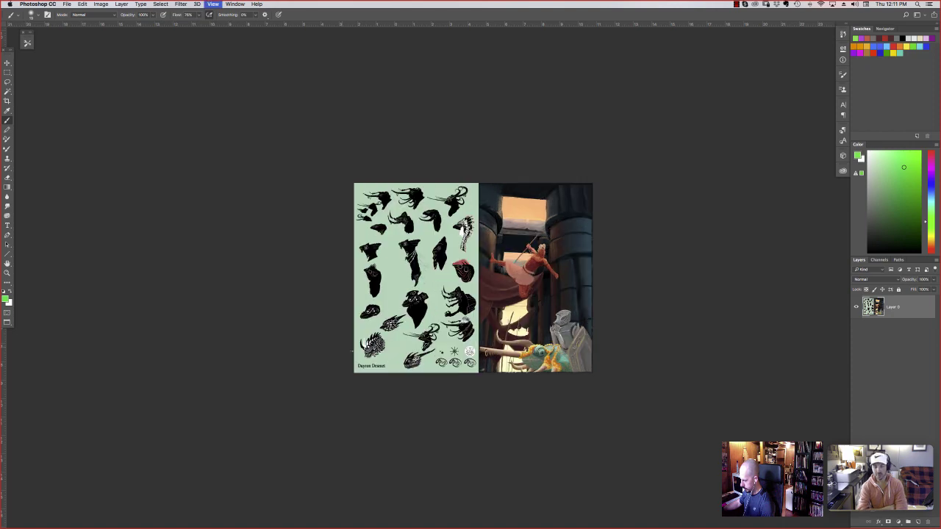
key(super+plus)
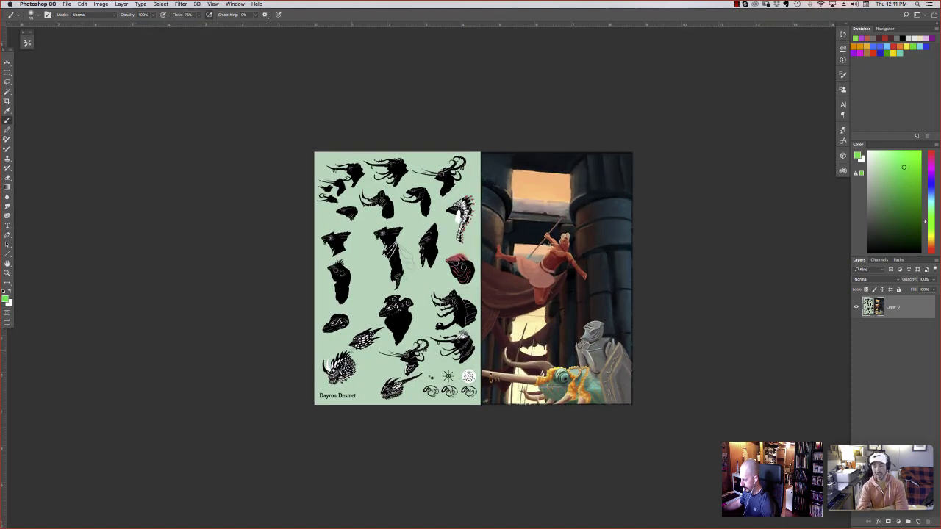
key(super+plus)
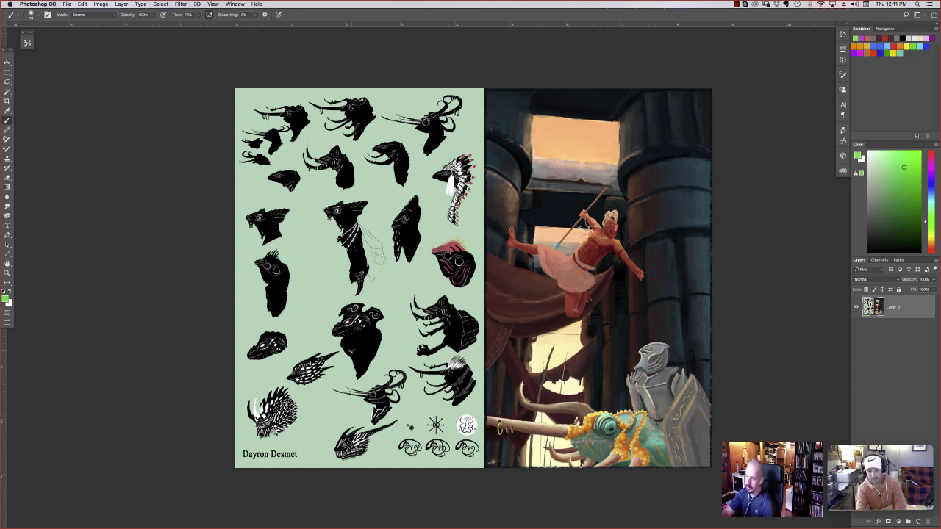
Lasso the chameleon and its armoured rider along their outlines and copy them onto a new layer
key(l)
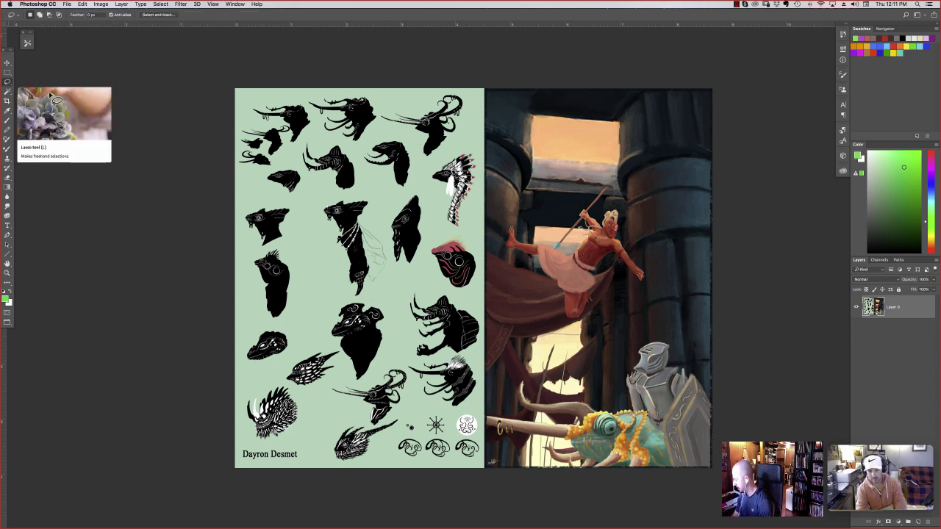
mouse_move(664, 362)
mouse_down()
mouse_move(649, 347)
mouse_move(619, 343)
mouse_up()
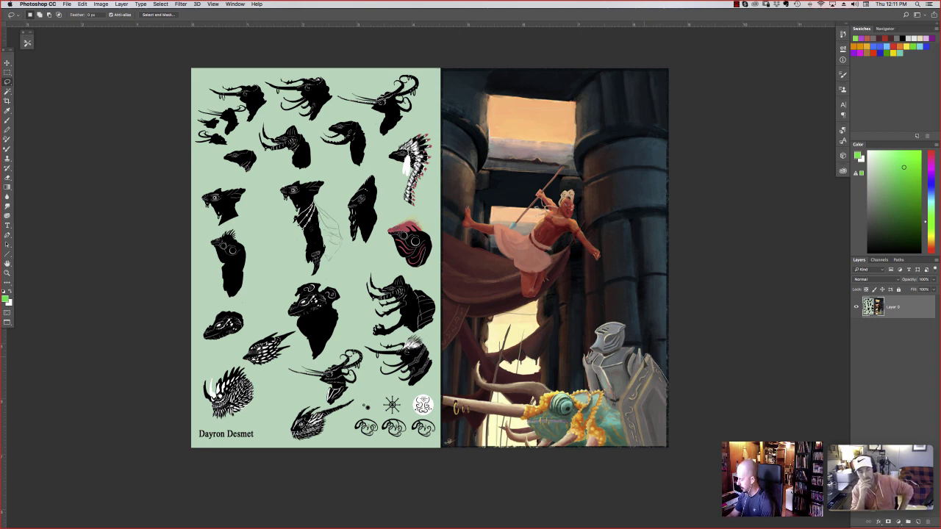
mouse_move(626, 353)
mouse_down()
mouse_move(618, 324)
mouse_move(598, 337)
mouse_move(586, 393)
mouse_move(525, 412)
mouse_move(529, 430)
mouse_move(569, 462)
mouse_move(590, 462)
mouse_up()
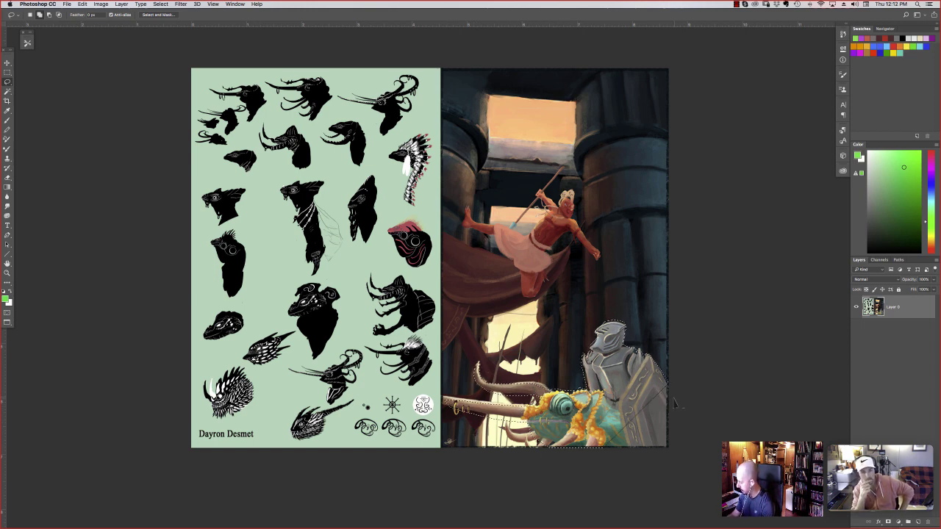
drag(598, 459, 618, 441)
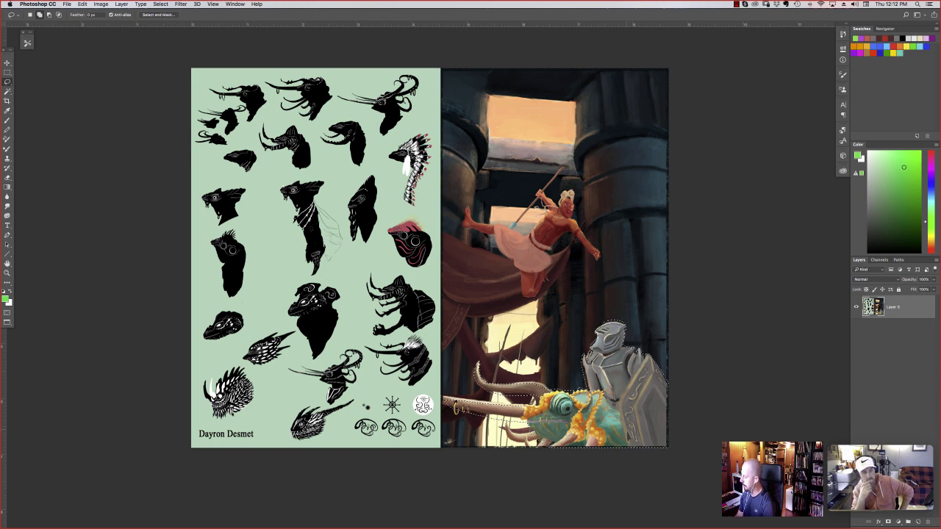
key(v)
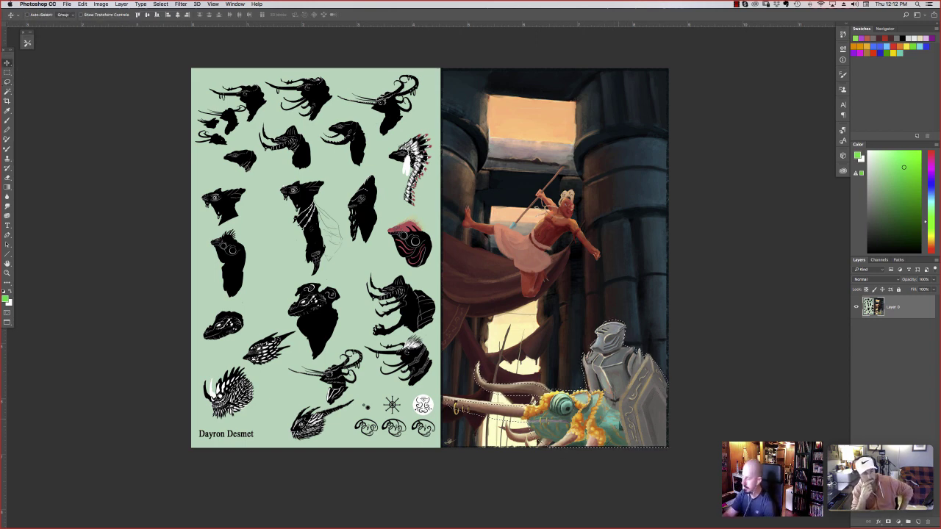
click(82, 4)
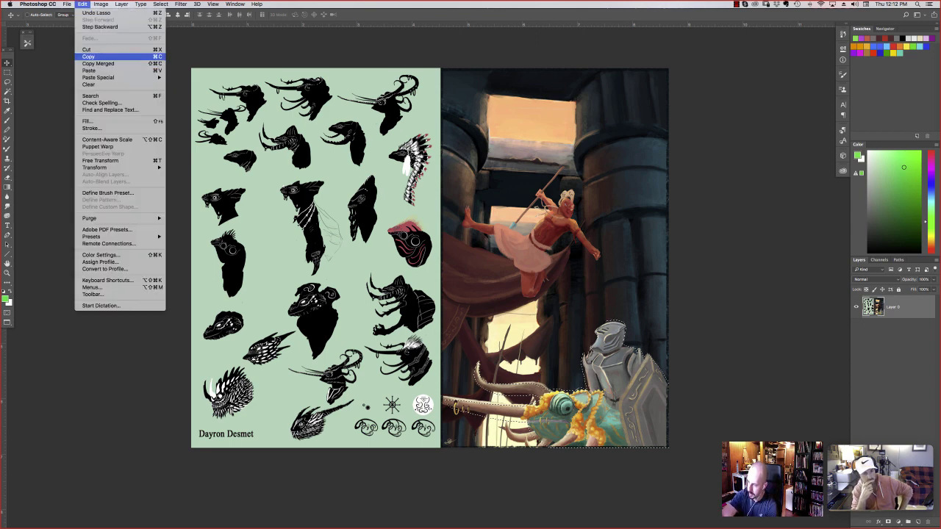
click(103, 56)
click(82, 4)
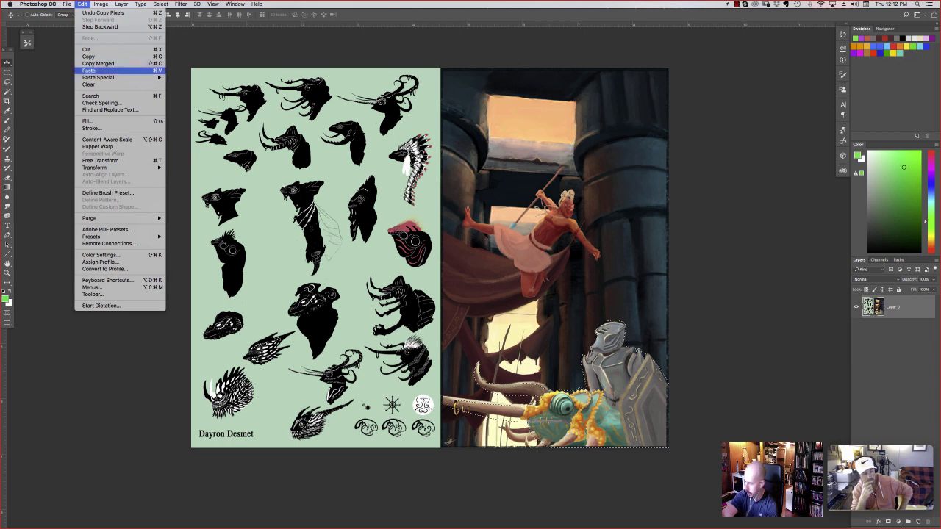
click(100, 71)
Enlarge the copied chameleon and rider with Free Transform and move them upward, toward the leaping spearman
scroll(101, 76, left, 2)
key(super+t)
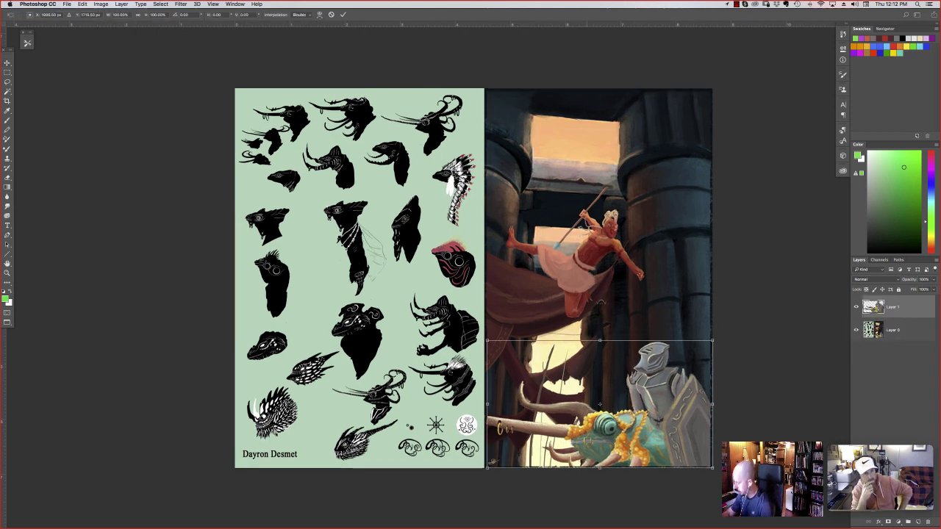
drag(489, 343, 445, 318)
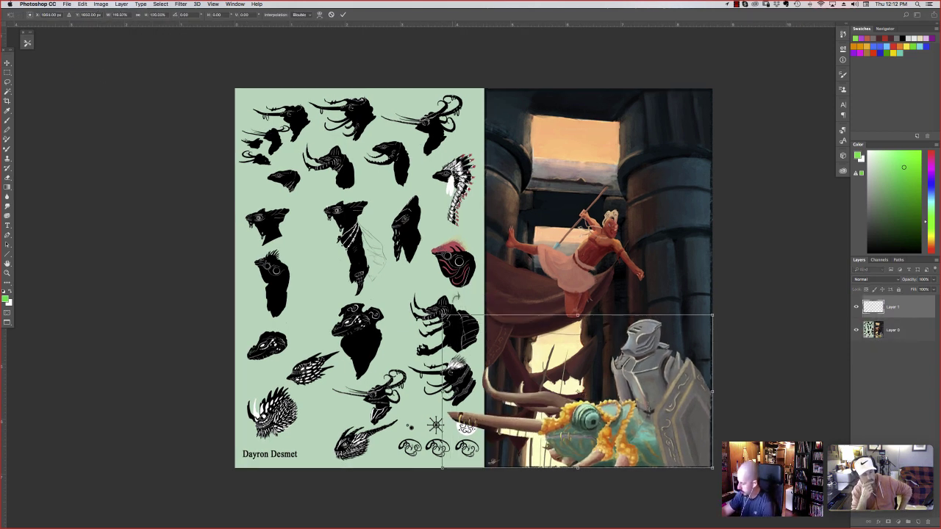
key(v)
key(Return)
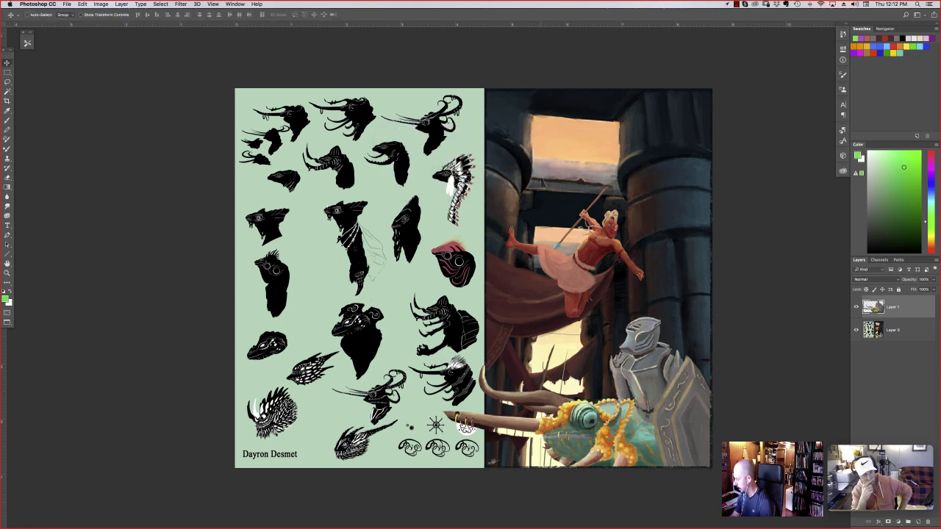
drag(634, 388, 610, 393)
Lasso the leaping spearman on Layer 0 and move him up in front of the upper orange sky opening
click(882, 333)
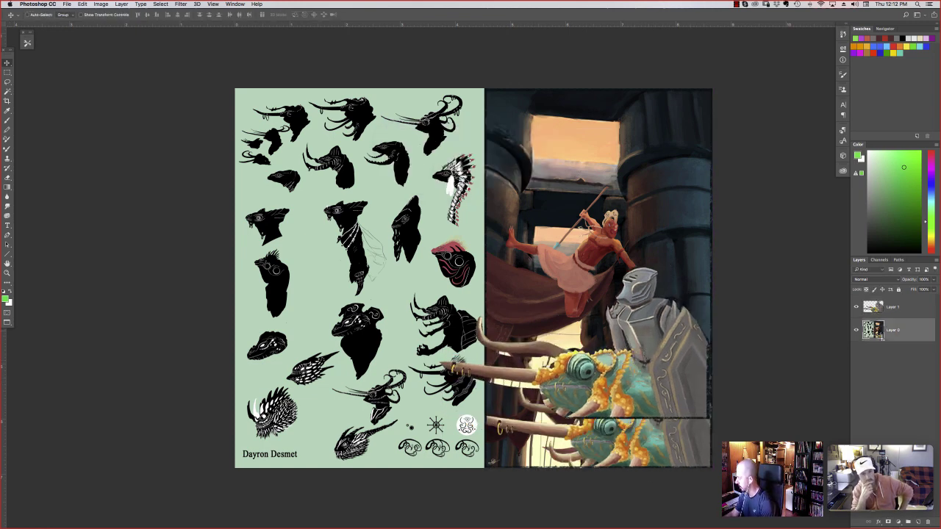
key(l)
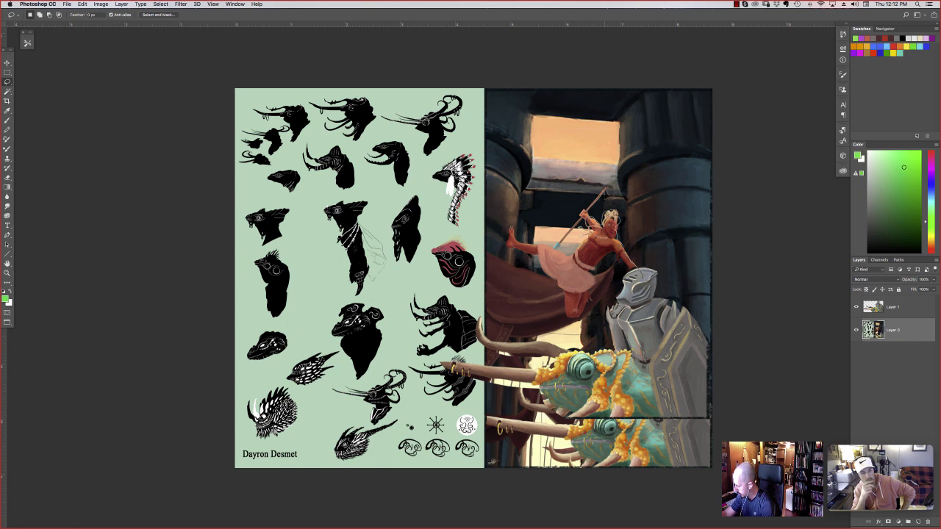
mouse_move(521, 241)
mouse_down()
mouse_move(508, 246)
mouse_move(583, 323)
mouse_move(614, 257)
mouse_move(634, 276)
mouse_move(597, 215)
mouse_up()
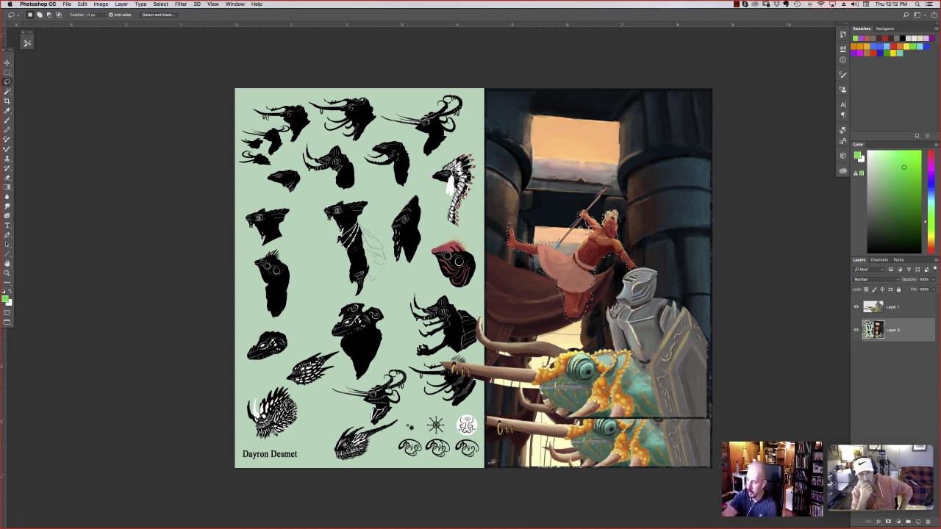
key(v)
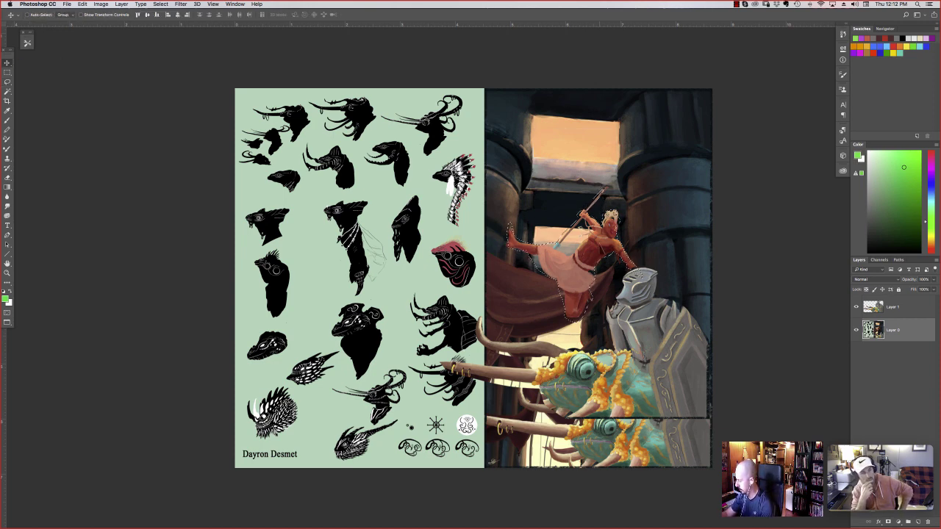
drag(601, 214, 601, 144)
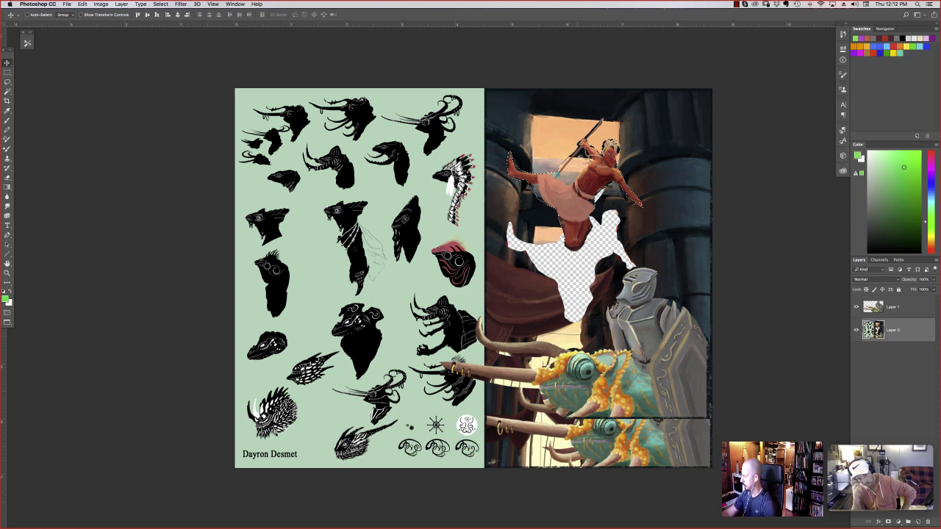
mouse_move(581, 204)
mouse_down()
mouse_move(586, 221)
mouse_move(566, 194)
mouse_up()
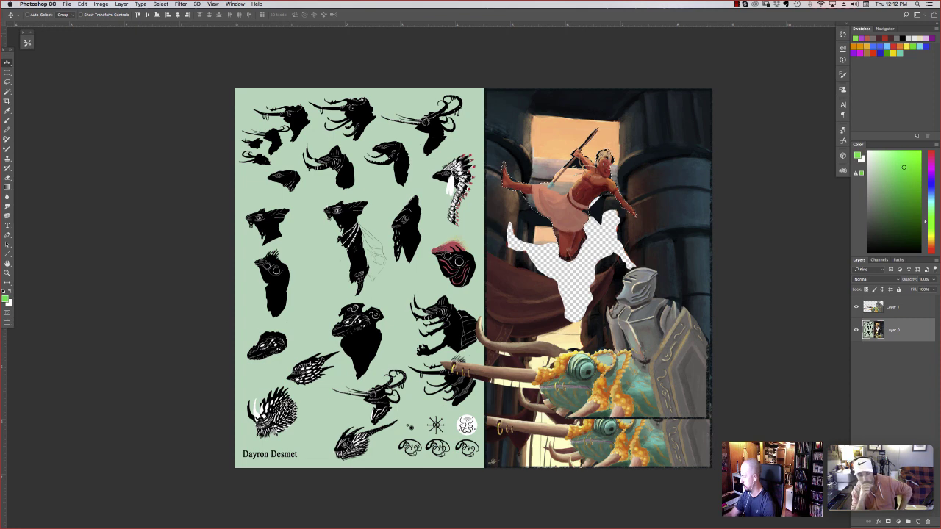
Undo the spearman's move, hide Layer 1 with the enlarged chameleon and rider, and add a new empty layer above Layer 0
key(super+z)
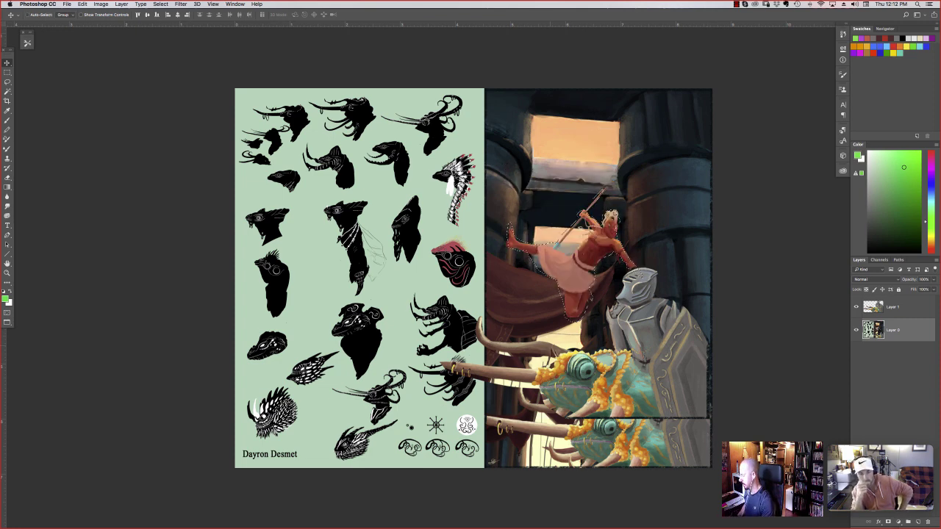
click(856, 307)
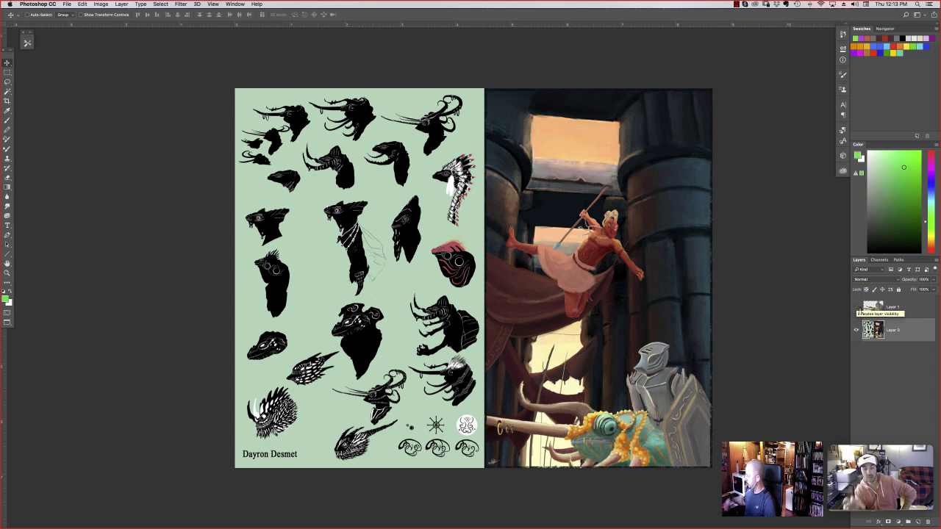
click(918, 522)
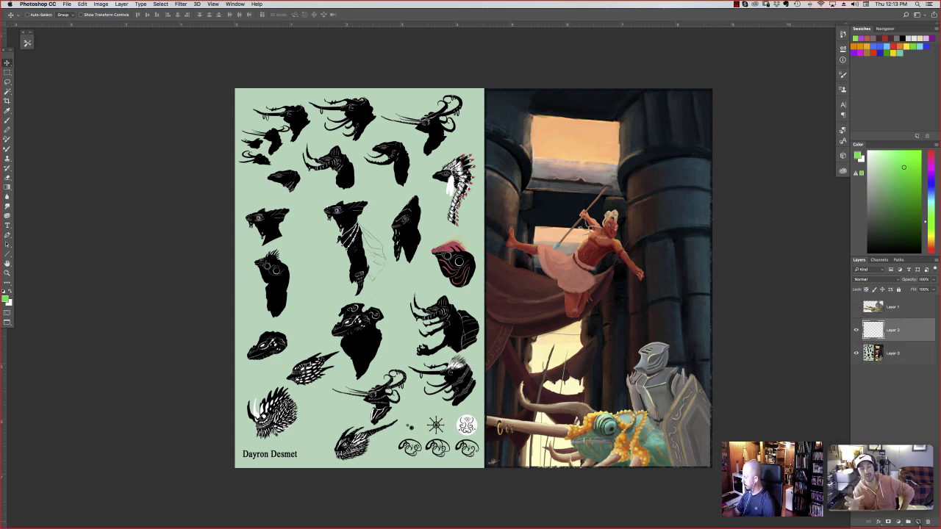
click(894, 212)
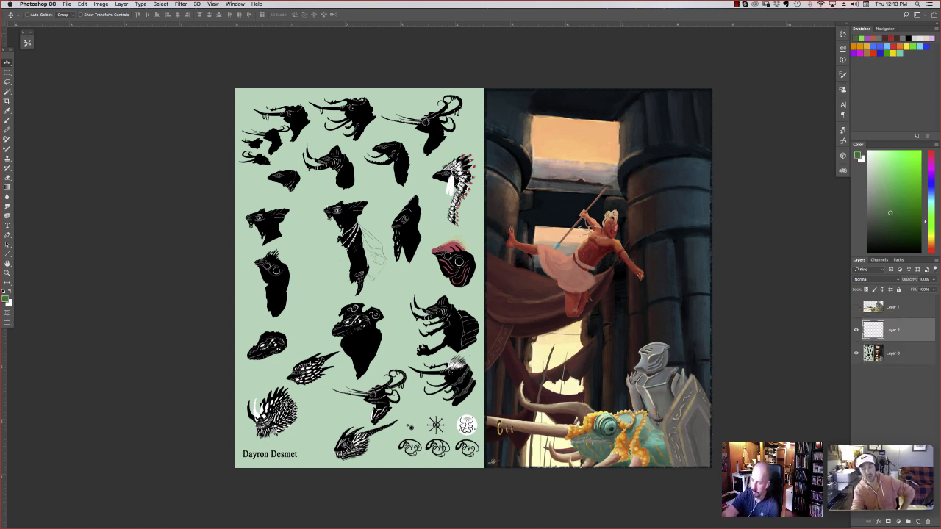
Lasso the outlines of two small creature silhouettes inside the upper orange sky opening, keeping both in one selection
key(l)
mouse_move(619, 140)
mouse_down()
mouse_move(600, 155)
mouse_move(609, 172)
mouse_move(619, 169)
mouse_move(619, 139)
mouse_up()
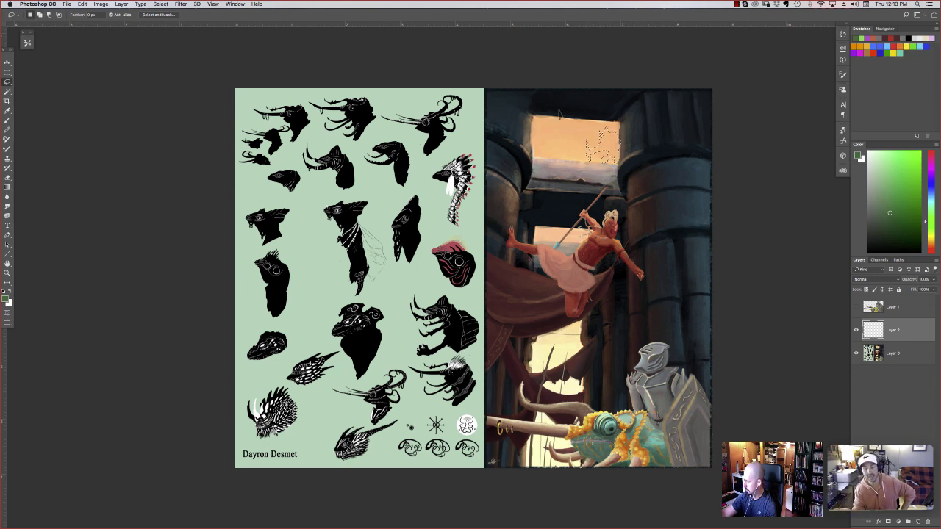
drag(573, 150, 567, 156)
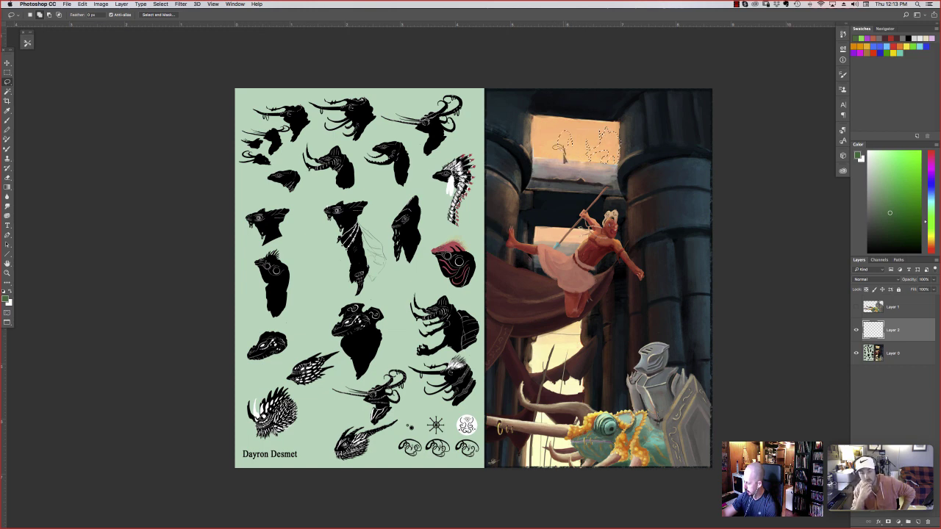
drag(557, 150, 560, 152)
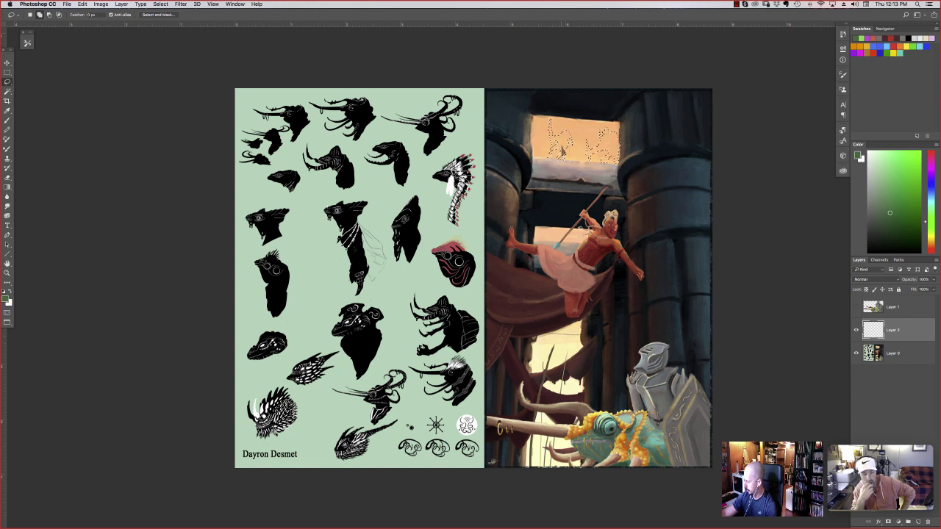
Paint the selected silhouettes with a 200 px textured brush in a darkened brown sampled from the scene, and clear the selection
click(8, 121)
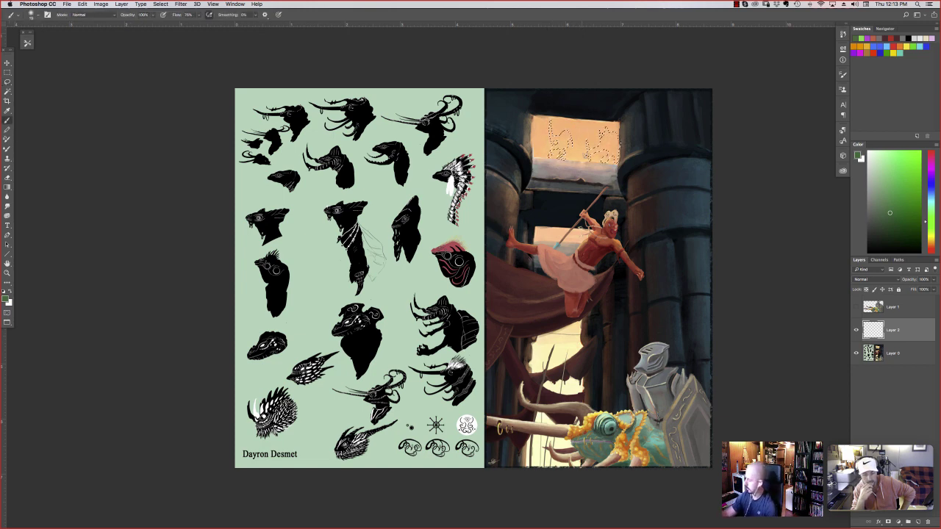
right_click(582, 157)
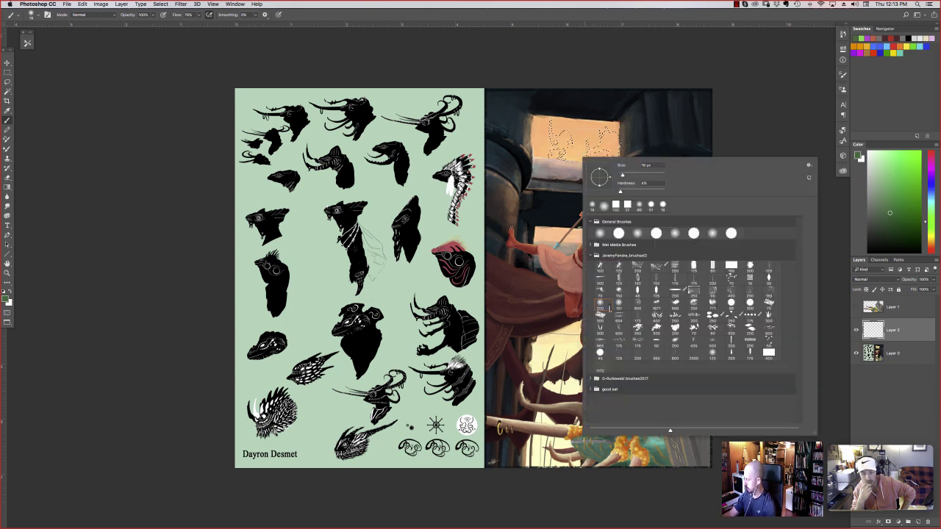
click(603, 304)
alt+click(588, 143)
alt+click(602, 184)
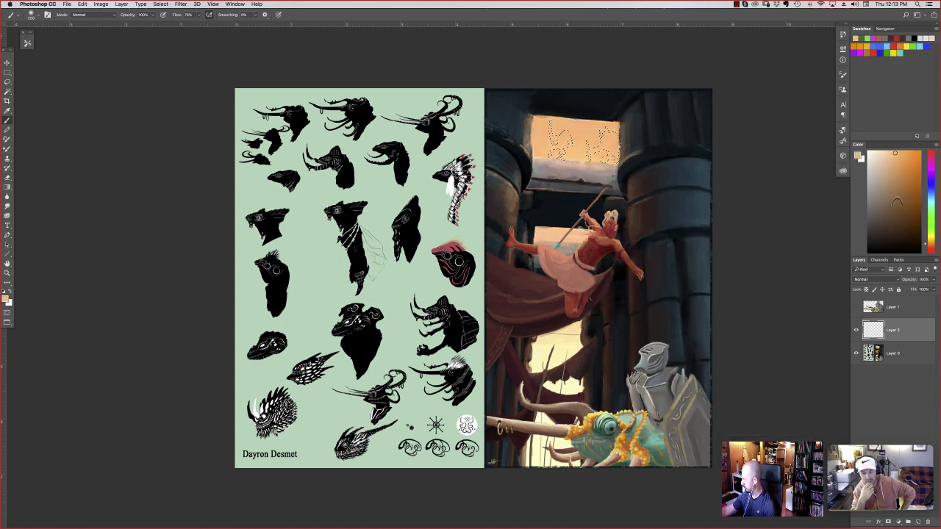
mouse_move(604, 129)
mouse_down()
mouse_move(622, 161)
mouse_move(630, 132)
mouse_move(604, 110)
mouse_move(560, 155)
mouse_move(557, 99)
mouse_move(527, 181)
mouse_move(546, 193)
mouse_up()
click(899, 197)
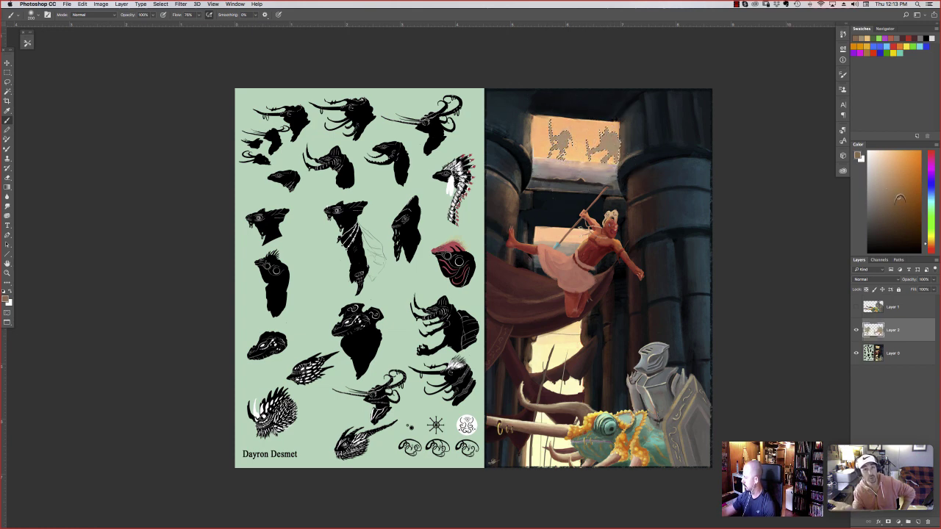
mouse_move(588, 122)
mouse_down()
mouse_move(608, 133)
mouse_move(591, 103)
mouse_move(566, 102)
mouse_move(550, 132)
mouse_move(586, 140)
mouse_up()
key(super+d)
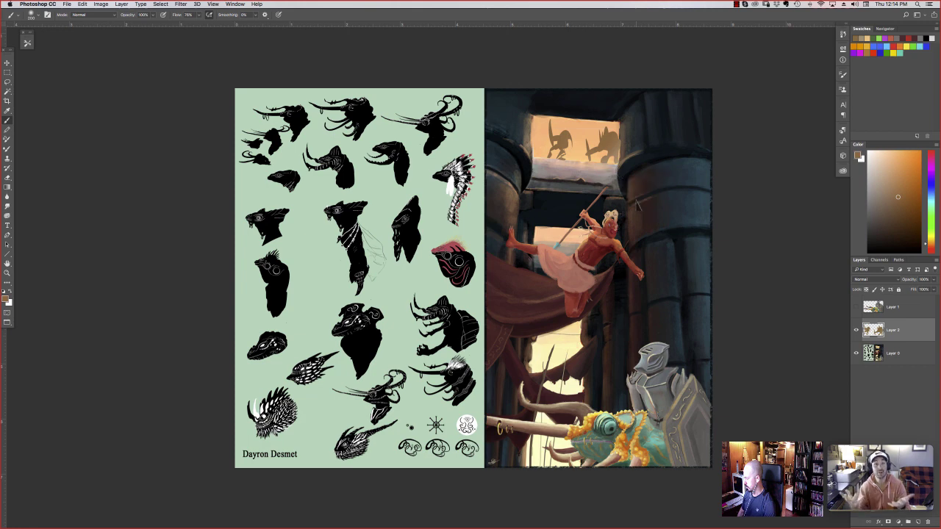
key(super+minus)
key(super+plus)
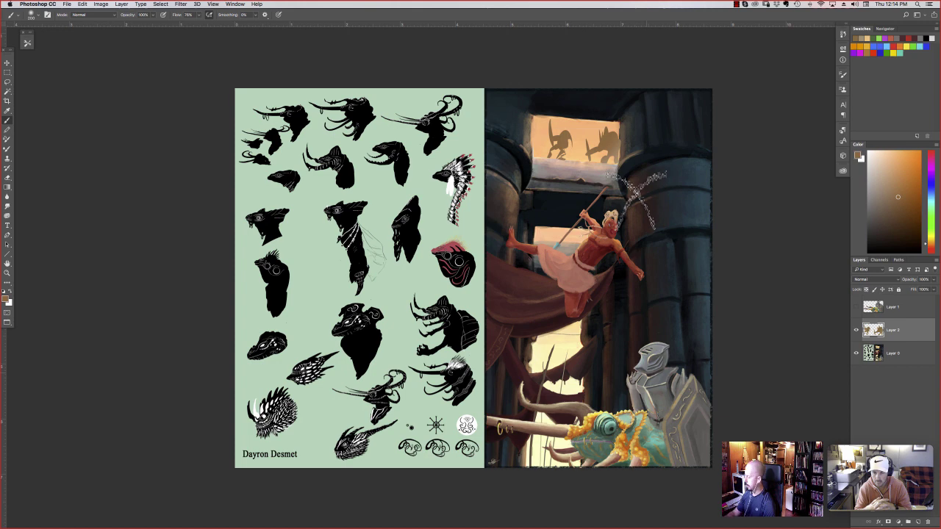
key(super+z)
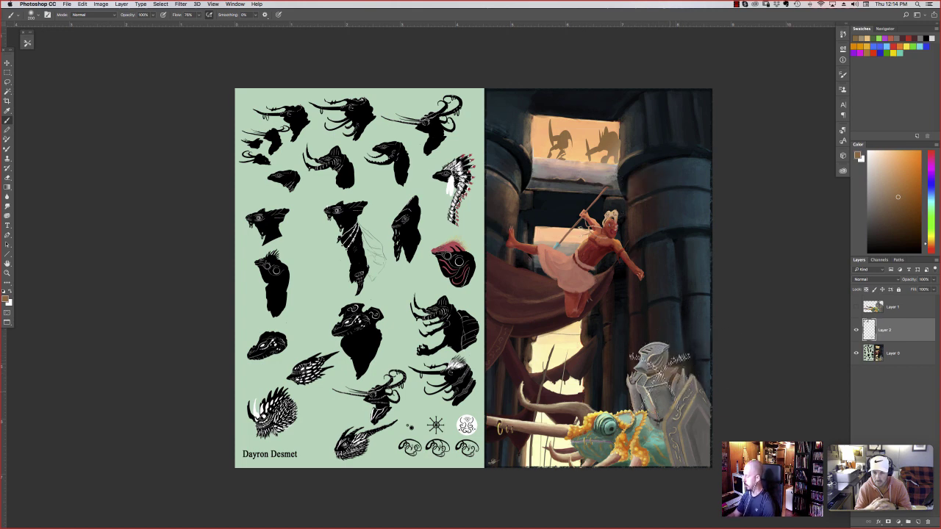
scroll(656, 456, down, 3)
key(super+z)
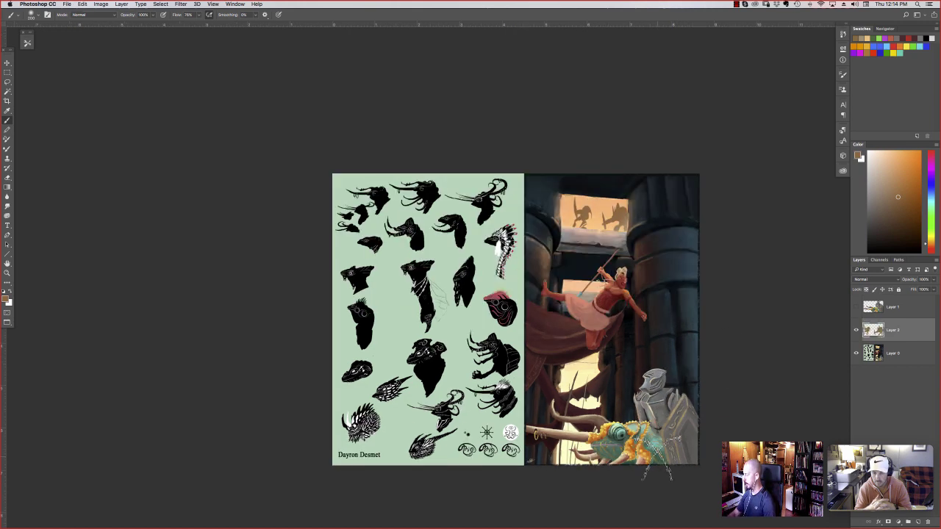
scroll(628, 403, down, 3)
scroll(629, 402, right, 3)
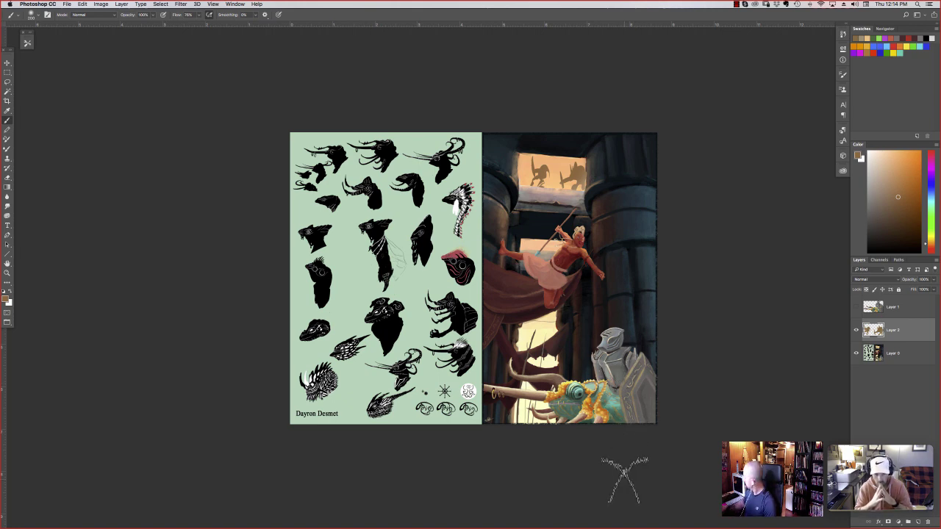
Return the spearman painting to a floating window at 25% zoom and place it clear of the red canyon image
key(Tab)
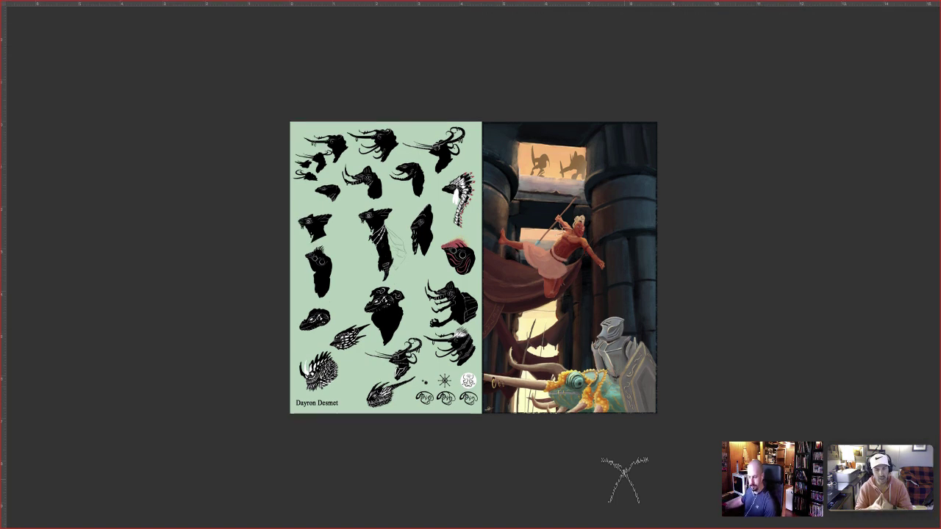
key(f)
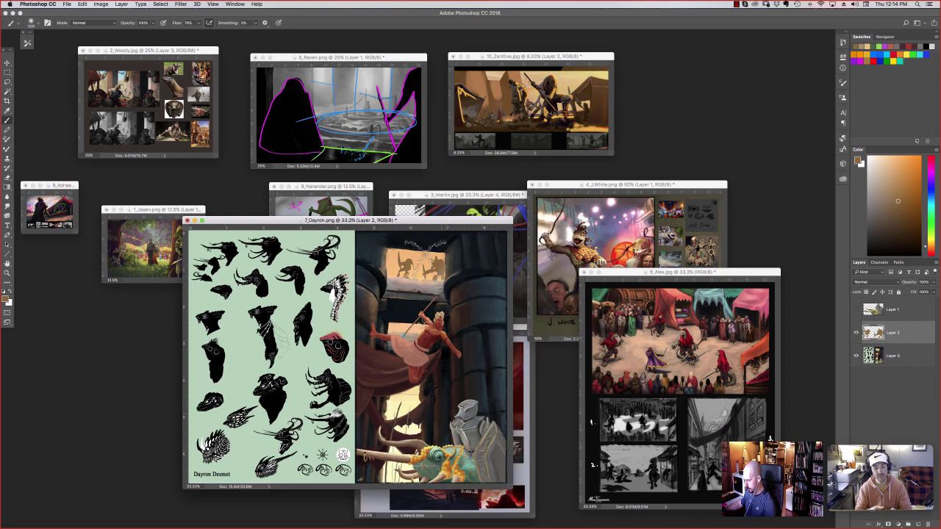
key(super+minus)
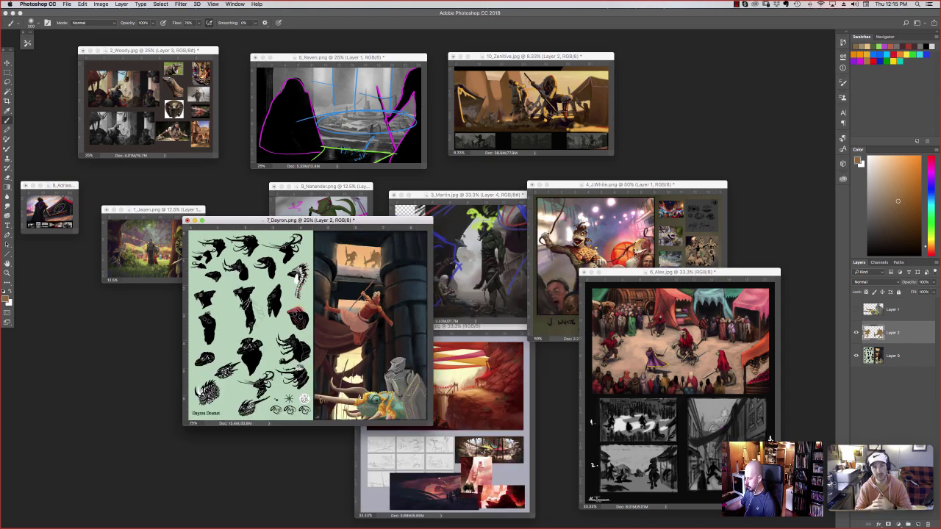
drag(412, 220, 483, 250)
drag(417, 250, 209, 277)
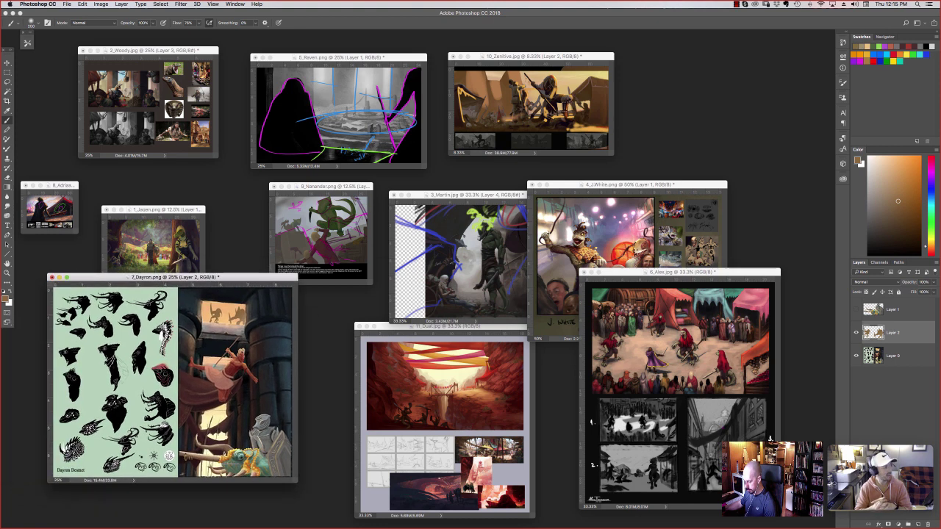
Open the red canyon painting with the rope bridge and thumbnail sketches in an enlarged full-screen view
click(438, 362)
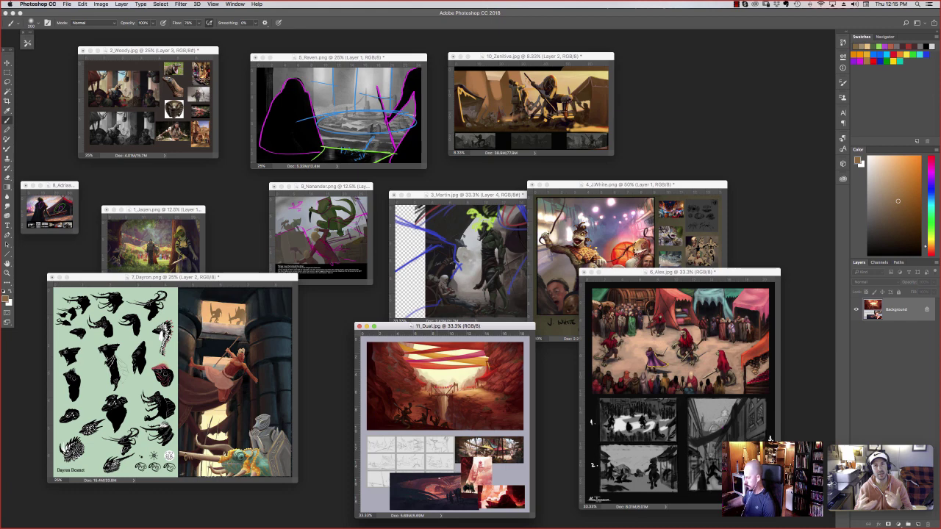
key(f)
key(super+equal)
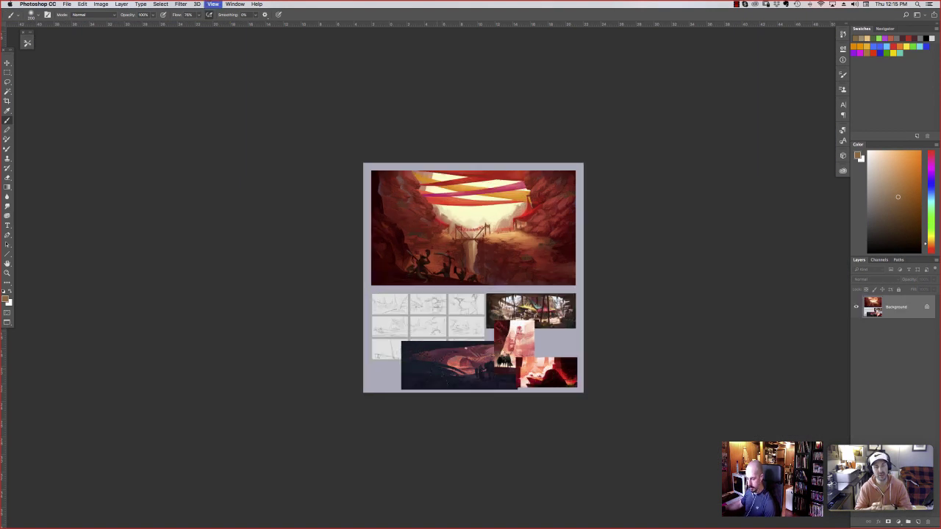
key(super+equal)
key(super+equal)
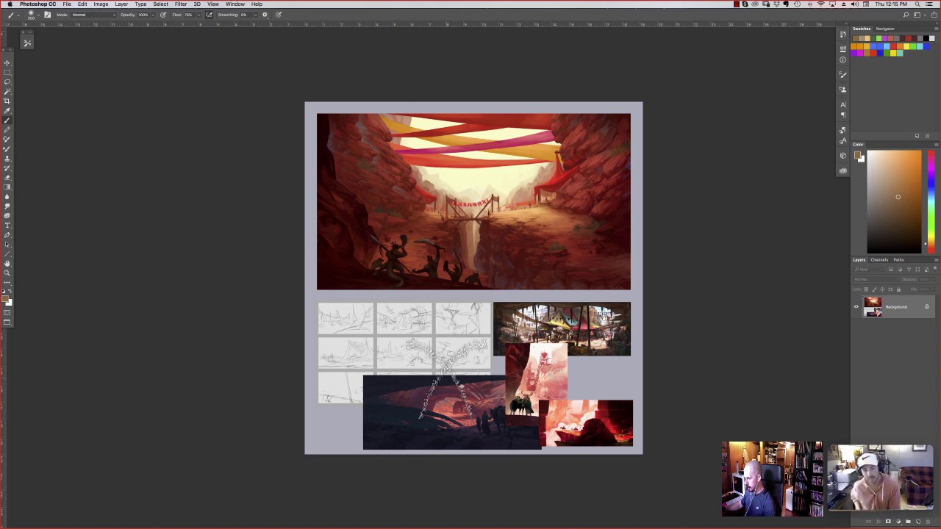
Return the red canyon painting to a floating window, reduce it to 50% zoom and reposition it
key(f)
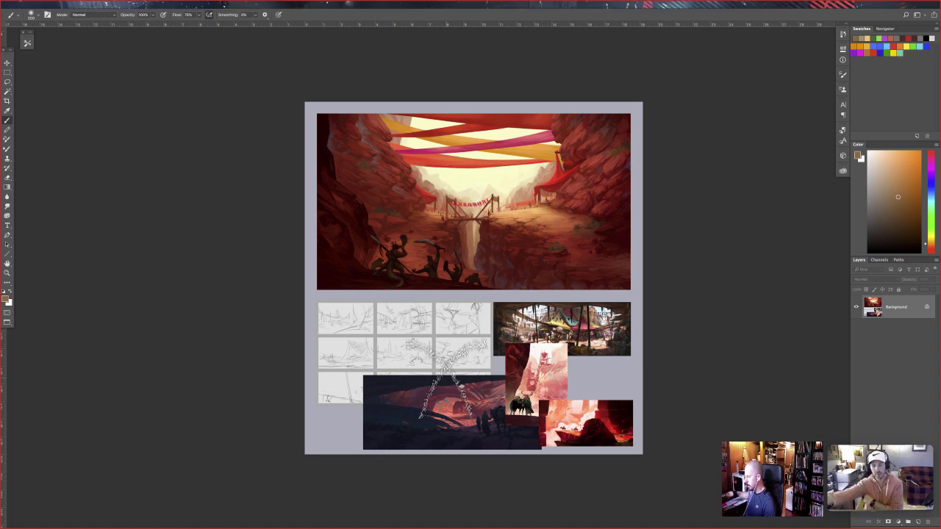
key(f)
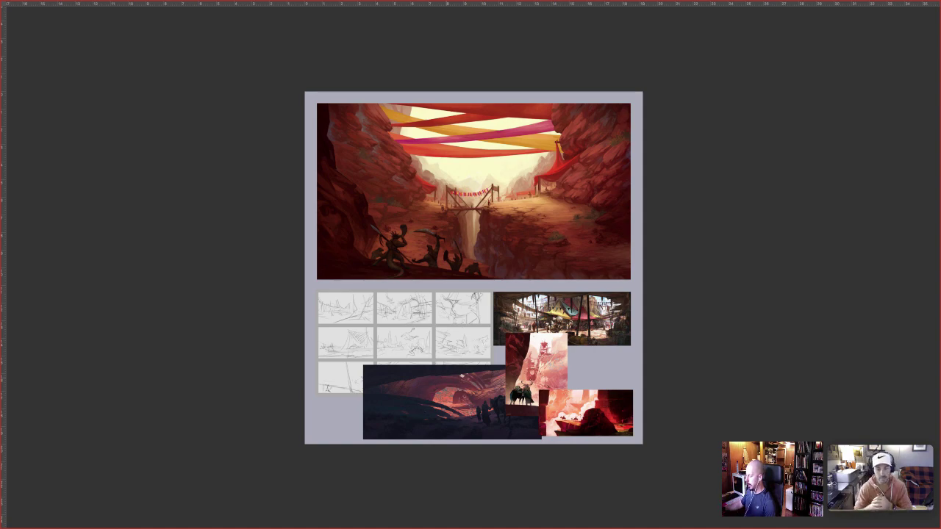
key(f)
click(369, 326)
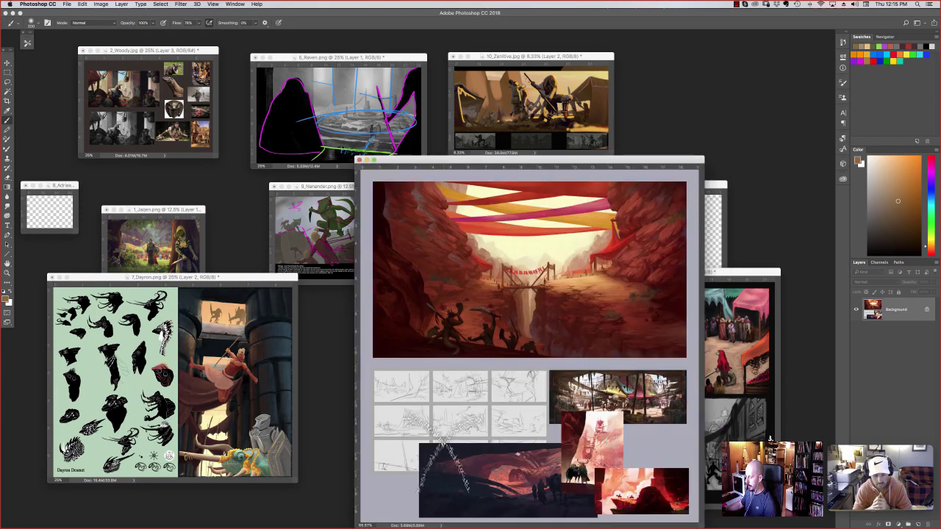
key(super+minus)
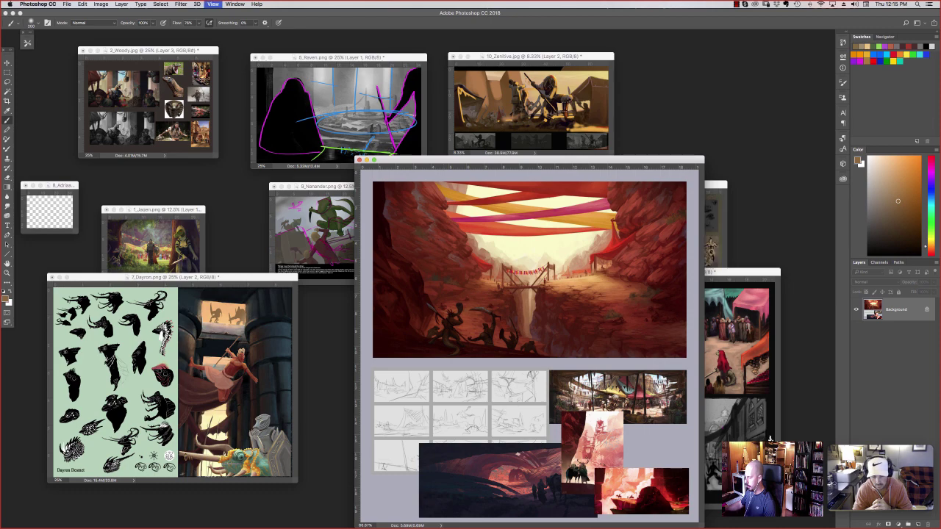
drag(486, 160, 470, 227)
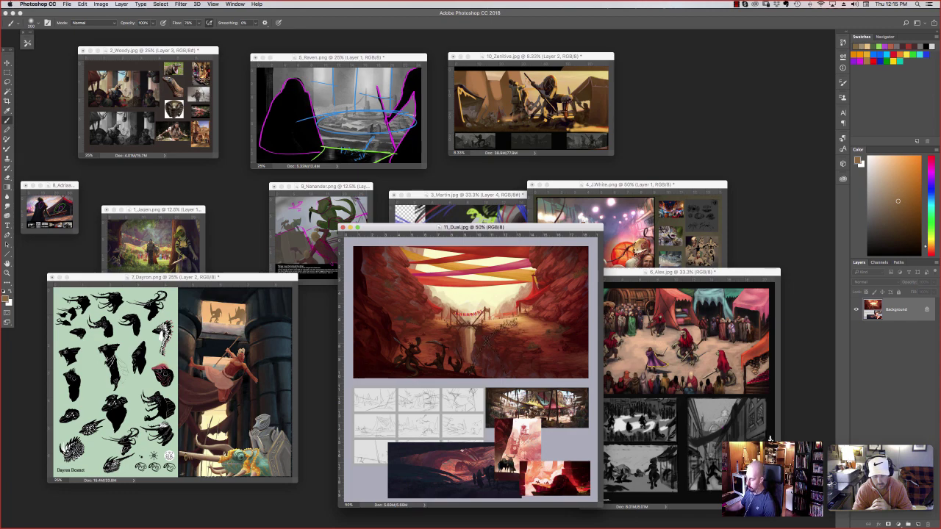
Show the red canyon painting in full-screen mode again, zoomed so its sketches and reference images all fit
key(super+z)
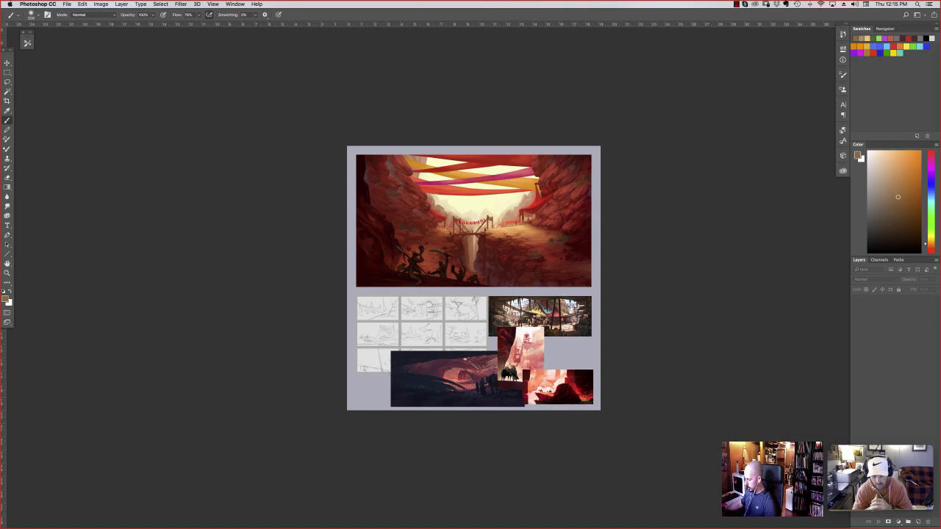
key(super+equal)
key(super+equal)
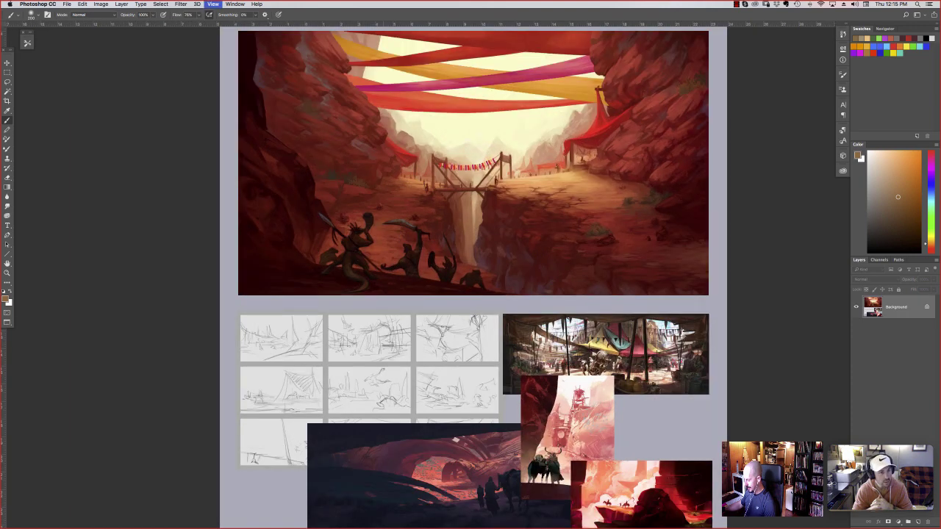
key(super+minus)
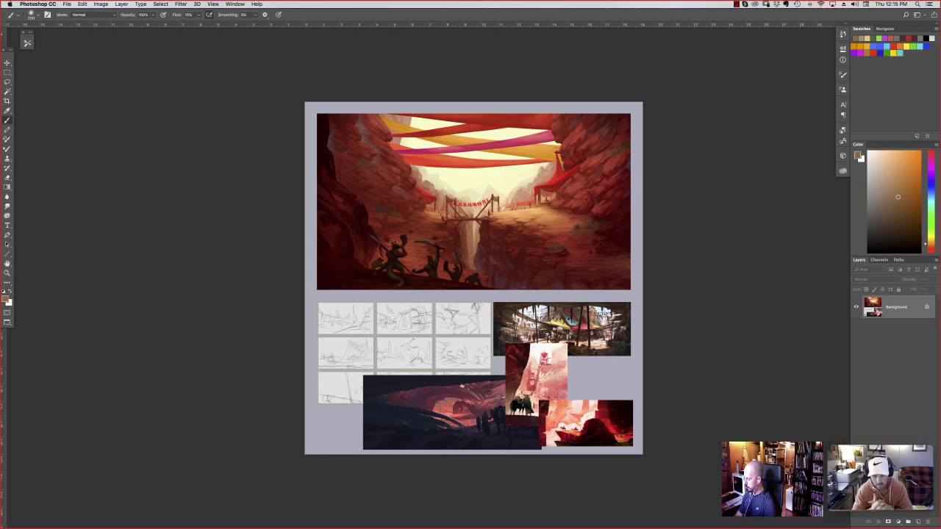
key(bracketright)
key(bracketright)
key(bracketright)
key(bracketright)
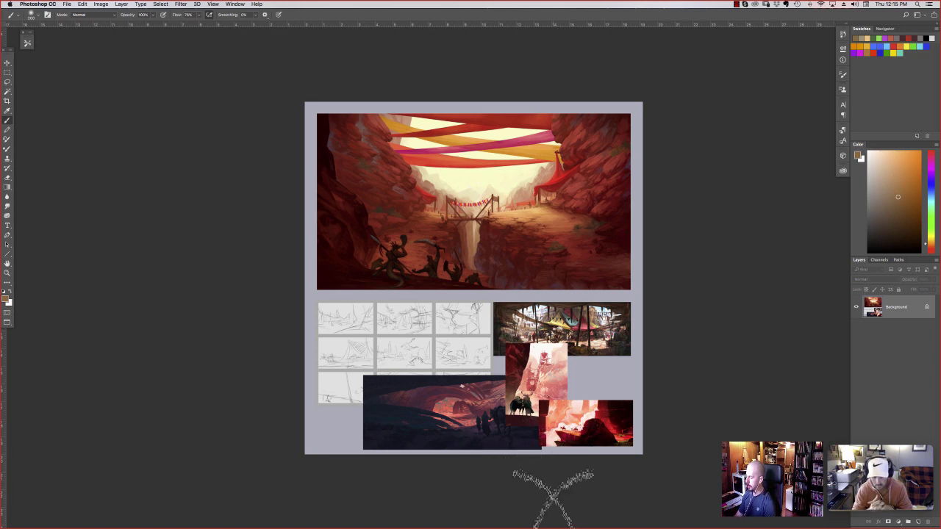
key(bracketleft)
key(bracketleft)
key(bracketleft)
key(bracketleft)
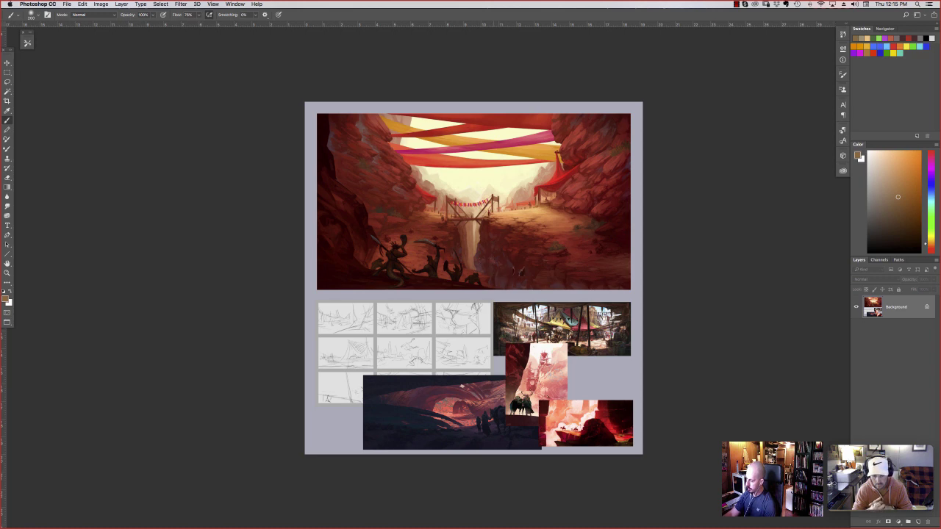
key(bracketright)
key(bracketright)
key(bracketright)
key(bracketright)
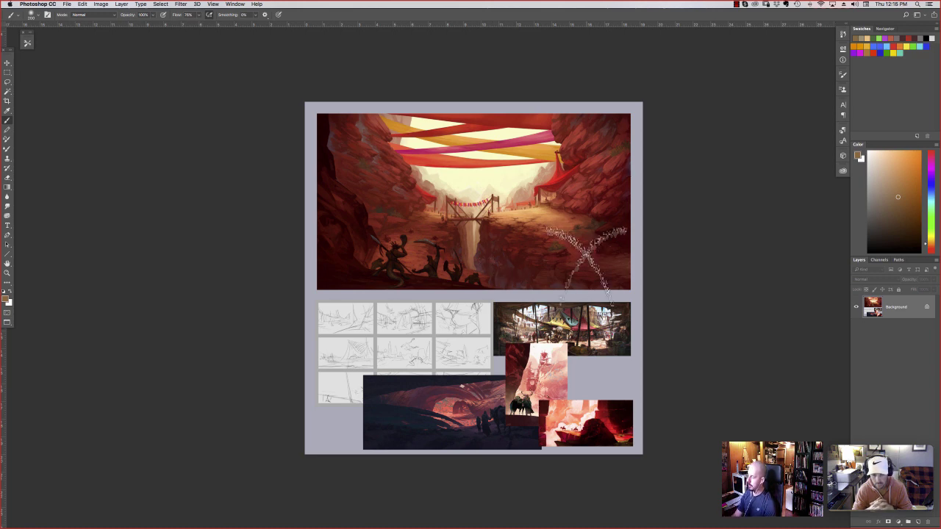
Lasso the foreground figures with the left ledge and darken them toward purple using Levels: white output 181, blue-channel black output 32
click(7, 72)
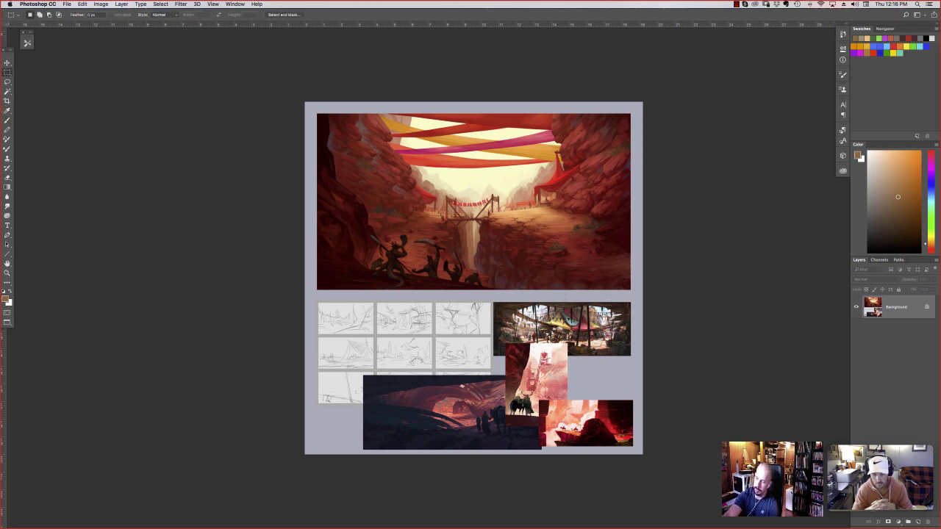
click(7, 81)
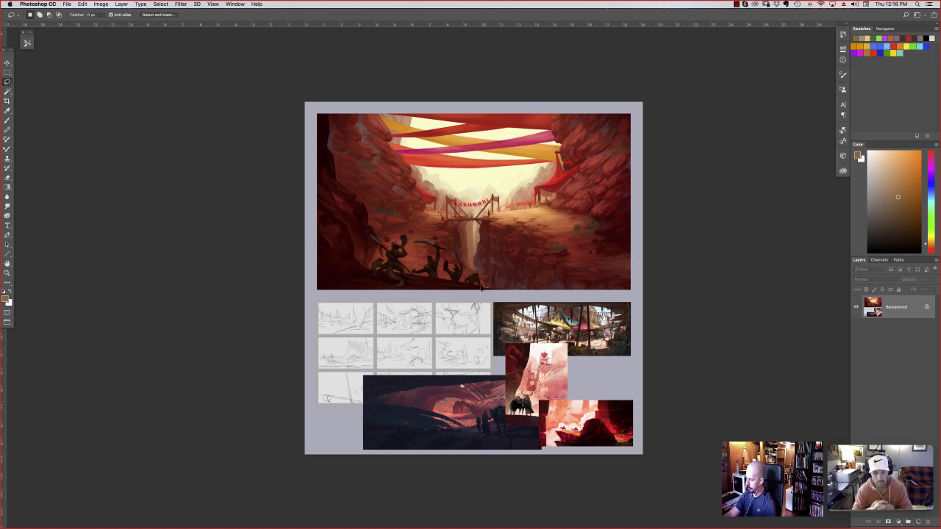
mouse_move(475, 281)
mouse_down()
mouse_move(464, 287)
mouse_move(456, 254)
mouse_move(457, 269)
mouse_move(444, 274)
mouse_move(454, 287)
mouse_move(439, 278)
mouse_move(442, 254)
mouse_move(426, 245)
mouse_move(419, 247)
mouse_move(438, 265)
mouse_move(416, 275)
mouse_move(429, 279)
mouse_move(408, 281)
mouse_move(408, 242)
mouse_move(393, 254)
mouse_move(371, 239)
mouse_move(387, 264)
mouse_move(364, 270)
mouse_move(342, 221)
mouse_move(378, 293)
mouse_up()
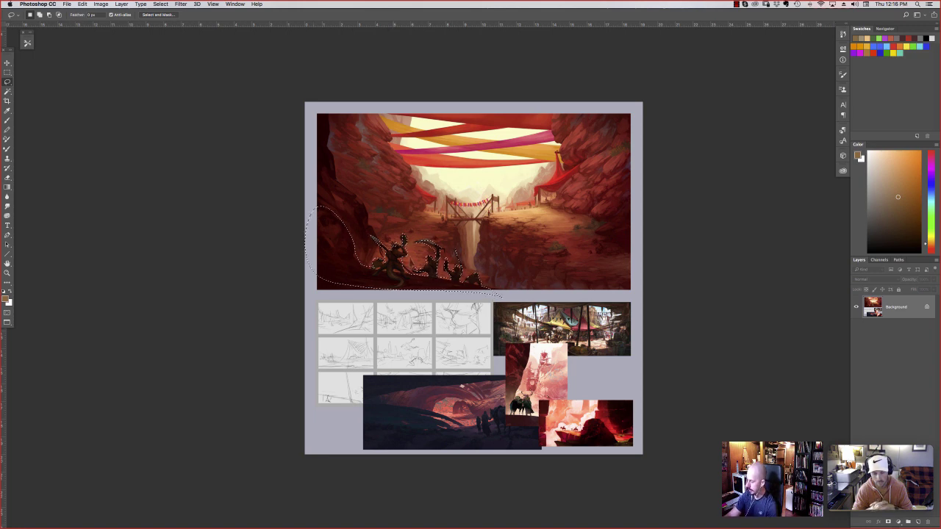
click(100, 5)
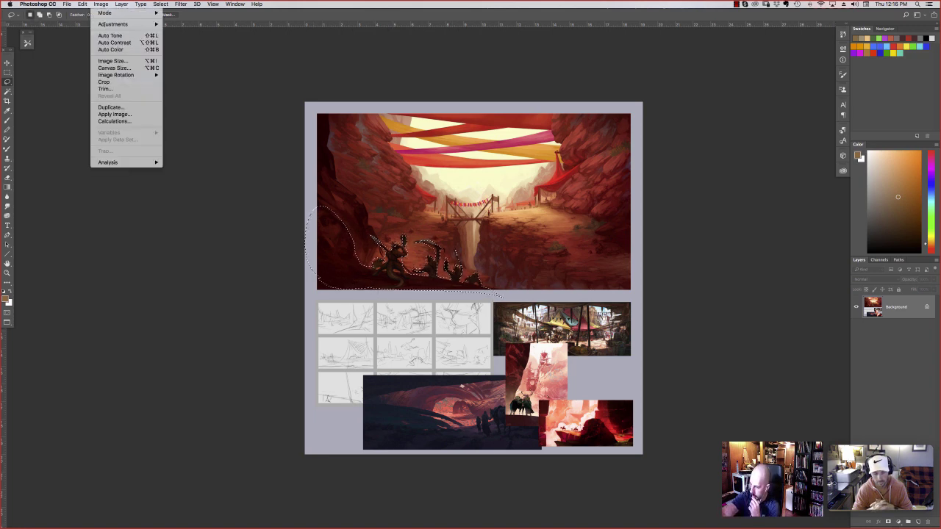
mouse_move(110, 25)
click(195, 34)
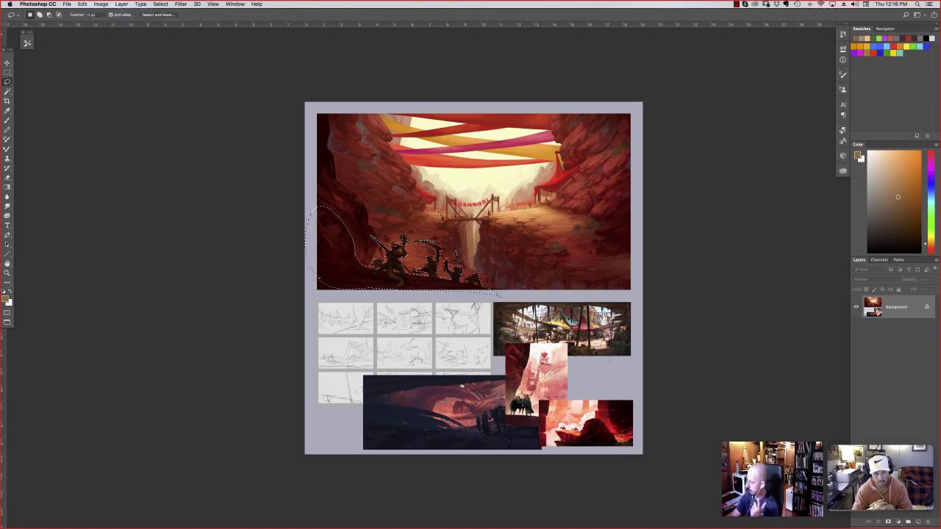
drag(721, 423, 691, 423)
click(662, 336)
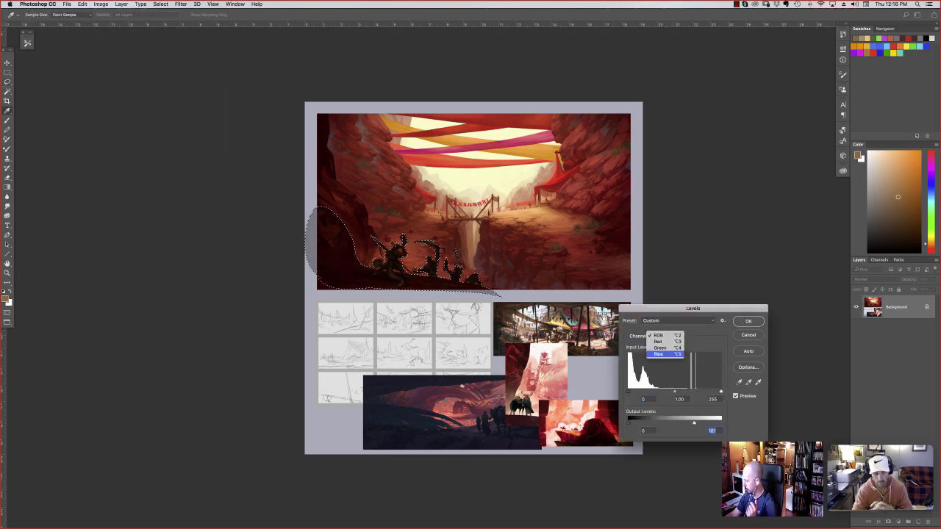
click(661, 355)
drag(629, 424, 639, 424)
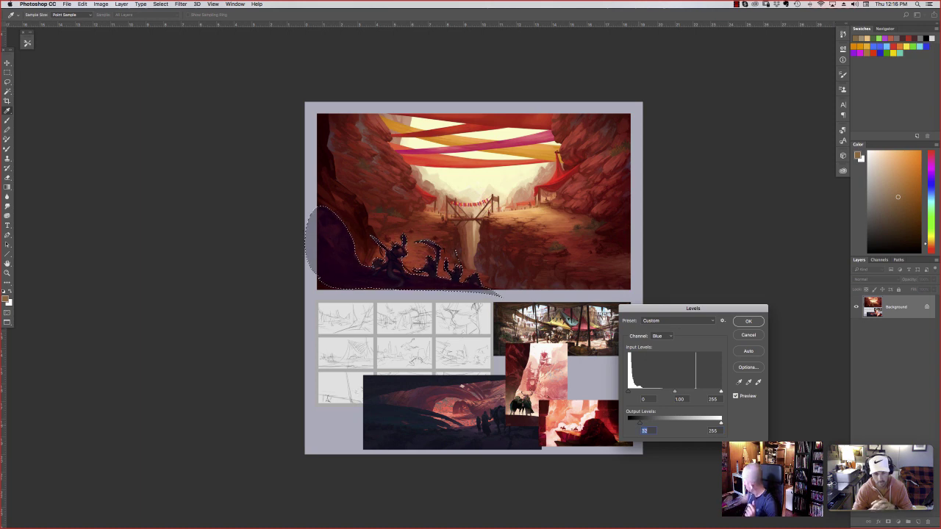
click(748, 321)
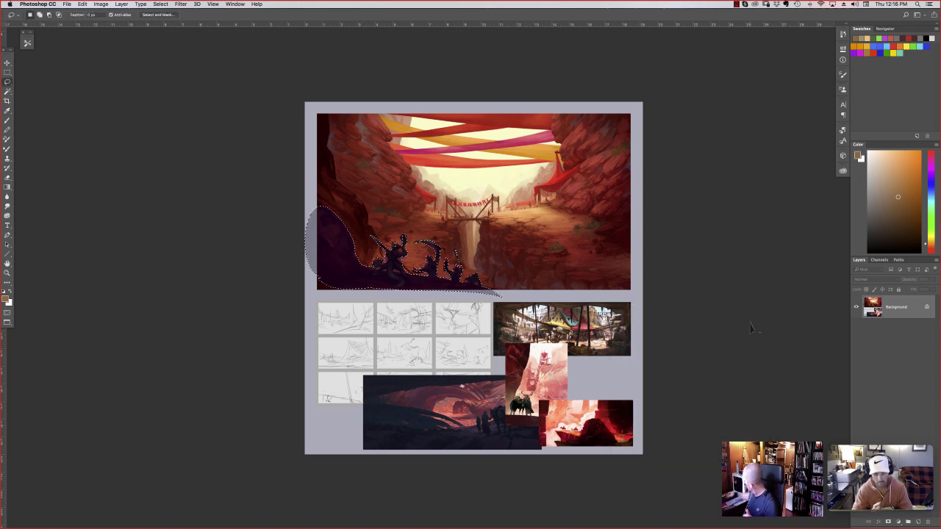
Scale the selected figures and ledge up to about 144%, shift them within the painting's lower left, and deselect
key(ctrl+t)
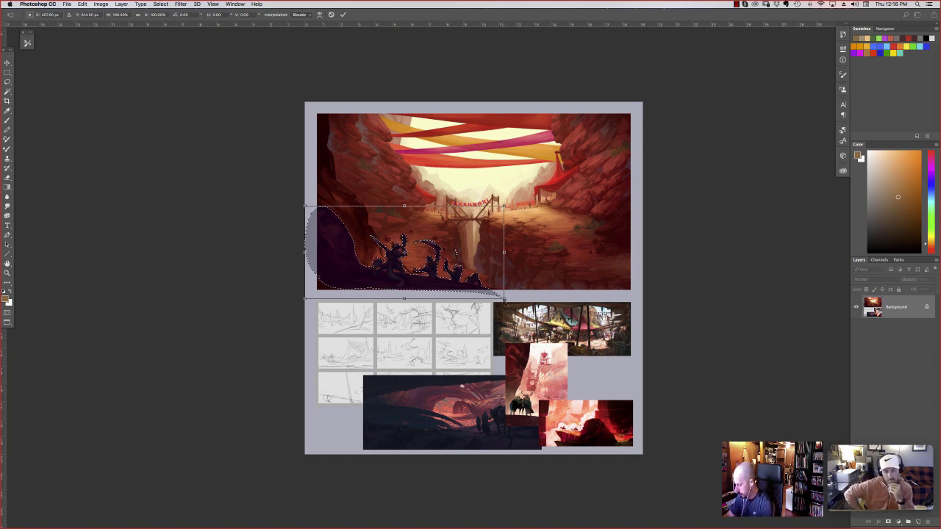
drag(504, 300, 531, 307)
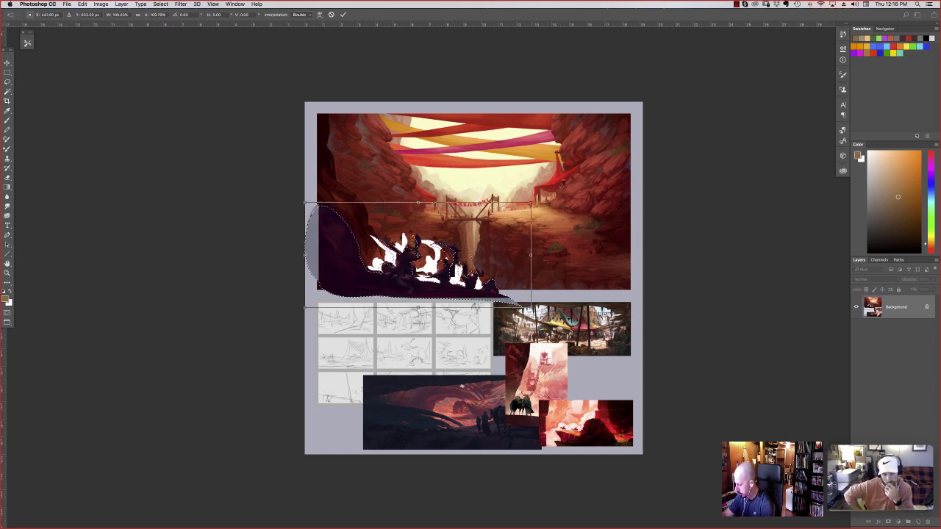
drag(531, 203, 593, 169)
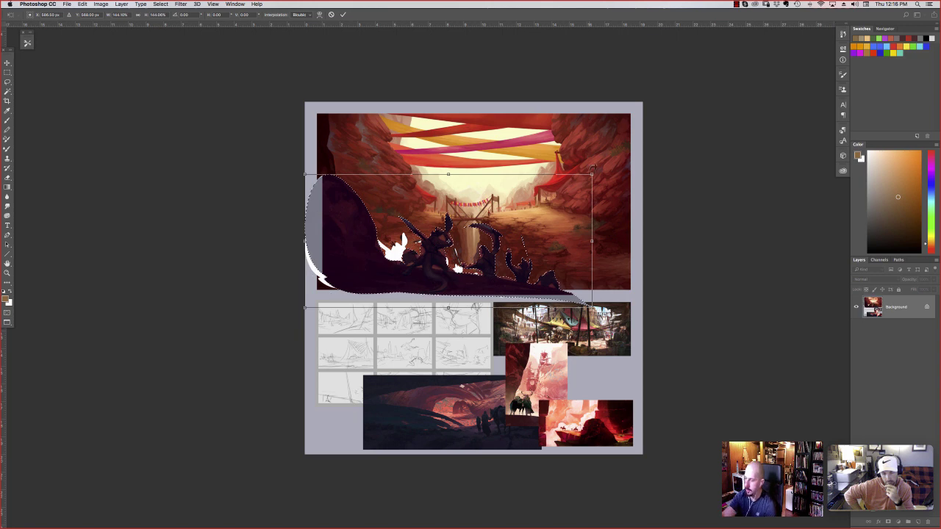
click(7, 63)
click(532, 169)
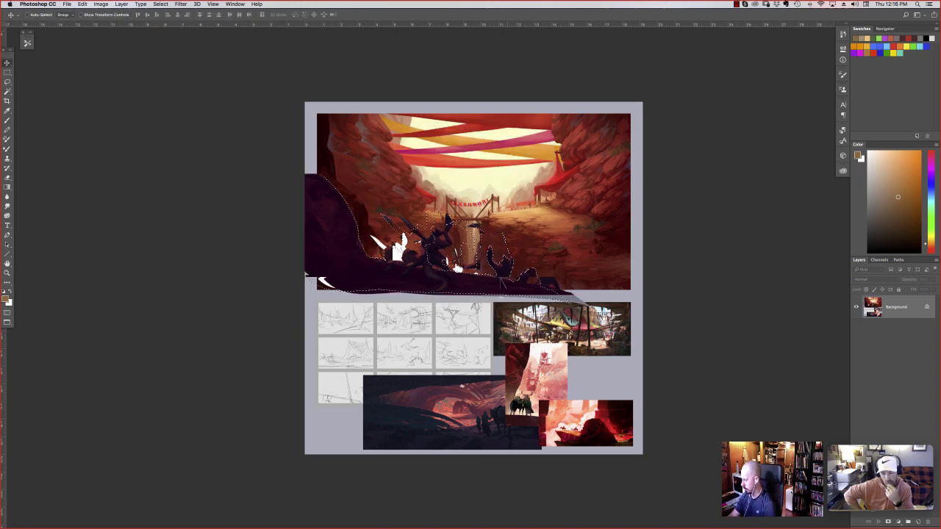
drag(457, 269, 512, 294)
key(super+d)
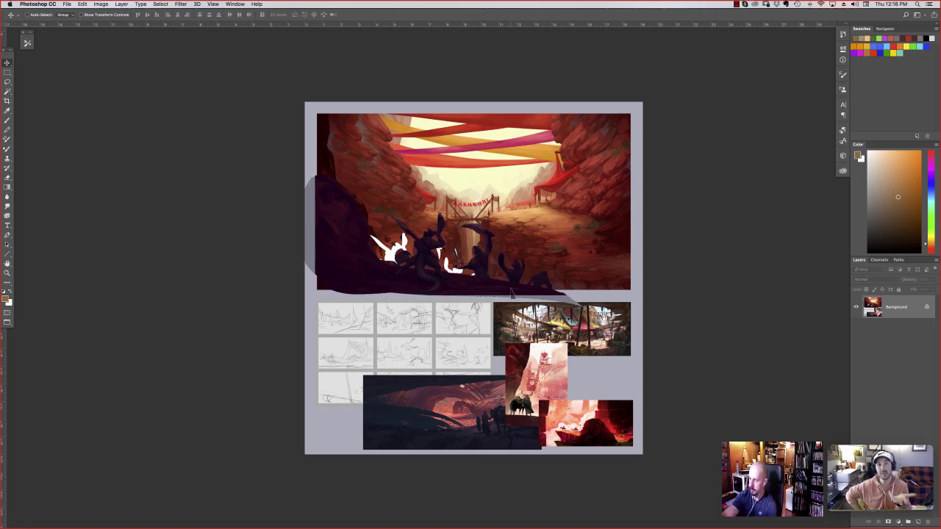
Sample a dark tone from the figures, lighten it slightly, and choose a textured brush at a much smaller size
key(b)
alt+click(462, 276)
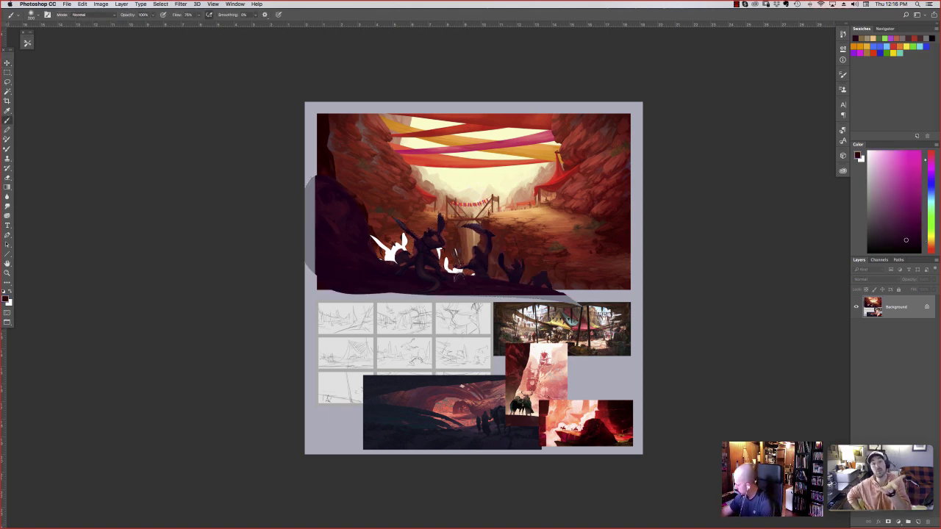
click(888, 234)
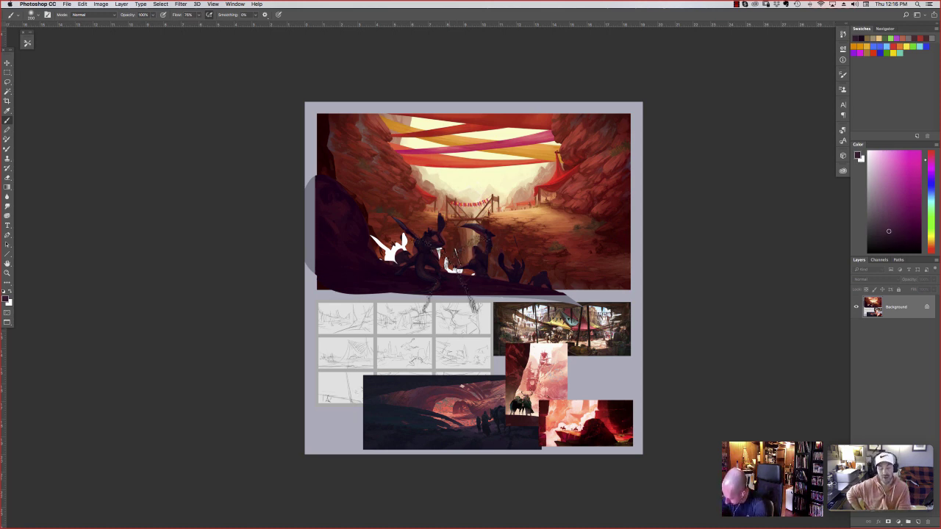
right_click(463, 241)
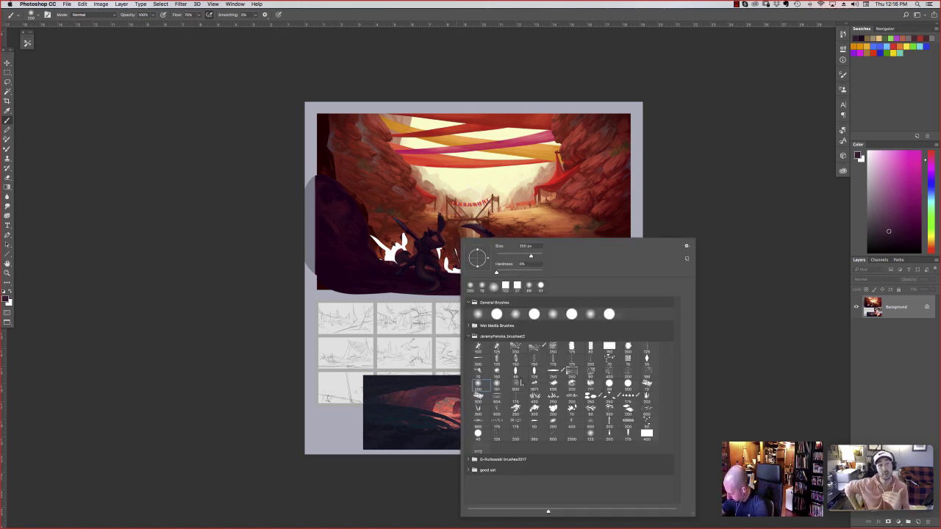
click(517, 361)
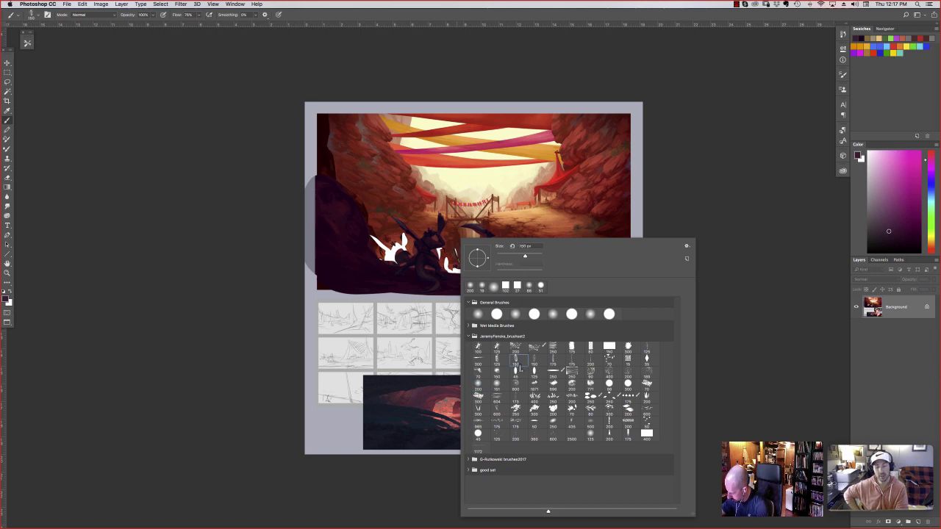
drag(525, 256, 503, 256)
key(Return)
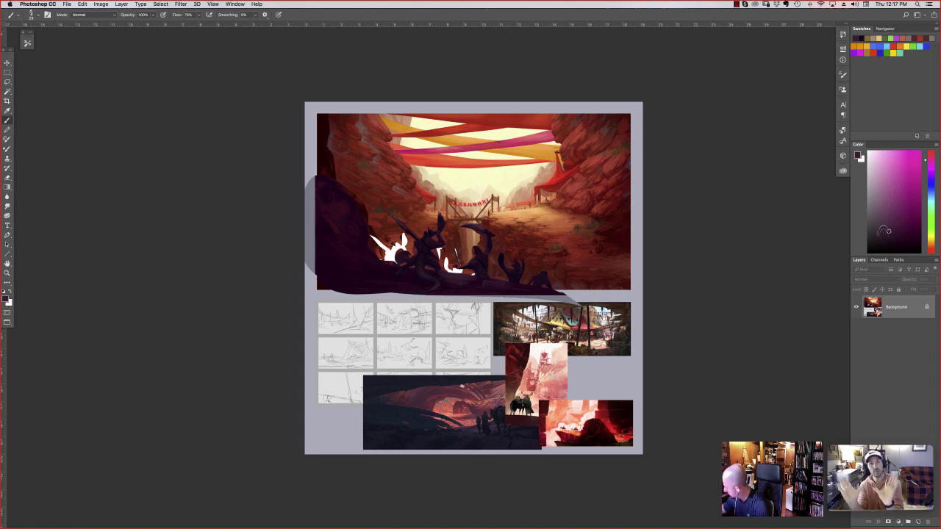
Paint muted dark rock highlights on the ledge beneath the figures, using adjusted and sampled shadow colors
click(879, 229)
click(931, 248)
click(931, 237)
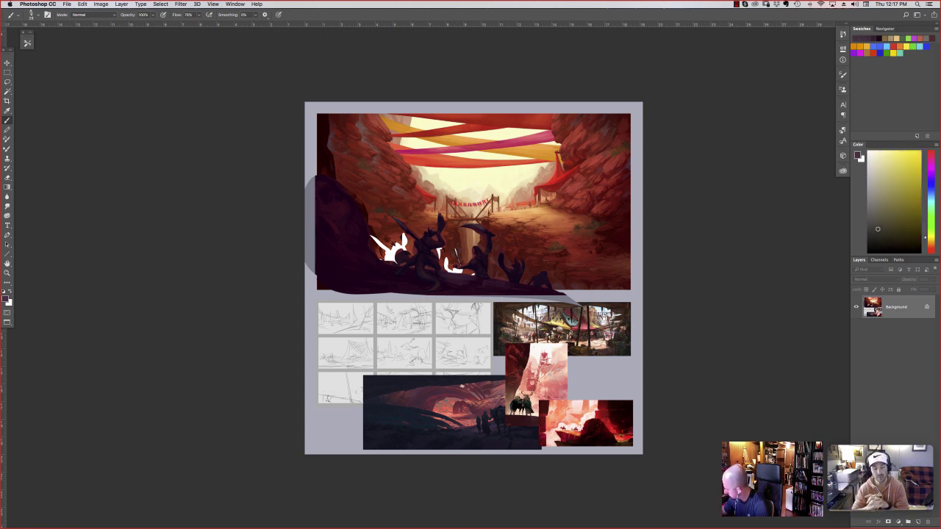
alt+click(502, 282)
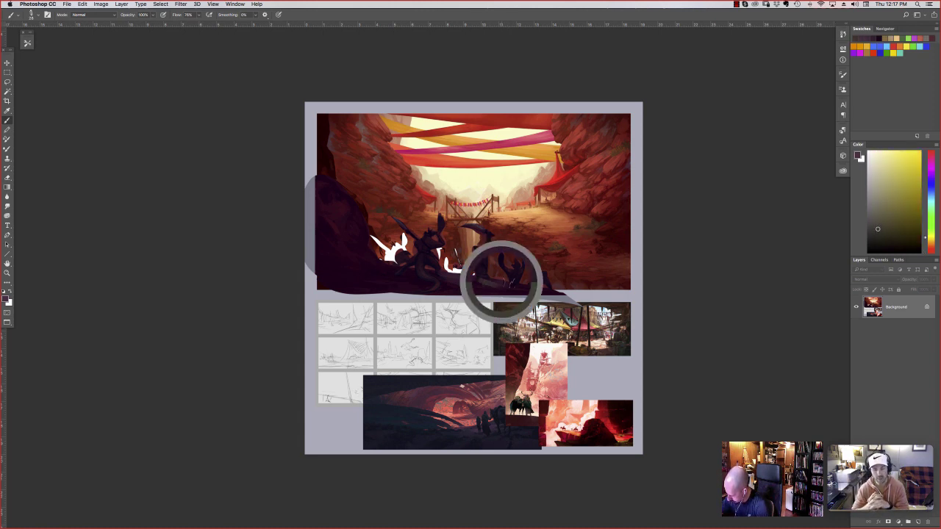
alt+click(485, 282)
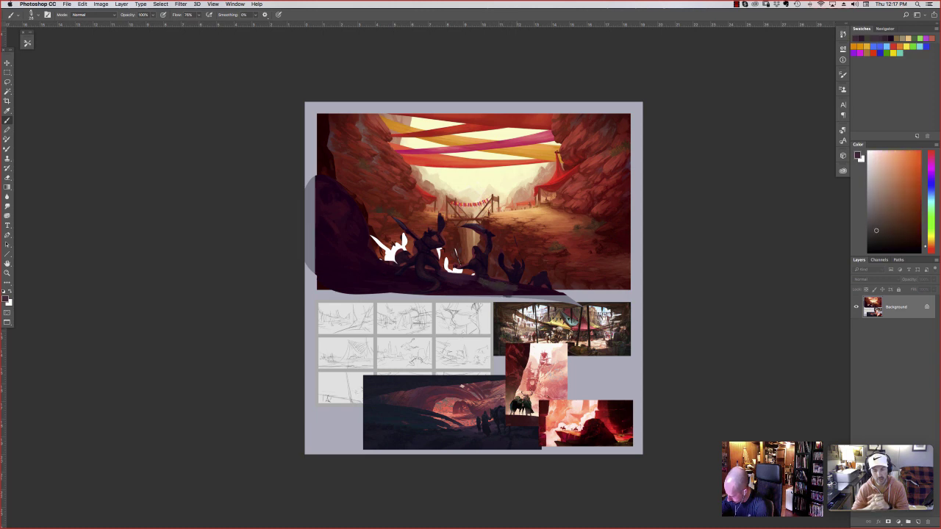
alt+click(470, 278)
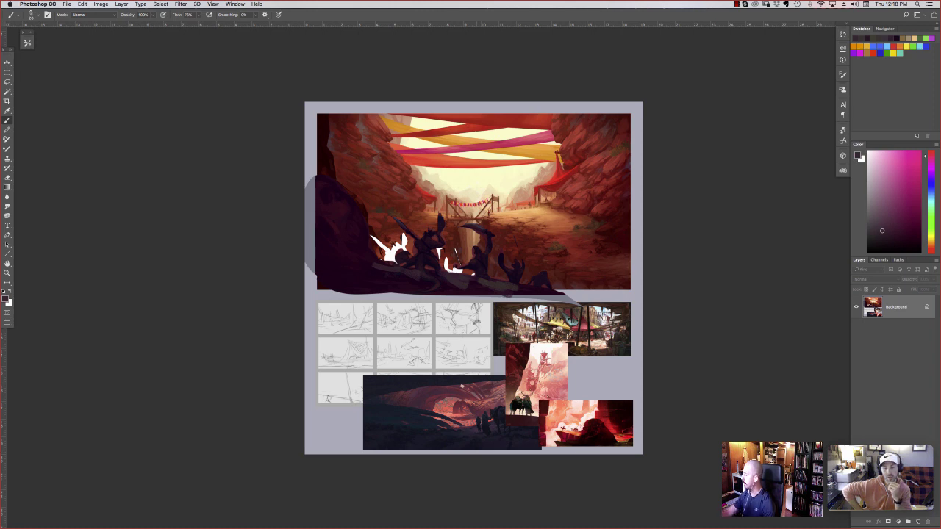
Add a new layer and circle the right and left cliff areas beside the bridge with bright pink strokes
click(904, 166)
click(917, 522)
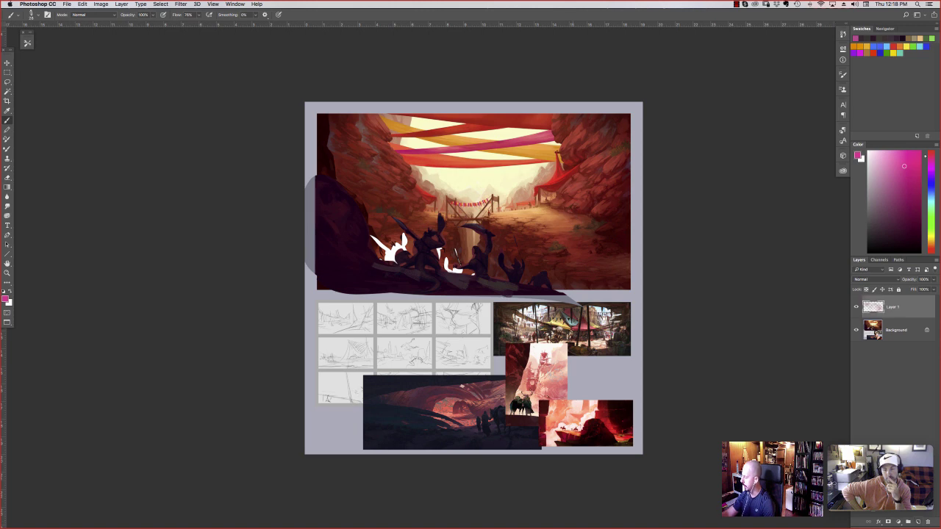
mouse_move(575, 206)
mouse_down()
mouse_move(546, 254)
mouse_move(565, 219)
mouse_move(629, 239)
mouse_move(570, 207)
mouse_up()
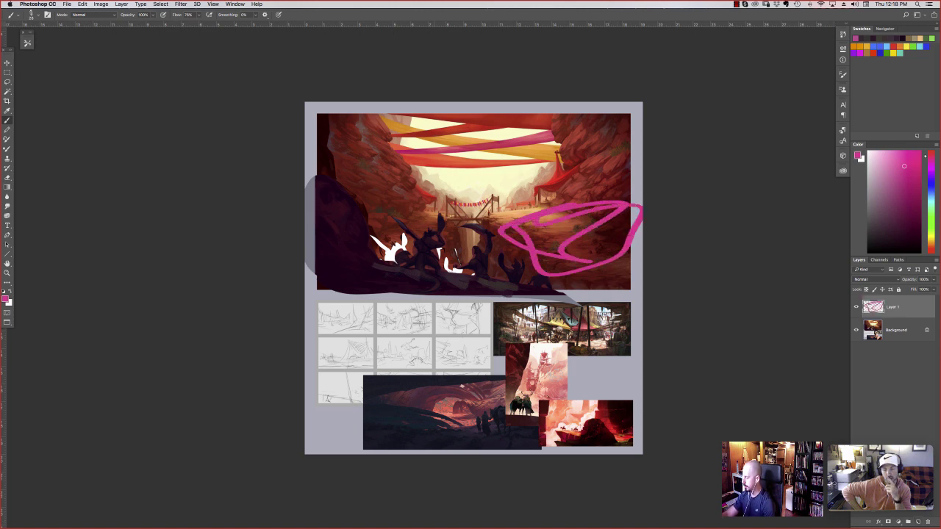
drag(354, 212, 430, 200)
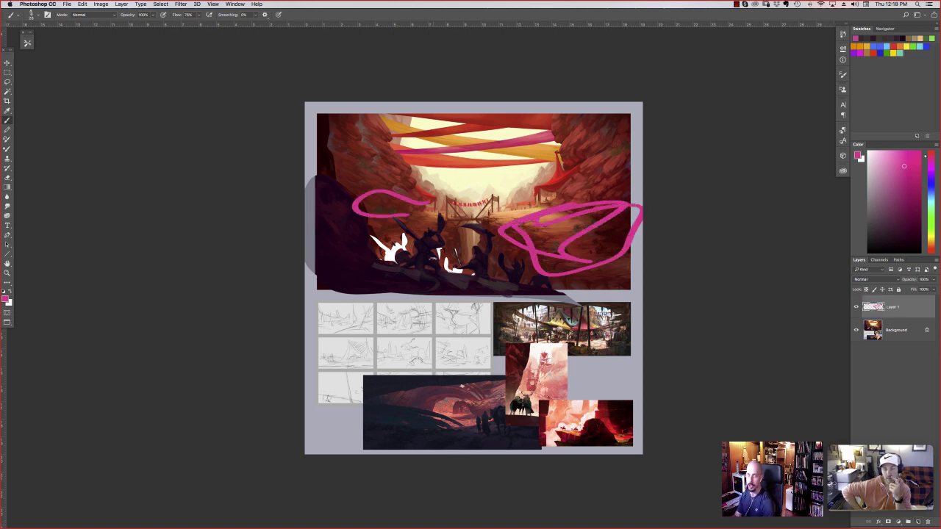
drag(478, 225, 572, 248)
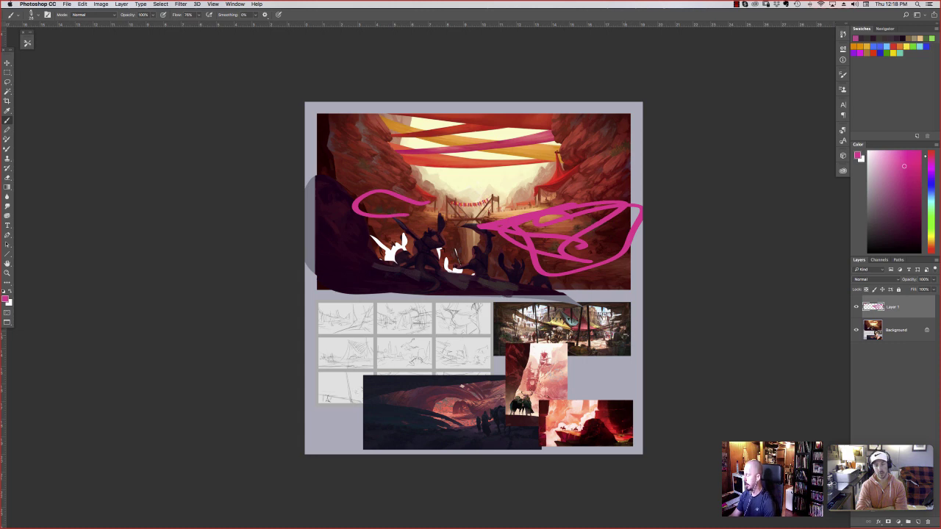
Outline the bright sky opening between the cliffs in purple, running down to the bridge
click(930, 175)
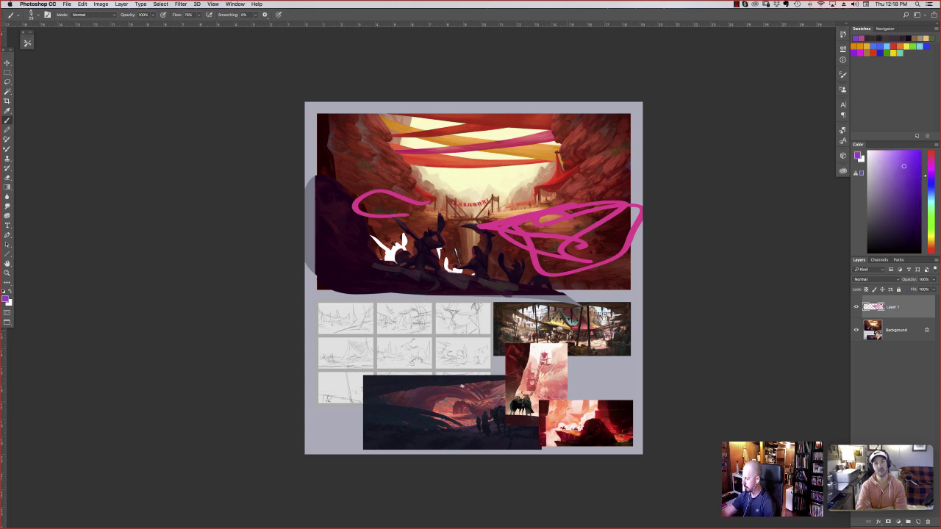
mouse_move(564, 118)
mouse_down()
mouse_move(501, 202)
mouse_move(415, 114)
mouse_move(575, 115)
mouse_up()
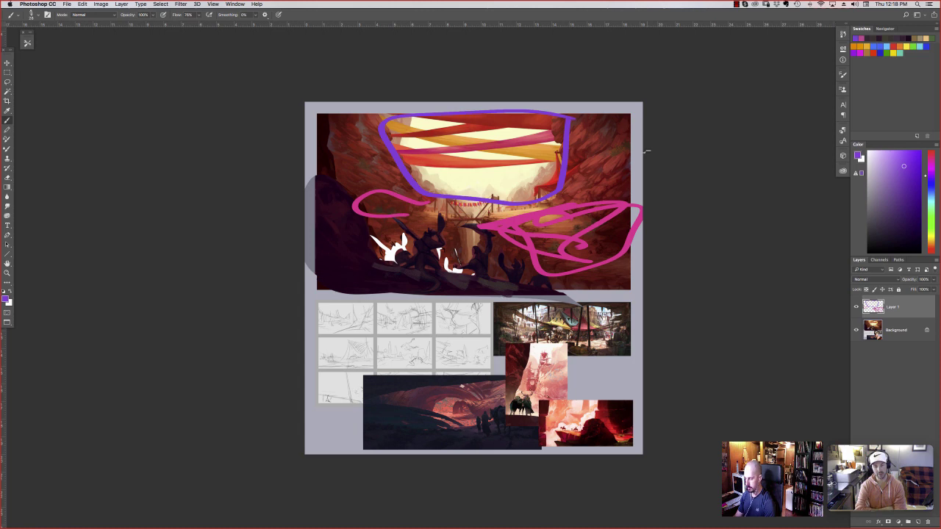
key(super+z)
key(super+minus)
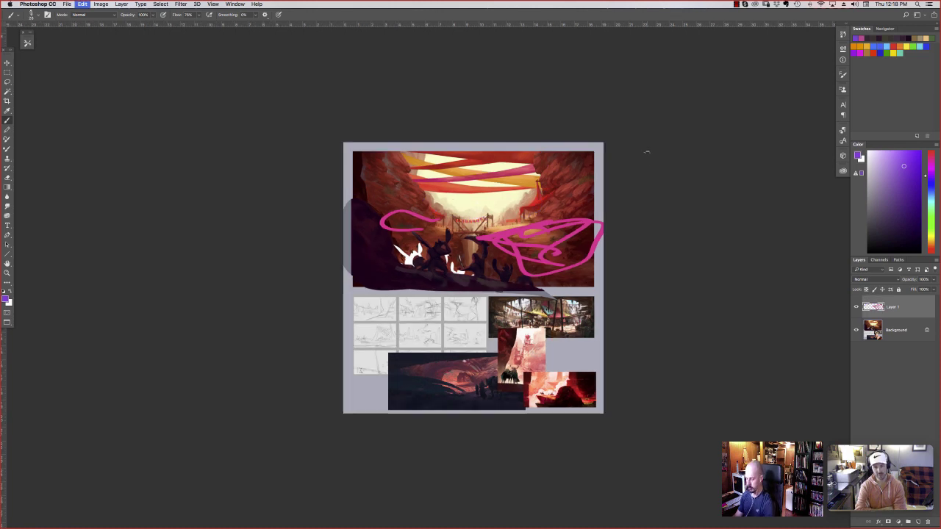
key(super+plus)
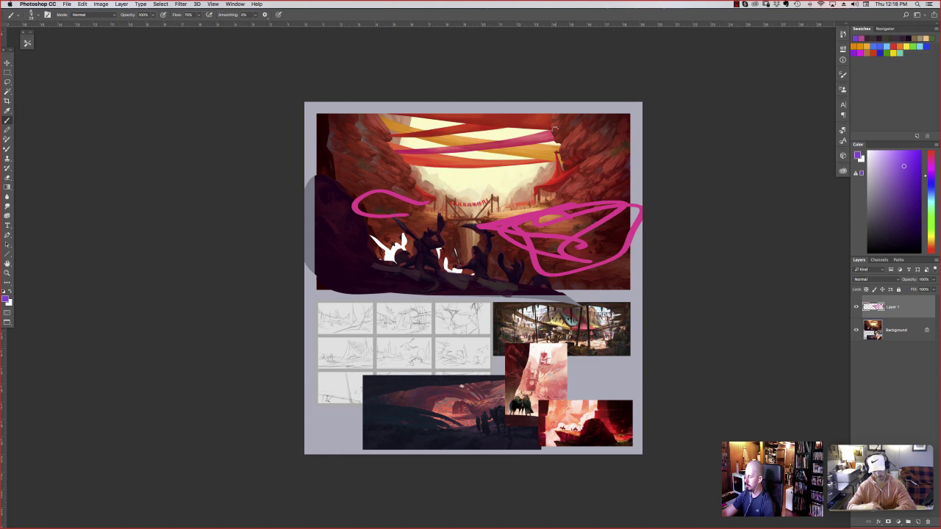
mouse_move(554, 117)
mouse_down()
mouse_move(556, 184)
mouse_move(464, 204)
mouse_move(417, 166)
mouse_move(407, 116)
mouse_up()
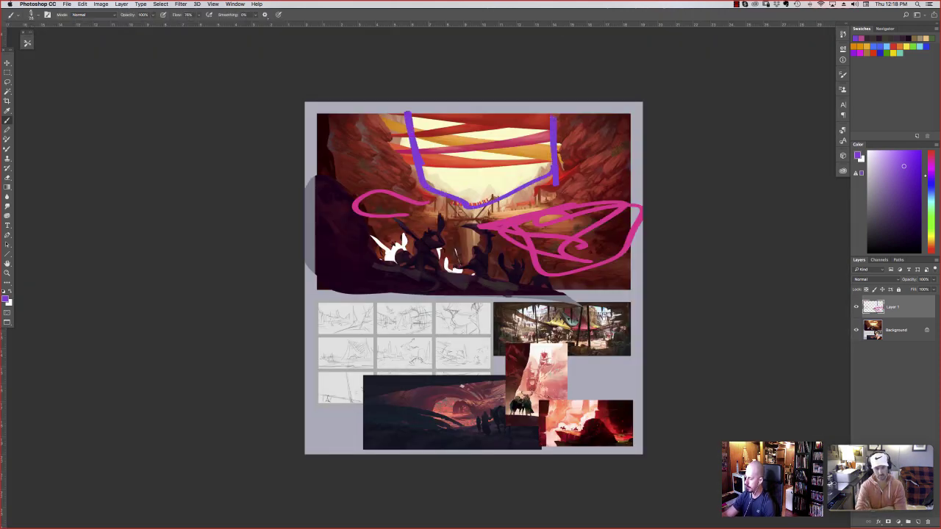
drag(422, 166, 517, 197)
mouse_move(404, 134)
mouse_down()
mouse_move(441, 175)
mouse_move(559, 172)
mouse_up()
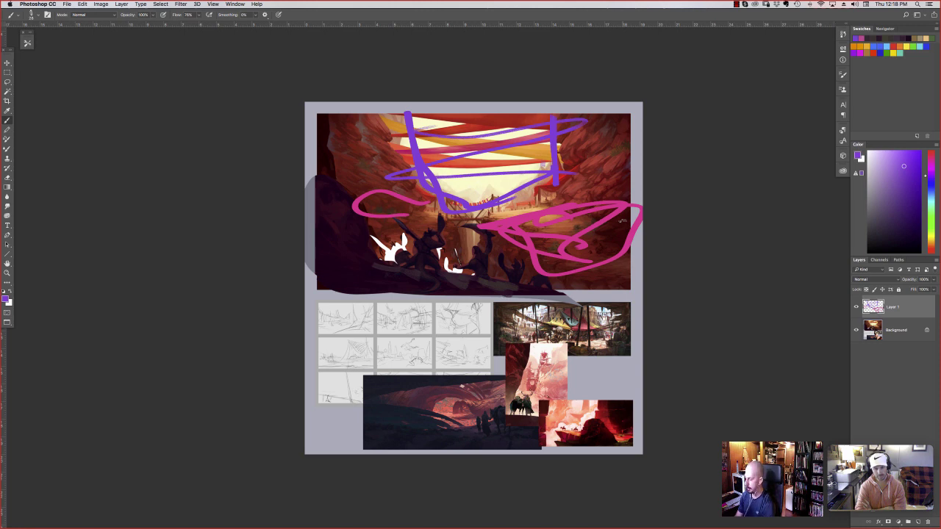
scroll(602, 404, down, 4)
key(super+z)
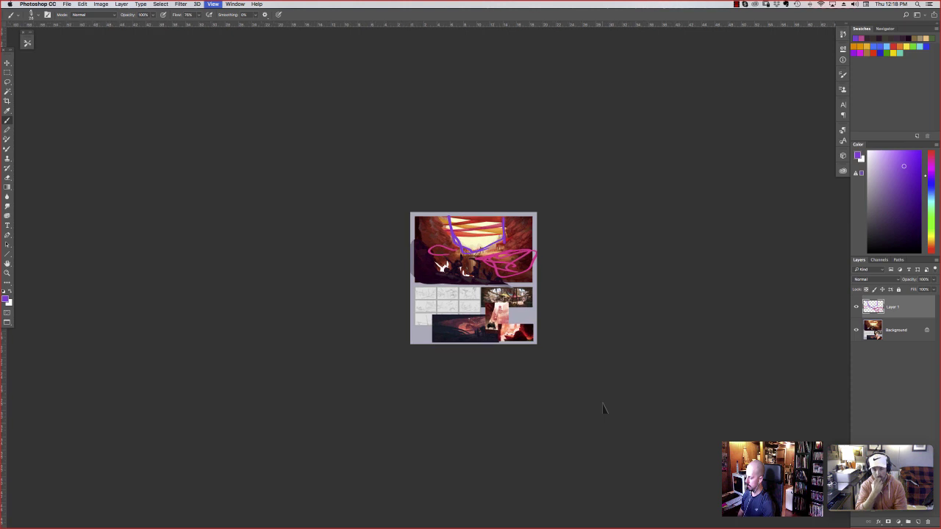
key(super+equal)
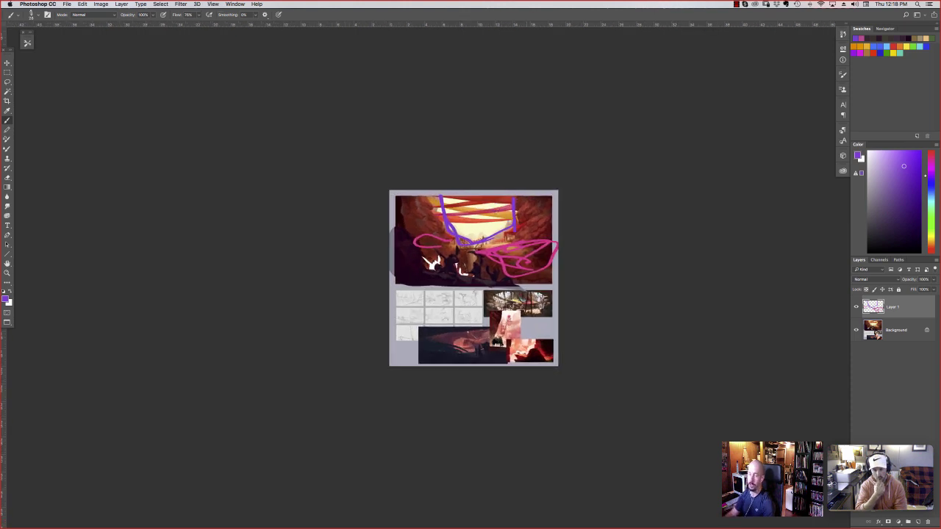
key(super+equal)
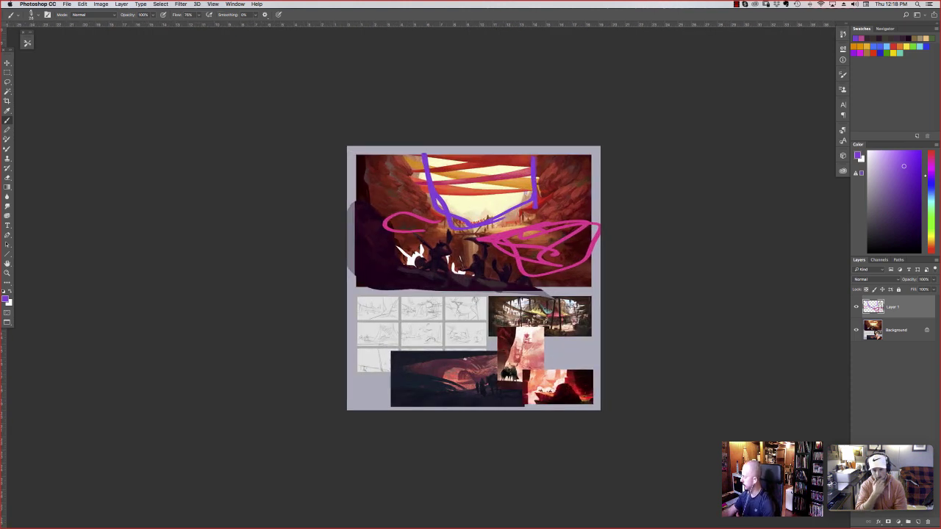
Hide the earlier markings layer and outline the bright sky gaps between the banners and above the bridge in purple on a new layer
click(856, 307)
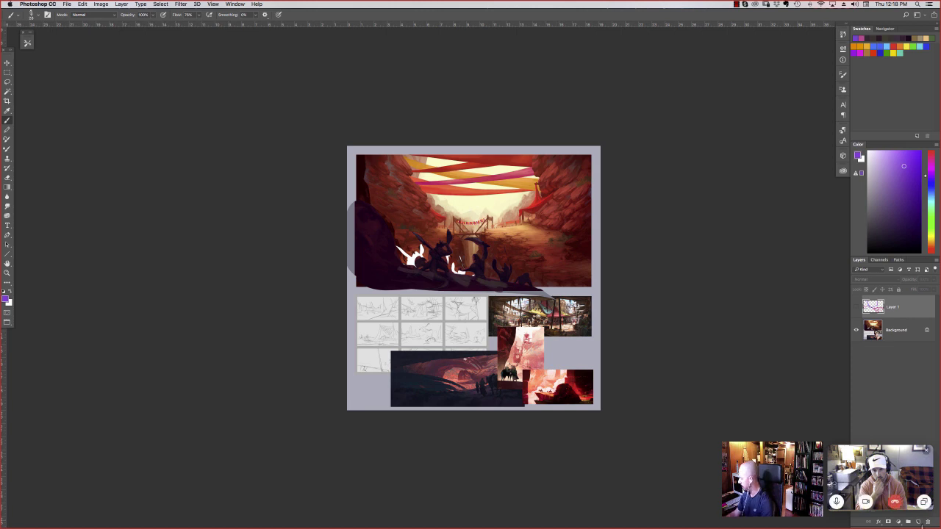
click(918, 521)
mouse_move(528, 192)
mouse_down()
mouse_move(488, 216)
mouse_move(553, 195)
mouse_move(461, 186)
mouse_move(534, 167)
mouse_up()
mouse_move(421, 181)
mouse_down()
mouse_move(450, 172)
mouse_move(429, 159)
mouse_up()
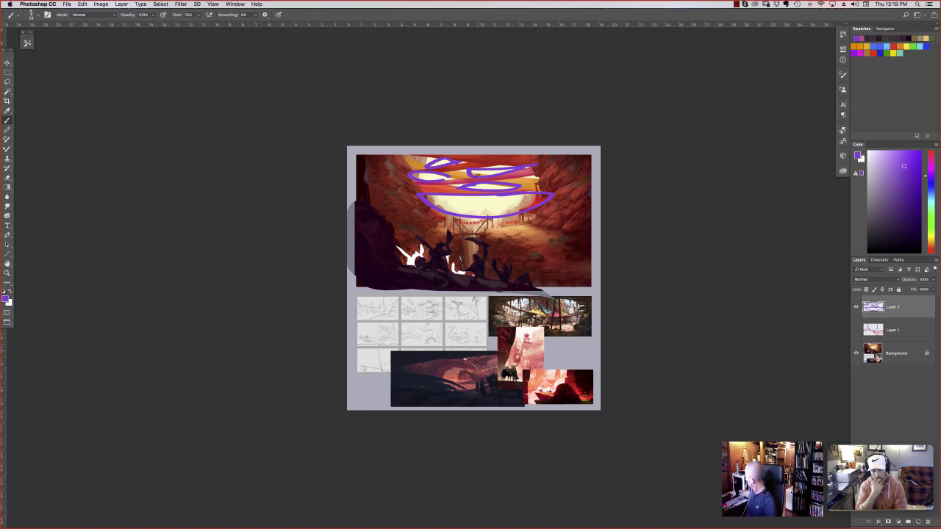
Return to the floating document windows, shrink the canyon painting to 16.7% zoom, and move it to empty space below the other images
key(f)
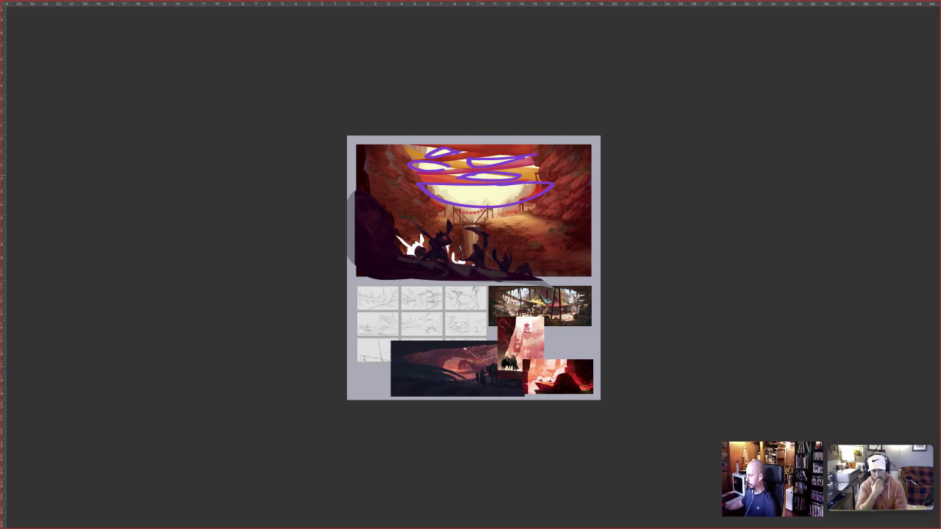
key(f)
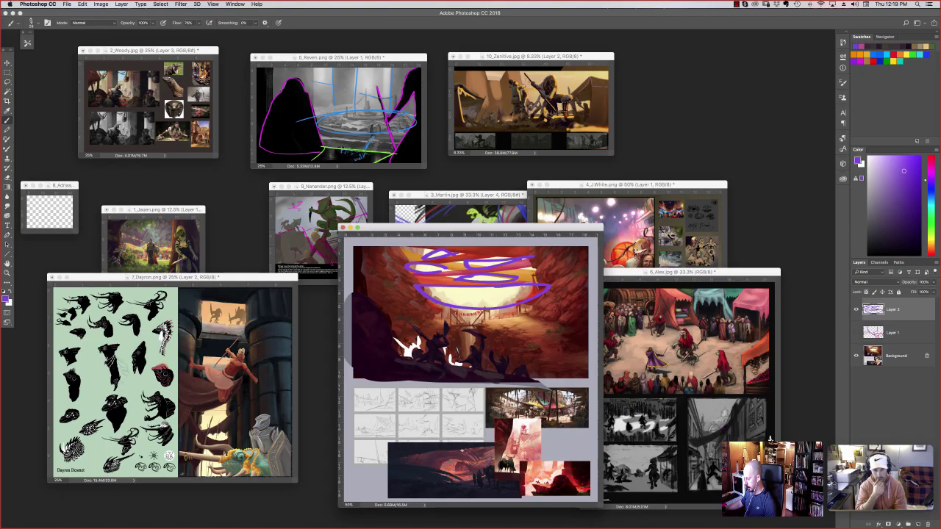
key(super+minus)
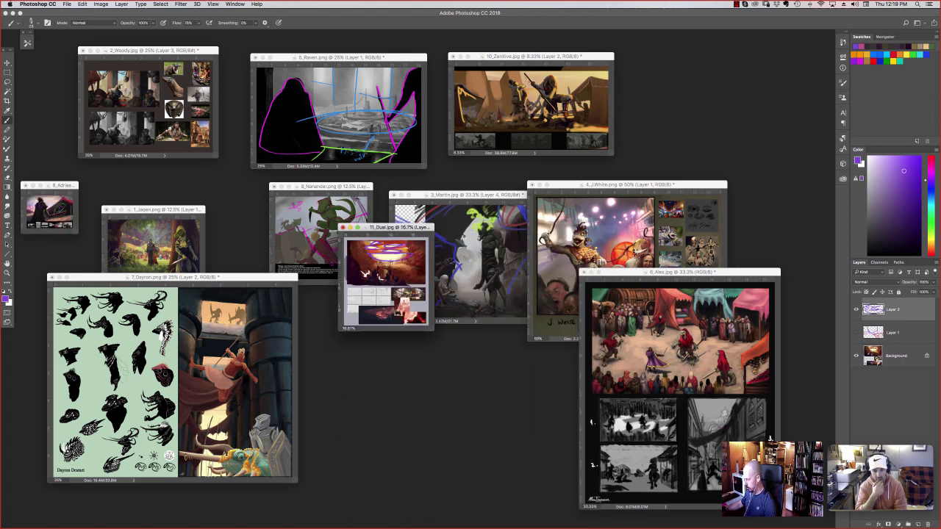
drag(386, 228, 433, 374)
Shrink the crowded market duel painting to 25% zoom and move its window closer to the canyon painting
click(770, 439)
key(super+minus)
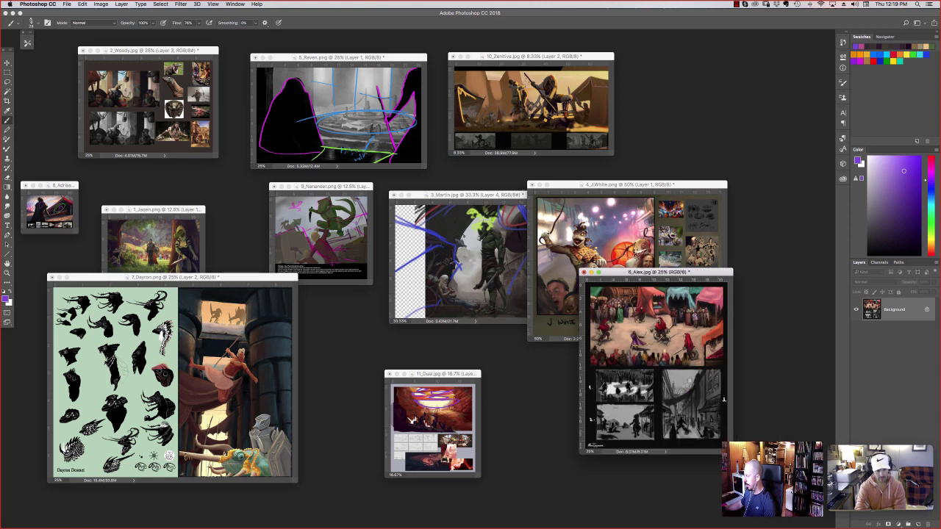
drag(654, 274, 598, 329)
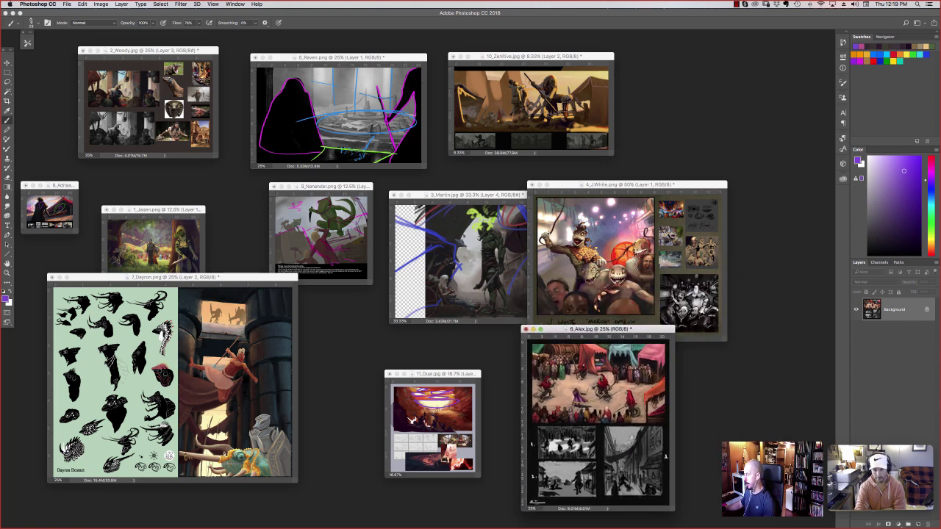
Bring up the forest painting with the lizard figure and enlarge it to 50% zoom
click(153, 210)
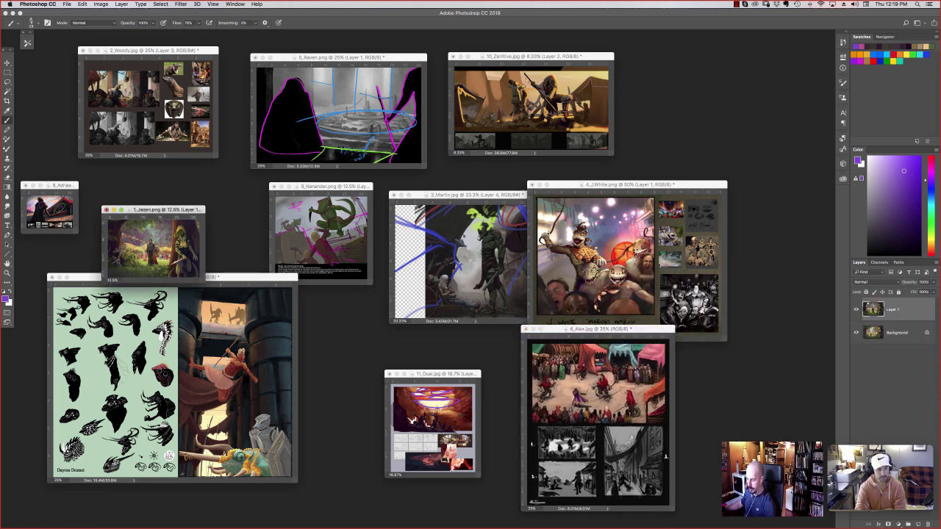
key(super+plus)
key(super+plus)
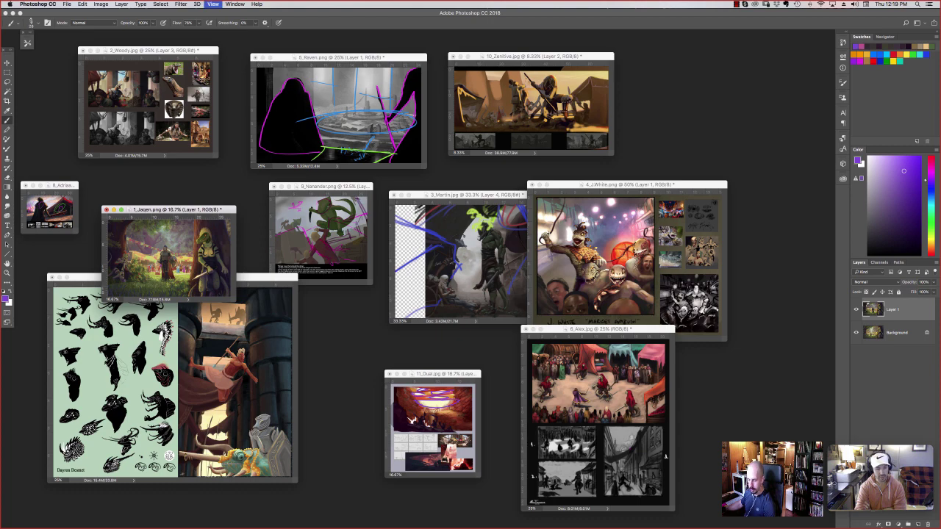
key(super+plus)
key(super+plus)
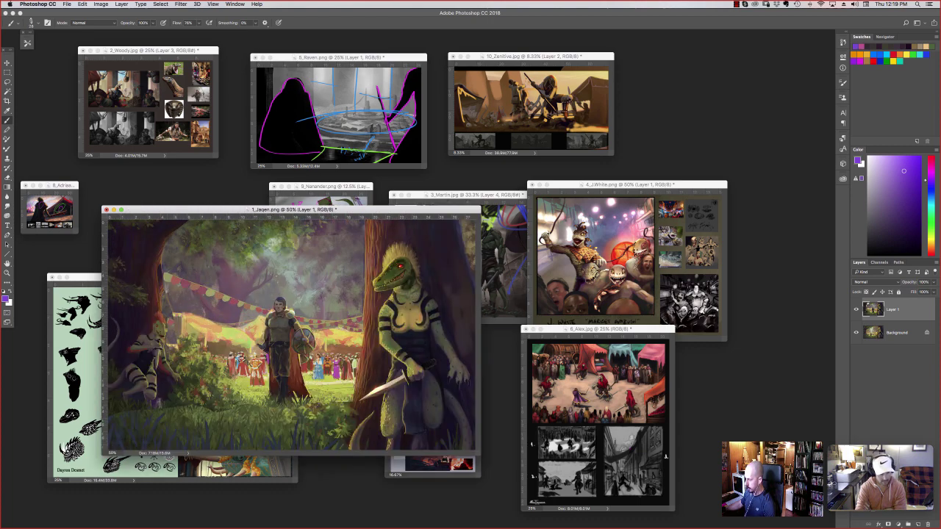
Enlarge the desert warrior painting to 25% zoom beside the forest painting, and show the forest painting in front at 50% for comparison
click(508, 57)
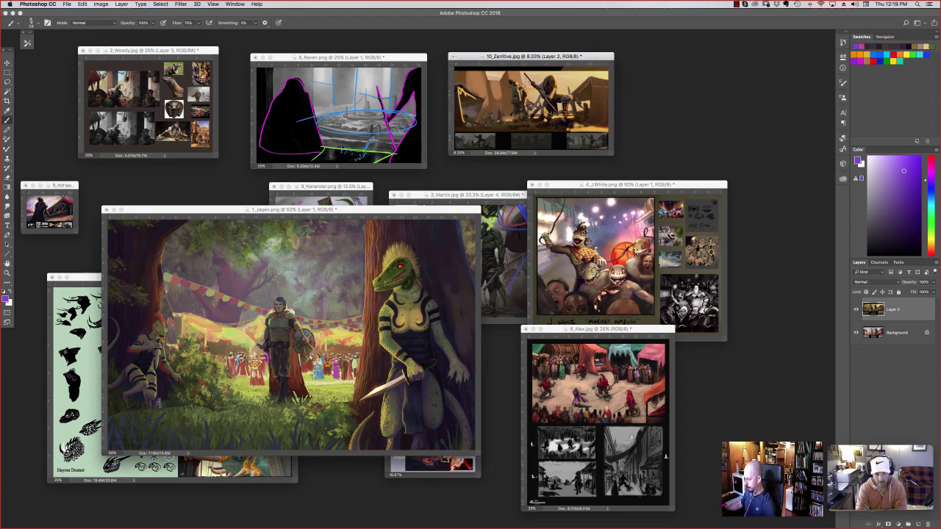
key(ctrl+shift+Tab)
key(super+minus)
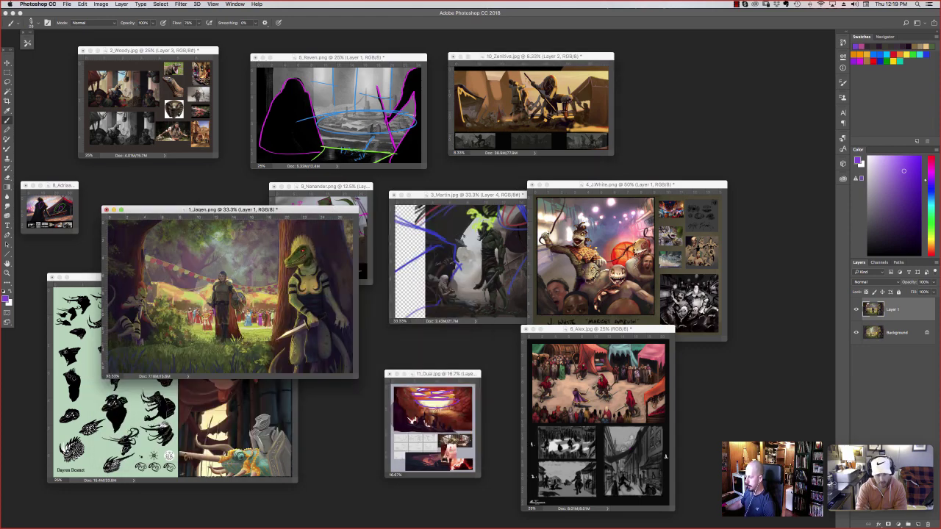
key(ctrl+Tab)
key(super+plus)
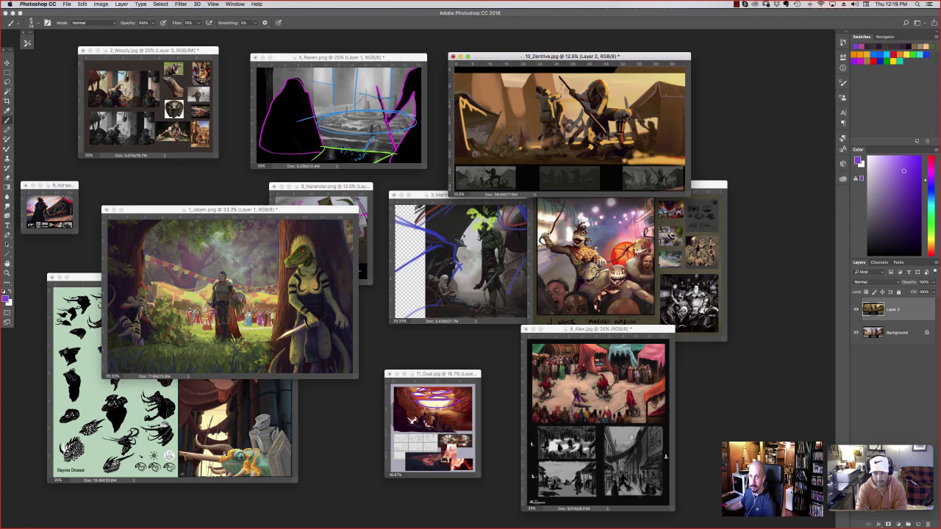
key(super+plus)
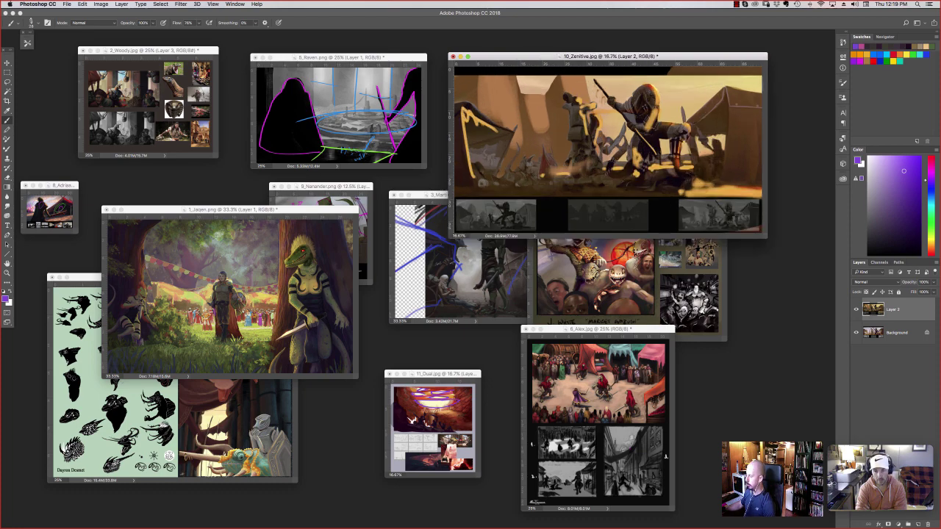
drag(530, 59, 459, 204)
drag(538, 203, 500, 145)
key(super+plus)
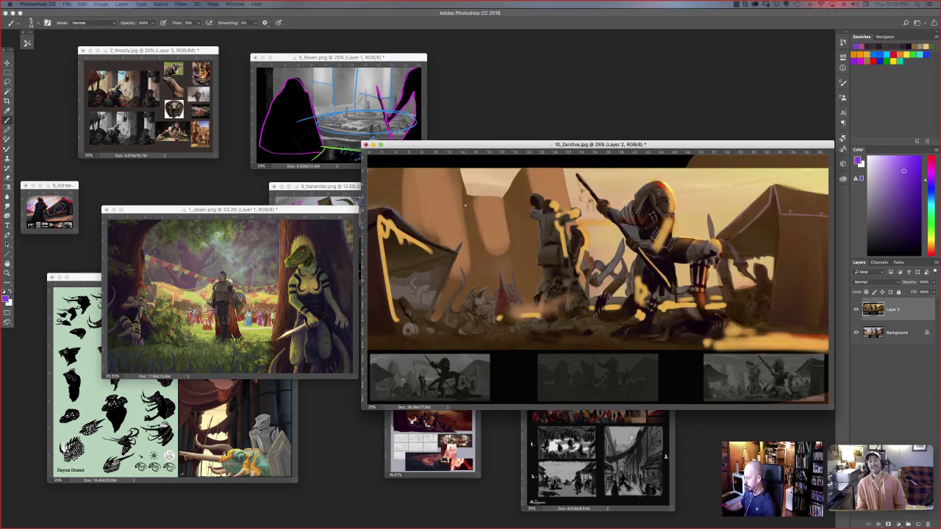
click(230, 209)
key(super+plus)
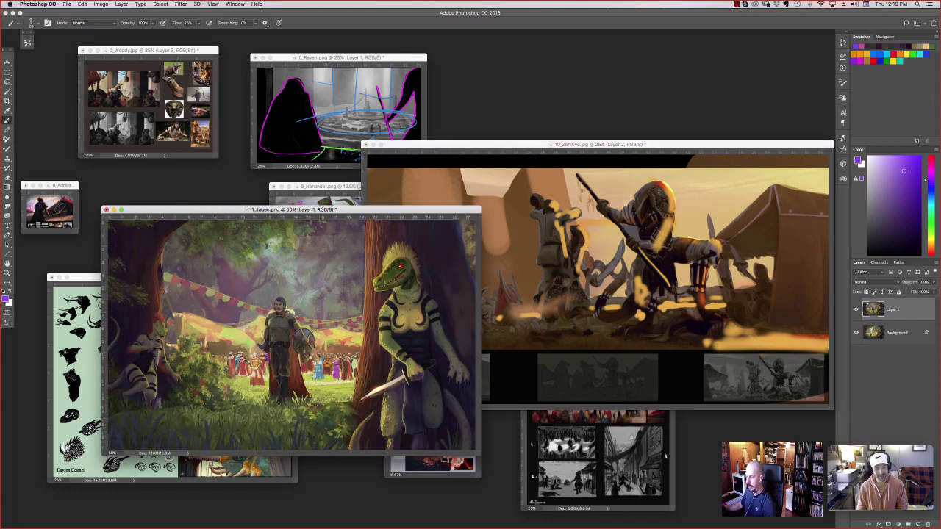